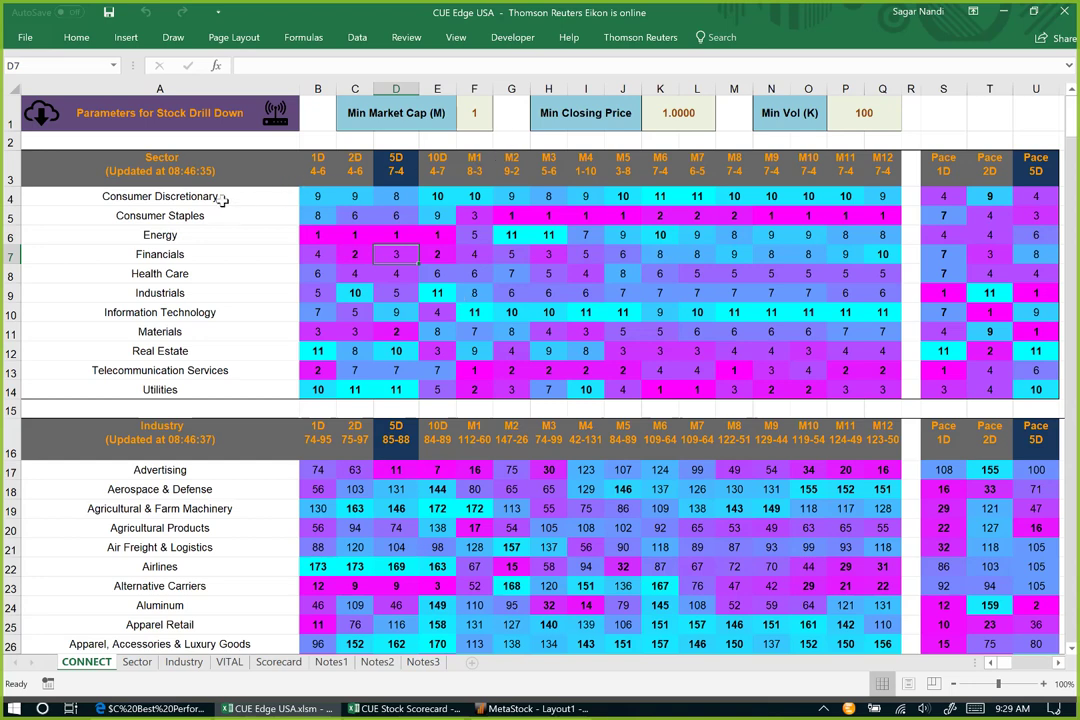
# Step: Review the sector list, the industry list, and the M1–M12 and 1D–10D rank columns on the CONNECT sheet
pyautogui.moveTo(221, 200); pyautogui.dragTo(200, 398)
pyautogui.moveTo(165, 472); pyautogui.dragTo(137, 614)
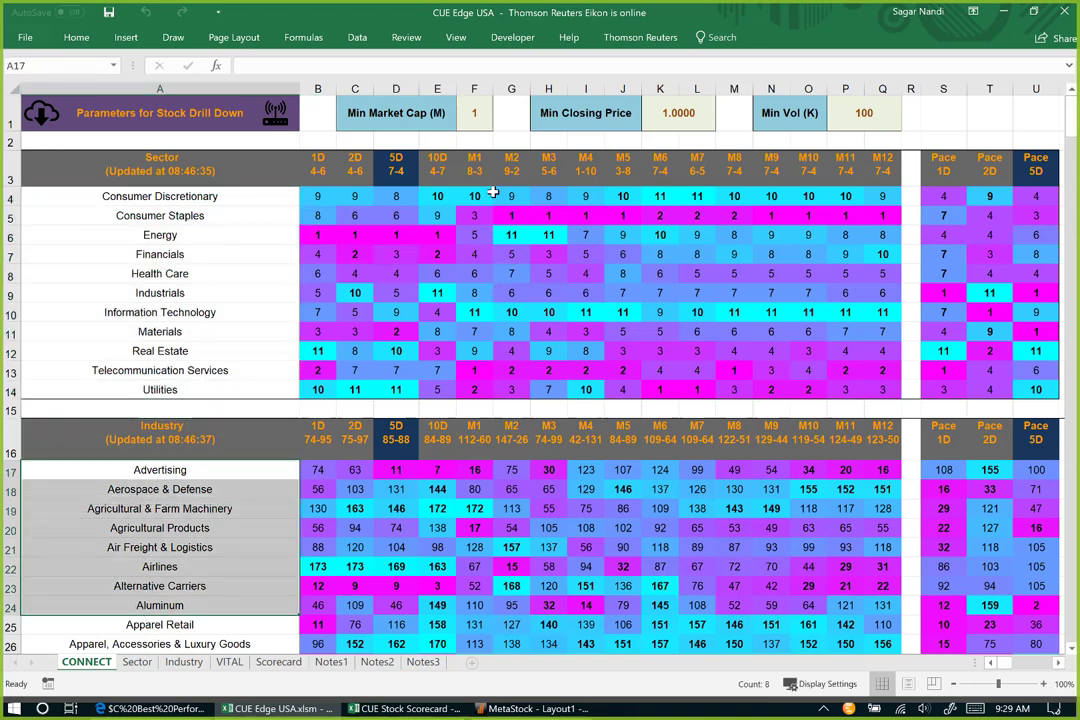
pyautogui.moveTo(474, 166); pyautogui.dragTo(902, 195)
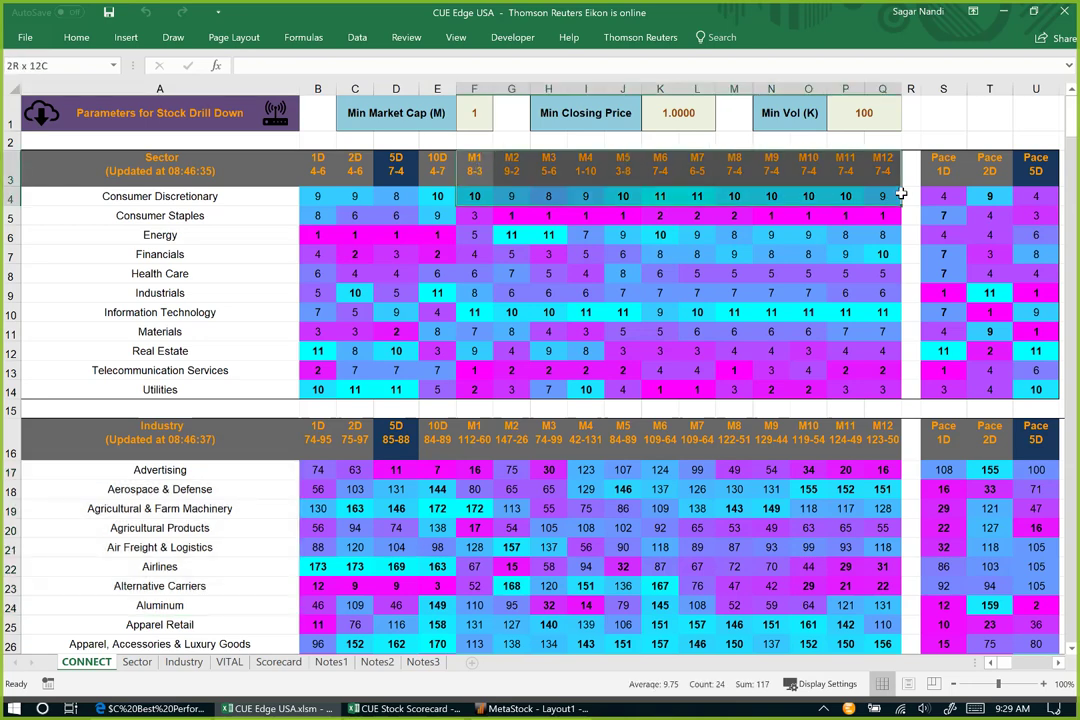
pyautogui.moveTo(372, 162); pyautogui.dragTo(305, 165)
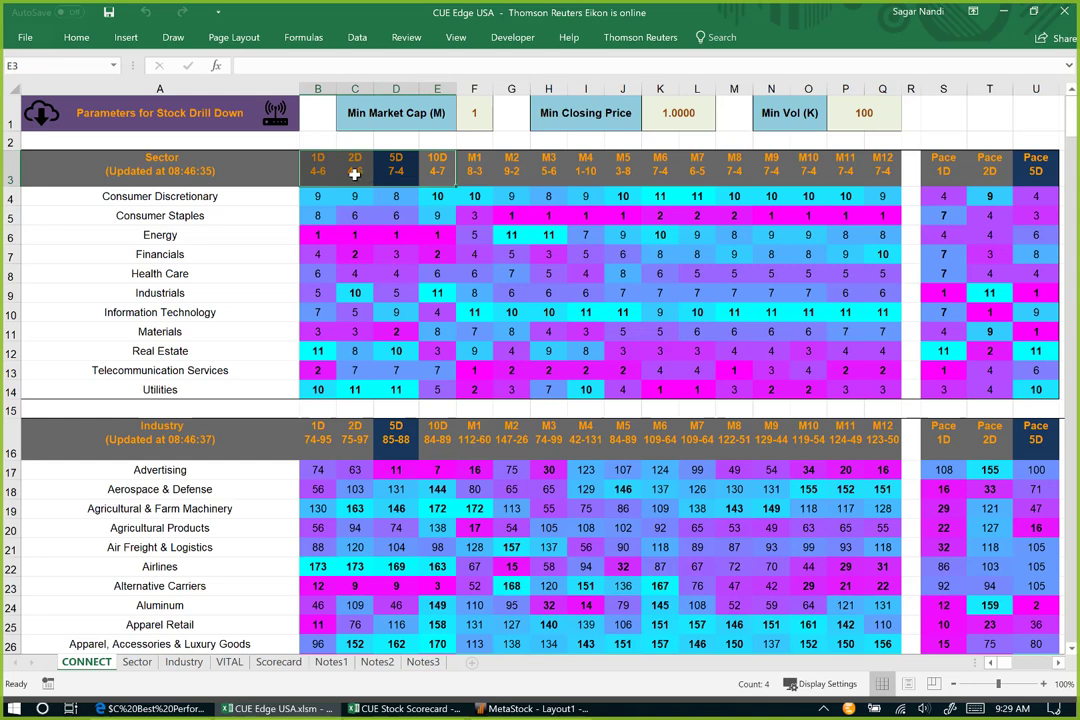
# Step: Open the Sector sheet and sort the sectors by their 5D rank in ascending order
pyautogui.click(148, 661)
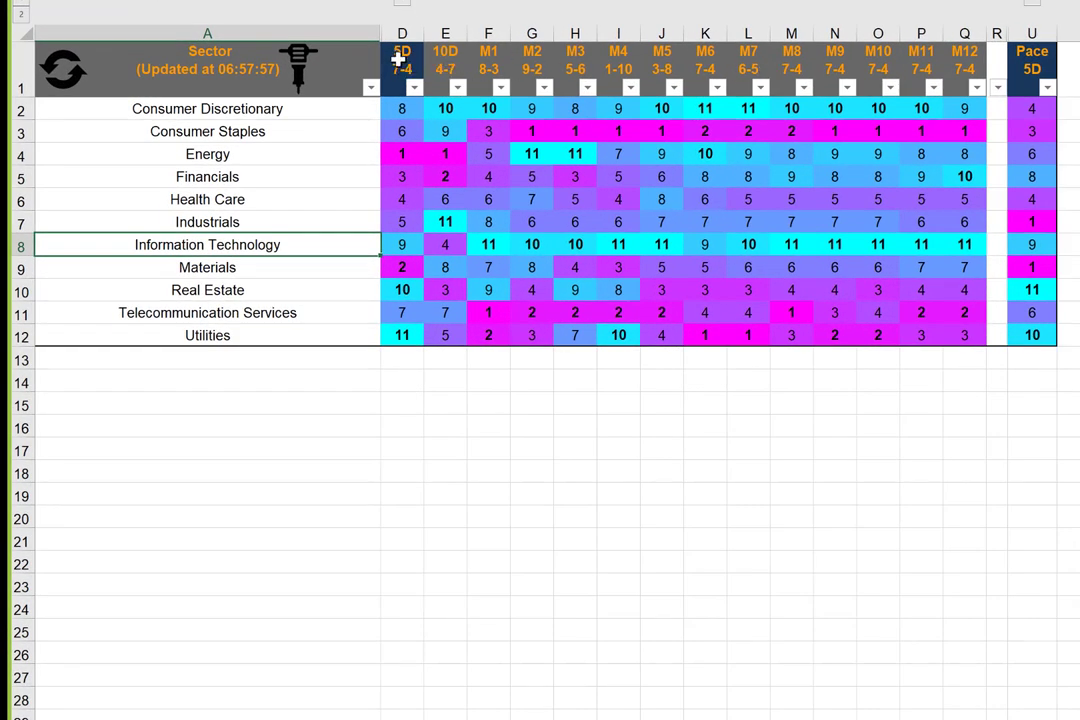
pyautogui.click(398, 60)
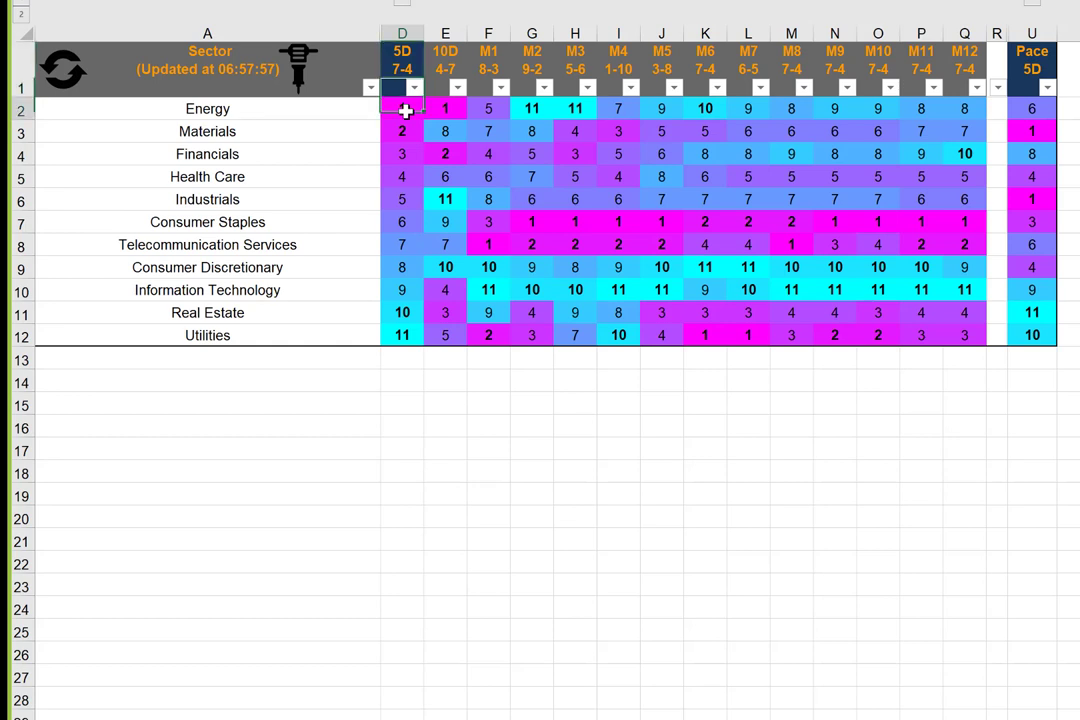
# Step: Examine the sectors' 5D ranks from Energy down to Utilities, comparing the first two with the last three
pyautogui.click(405, 111)
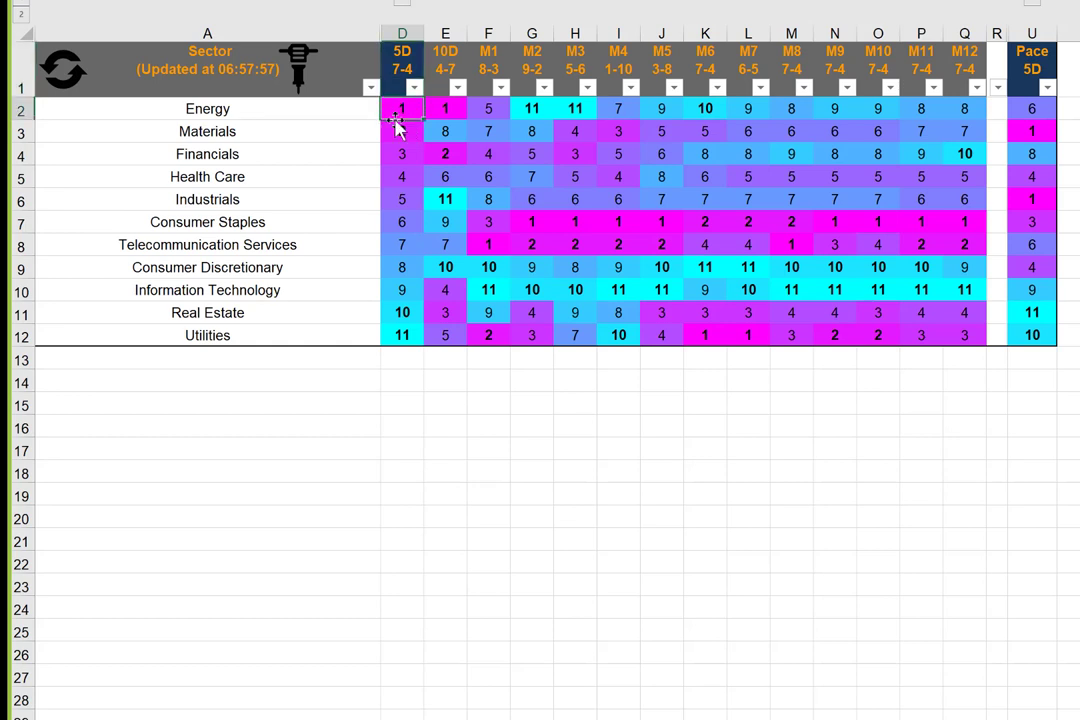
pyautogui.click(403, 338)
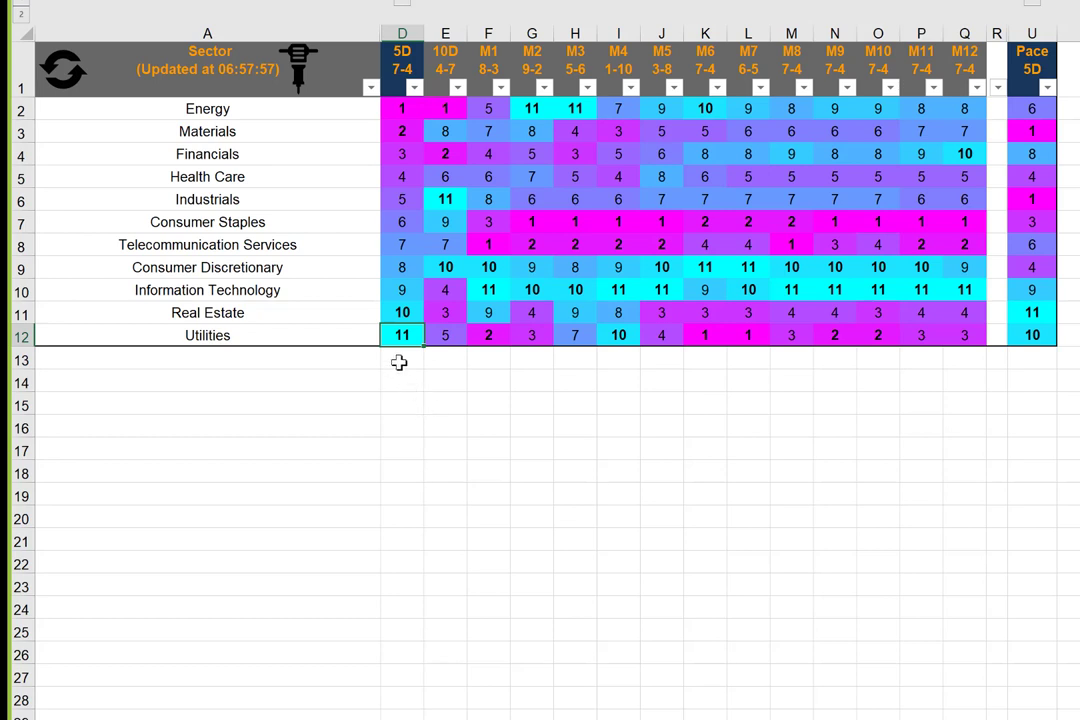
pyautogui.moveTo(401, 106); pyautogui.dragTo(400, 338)
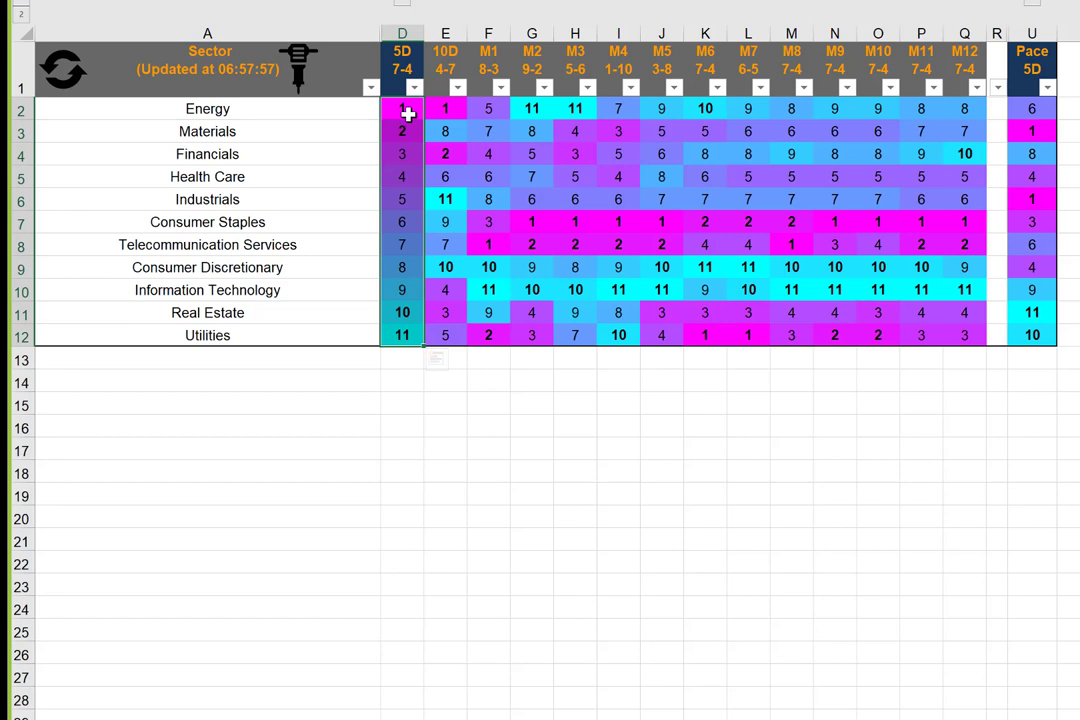
pyautogui.moveTo(410, 112); pyautogui.dragTo(412, 332)
pyautogui.click(487, 379)
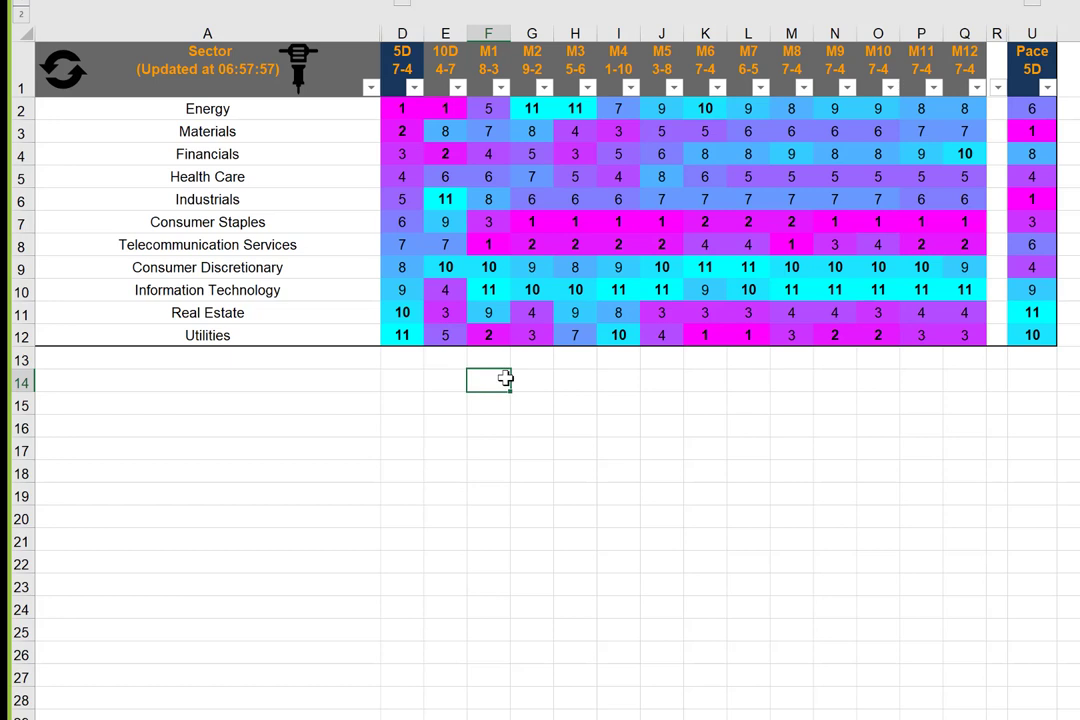
pyautogui.click(401, 111)
pyautogui.keyDown('shift'); pyautogui.click(400, 131); pyautogui.keyUp('shift')
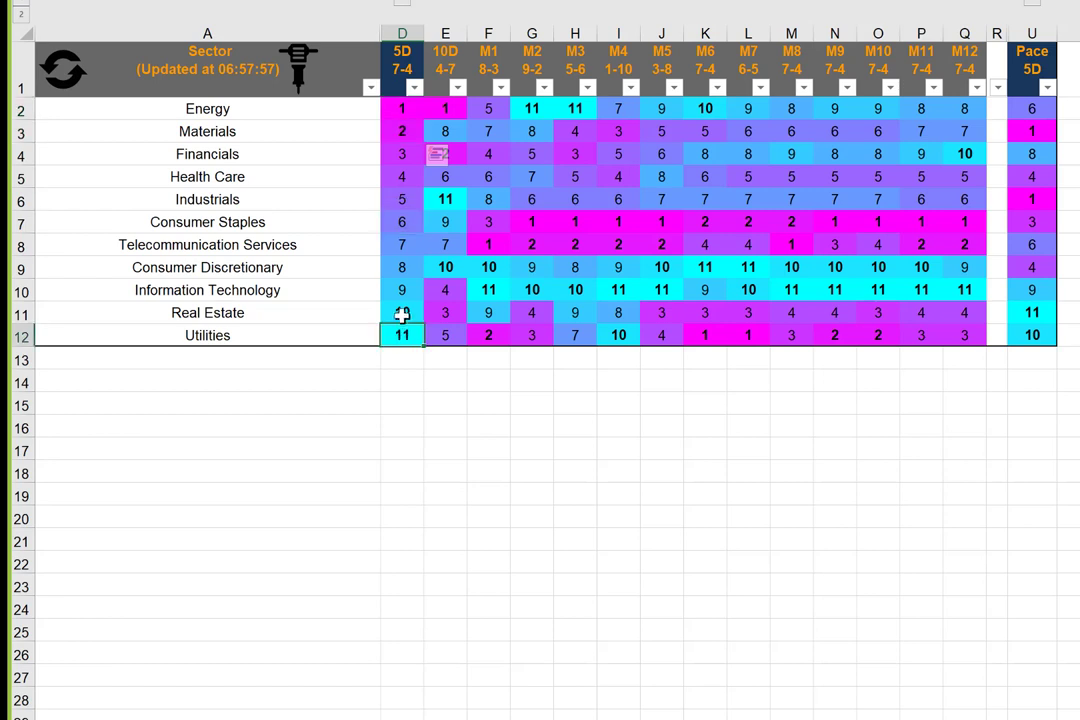
pyautogui.moveTo(403, 290); pyautogui.dragTo(402, 336)
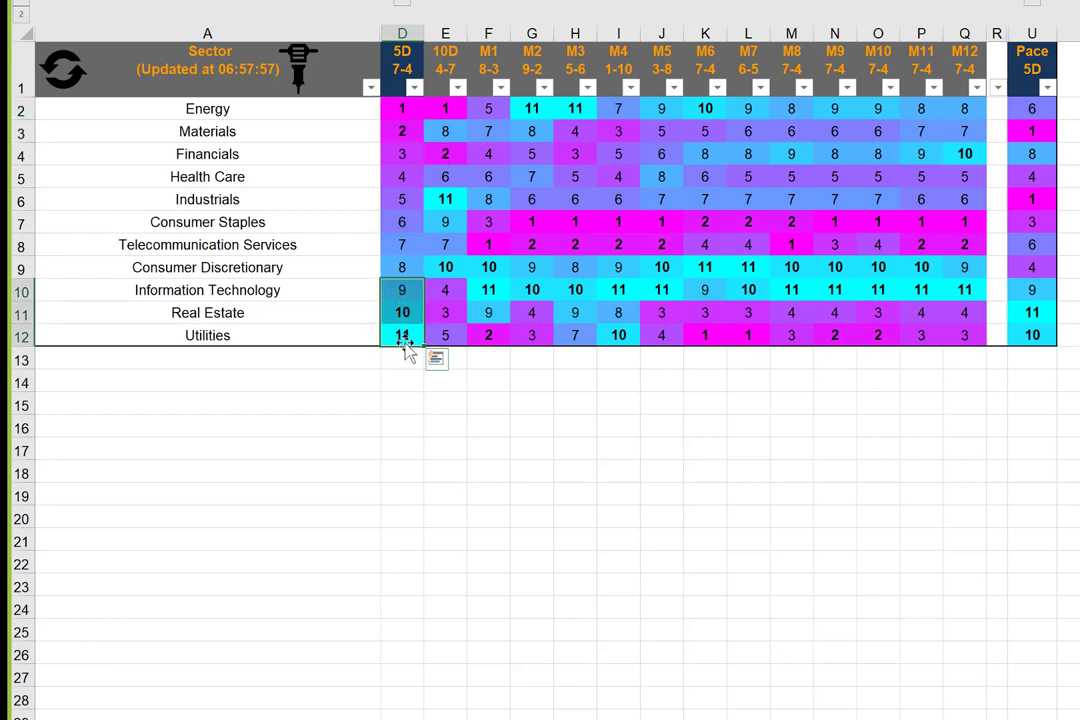
pyautogui.click(705, 453)
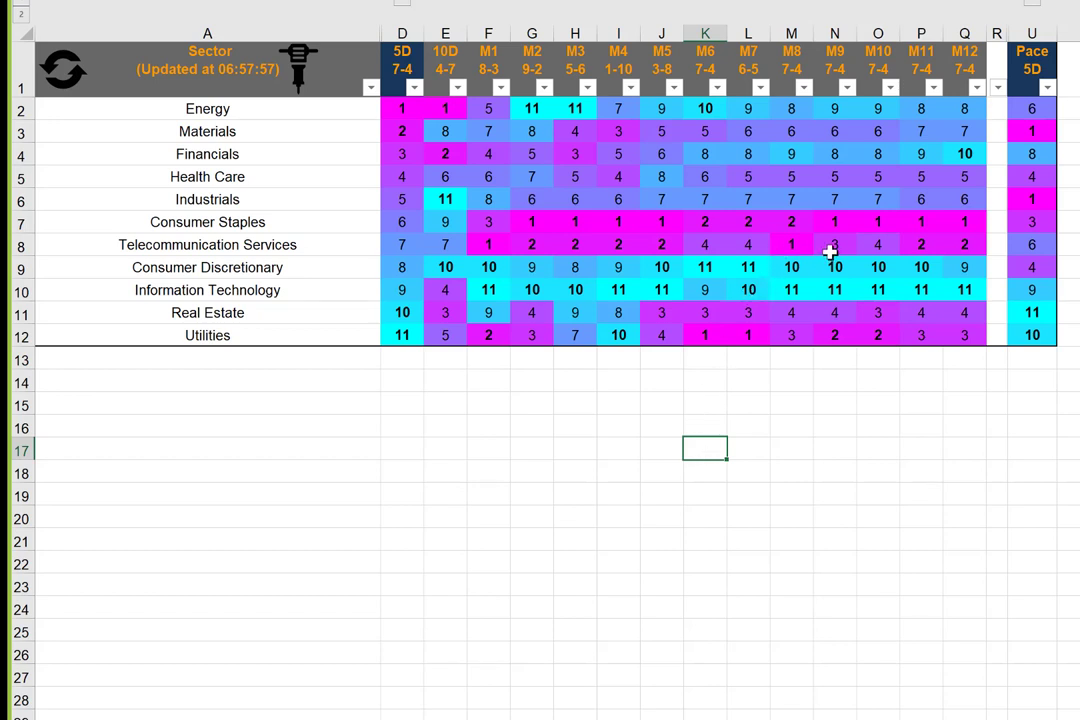
# Step: Compare the rank history of Telecommunication Services from M9 to 10D with that of Energy from M6 to 5D
pyautogui.moveTo(832, 250); pyautogui.dragTo(452, 246)
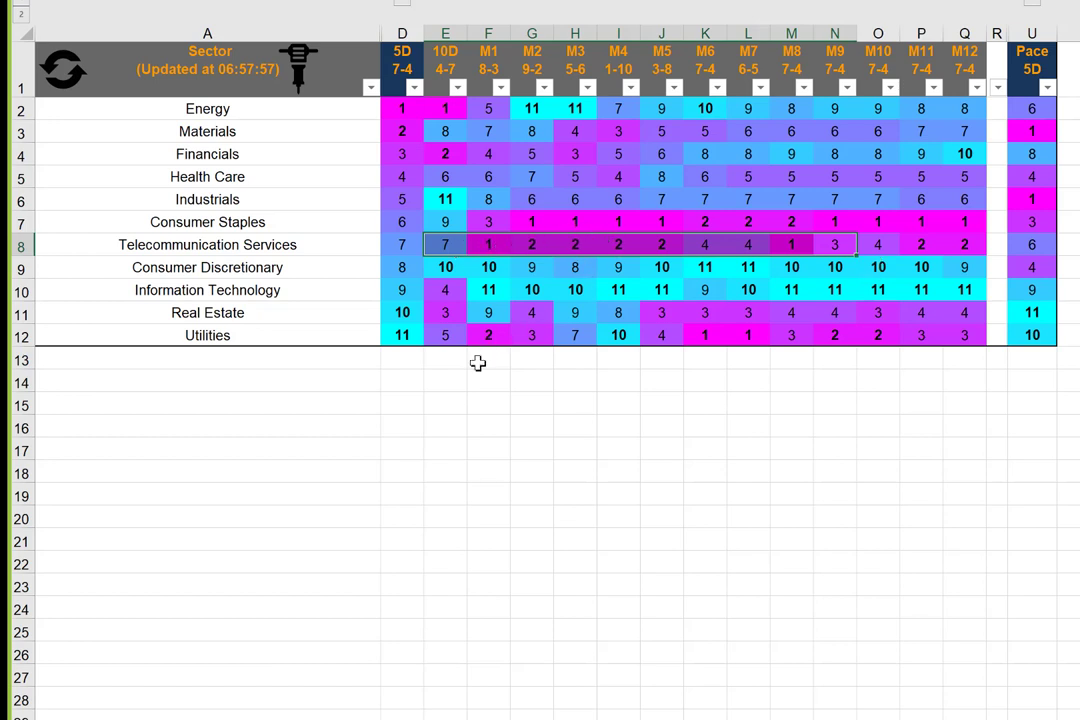
pyautogui.click(478, 363)
pyautogui.moveTo(692, 106); pyautogui.dragTo(470, 111)
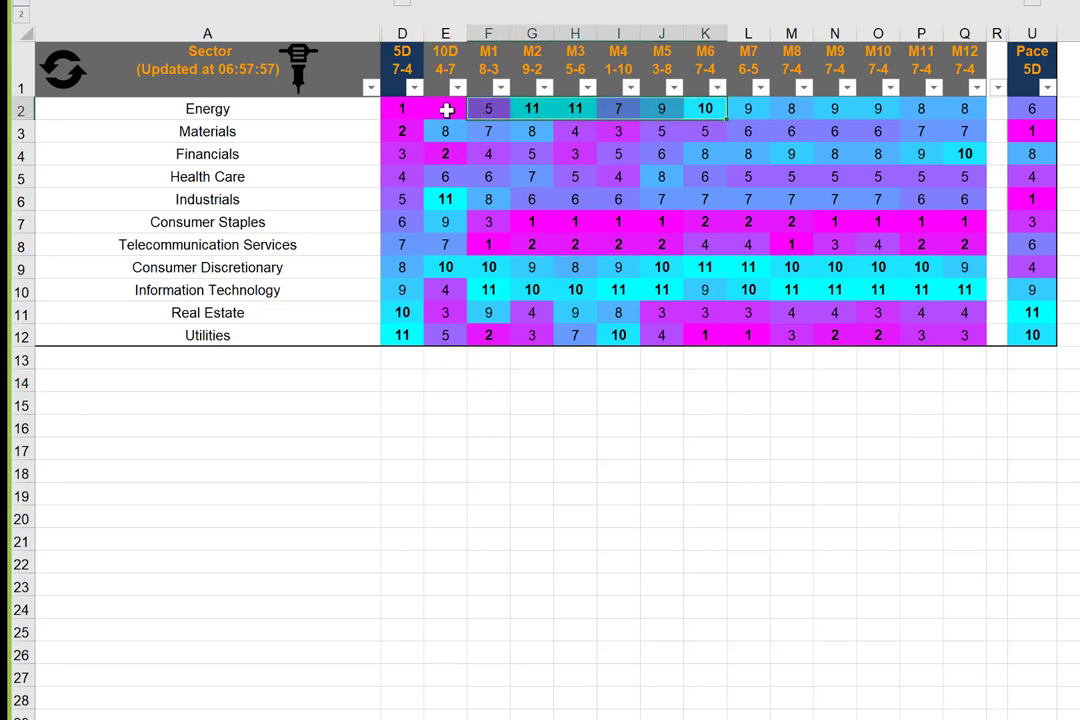
pyautogui.click(574, 106)
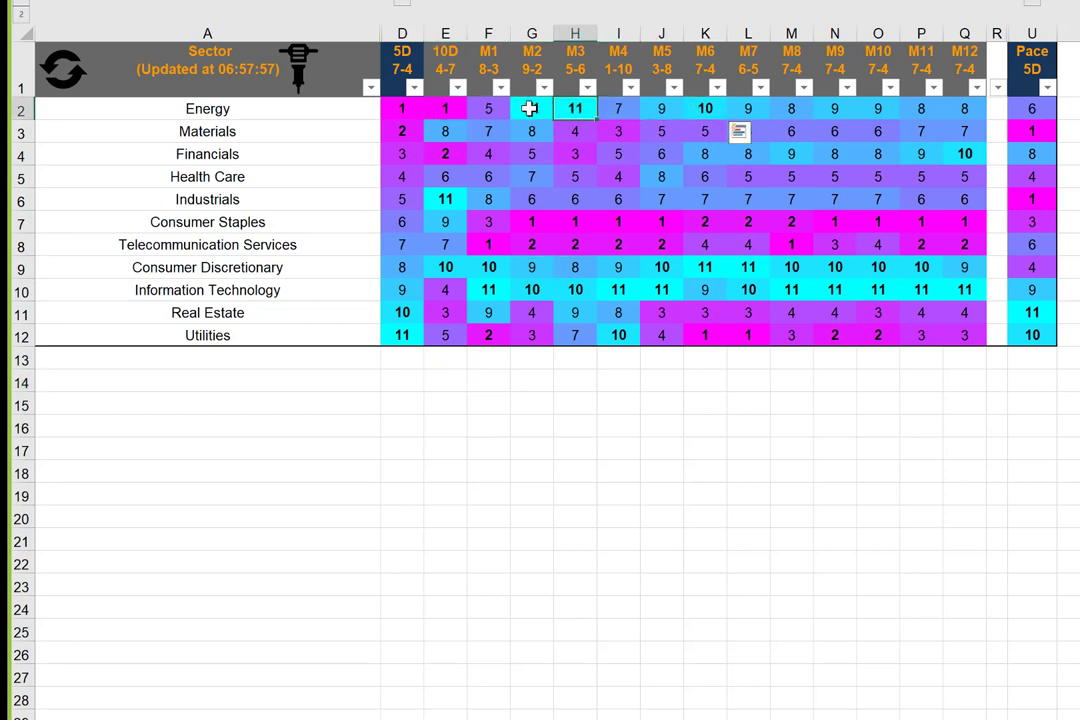
pyautogui.keyDown('shift'); pyautogui.click(526, 108); pyautogui.keyUp('shift')
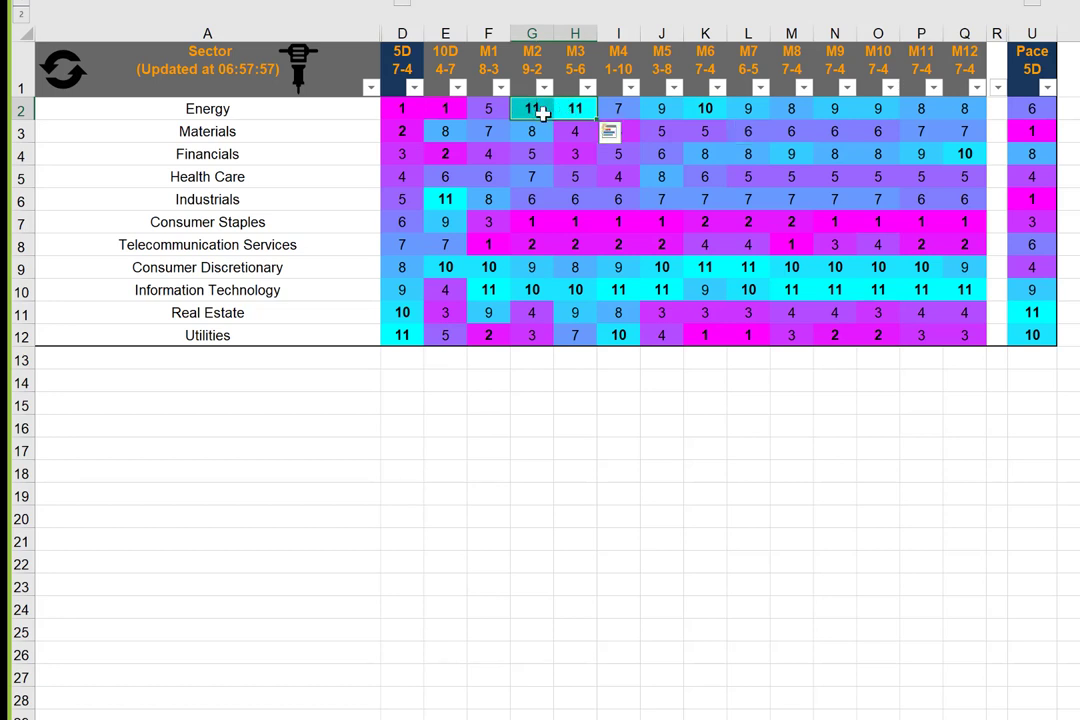
pyautogui.moveTo(453, 106); pyautogui.dragTo(392, 108)
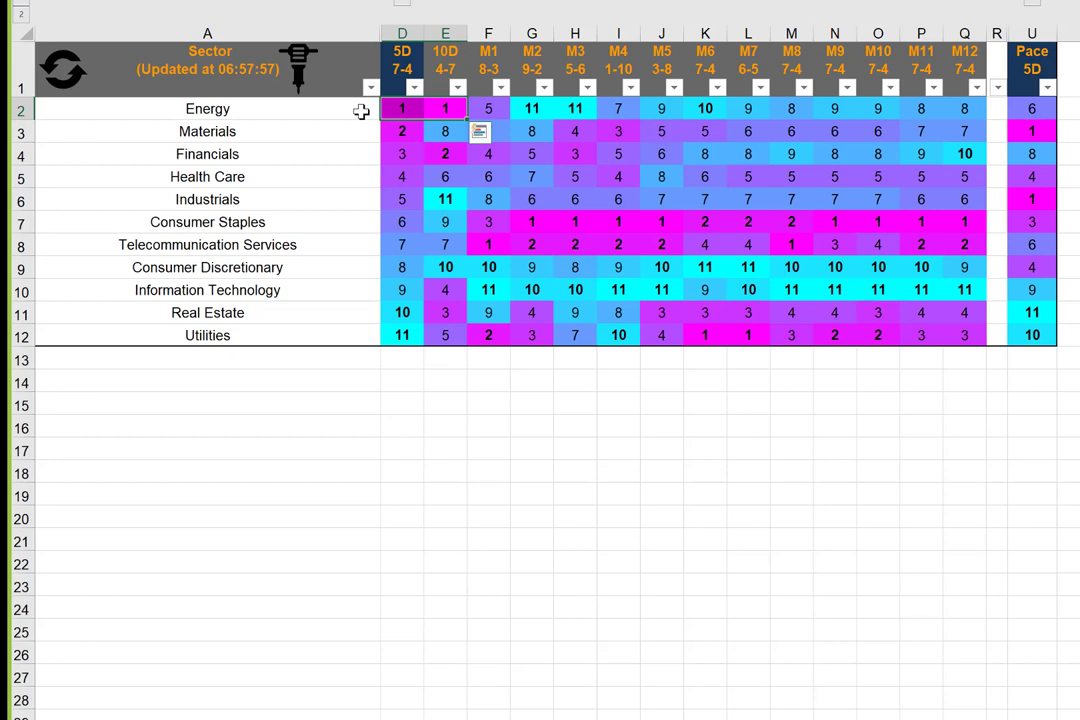
pyautogui.click(472, 445)
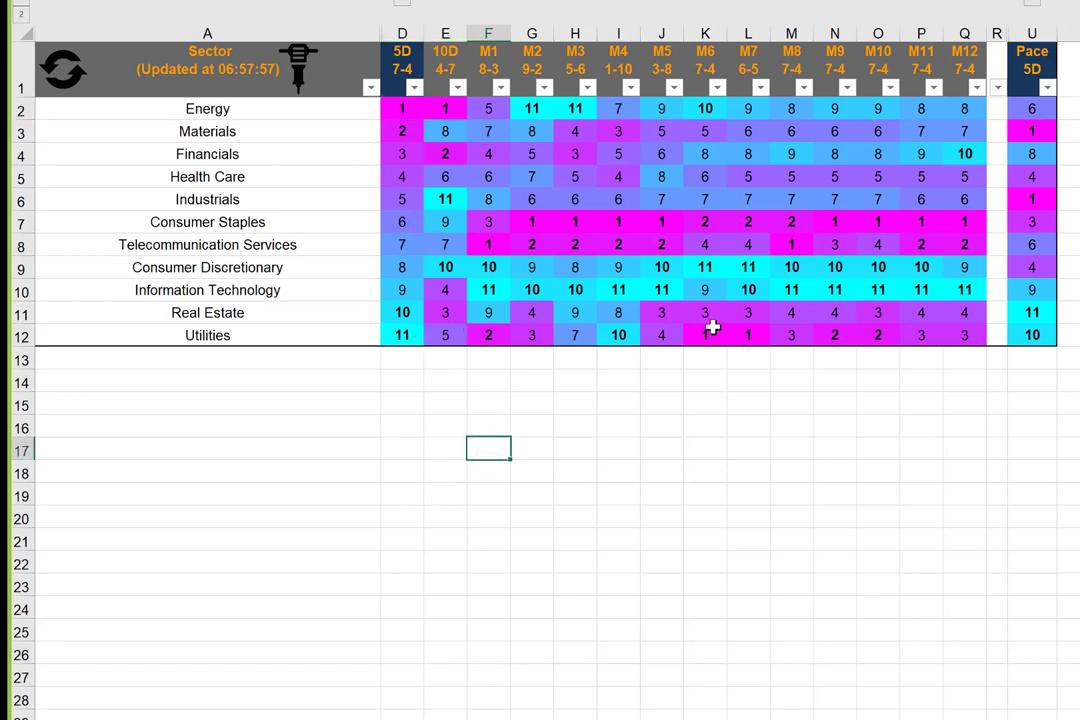
# Step: Examine the Real Estate sector's rank trend from M8 through M3 and its 5D rank
pyautogui.moveTo(657, 312); pyautogui.dragTo(774, 316)
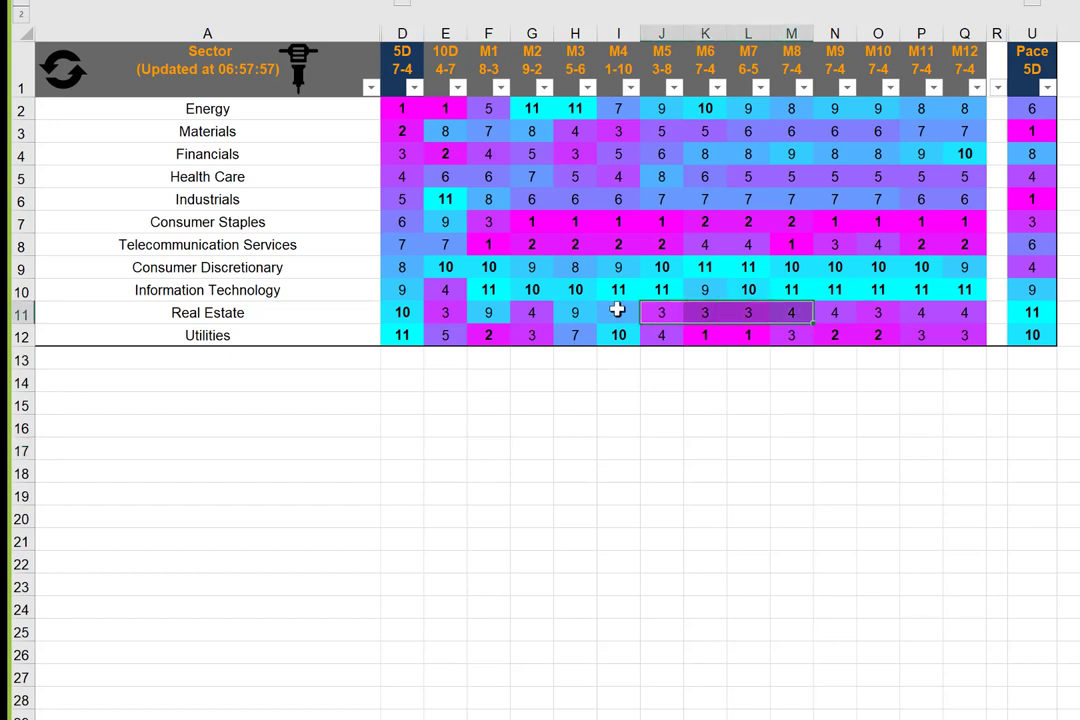
pyautogui.moveTo(618, 312); pyautogui.dragTo(559, 316)
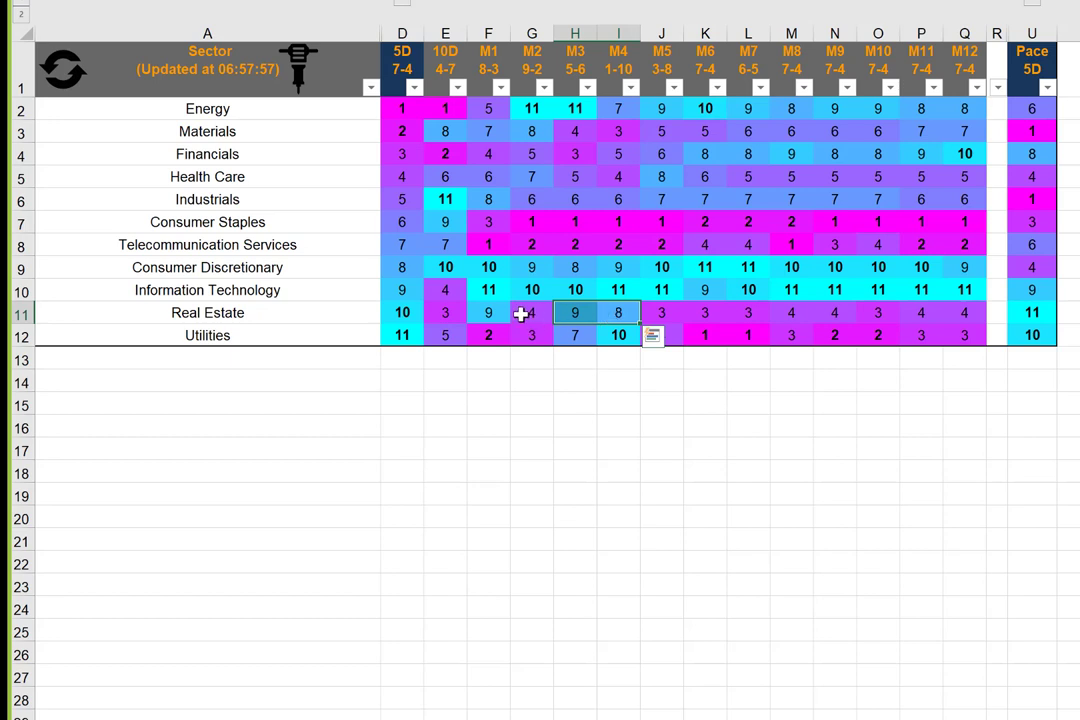
pyautogui.click(404, 313)
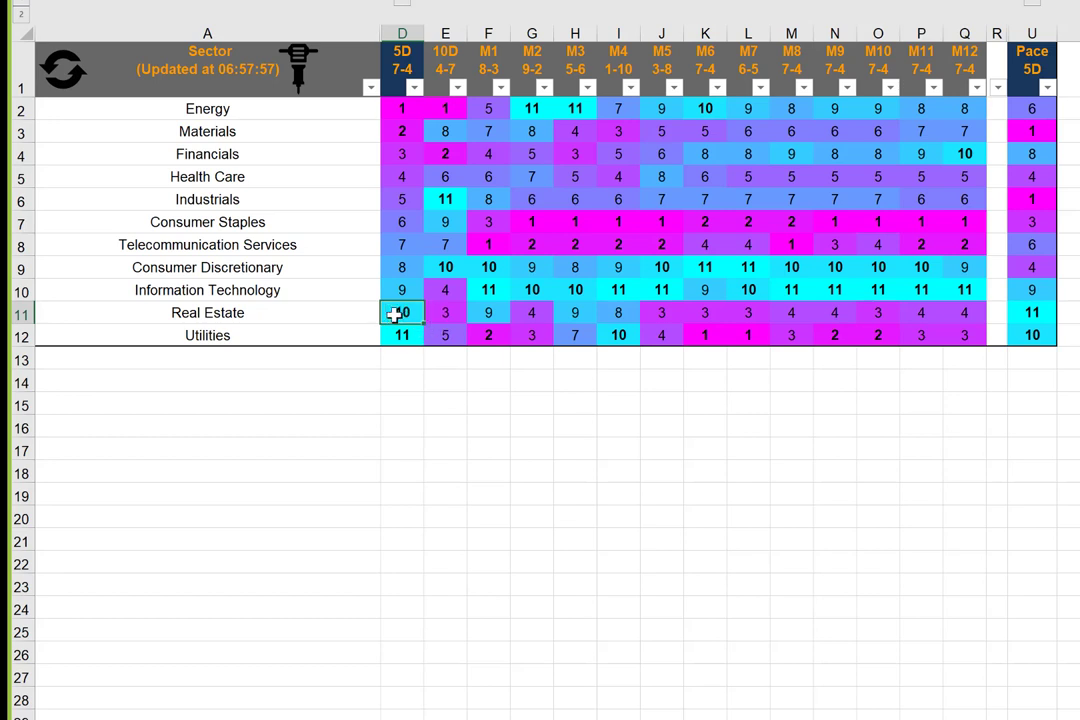
pyautogui.click(330, 339)
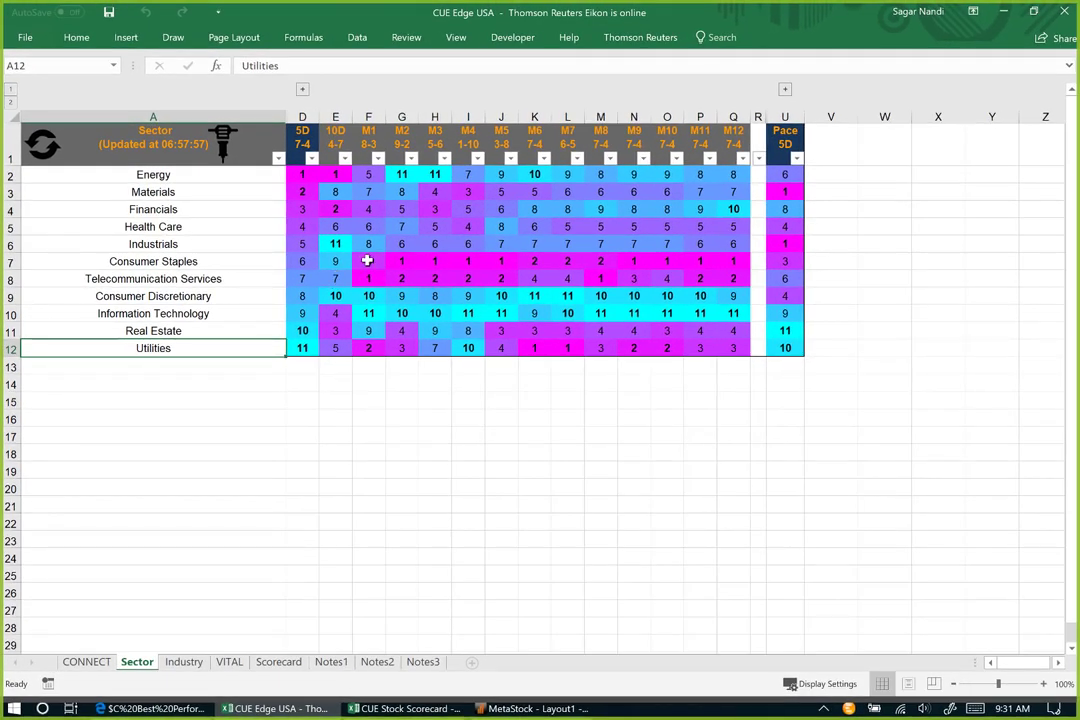
# Step: Open the Industry sheet and sort the industries by their 5D rank in descending order
pyautogui.click(190, 664)
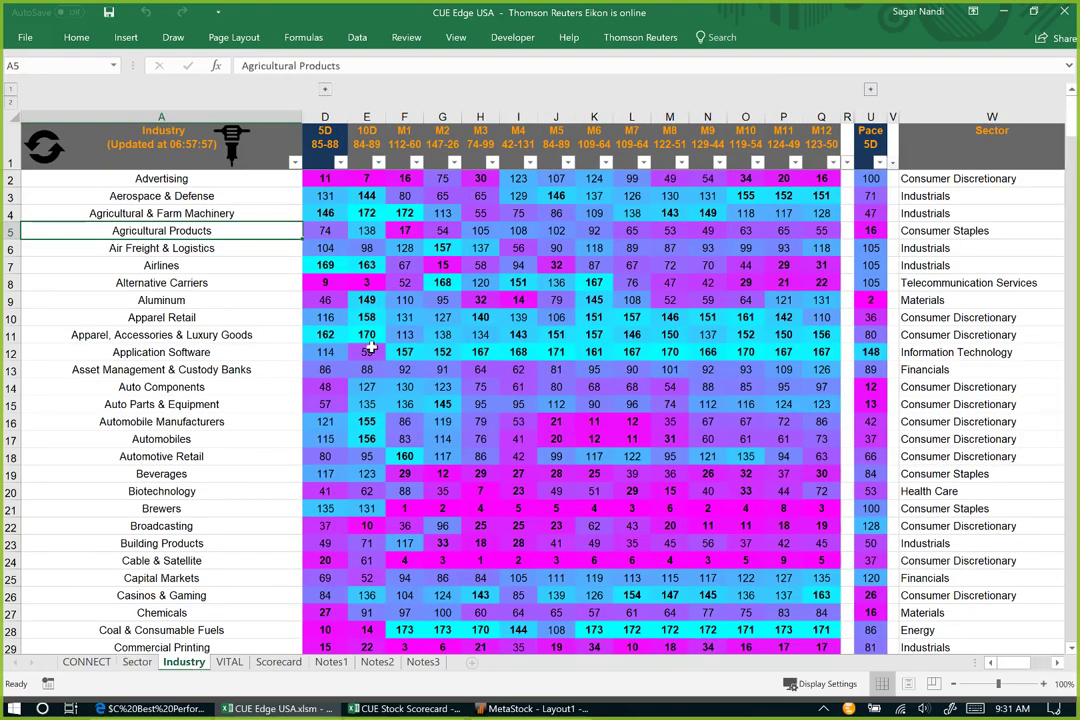
pyautogui.click(328, 145)
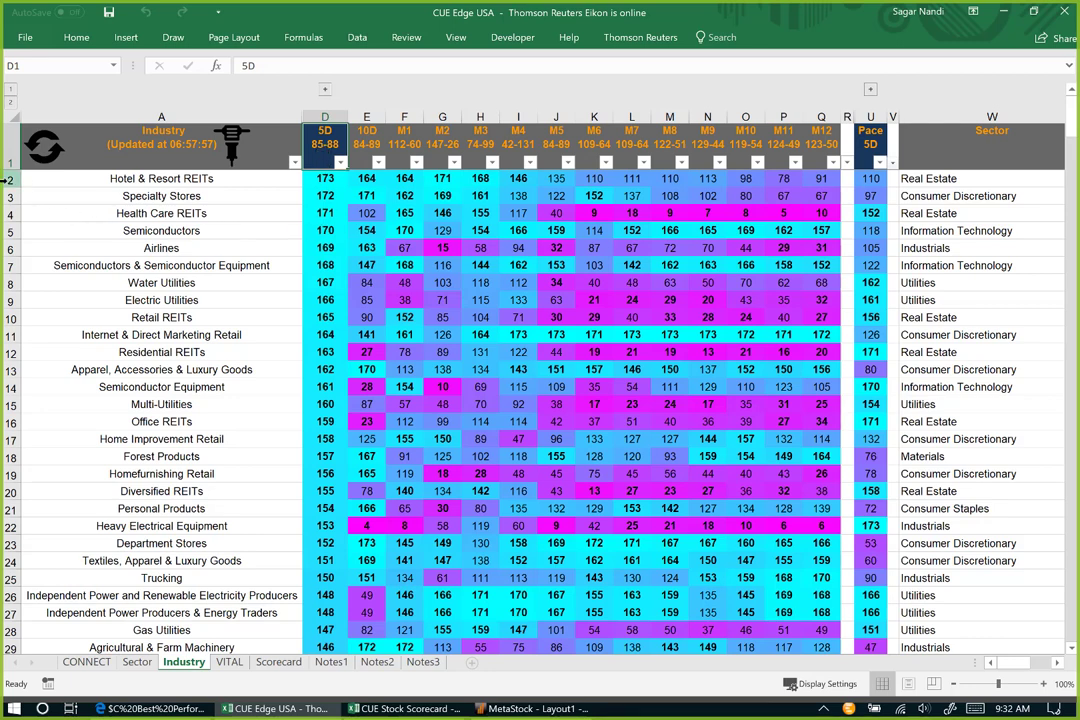
# Step: Highlight the Internet & Direct Marketing Retail row, and instead select the Hotel & Resort, Health Care and Retail REITs rows together for review
pyautogui.click(8, 339)
pyautogui.click(8, 336)
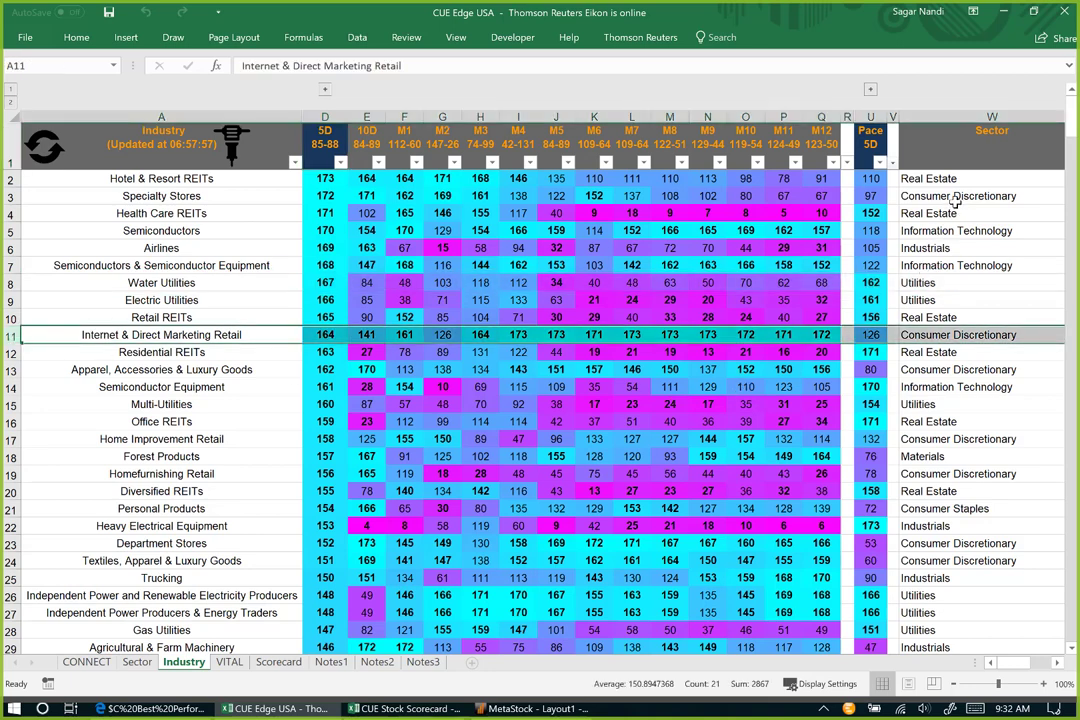
pyautogui.click(11, 179)
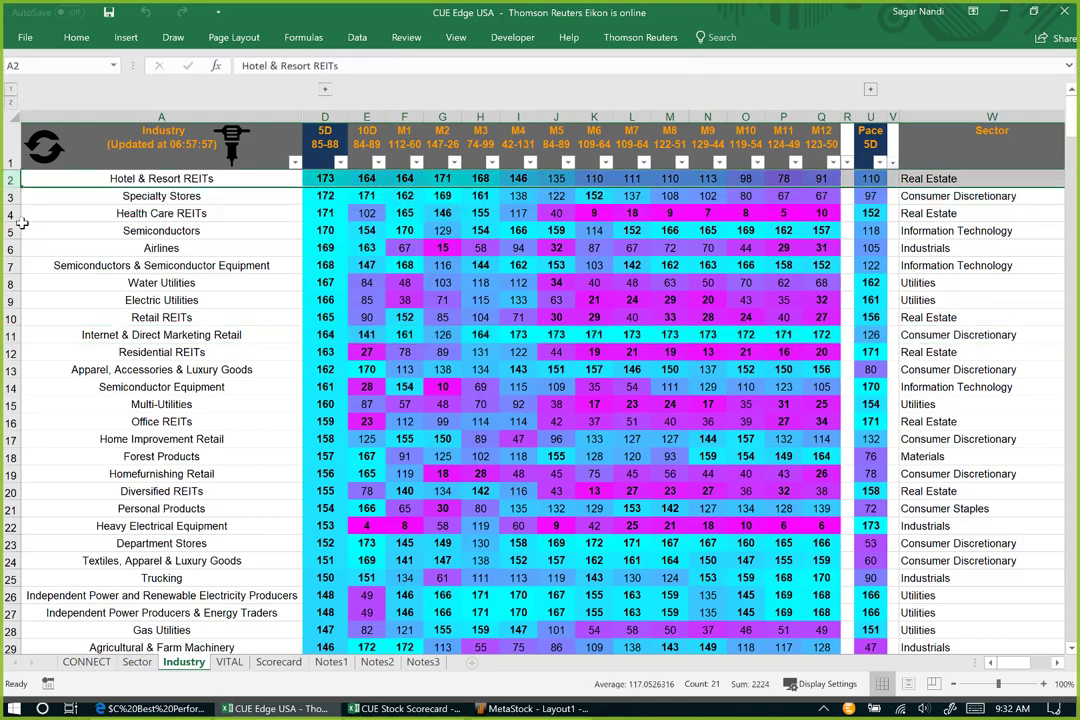
pyautogui.keyDown('ctrl'); pyautogui.click(10, 213); pyautogui.keyUp('ctrl')
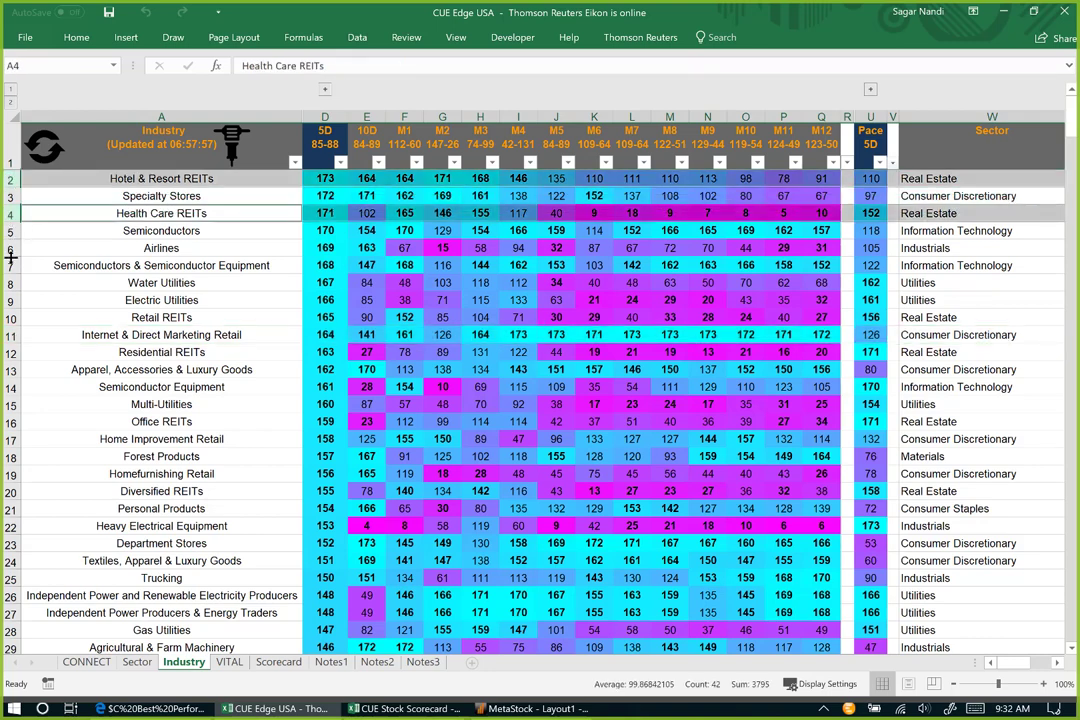
pyautogui.keyDown('ctrl'); pyautogui.click(10, 317); pyautogui.keyUp('ctrl')
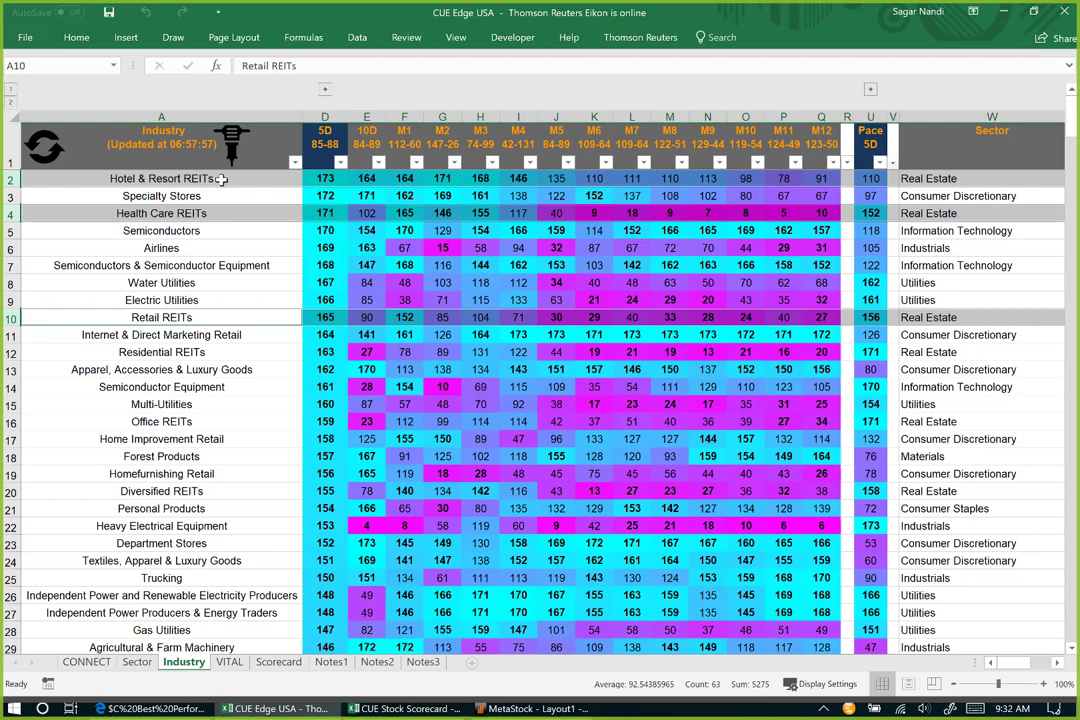
# Step: Copy the Hotel & Resort REITs industry name and filter the CUE Stock Scorecard workbook's Industry column by it
pyautogui.click(222, 177)
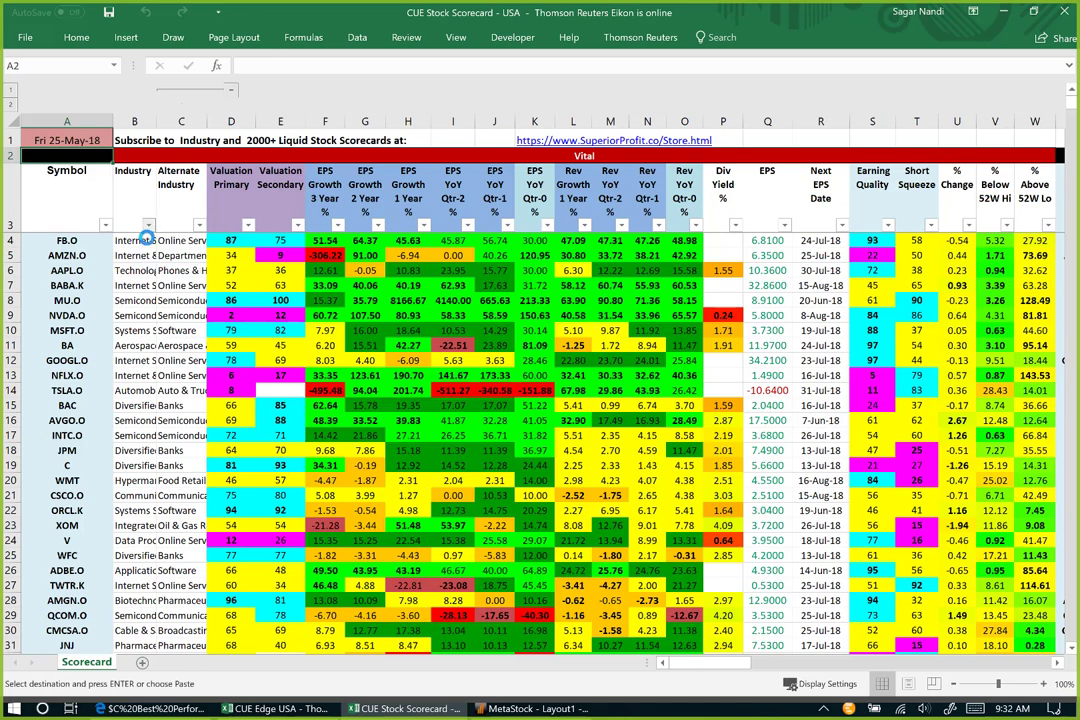
pyautogui.click(148, 224)
pyautogui.click(104, 360)
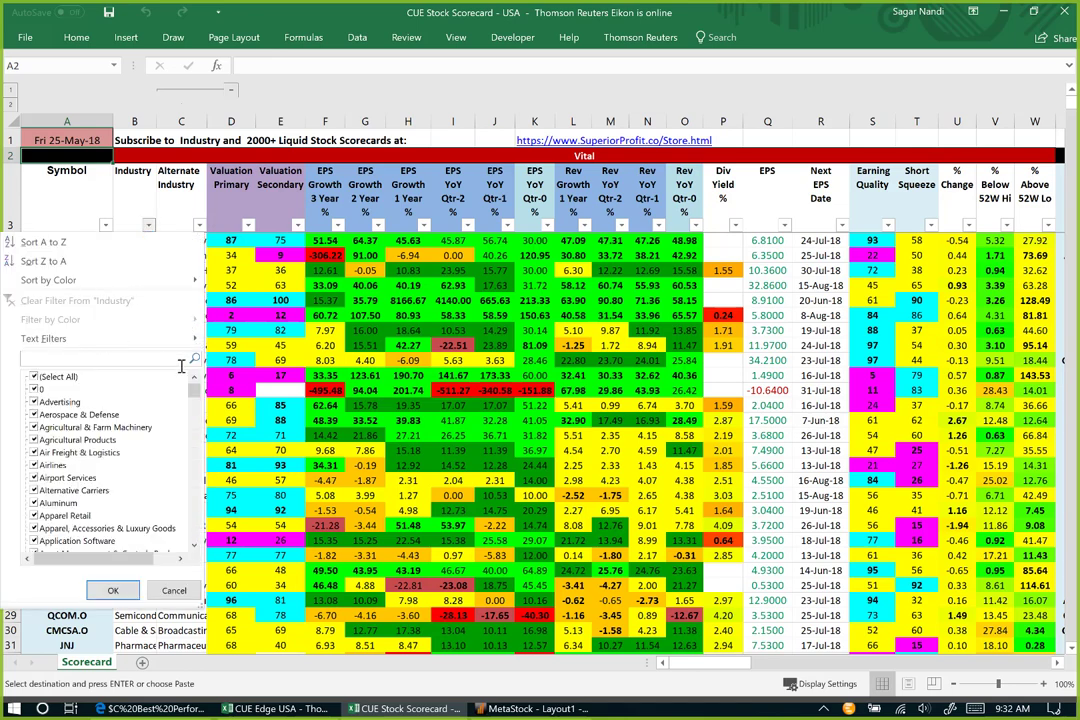
pyautogui.write('Hotel & Resort REITs')
pyautogui.press('Return')
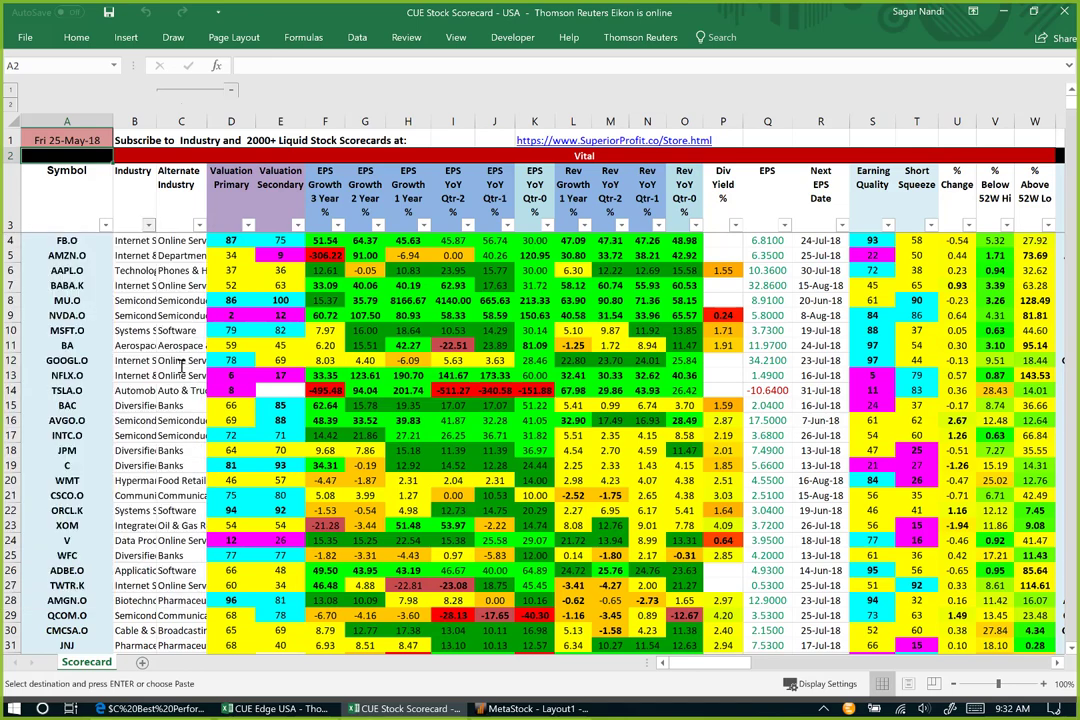
# Step: Sort the filtered stocks by Valuation Primary in descending order and select the PK and INN rows
pyautogui.click(246, 195)
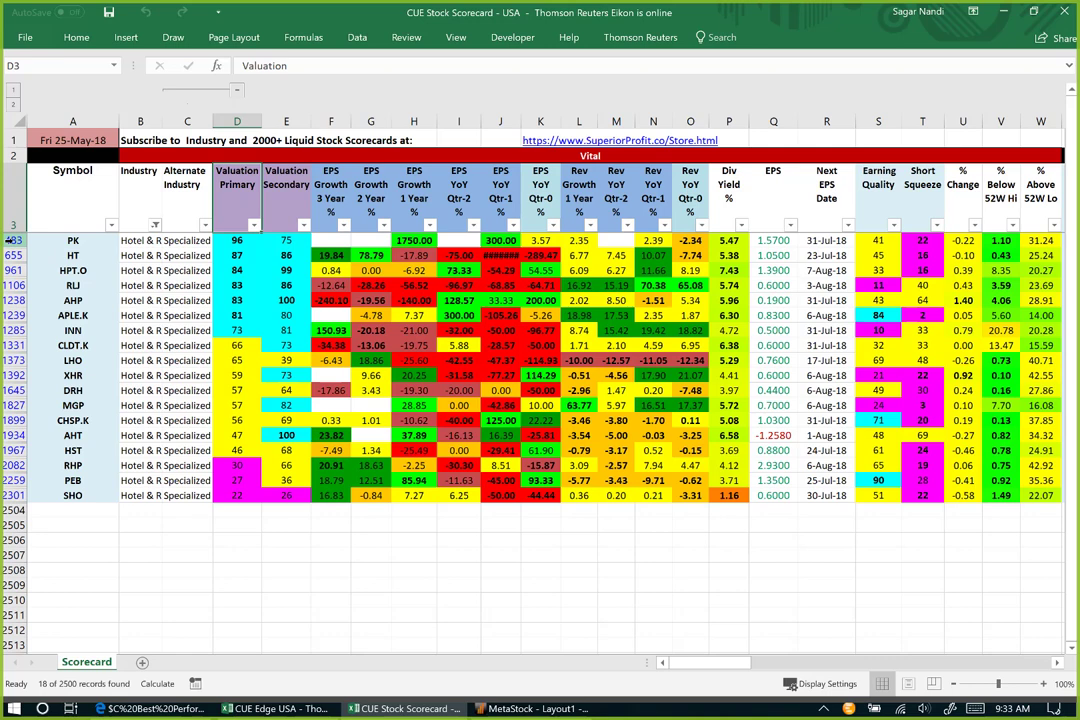
pyautogui.click(17, 330)
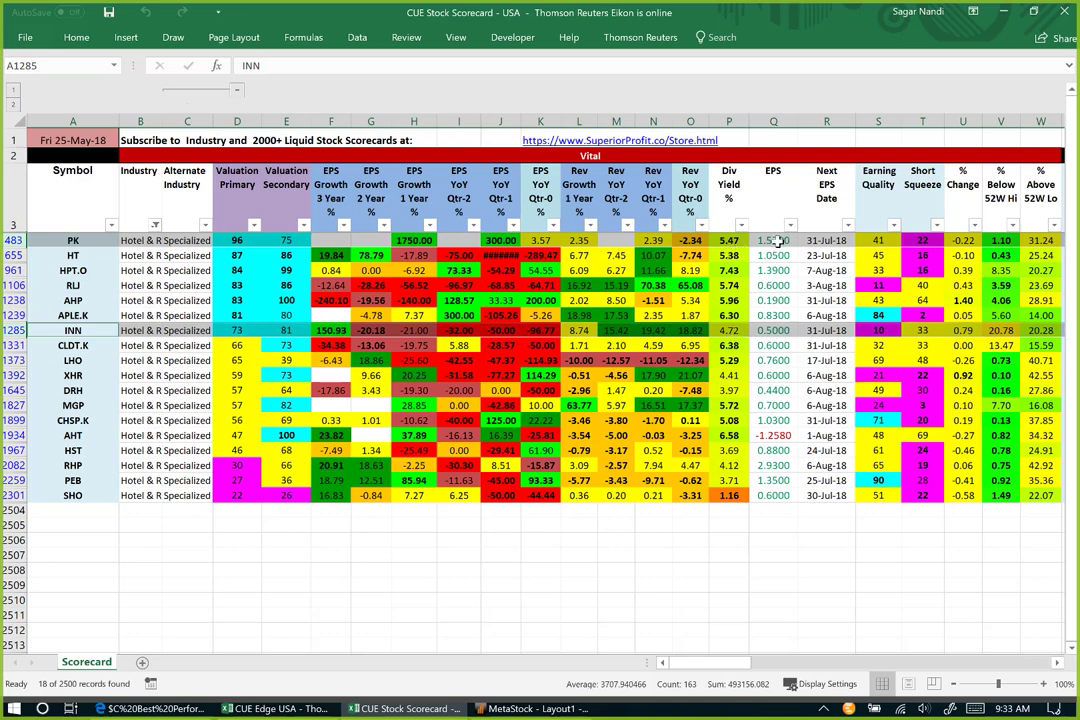
# Step: Switch to MetaStock, search the instruments by symbol for PK, and load the Park Hotels Resorts chart
pyautogui.hotkey('alt', 'Tab')
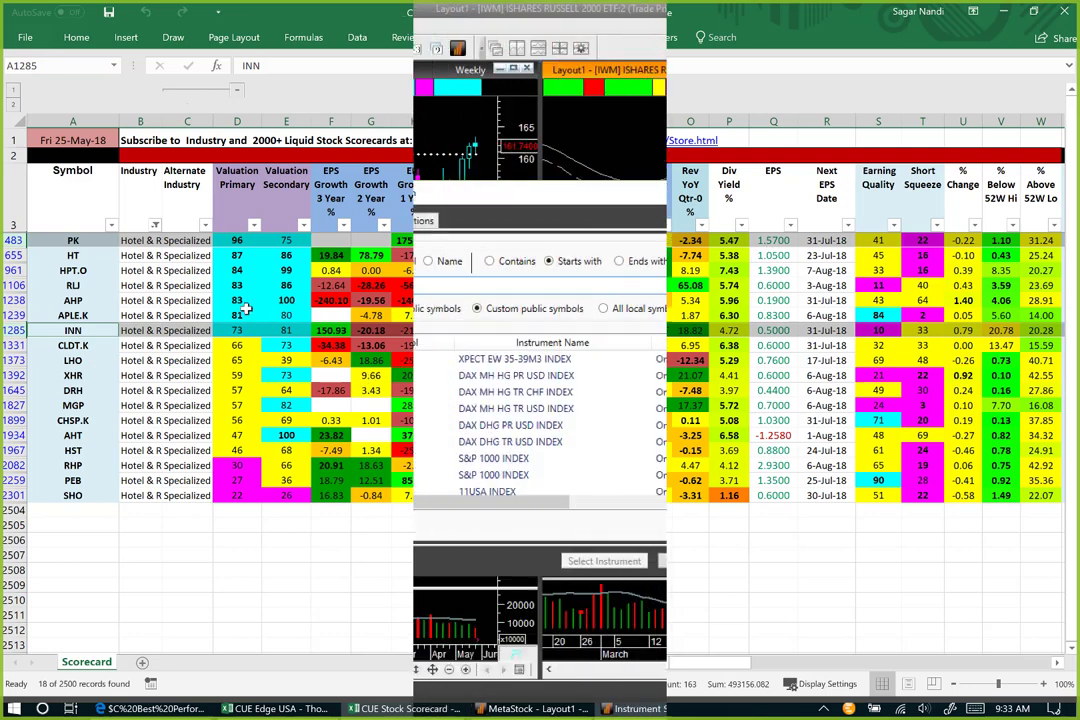
pyautogui.write('pk')
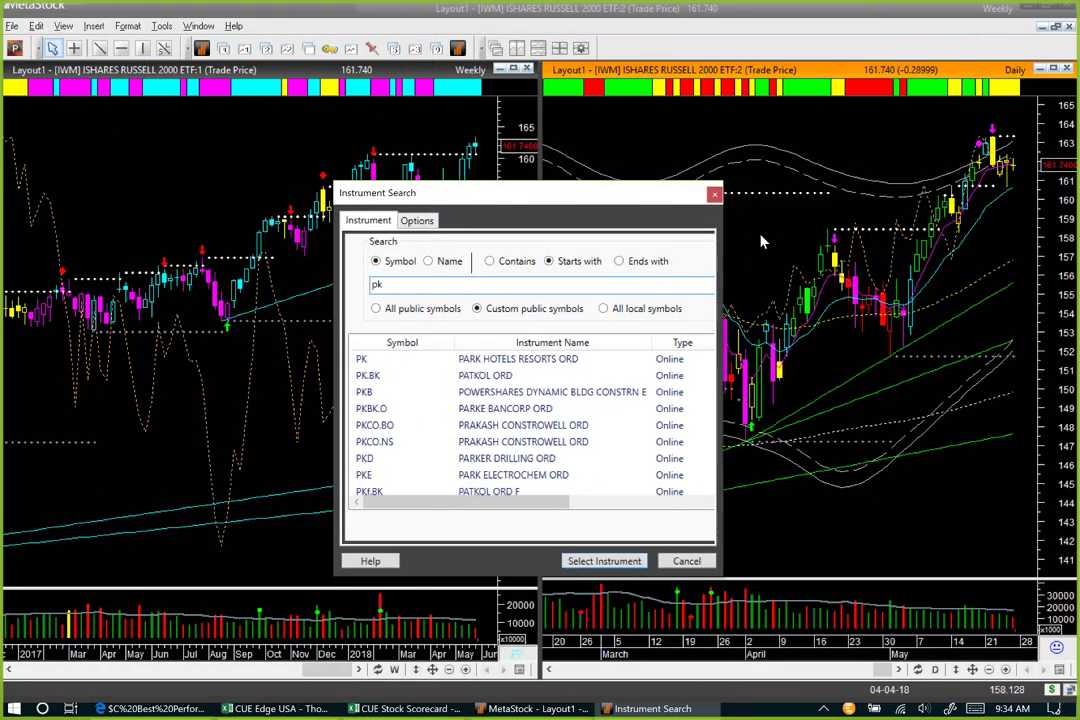
pyautogui.press('Return')
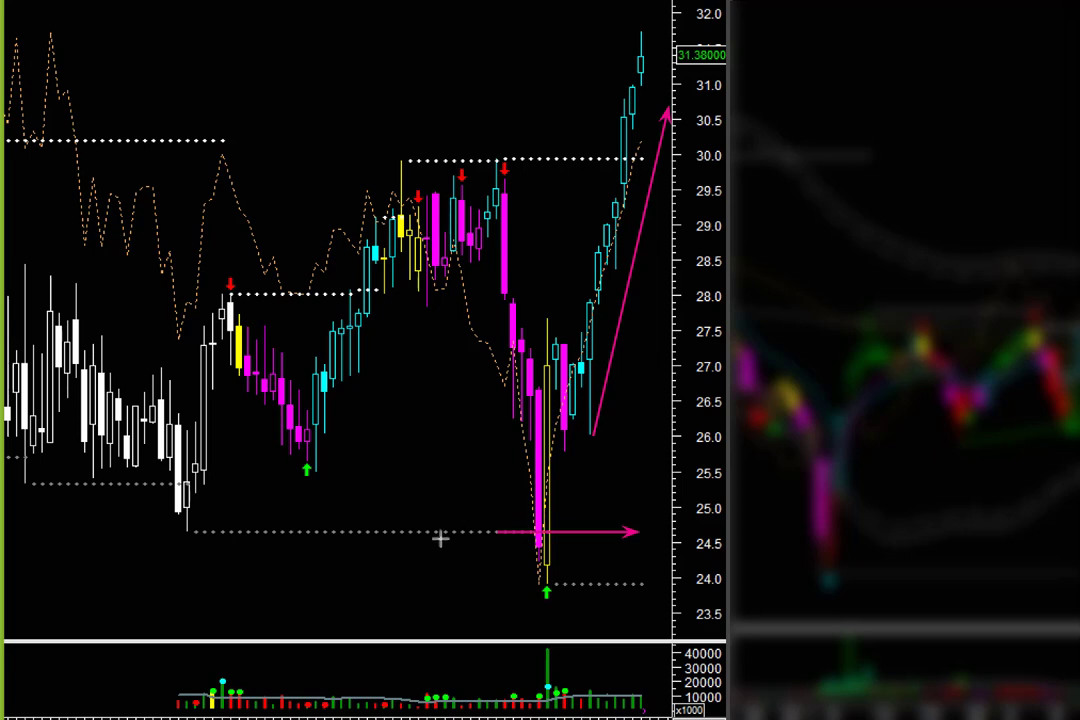
# Step: Mark the weekly PK chart with arrows at the dip below support near 24.6, the volume spike and the rebound
pyautogui.moveTo(503, 510); pyautogui.dragTo(622, 497)
pyautogui.click(501, 609)
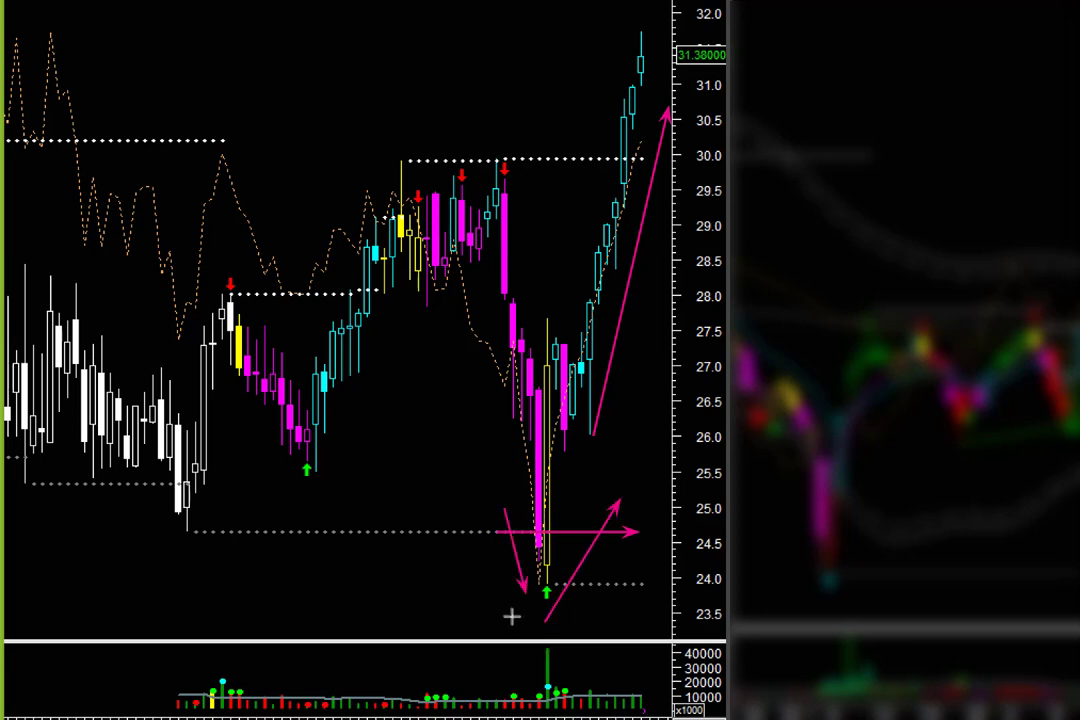
pyautogui.moveTo(530, 657); pyautogui.dragTo(537, 685)
pyautogui.moveTo(588, 613); pyautogui.dragTo(552, 660)
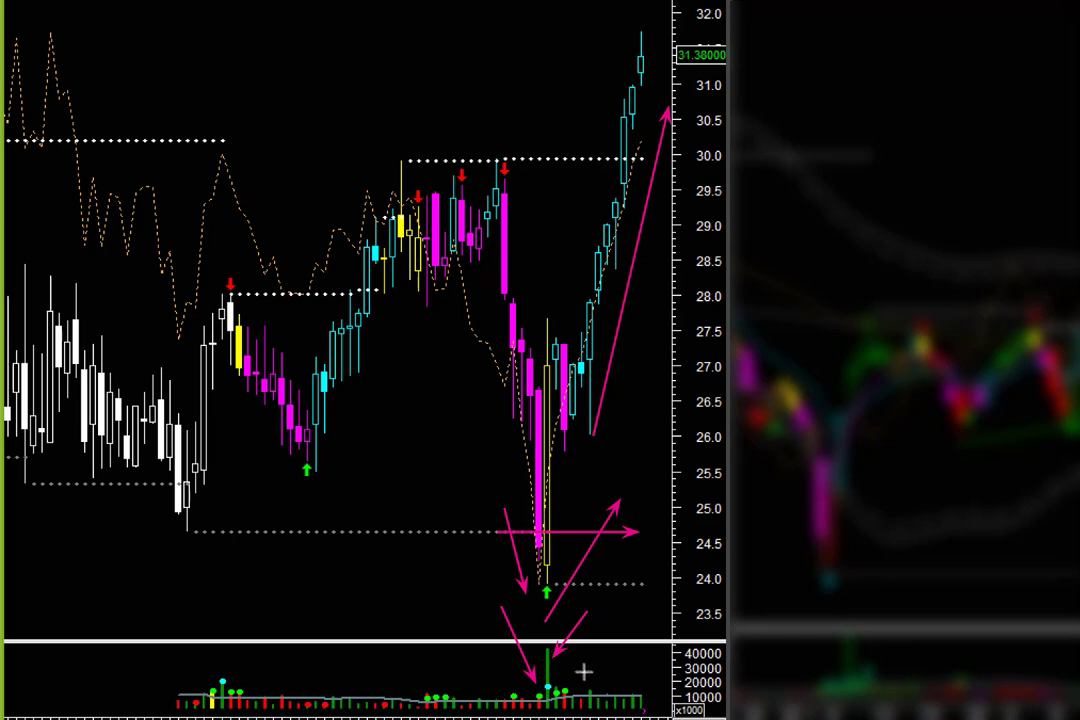
pyautogui.moveTo(470, 513); pyautogui.dragTo(500, 613)
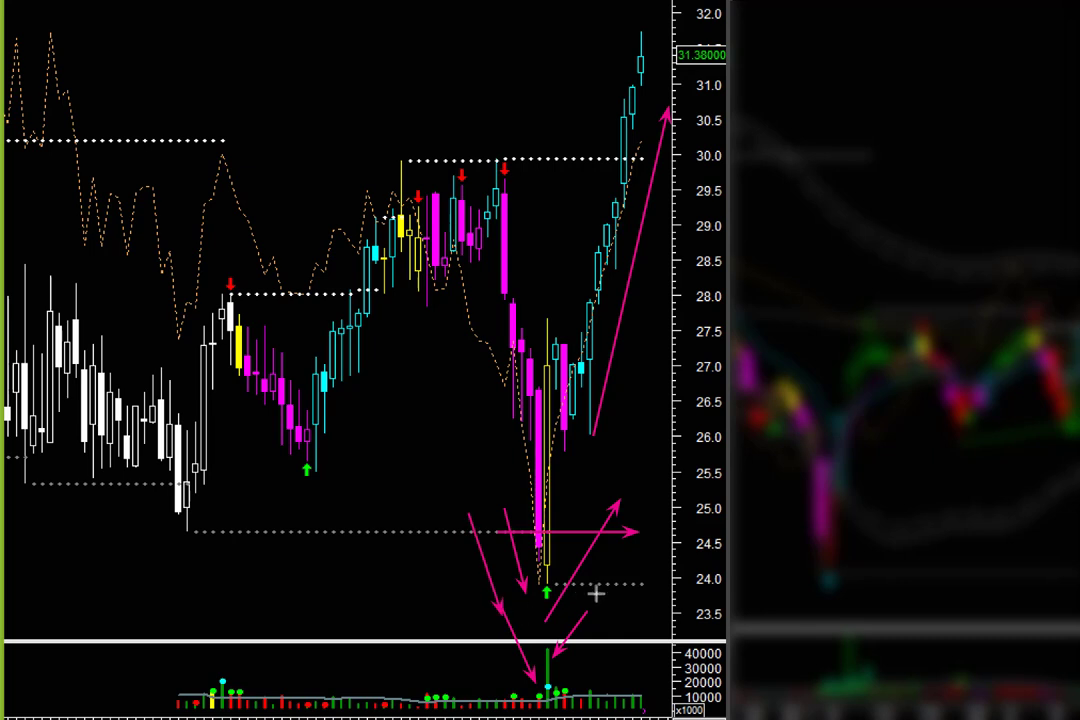
pyautogui.moveTo(596, 594); pyautogui.dragTo(640, 508)
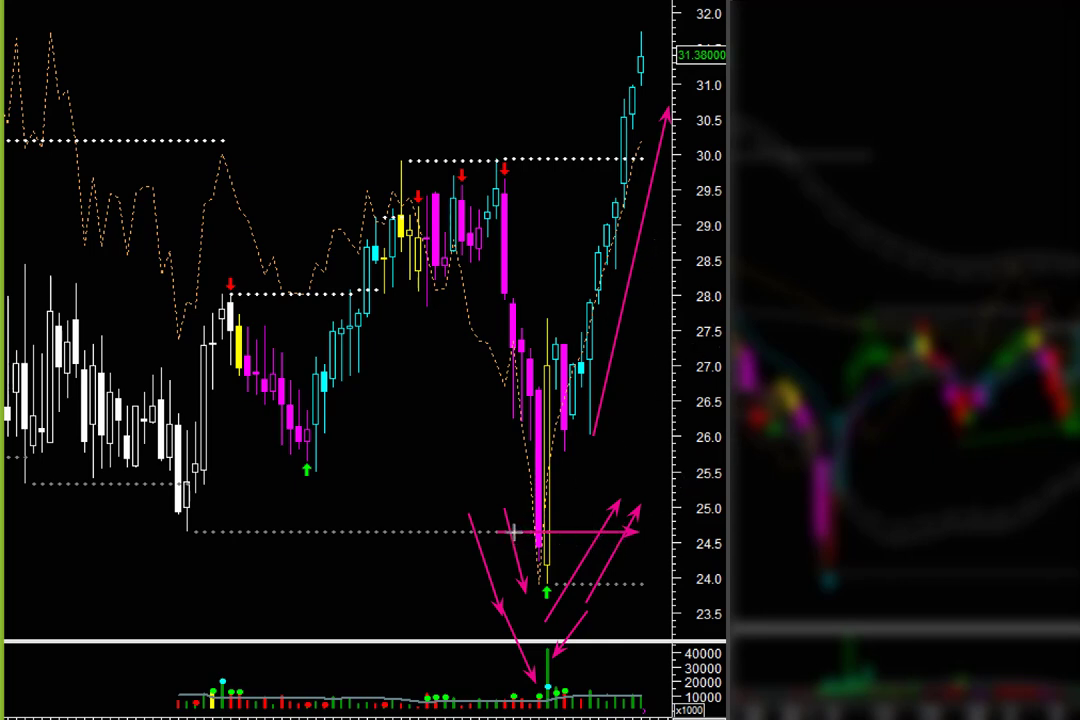
pyautogui.moveTo(637, 531); pyautogui.dragTo(645, 532)
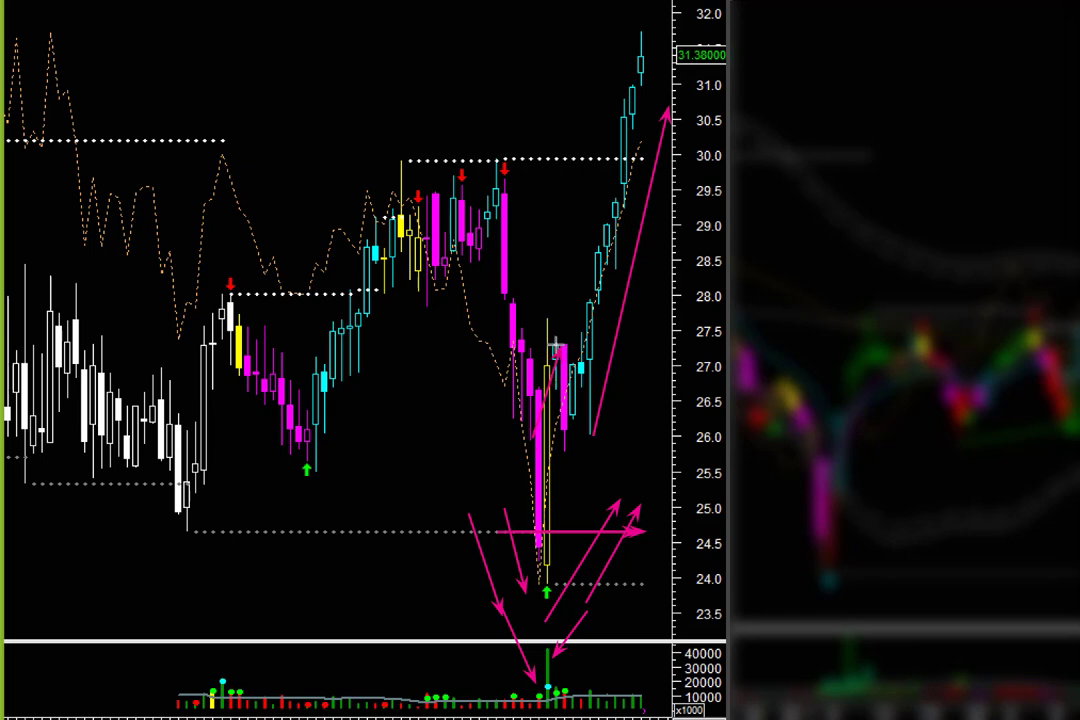
pyautogui.moveTo(589, 428); pyautogui.dragTo(625, 328)
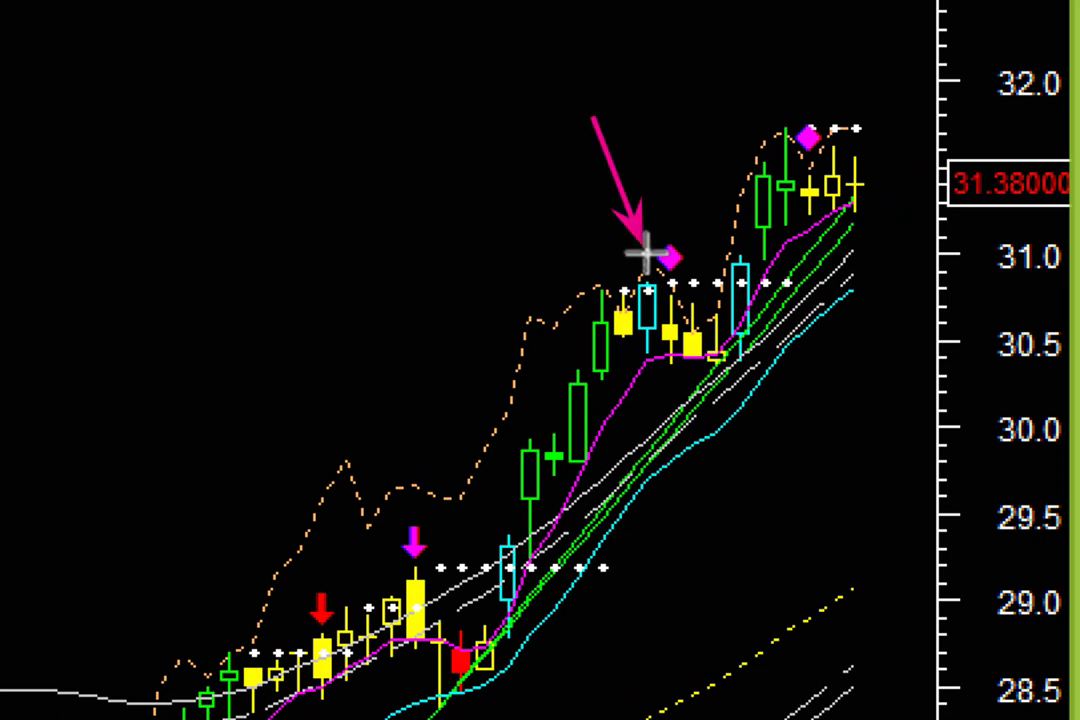
# Step: Mark the latest magenta diamond and the rising price trend on the daily PK chart with arrows, and clear the markings
pyautogui.moveTo(771, 19); pyautogui.dragTo(805, 111)
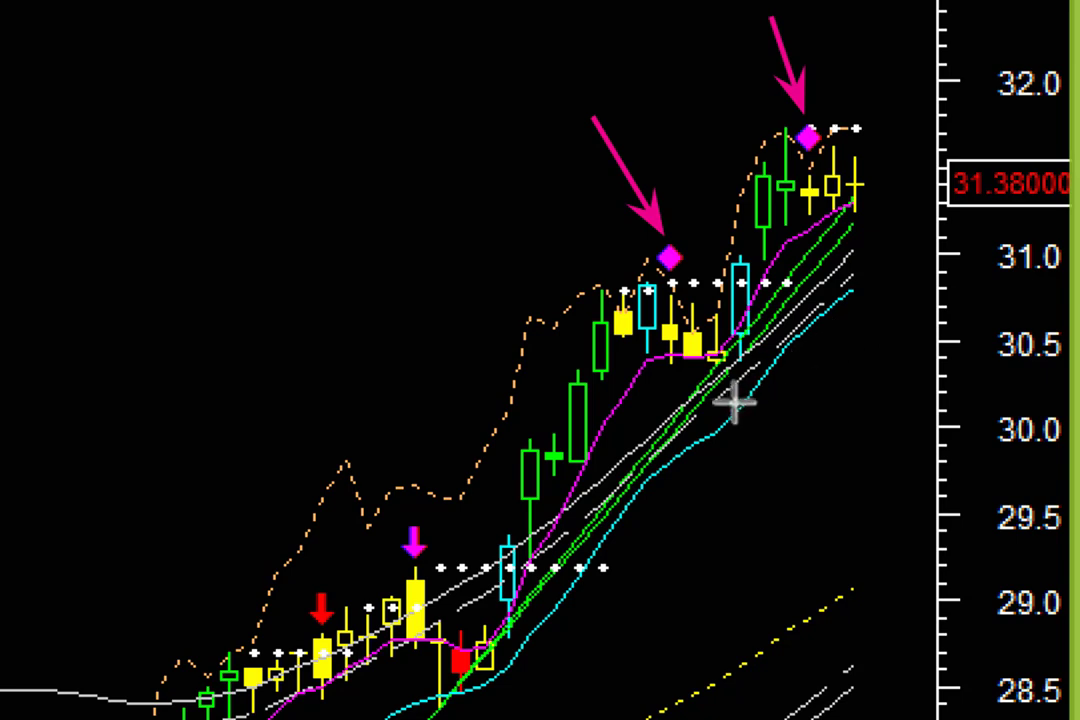
pyautogui.moveTo(725, 425); pyautogui.dragTo(943, 195)
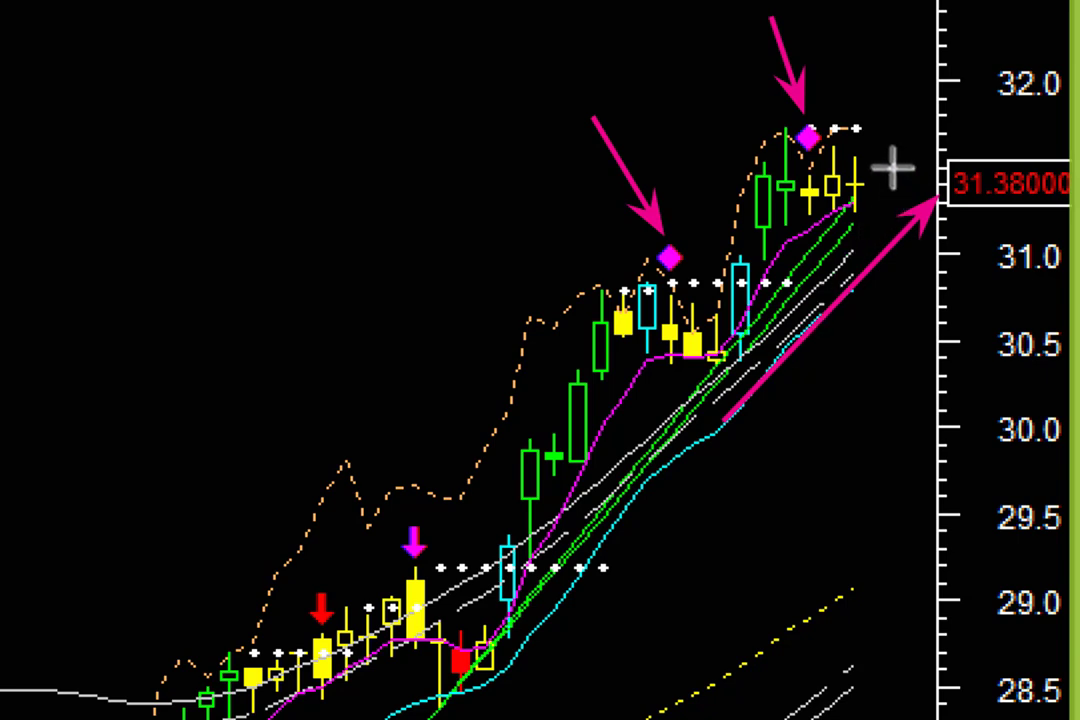
pyautogui.moveTo(886, 160); pyautogui.dragTo(966, 40)
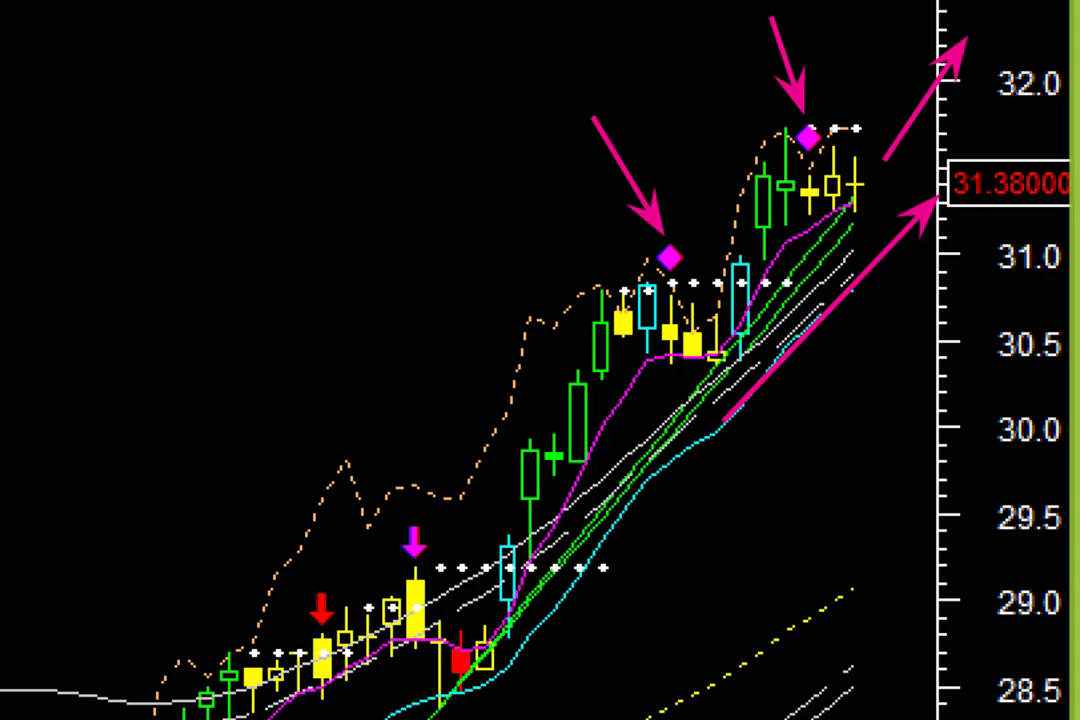
pyautogui.press('Escape')
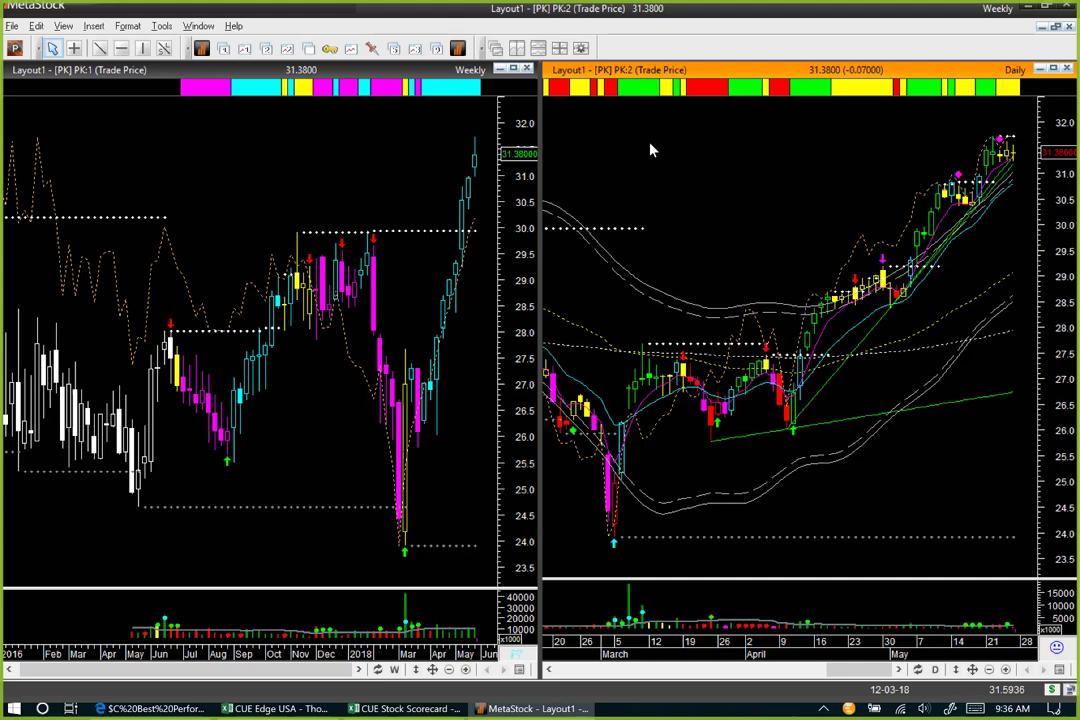
# Step: Bring up the next stock's chart and mark the daily pullback candle near 14.5 and the rising support line with arrows
pyautogui.press('pagedown')
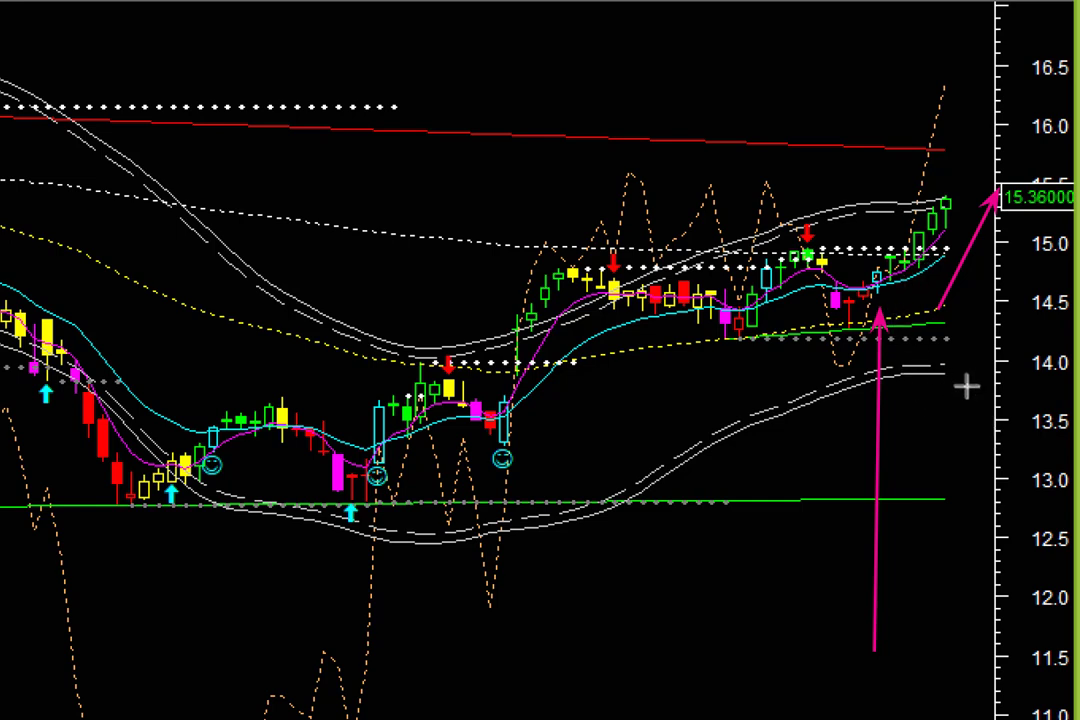
pyautogui.moveTo(990, 432); pyautogui.dragTo(886, 310)
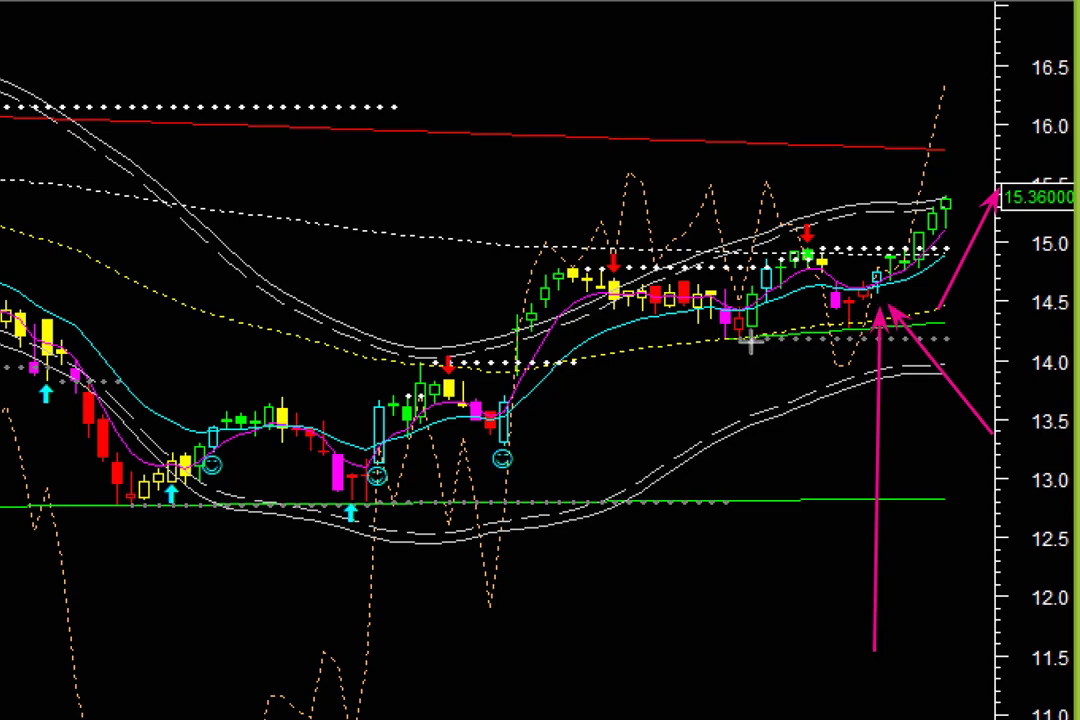
pyautogui.moveTo(750, 342); pyautogui.dragTo(940, 312)
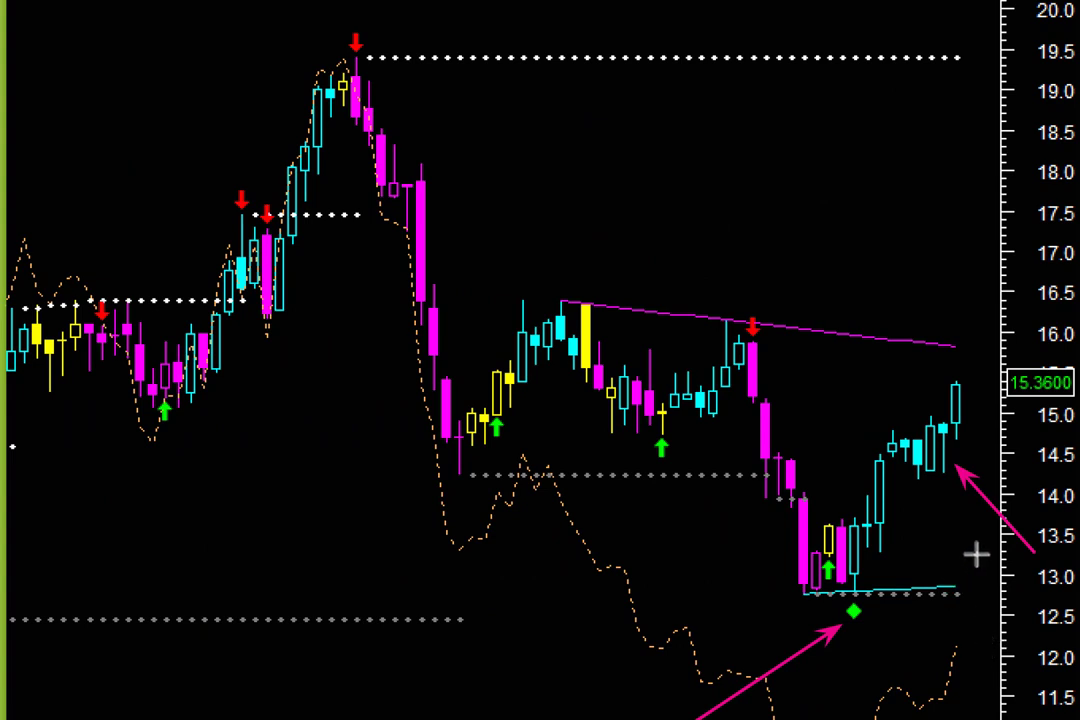
# Step: Mark the lows of the most recent weekly candles near 14.5 and the upward move from them with arrows
pyautogui.moveTo(972, 545); pyautogui.dragTo(948, 479)
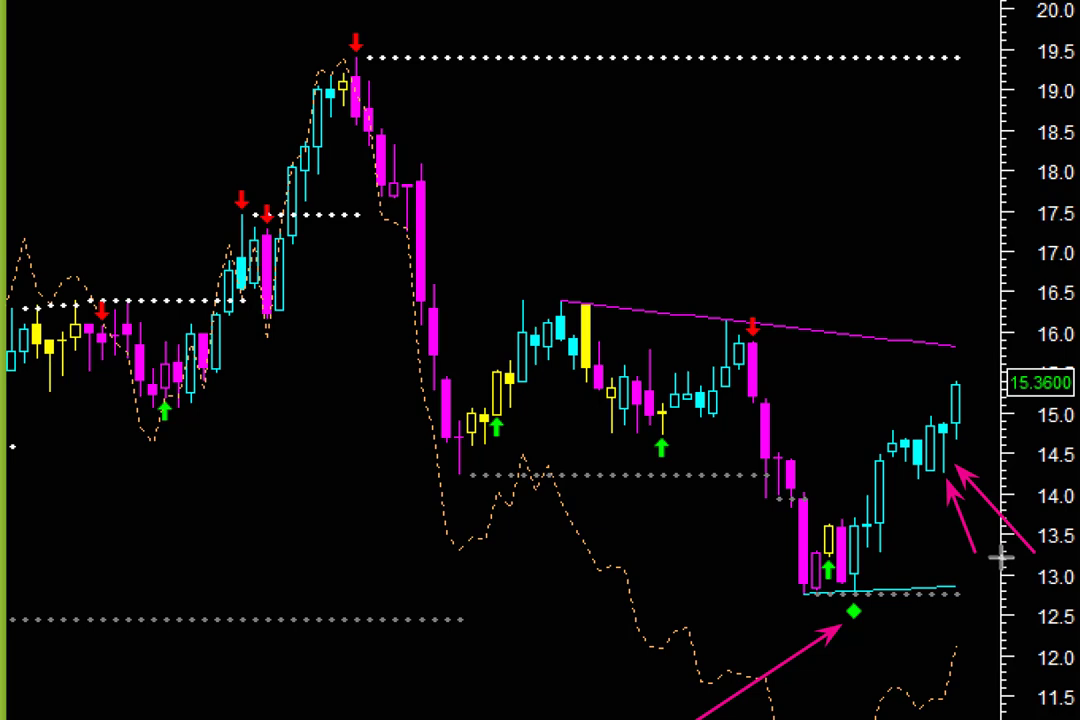
pyautogui.moveTo(969, 446); pyautogui.dragTo(1001, 376)
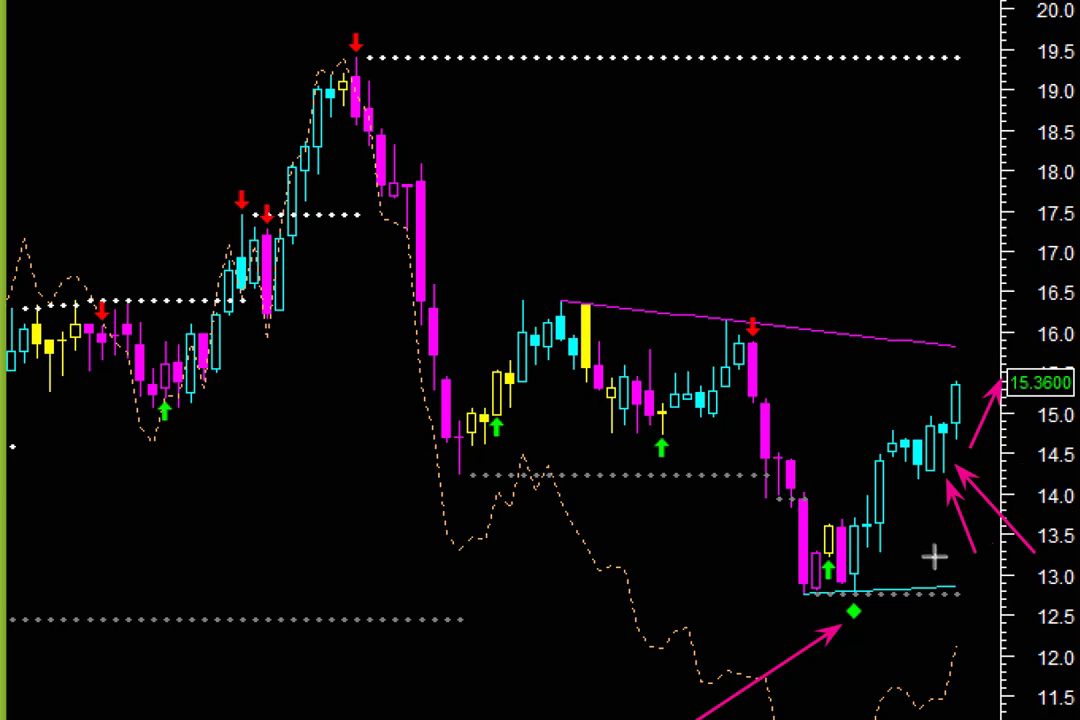
pyautogui.moveTo(901, 545); pyautogui.dragTo(936, 482)
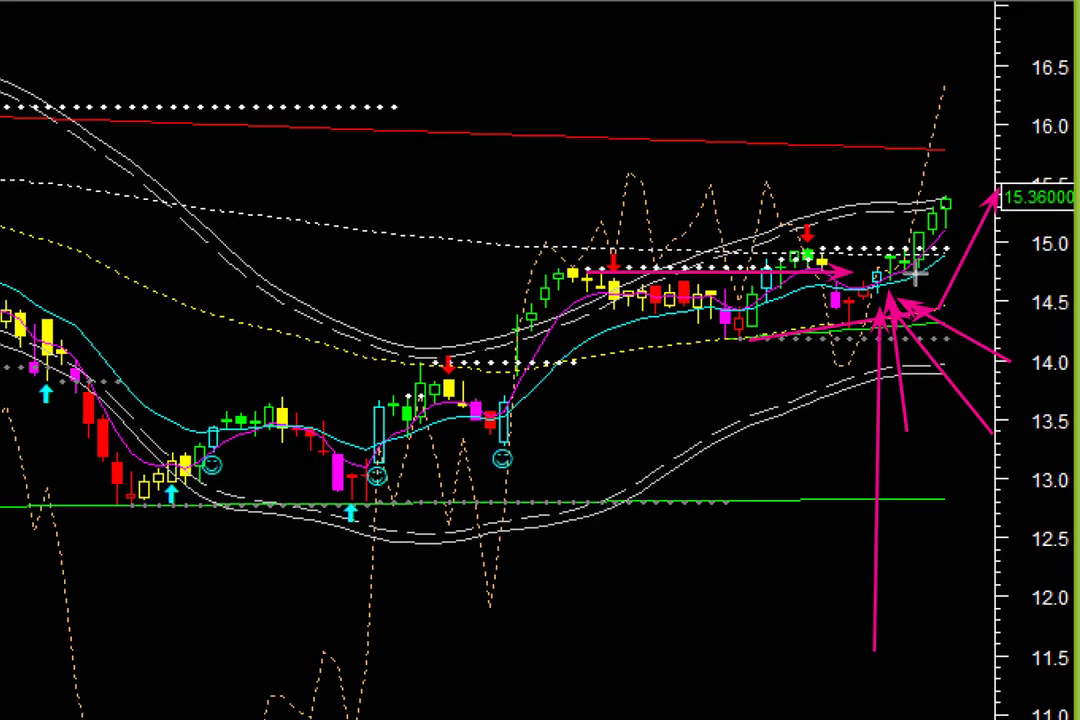
# Step: Mark the latest daily advance, its starting candle and the earlier smiley-marked candle near 13.5 with arrows, and clear the markings
pyautogui.moveTo(913, 268); pyautogui.dragTo(973, 190)
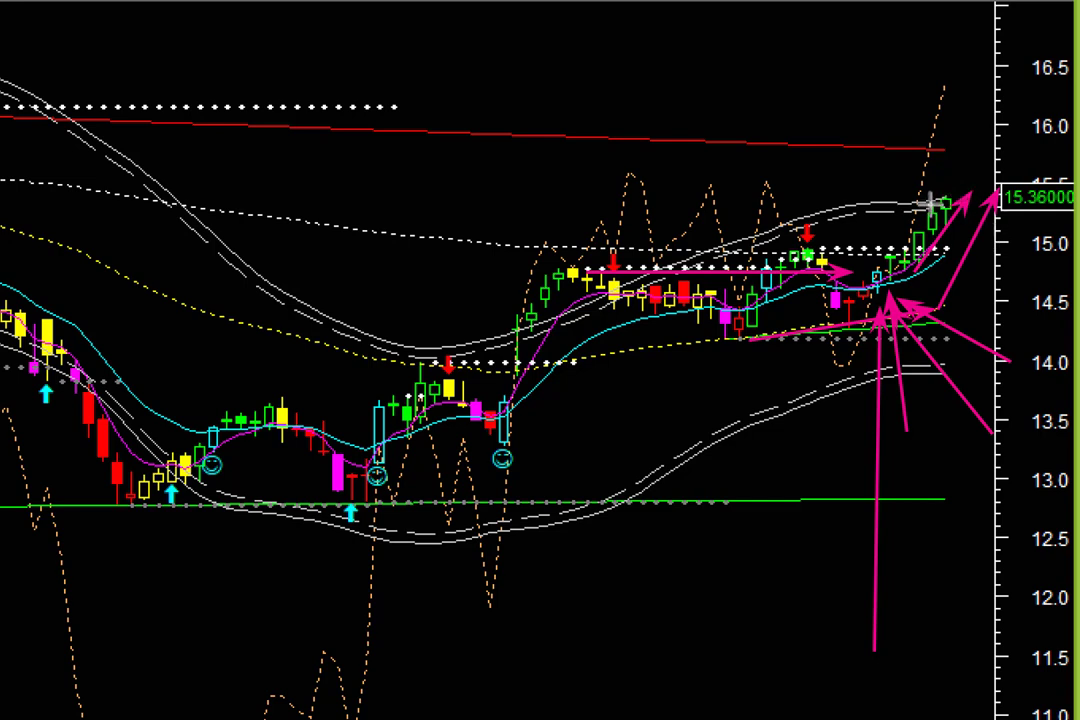
pyautogui.moveTo(932, 207)
pyautogui.mouseDown()
pyautogui.moveTo(971, 175)
pyautogui.moveTo(977, 184)
pyautogui.mouseUp()
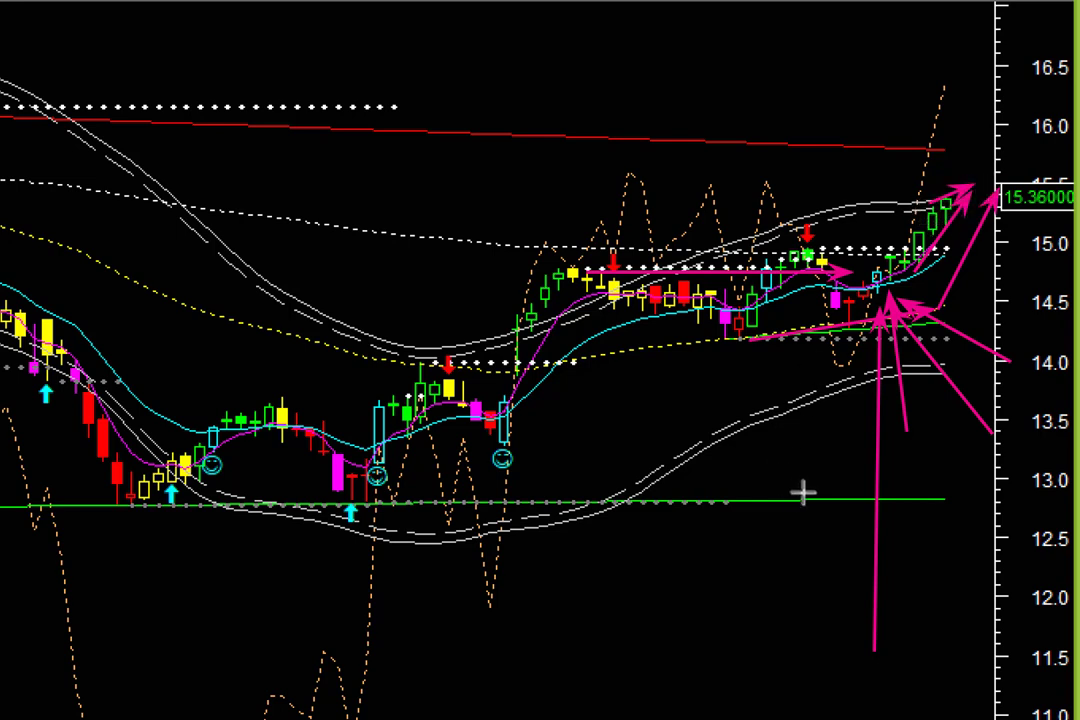
pyautogui.moveTo(804, 492); pyautogui.dragTo(875, 313)
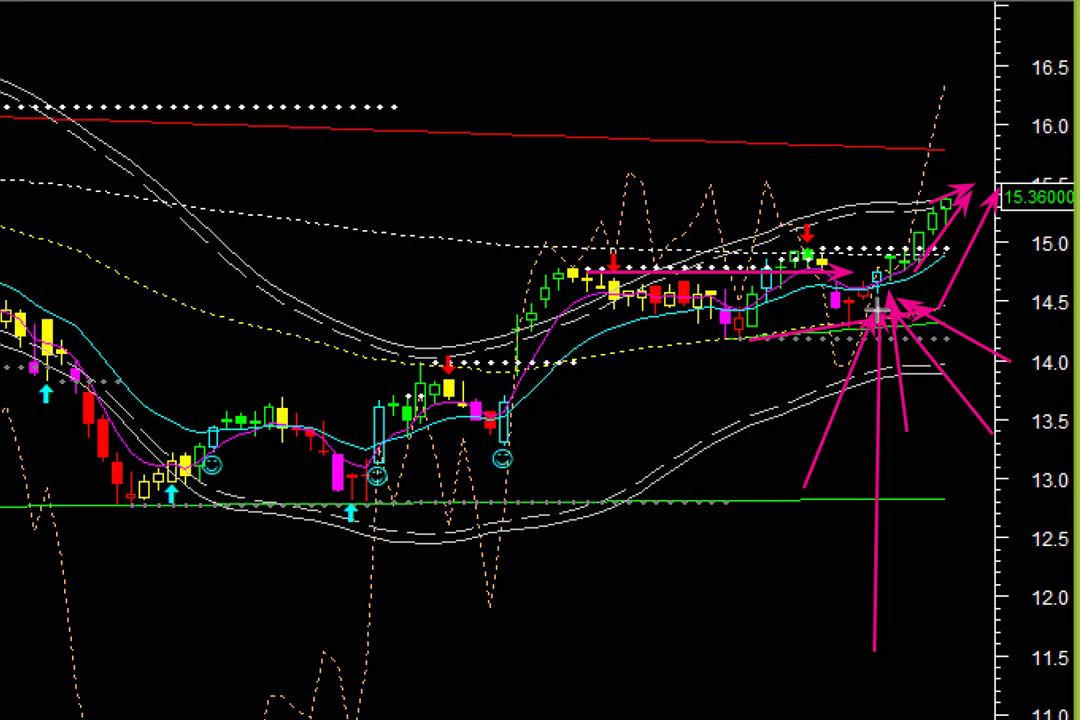
pyautogui.moveTo(714, 665)
pyautogui.mouseDown()
pyautogui.moveTo(526, 434)
pyautogui.moveTo(510, 433)
pyautogui.mouseUp()
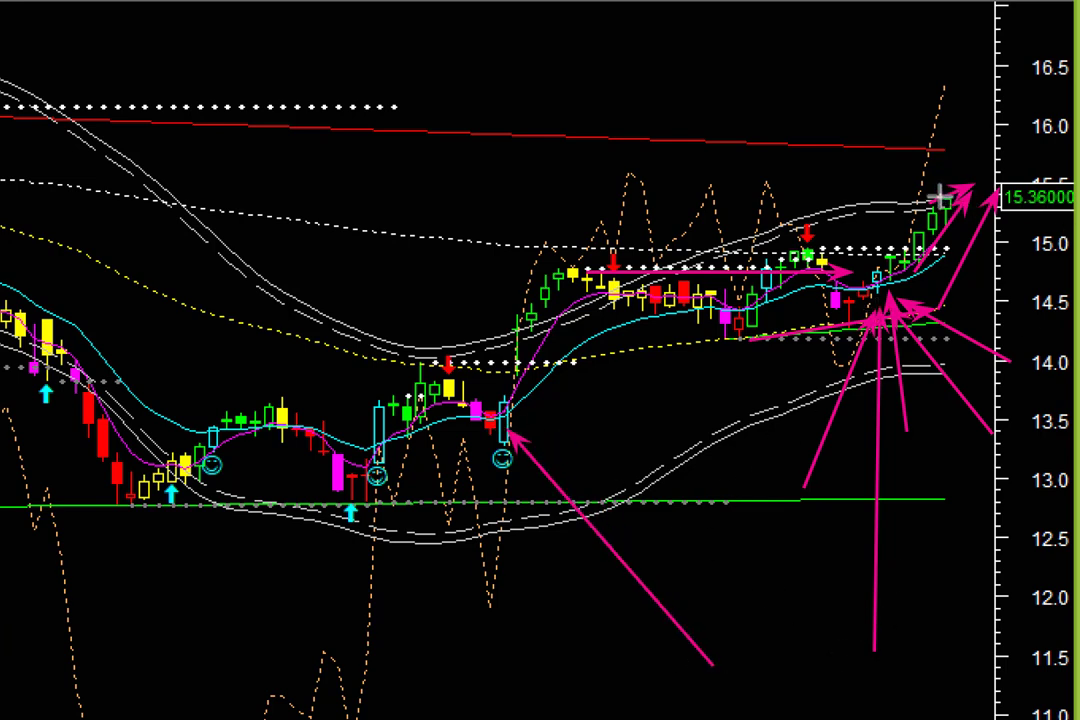
pyautogui.moveTo(932, 208); pyautogui.dragTo(956, 184)
pyautogui.press('Escape')
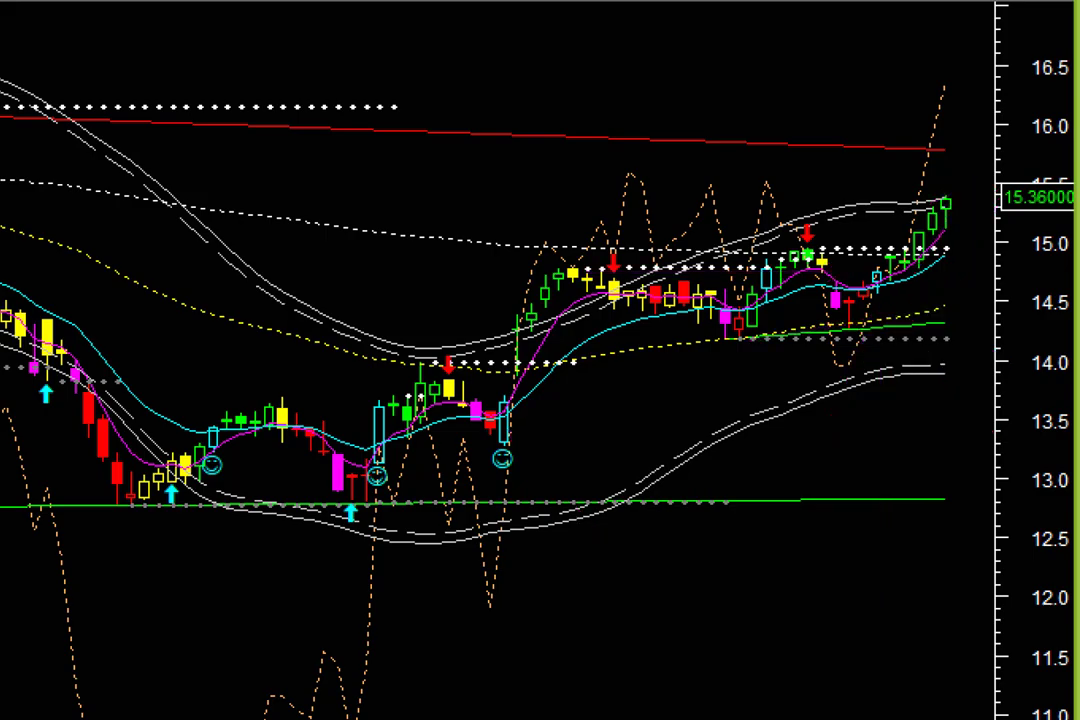
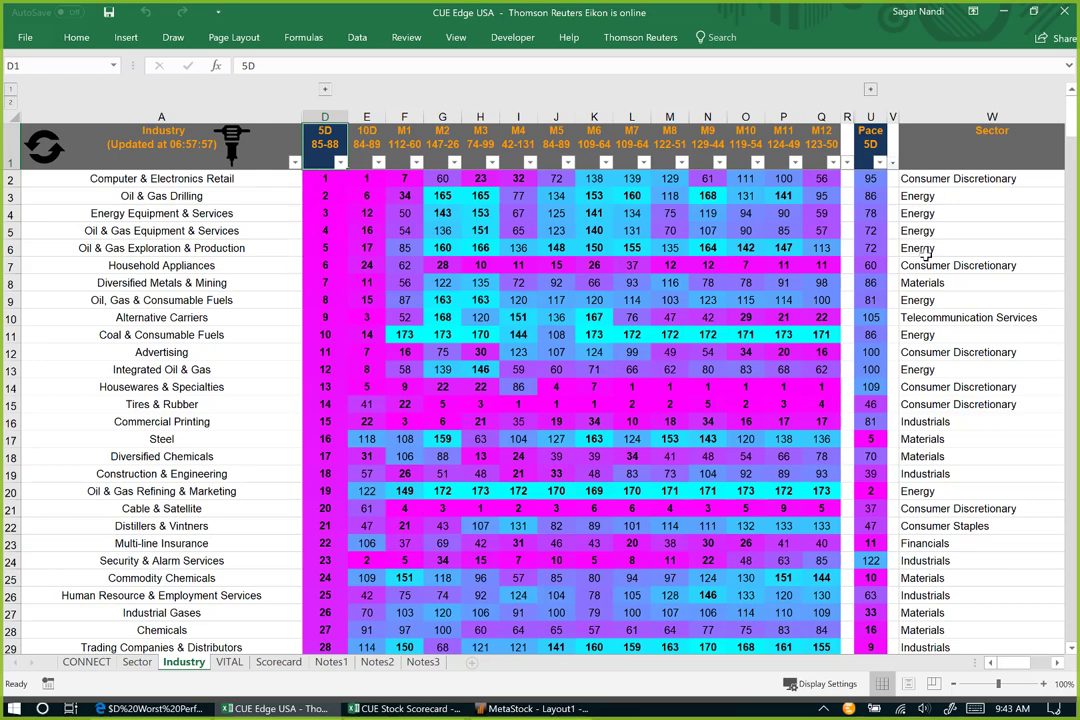
# Step: Review the sectors of the top-listed industries on the CUE Edge USA Industry sheet, and copy the Oil & Gas Drilling name
pyautogui.moveTo(910, 180); pyautogui.dragTo(920, 372)
pyautogui.click(298, 263)
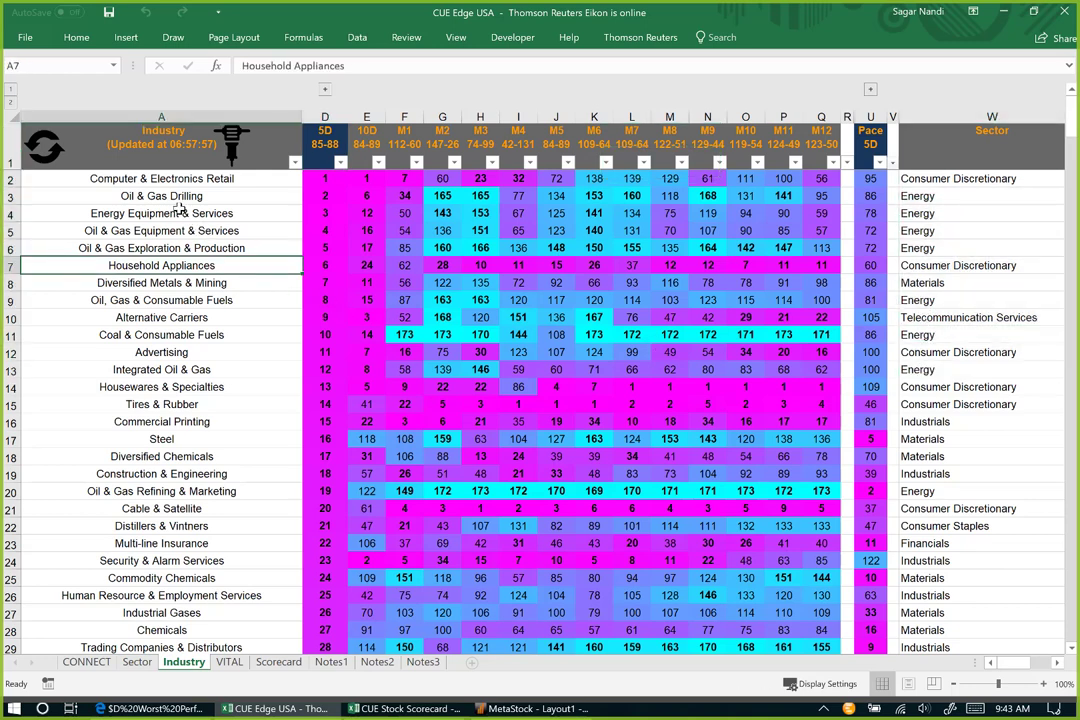
pyautogui.click(272, 194)
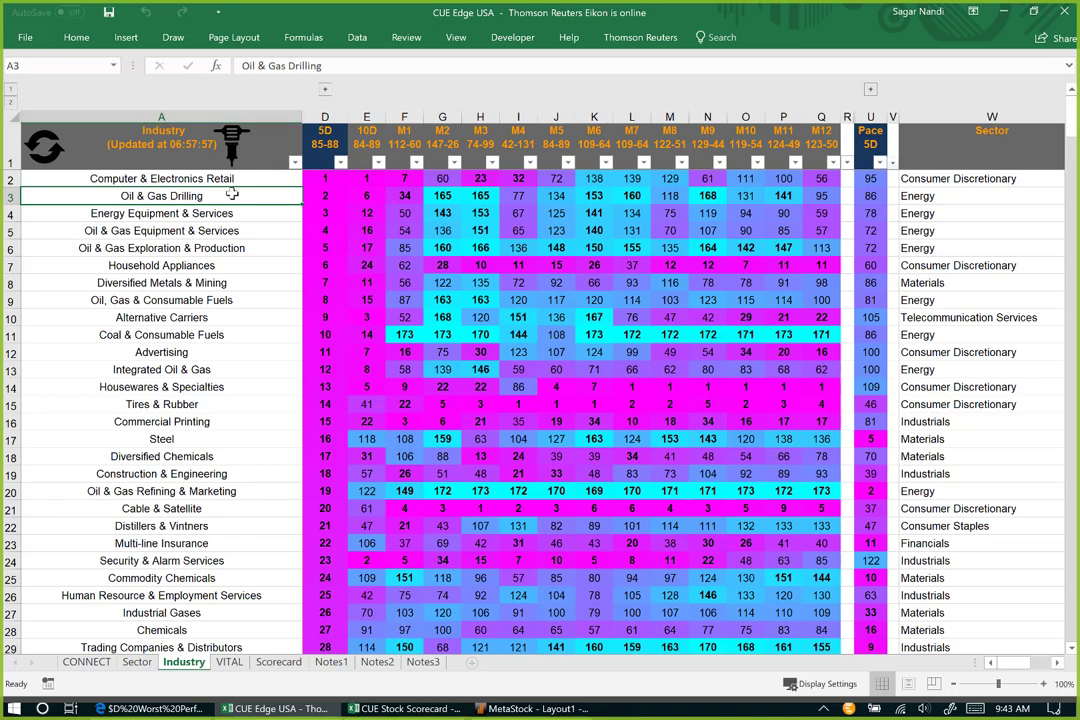
pyautogui.hotkey('ctrl', 'c')
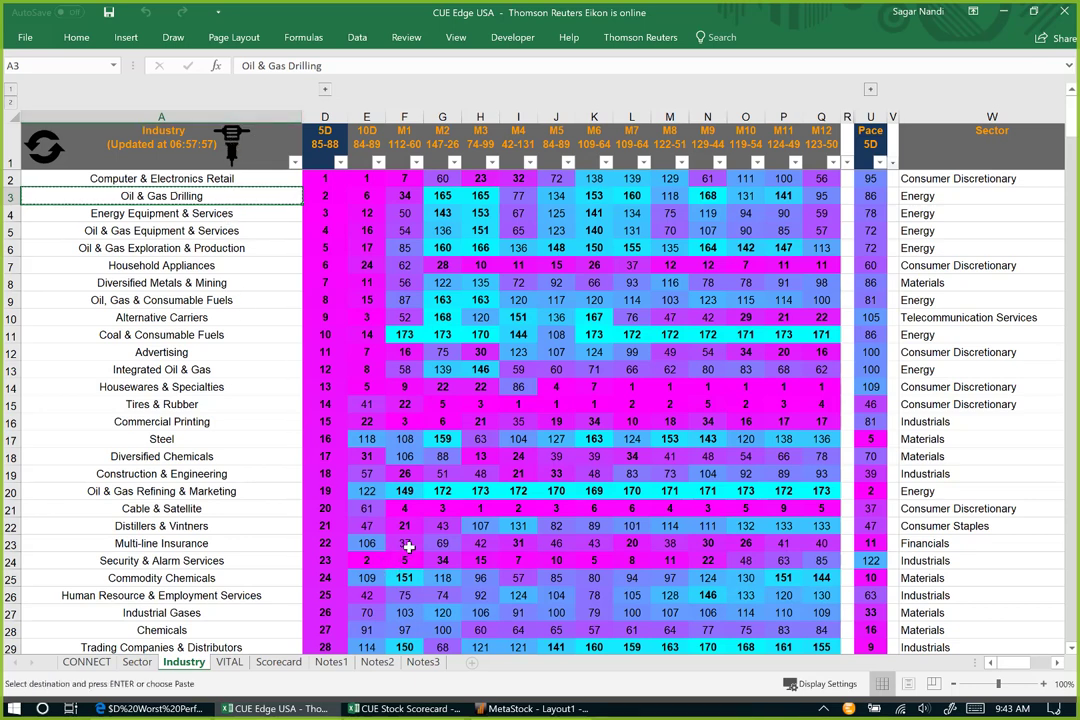
# Step: Filter the CUE Stock Scorecard workbook's Industry column by Oil & Gas Drilling
pyautogui.hotkey('alt', 'Tab')
pyautogui.click(118, 357)
pyautogui.hotkey('ctrl', 'v')
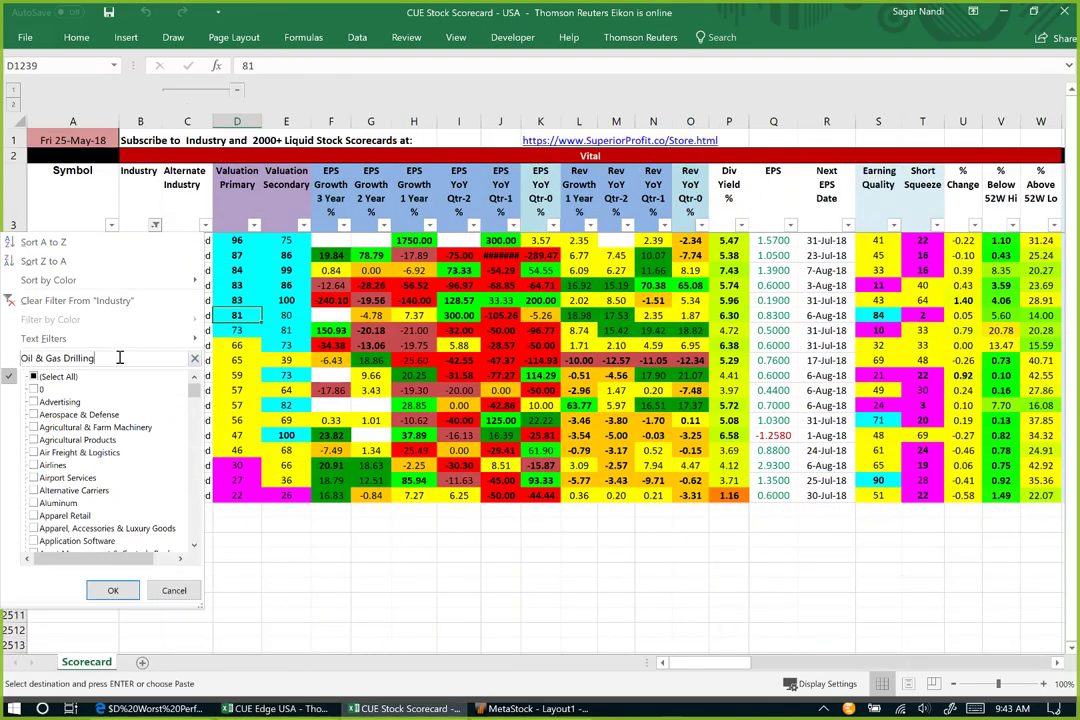
pyautogui.press('Escape')
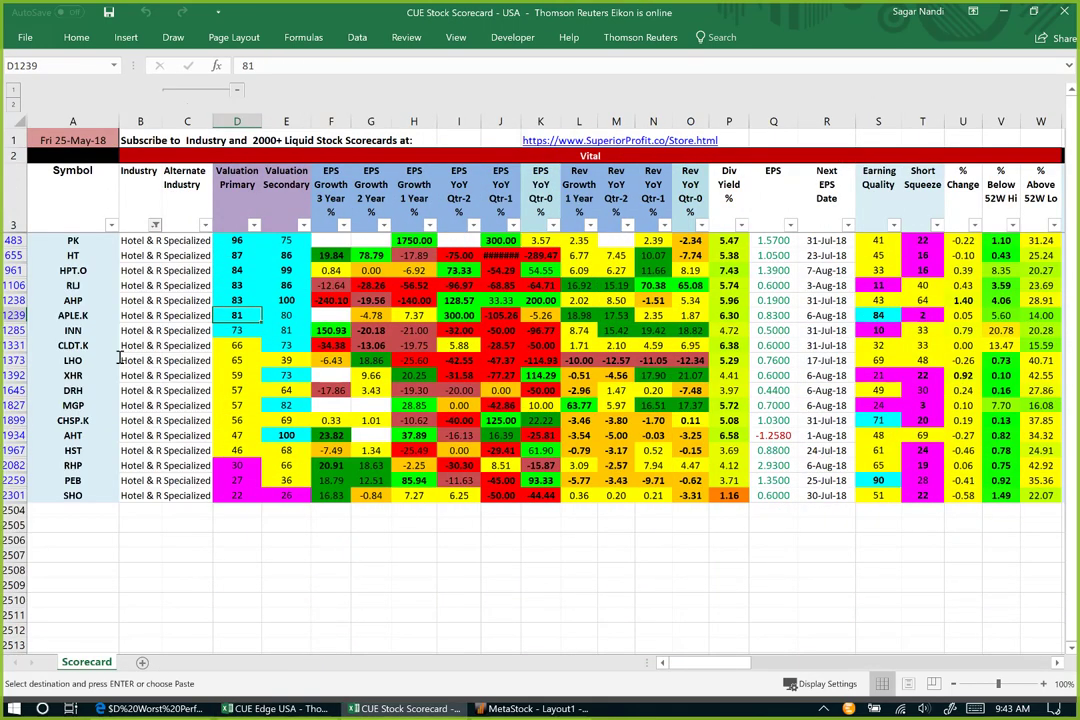
# Step: Sort the filtered stocks by Valuation Primary in ascending order and examine the ESV and RDC symbols, valuations and EPS growth cells
pyautogui.click(239, 197)
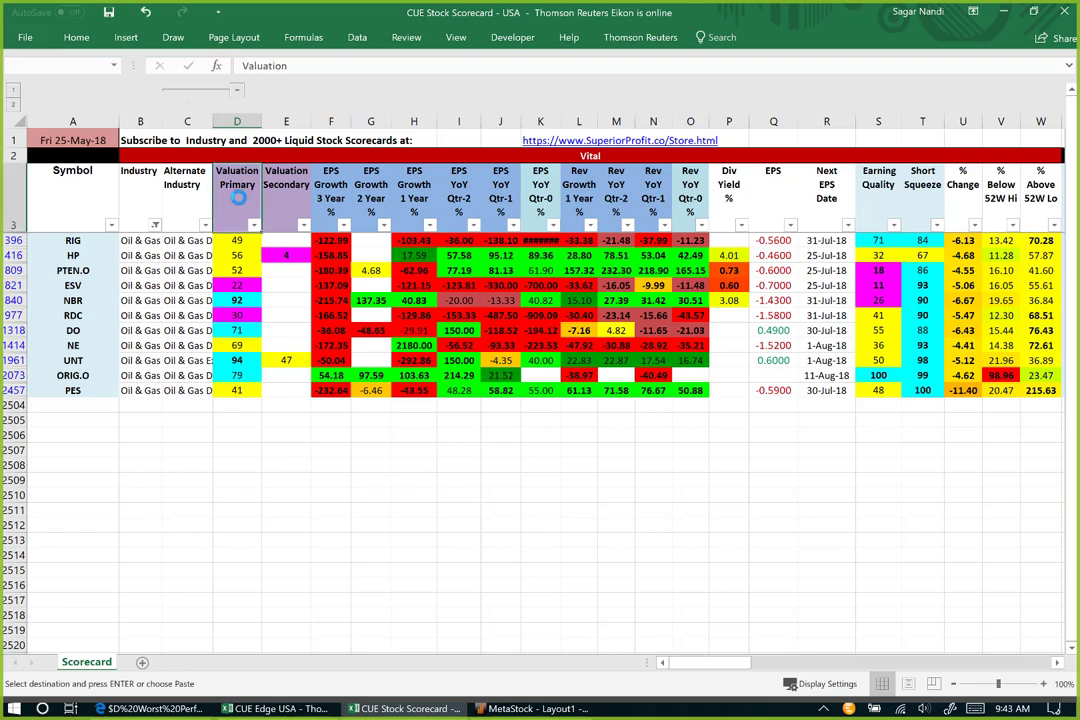
pyautogui.click(267, 315)
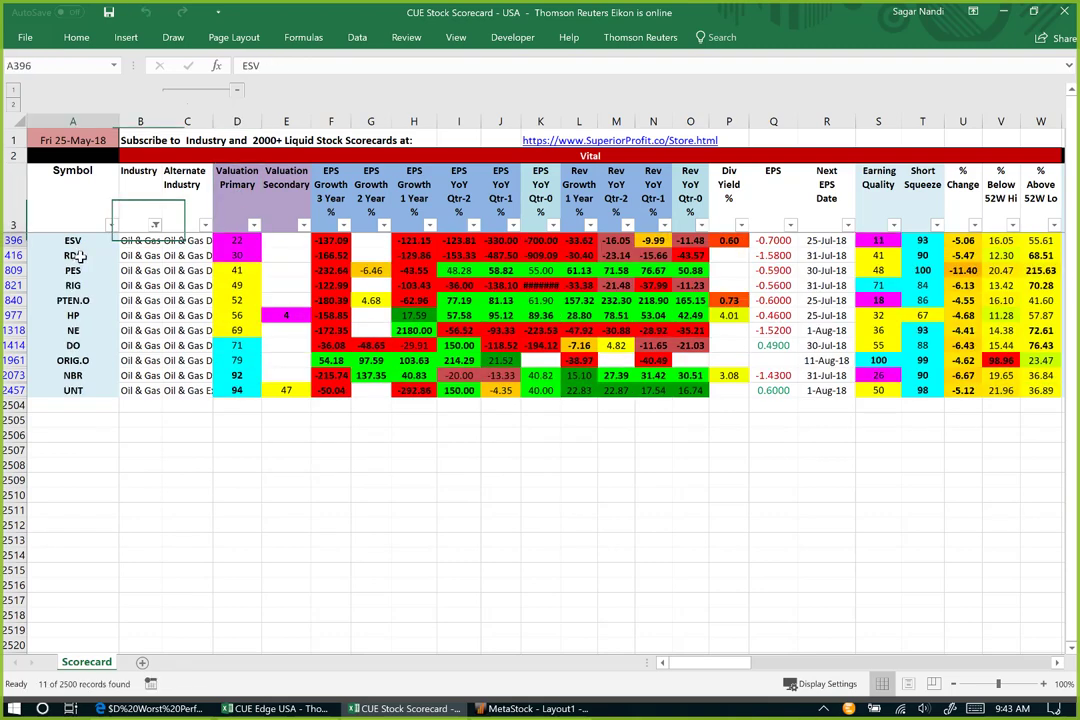
pyautogui.moveTo(73, 241); pyautogui.dragTo(77, 256)
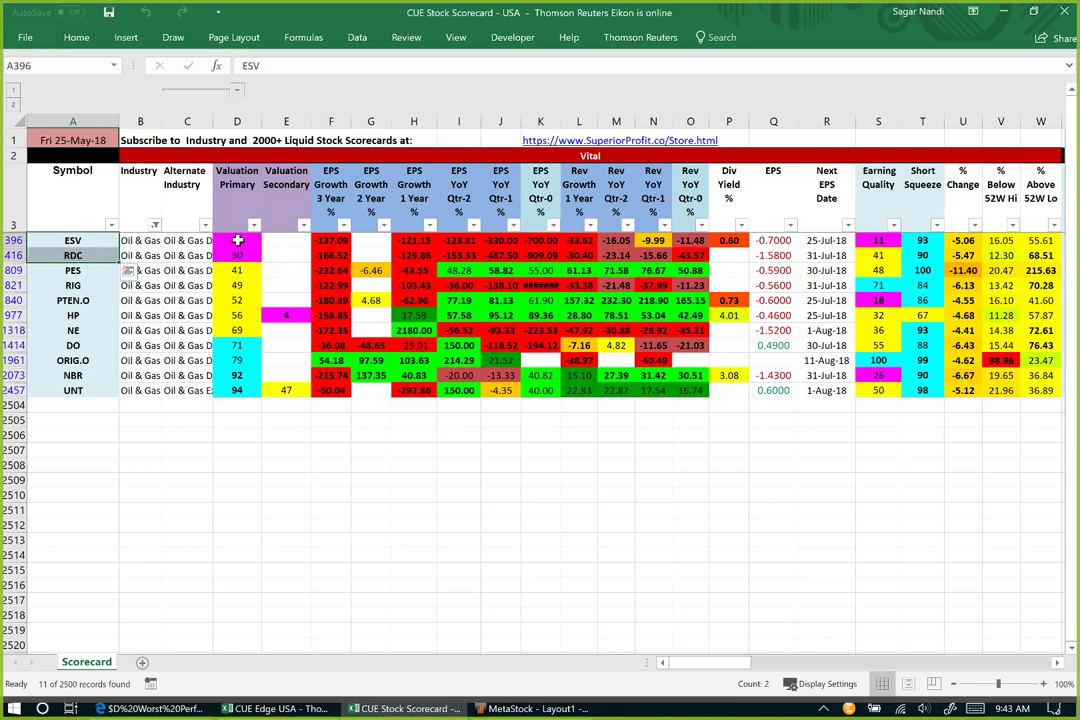
pyautogui.moveTo(236, 242); pyautogui.dragTo(238, 257)
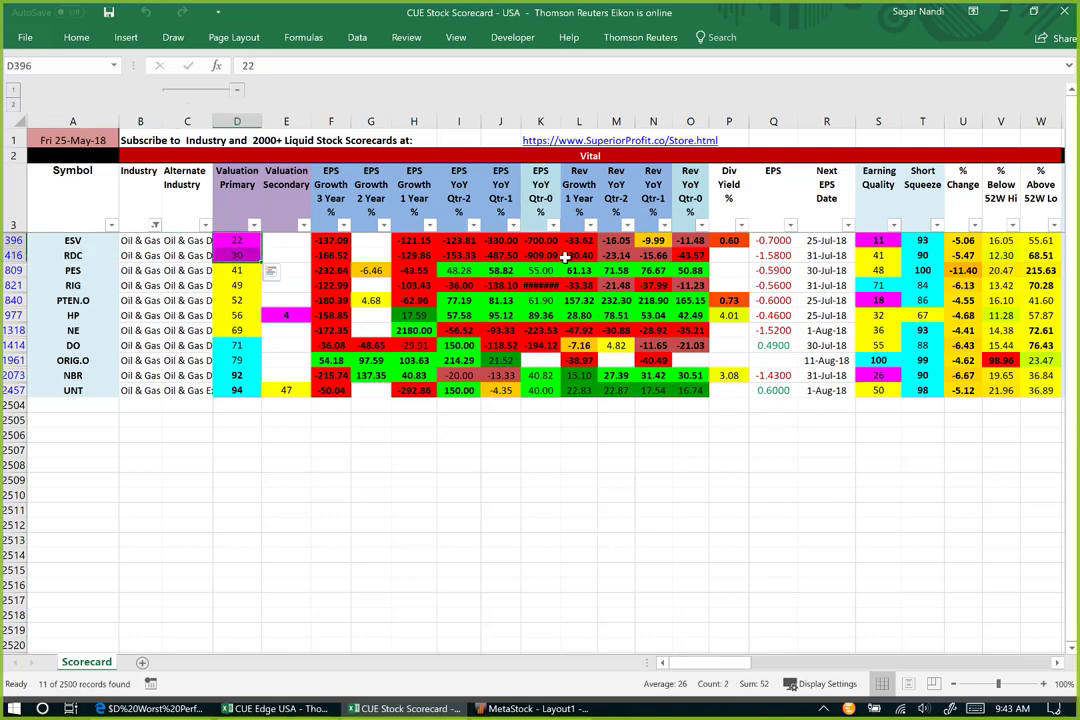
pyautogui.moveTo(540, 242); pyautogui.dragTo(322, 253)
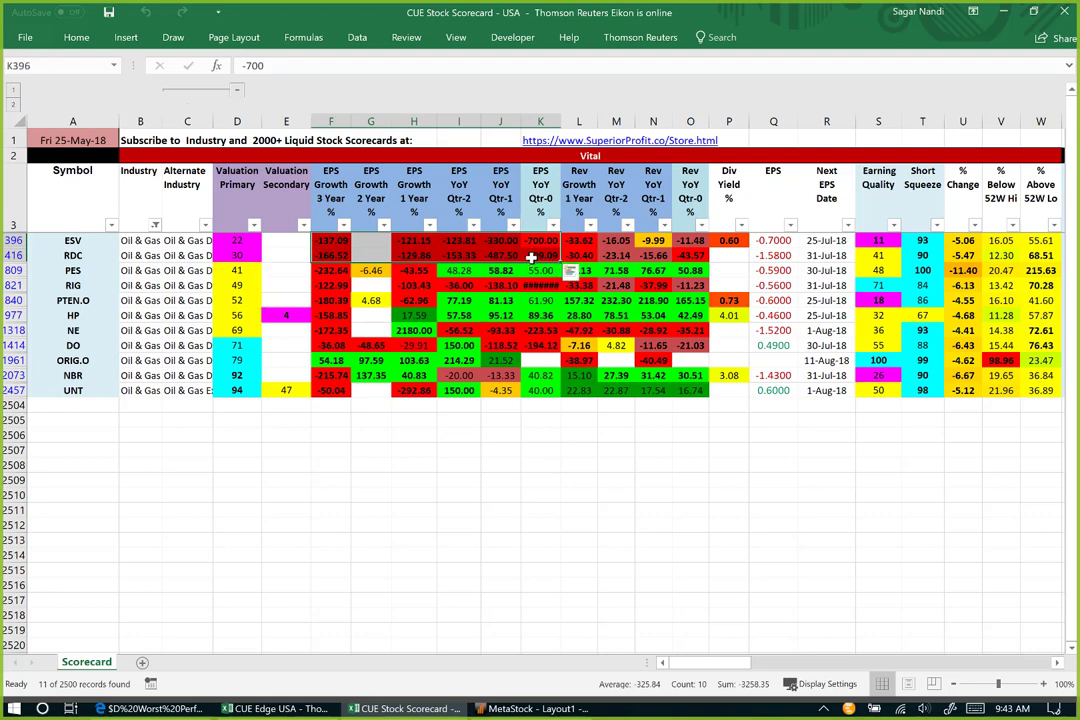
# Step: Examine the revenue growth, dividend yield and earning quality cells of ESV and RDC in the filtered scorecard
pyautogui.moveTo(695, 241); pyautogui.dragTo(583, 256)
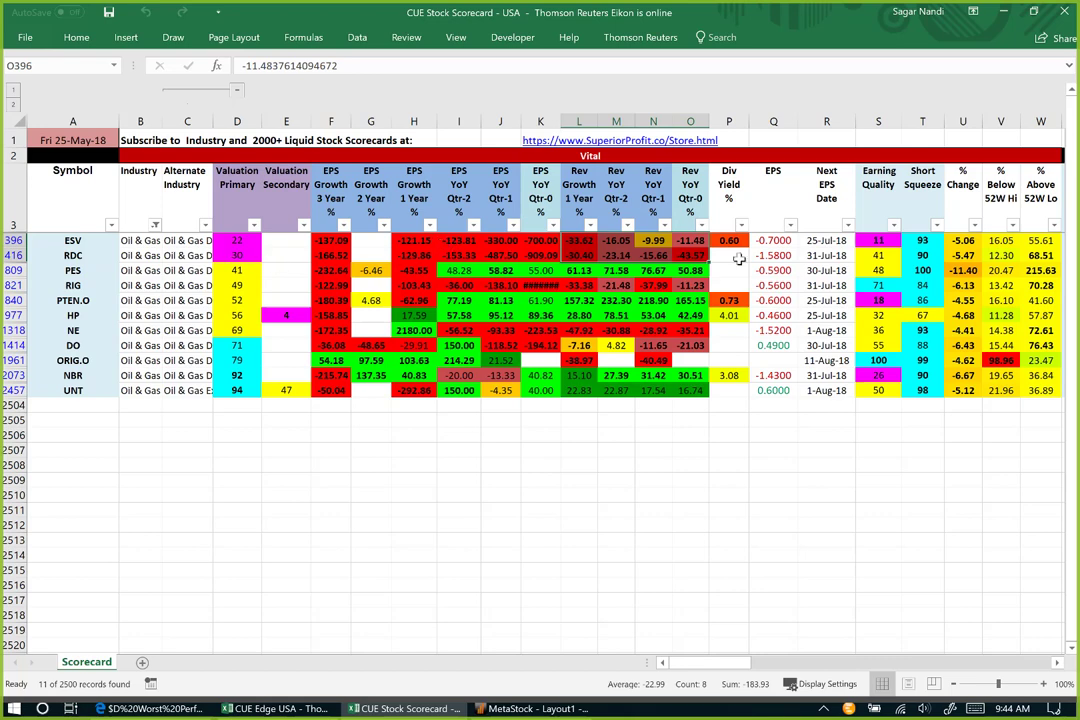
pyautogui.moveTo(729, 241); pyautogui.dragTo(731, 250)
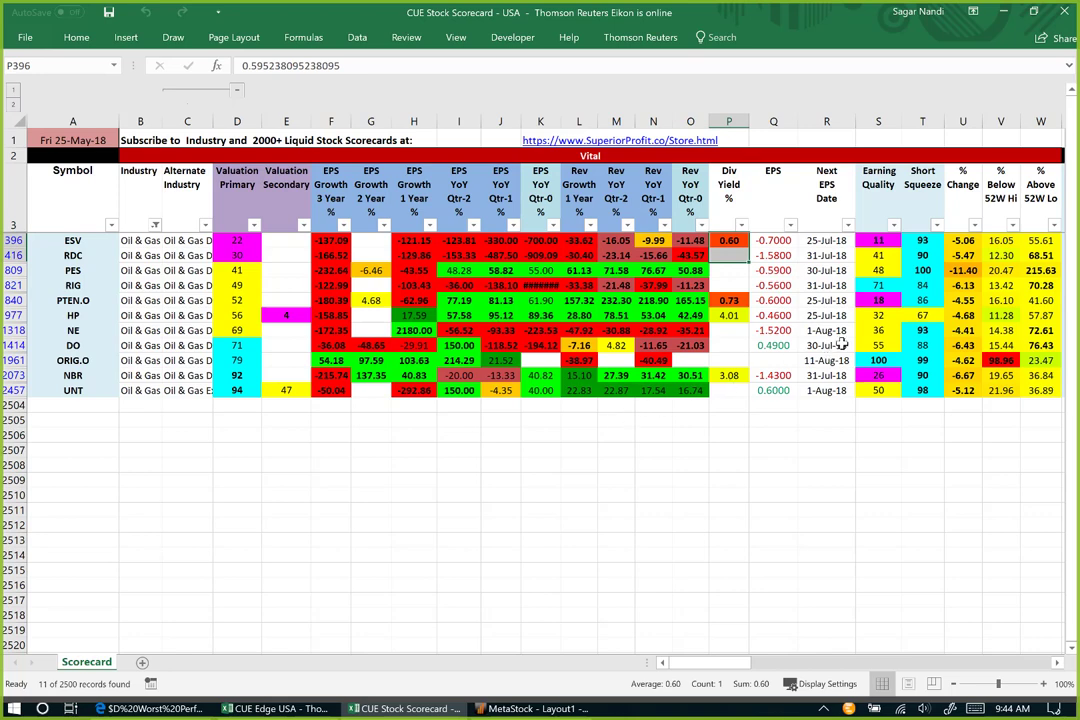
pyautogui.click(878, 241)
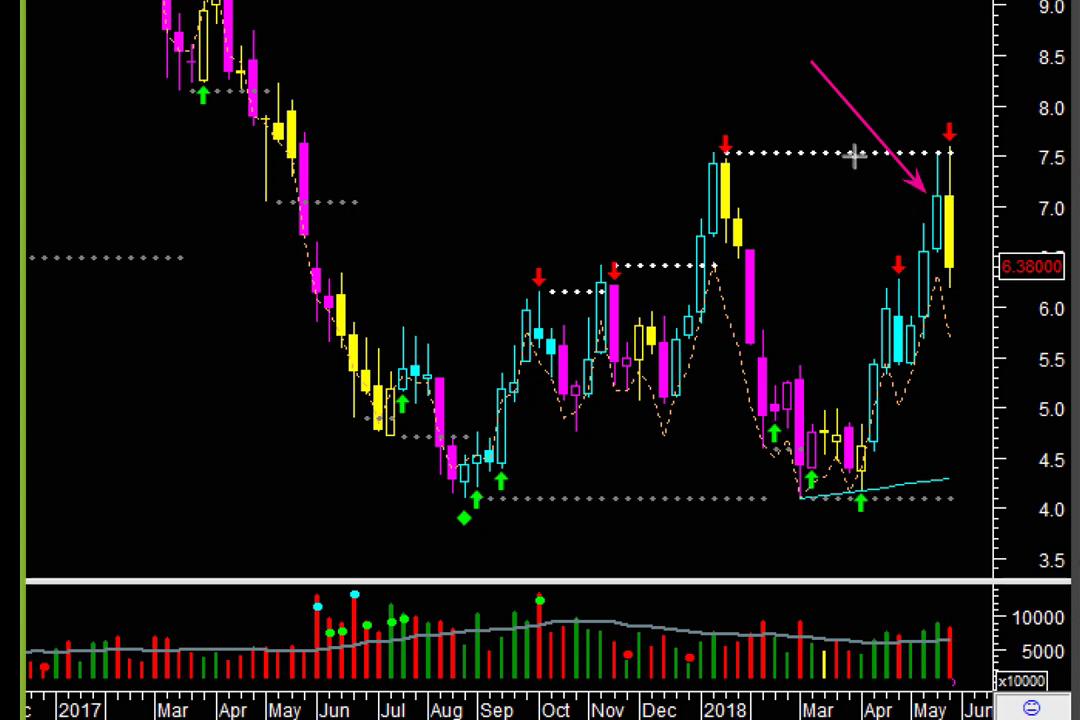
# Step: On ESV's weekly chart in MetaStock, mark the resistance line near 7.5, the latest red down arrow and the drop below it with arrows
pyautogui.moveTo(855, 156); pyautogui.dragTo(925, 153)
pyautogui.moveTo(1006, 153); pyautogui.dragTo(1006, 153)
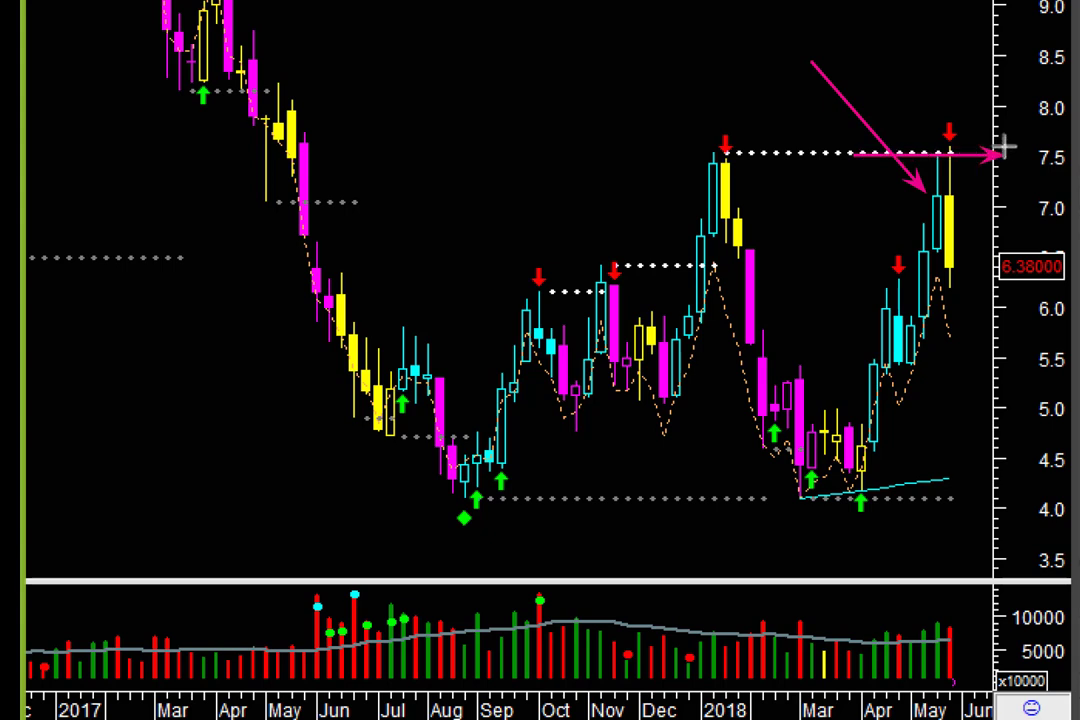
pyautogui.moveTo(988, 48); pyautogui.dragTo(958, 147)
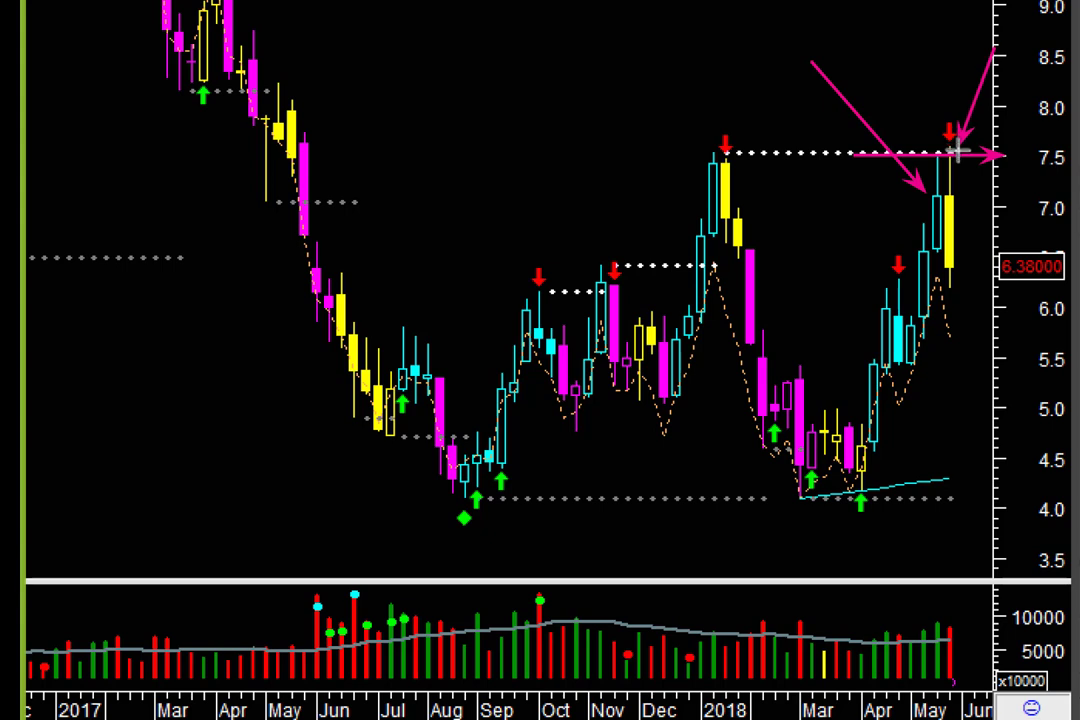
pyautogui.moveTo(958, 150); pyautogui.dragTo(960, 176)
pyautogui.moveTo(970, 240); pyautogui.dragTo(970, 275)
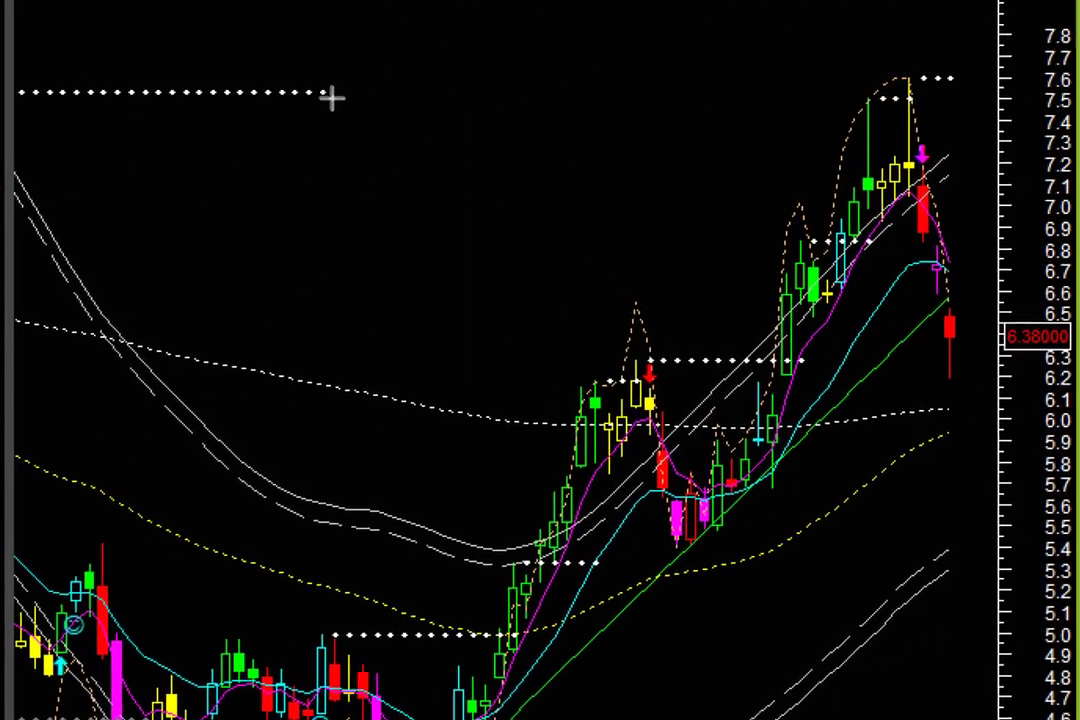
# Step: On ESV's daily chart, extend the resistance line near 7.5 and point arrows at its end, the 7.6 peak and the bearish signal candle
pyautogui.moveTo(330, 96); pyautogui.dragTo(993, 110)
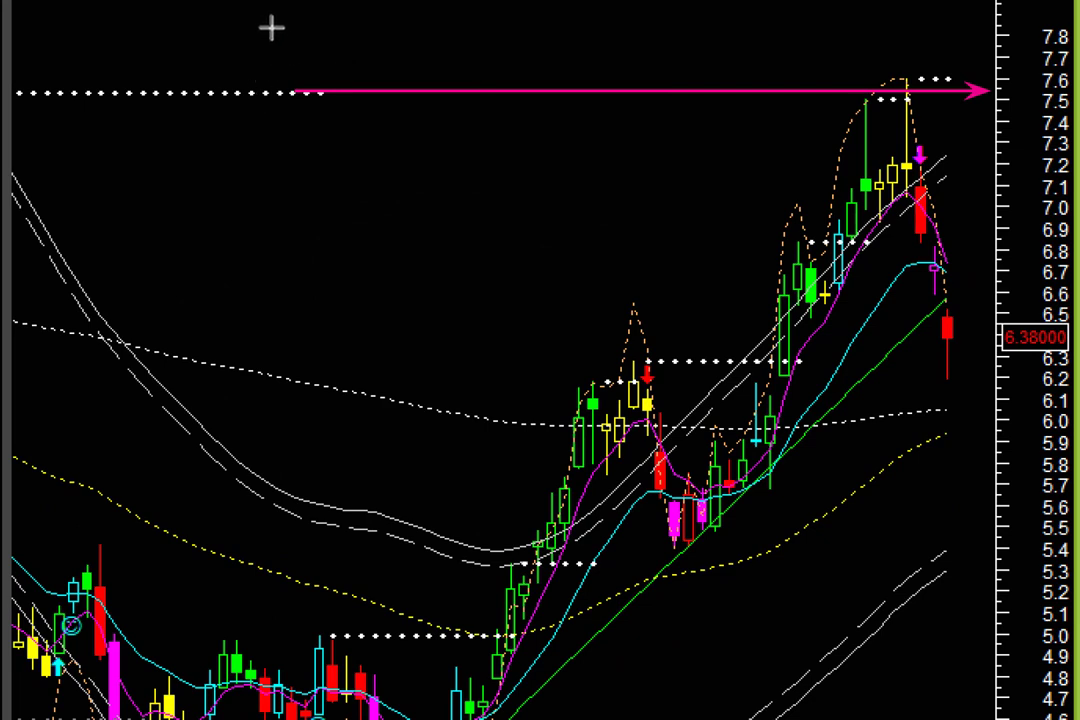
pyautogui.moveTo(272, 28); pyautogui.dragTo(294, 88)
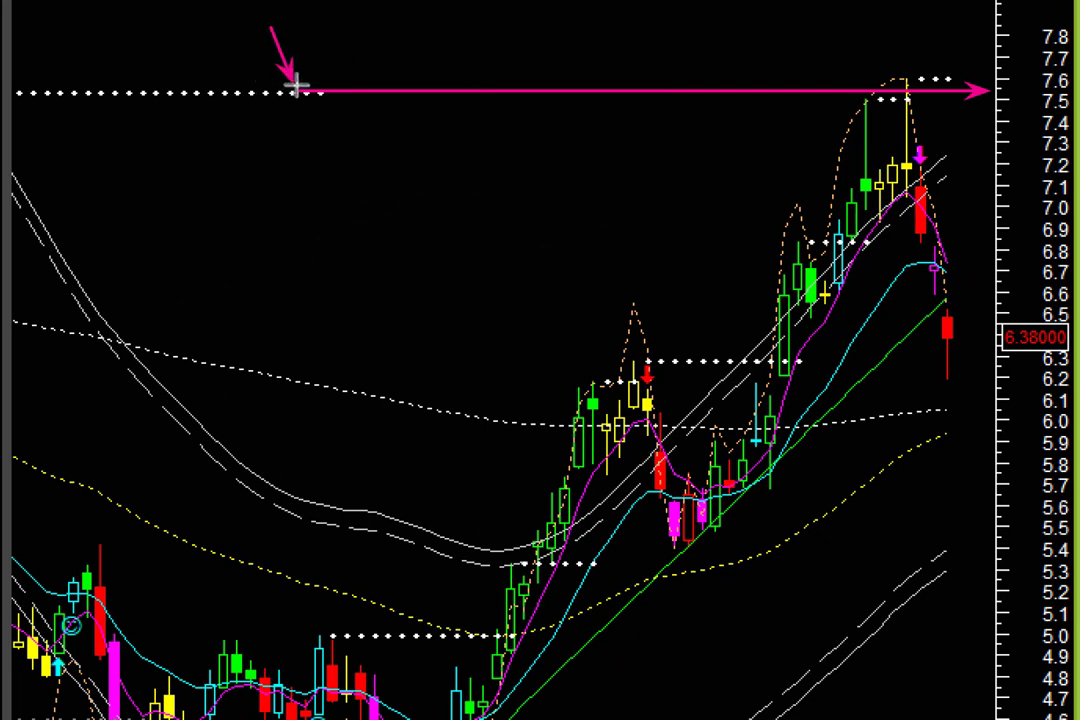
pyautogui.moveTo(966, 40); pyautogui.dragTo(910, 78)
pyautogui.moveTo(990, 110); pyautogui.dragTo(932, 145)
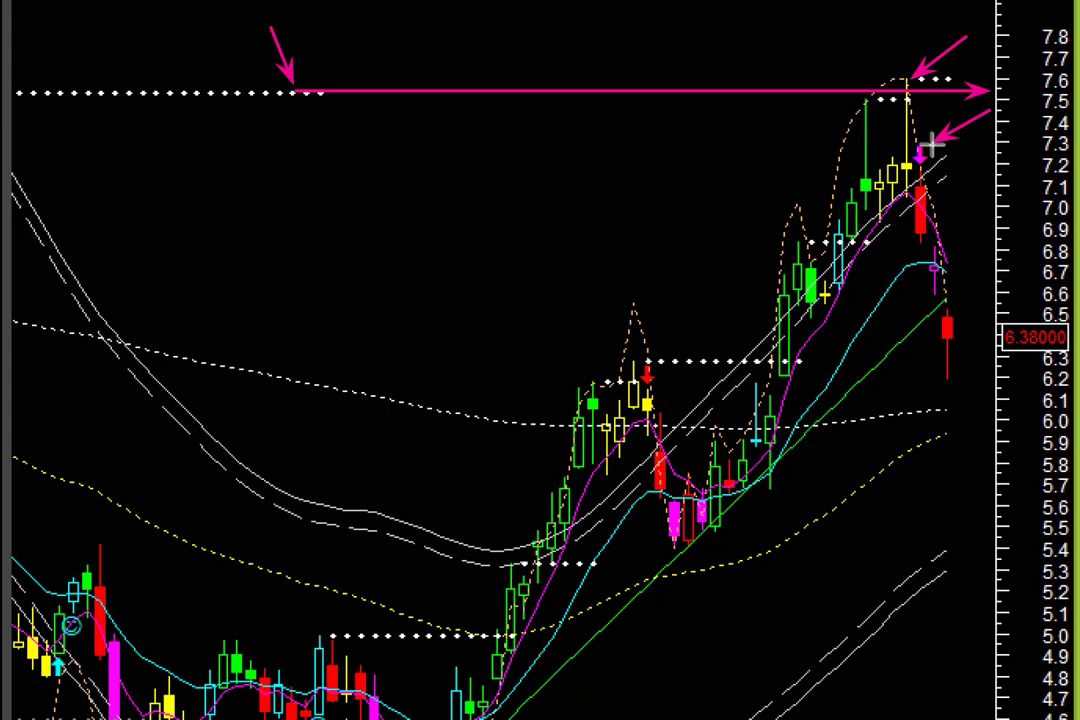
pyautogui.moveTo(1027, 157); pyautogui.dragTo(915, 200)
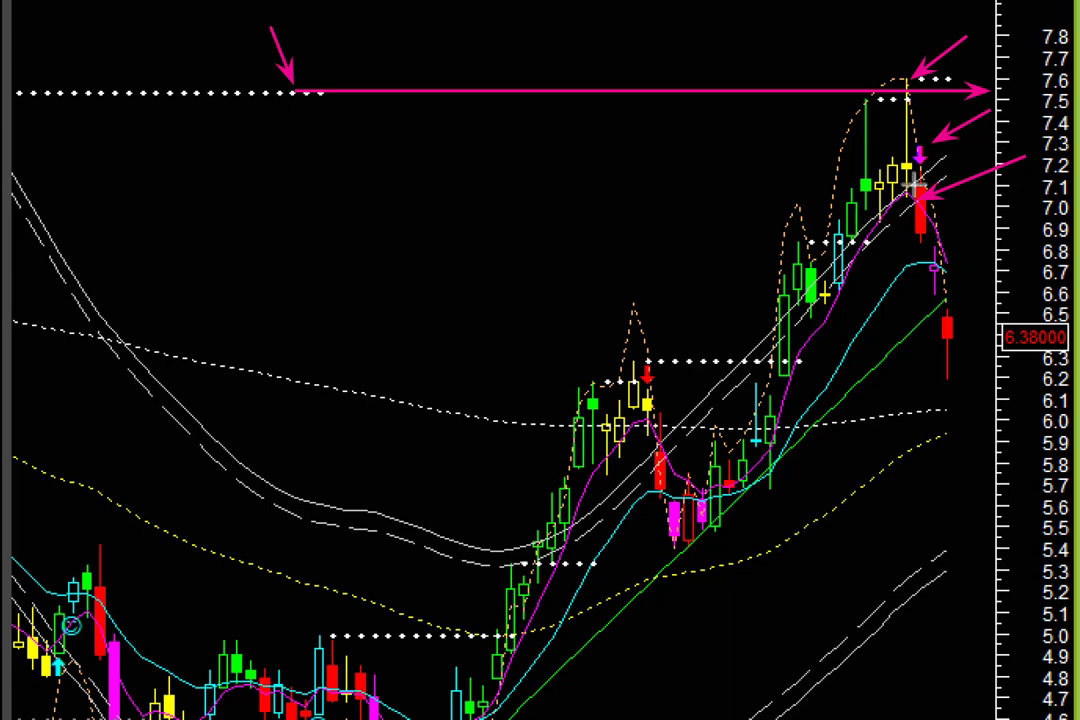
# Step: Re-mark ESV's daily peak, resistance and red signal candle, point out the green trendline and last candle, and clear the markings
pyautogui.moveTo(824, 24); pyautogui.dragTo(832, 33)
pyautogui.moveTo(880, 68); pyautogui.dragTo(897, 80)
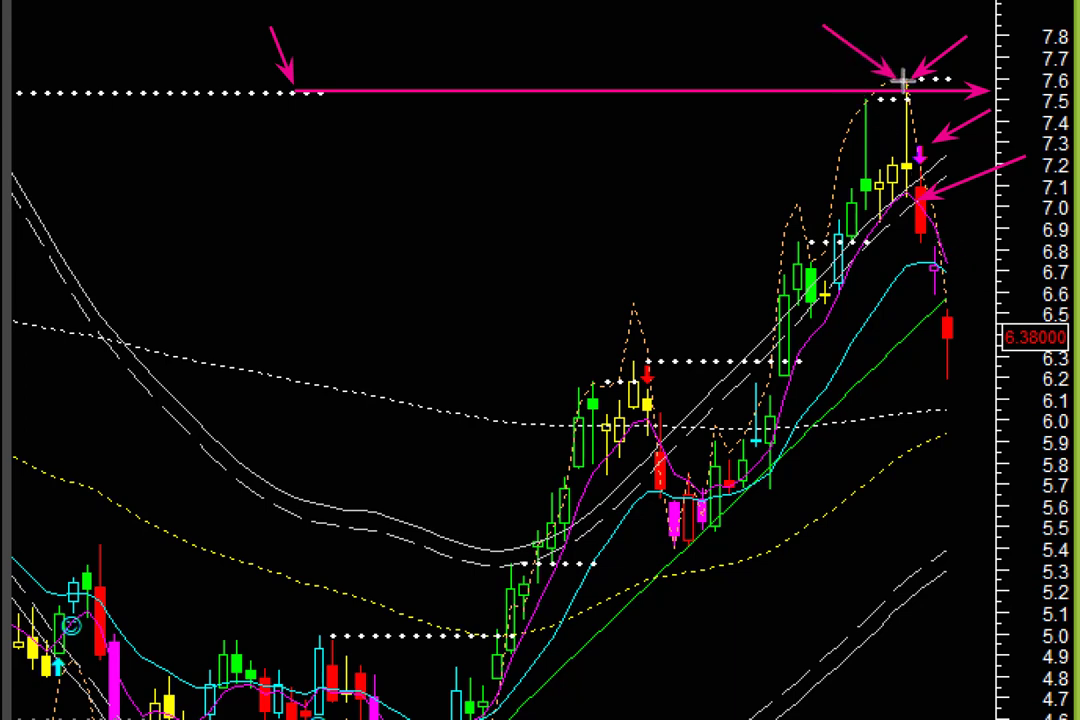
pyautogui.moveTo(338, 95); pyautogui.dragTo(918, 93)
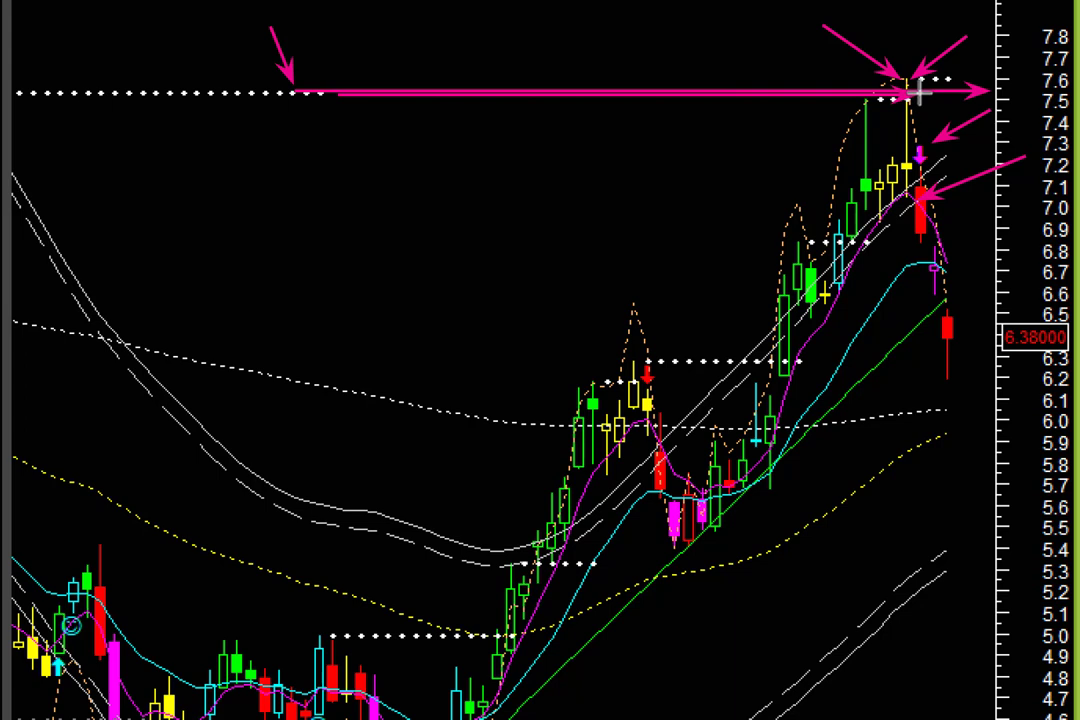
pyautogui.moveTo(998, 138); pyautogui.dragTo(925, 183)
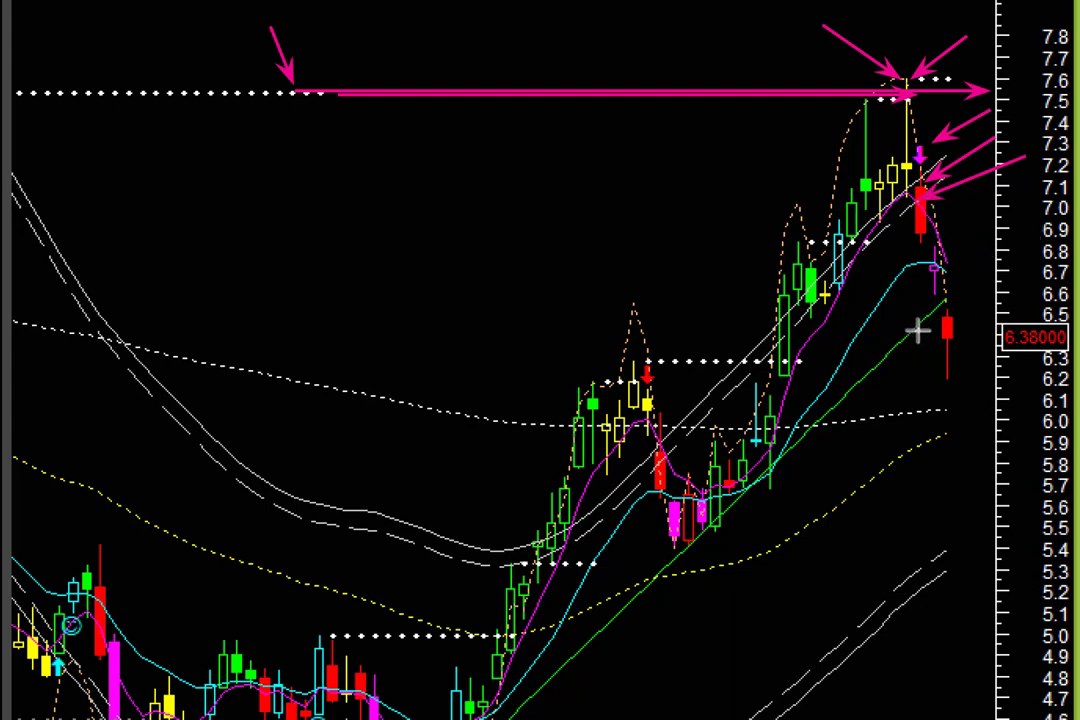
pyautogui.moveTo(918, 330)
pyautogui.mouseDown()
pyautogui.moveTo(976, 344)
pyautogui.moveTo(980, 268)
pyautogui.mouseUp()
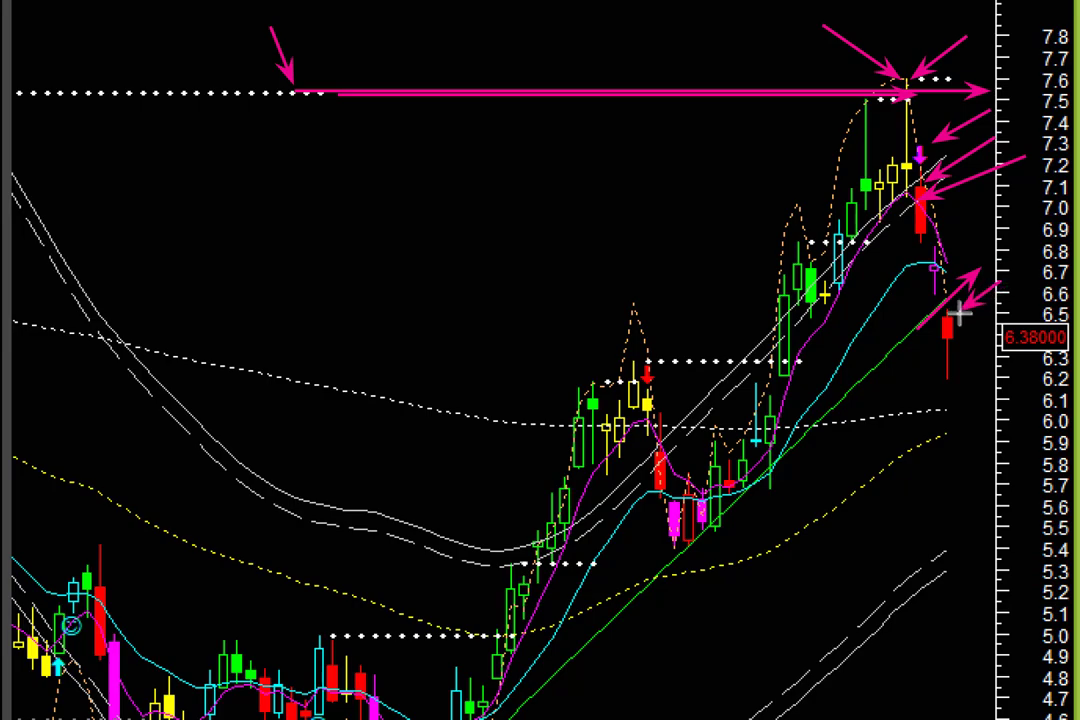
pyautogui.moveTo(964, 308); pyautogui.dragTo(1000, 283)
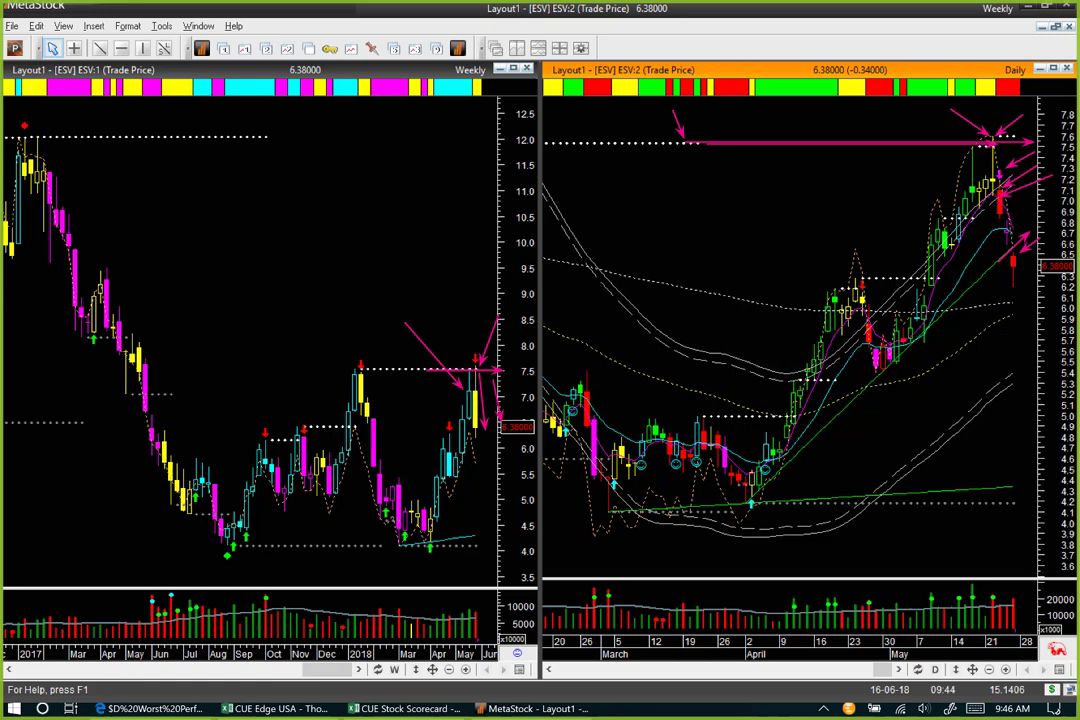
pyautogui.press('Escape')
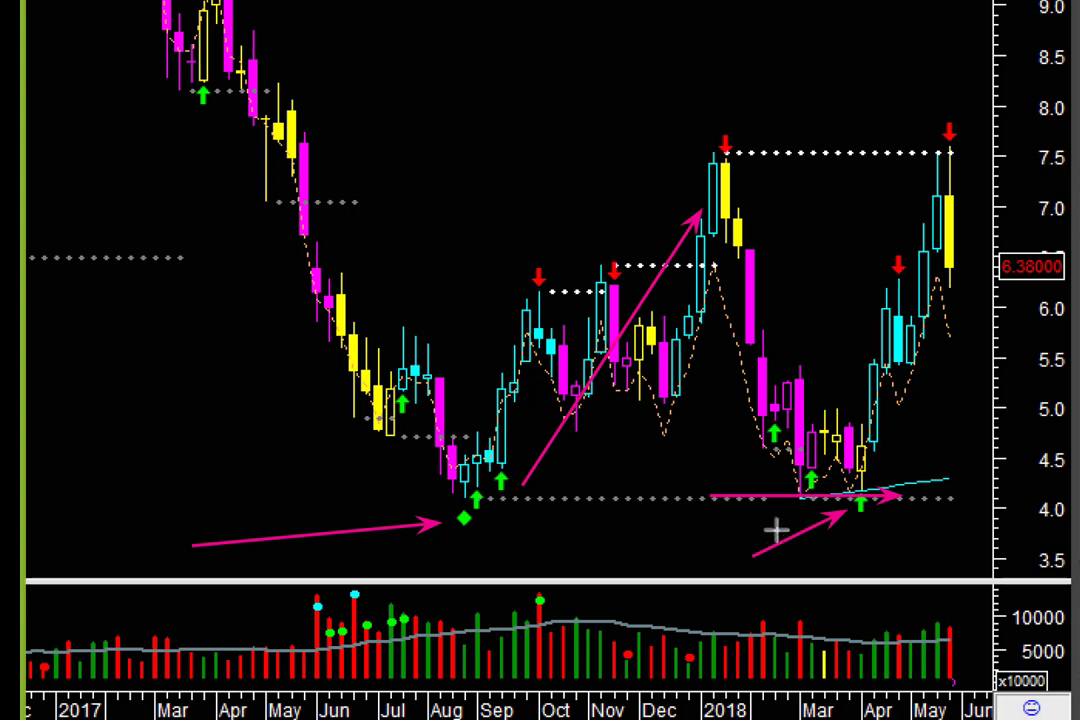
# Step: Mark ESV's weekly green-diamond low near 4.0, the rally to January 2018, the decline to March and the second bottom with arrows
pyautogui.moveTo(538, 552); pyautogui.dragTo(479, 525)
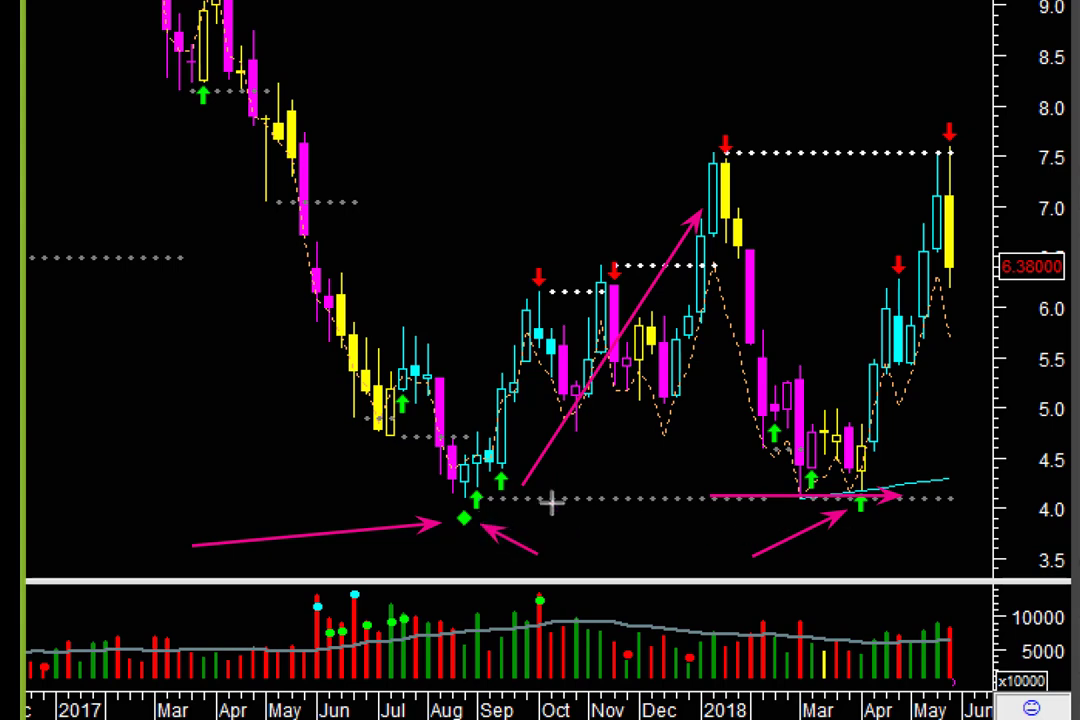
pyautogui.moveTo(553, 478); pyautogui.dragTo(617, 405)
pyautogui.moveTo(705, 286); pyautogui.dragTo(713, 231)
pyautogui.moveTo(740, 325); pyautogui.dragTo(806, 490)
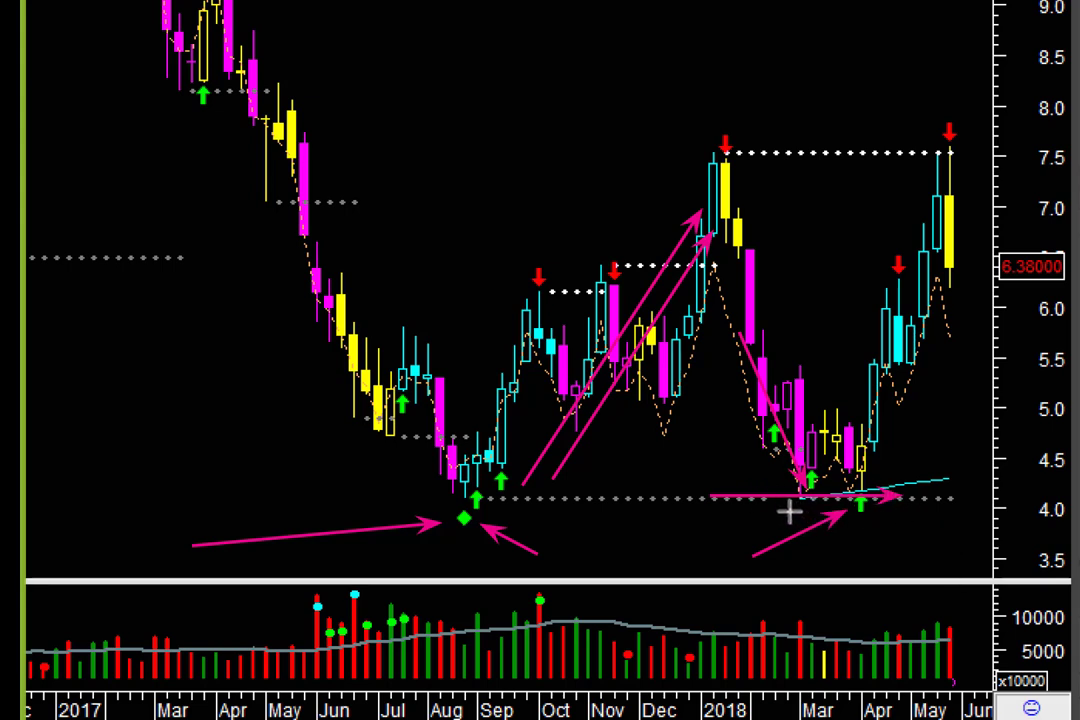
pyautogui.moveTo(733, 535); pyautogui.dragTo(768, 508)
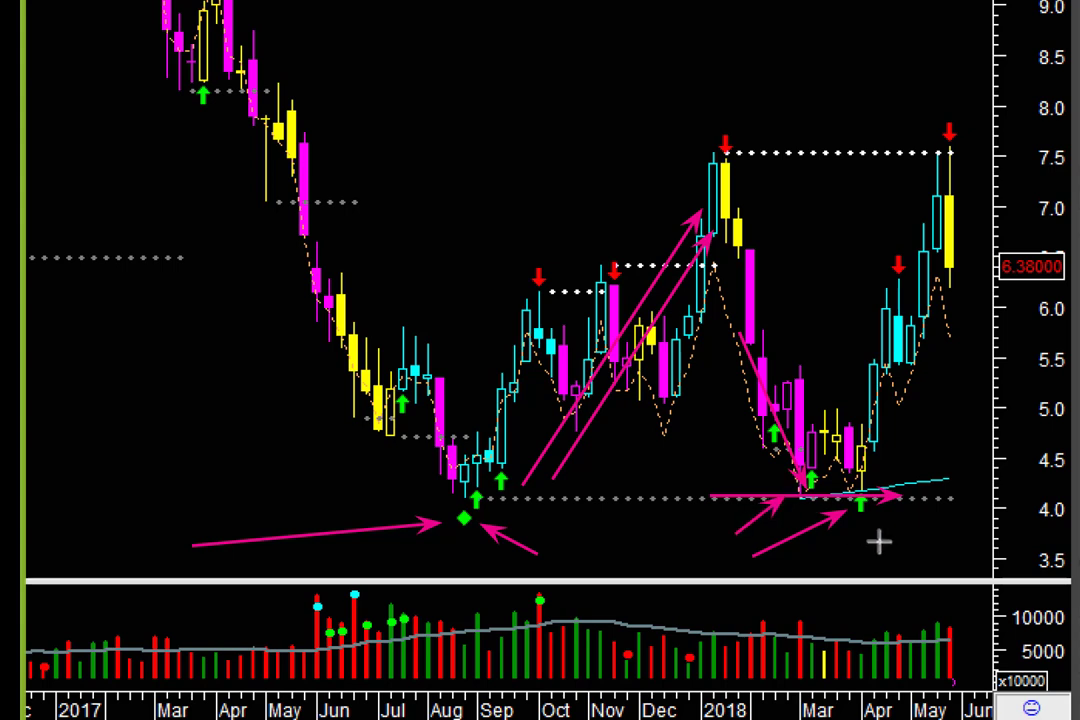
pyautogui.moveTo(880, 542); pyautogui.dragTo(863, 510)
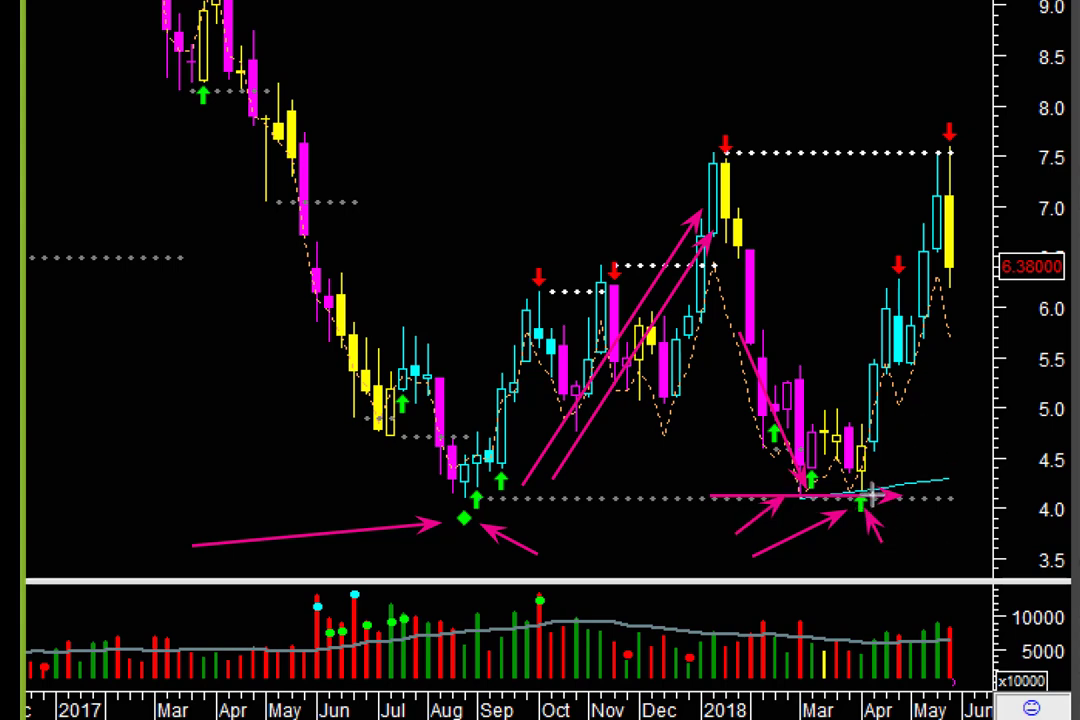
# Step: Mark ESV's latest weekly red down arrow and resistance near 7.5 and the turn at the daily peak with arrows, and clear the markings
pyautogui.moveTo(985, 28); pyautogui.dragTo(949, 127)
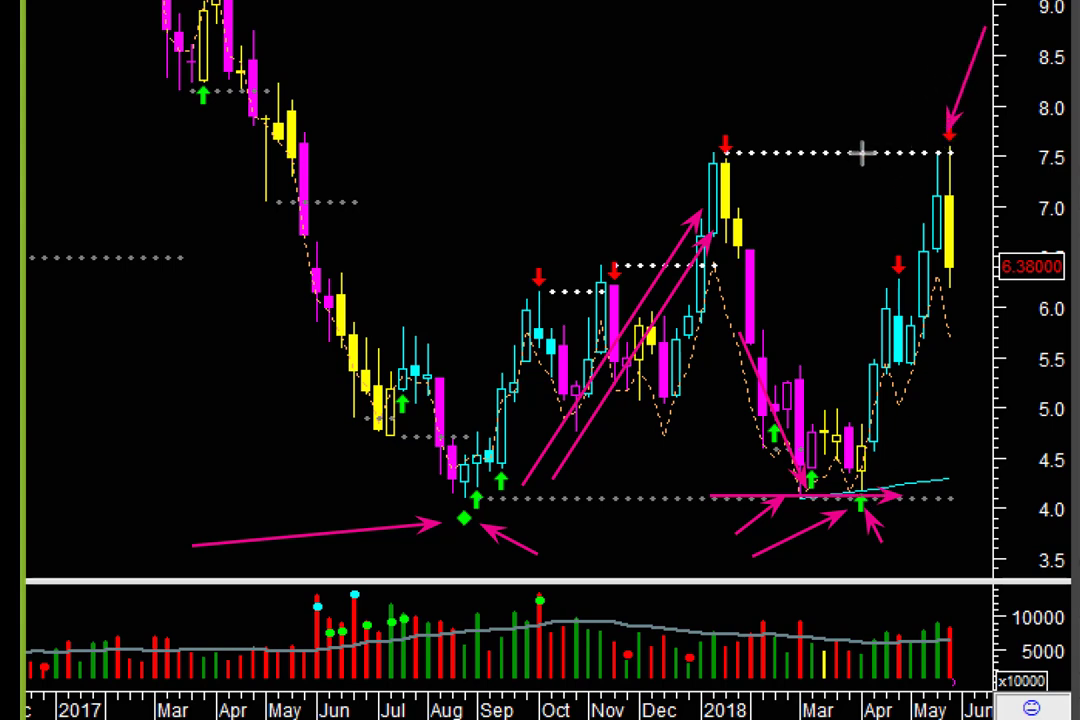
pyautogui.moveTo(862, 152); pyautogui.dragTo(1005, 152)
pyautogui.moveTo(890, 172); pyautogui.dragTo(918, 110)
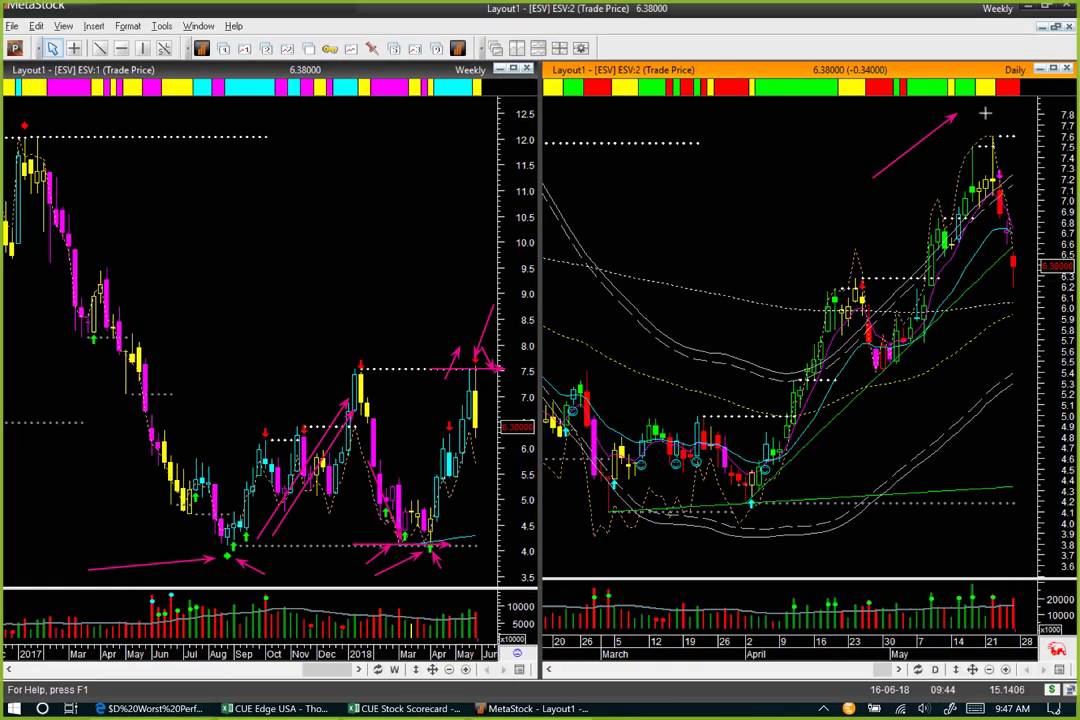
pyautogui.moveTo(985, 113); pyautogui.dragTo(1033, 170)
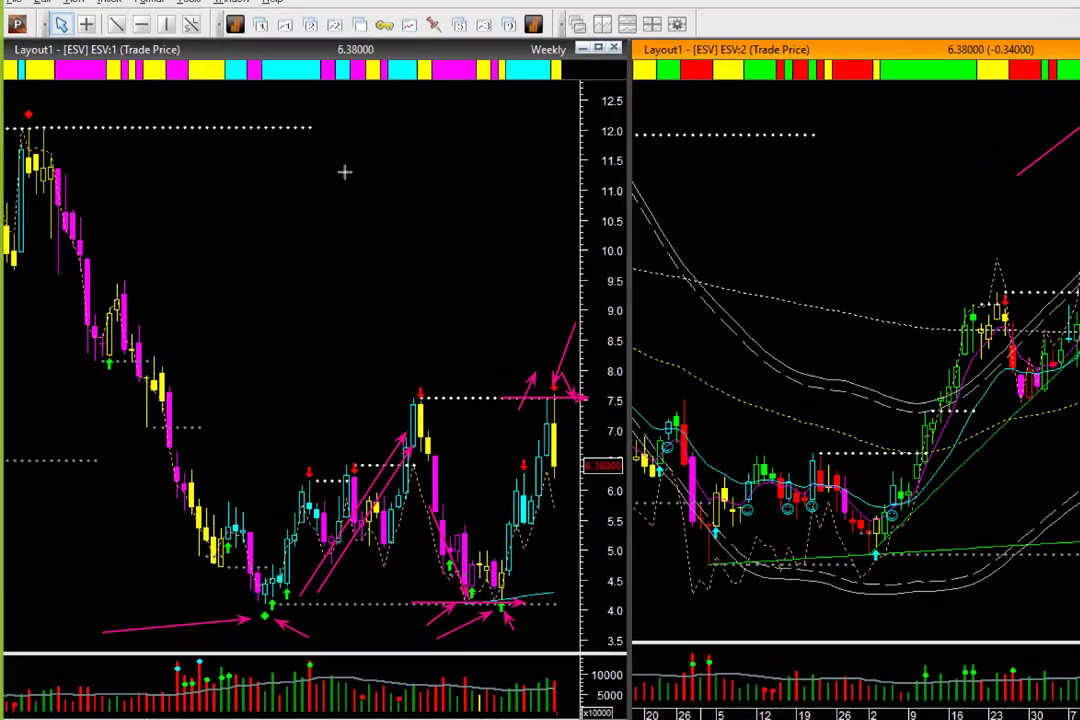
pyautogui.moveTo(92, 32); pyautogui.dragTo(78, 29)
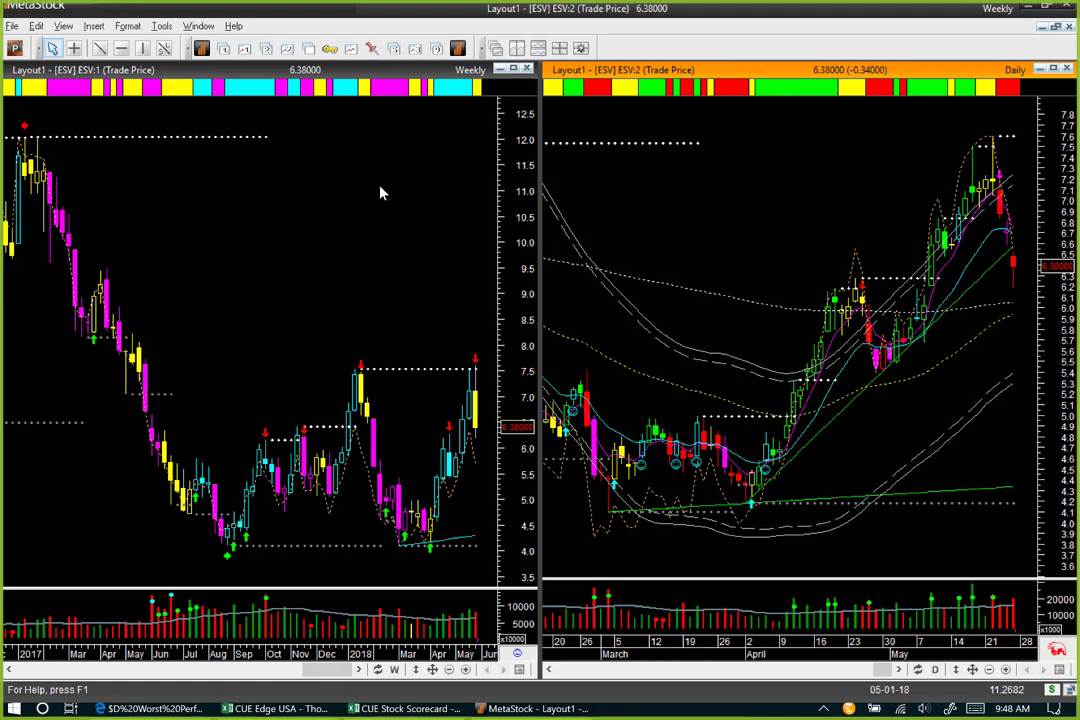
# Step: Load the RDC charts, mark the weekly green diamonds and the rally from the 9.0 low to the red diamond, and clear the markings
pyautogui.press('pagedown')
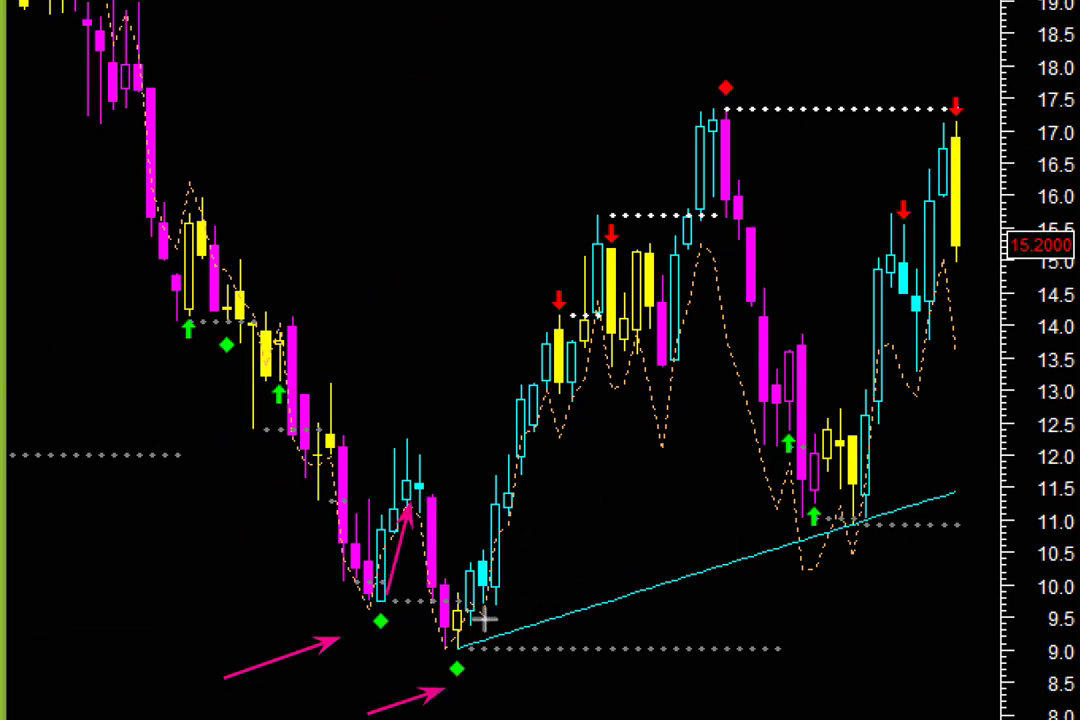
pyautogui.moveTo(476, 634)
pyautogui.mouseDown()
pyautogui.moveTo(506, 430)
pyautogui.moveTo(618, 304)
pyautogui.moveTo(632, 240)
pyautogui.moveTo(737, 142)
pyautogui.mouseUp()
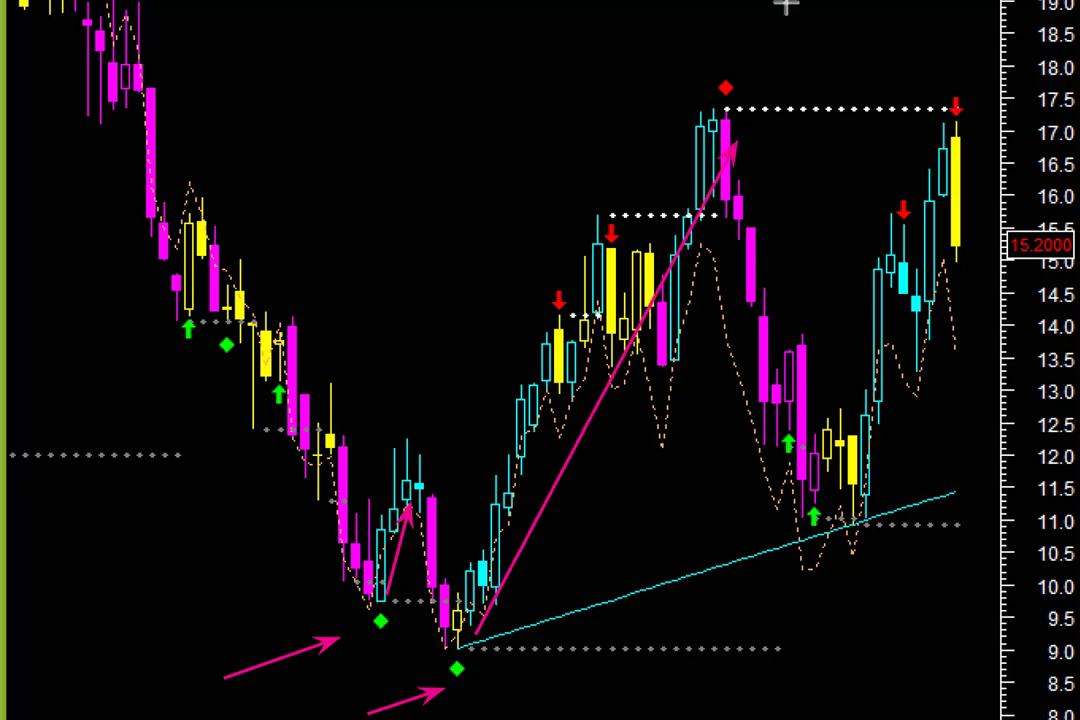
pyautogui.moveTo(770, 2); pyautogui.dragTo(733, 68)
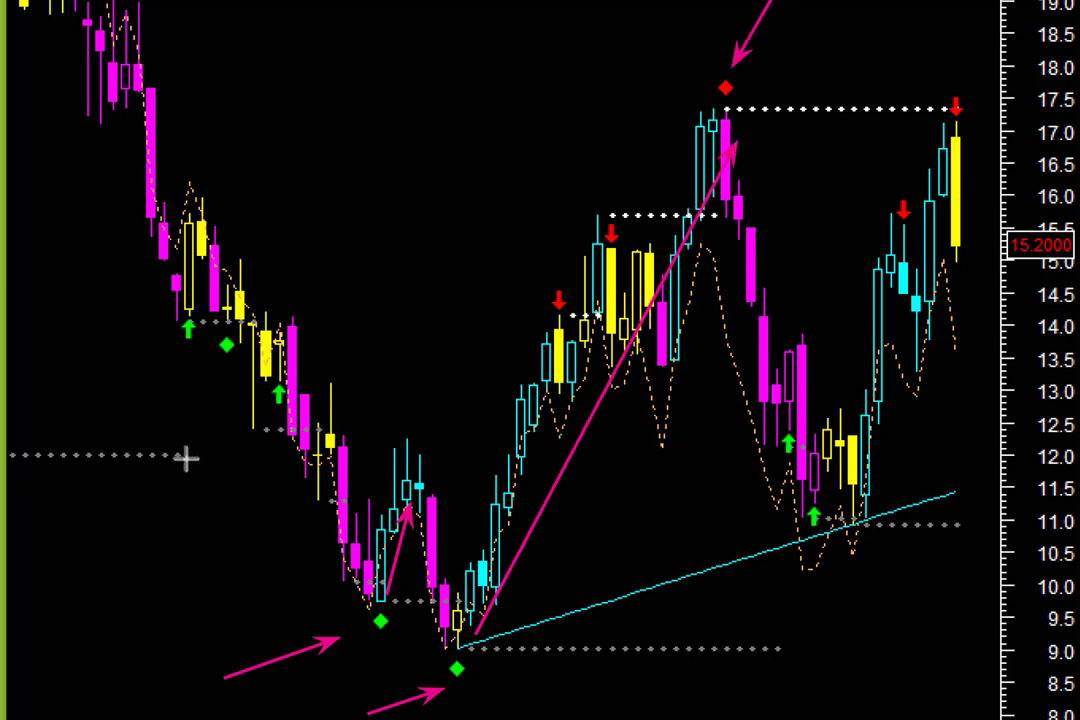
pyautogui.moveTo(130, 498)
pyautogui.mouseDown()
pyautogui.moveTo(231, 344)
pyautogui.moveTo(280, 341)
pyautogui.mouseUp()
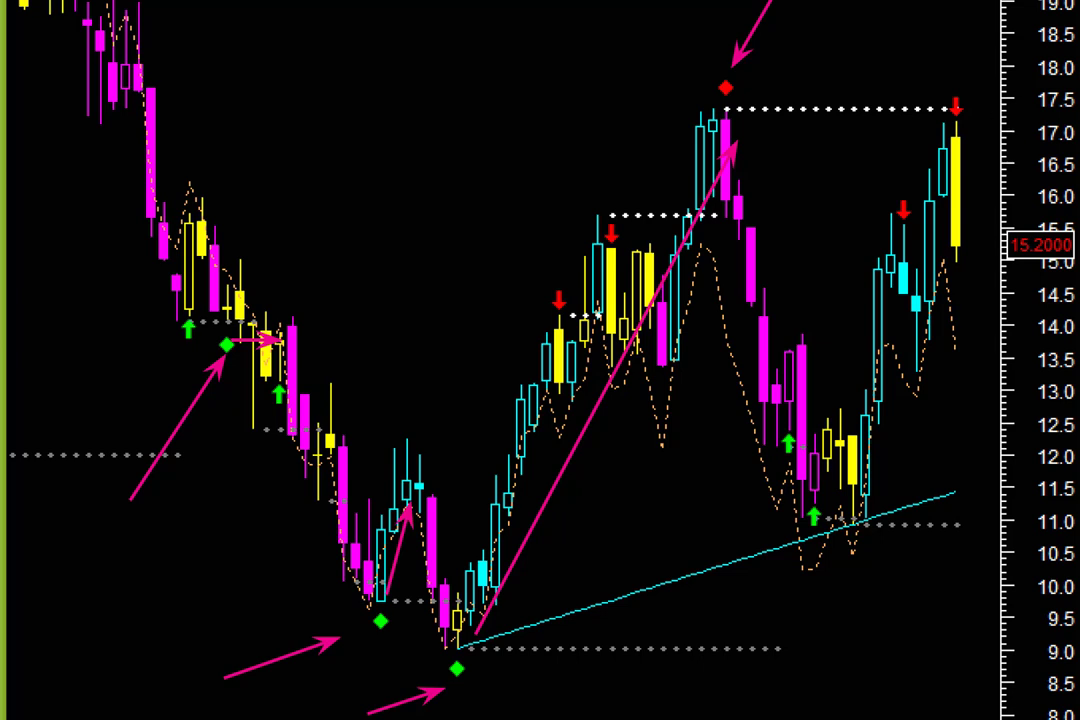
pyautogui.press('Escape')
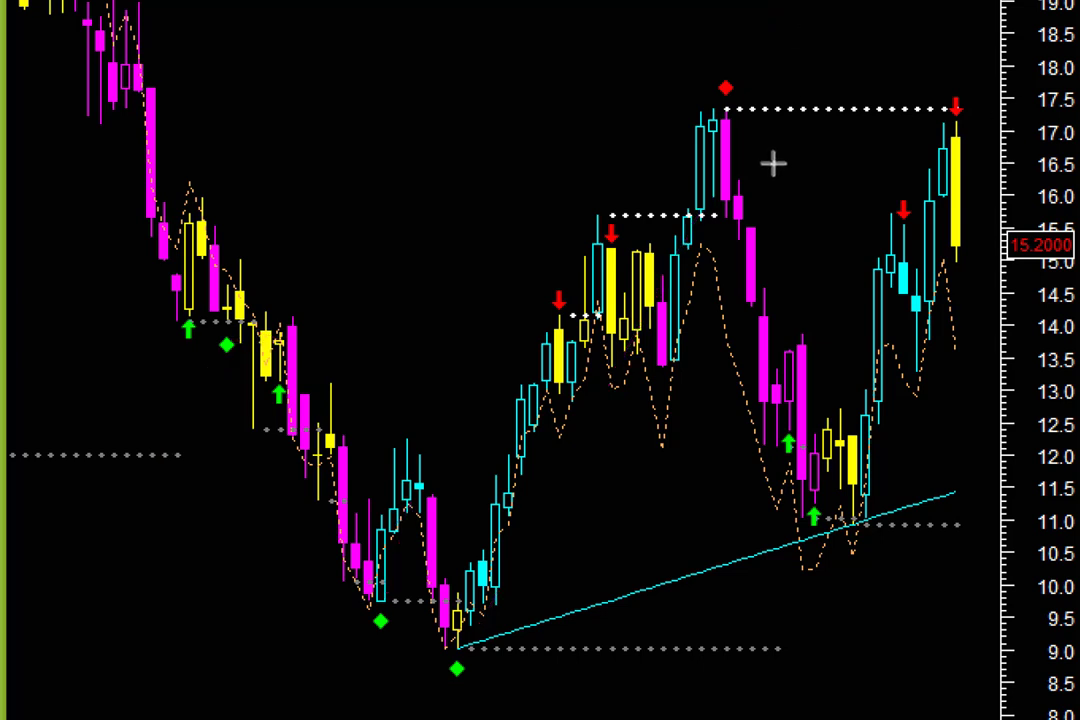
# Step: Mark RDC's latest weekly rally, the resistance line near 17.5 and the red down arrow beside it with arrows
pyautogui.moveTo(833, 380)
pyautogui.mouseDown()
pyautogui.moveTo(918, 118)
pyautogui.moveTo(995, 110)
pyautogui.mouseUp()
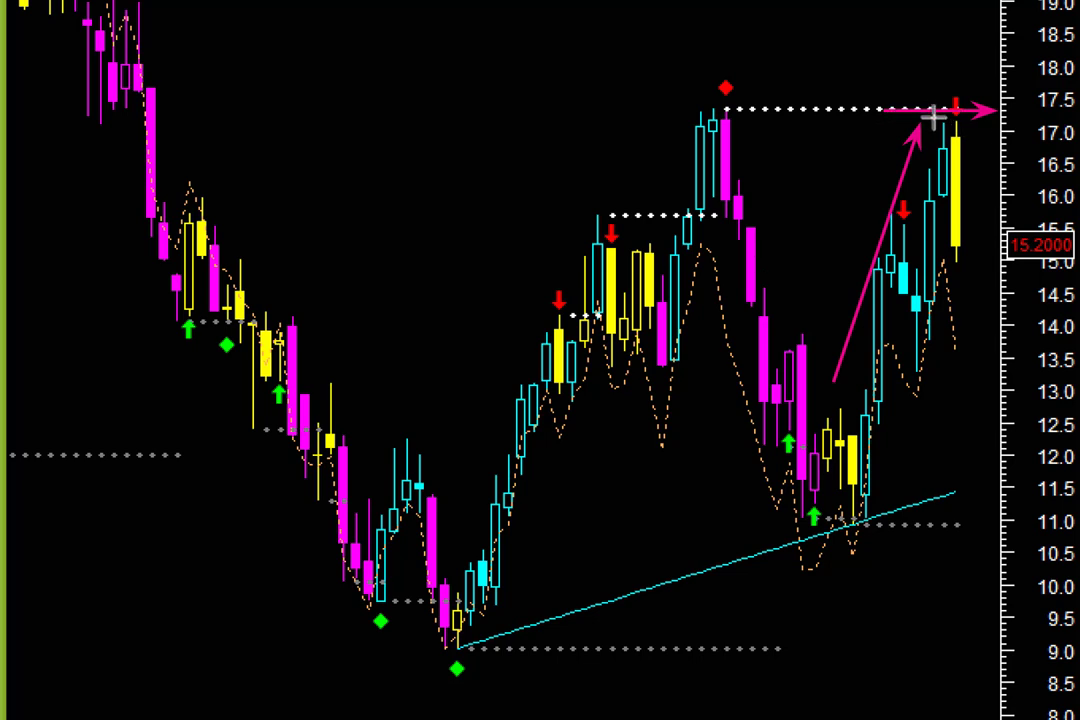
pyautogui.moveTo(938, 40); pyautogui.dragTo(955, 100)
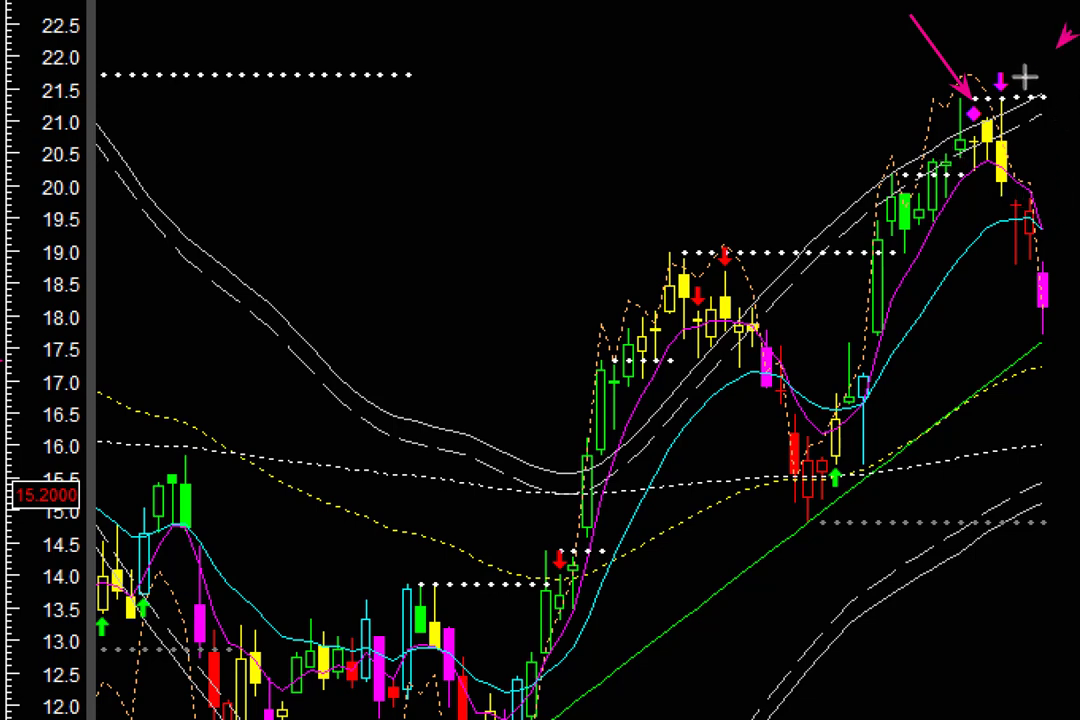
# Step: Mark RDC's daily bearish signal and breakdown candle with arrows, and trace the last weekly candle's drop and the rising daily trendline
pyautogui.moveTo(1068, 34); pyautogui.dragTo(1012, 88)
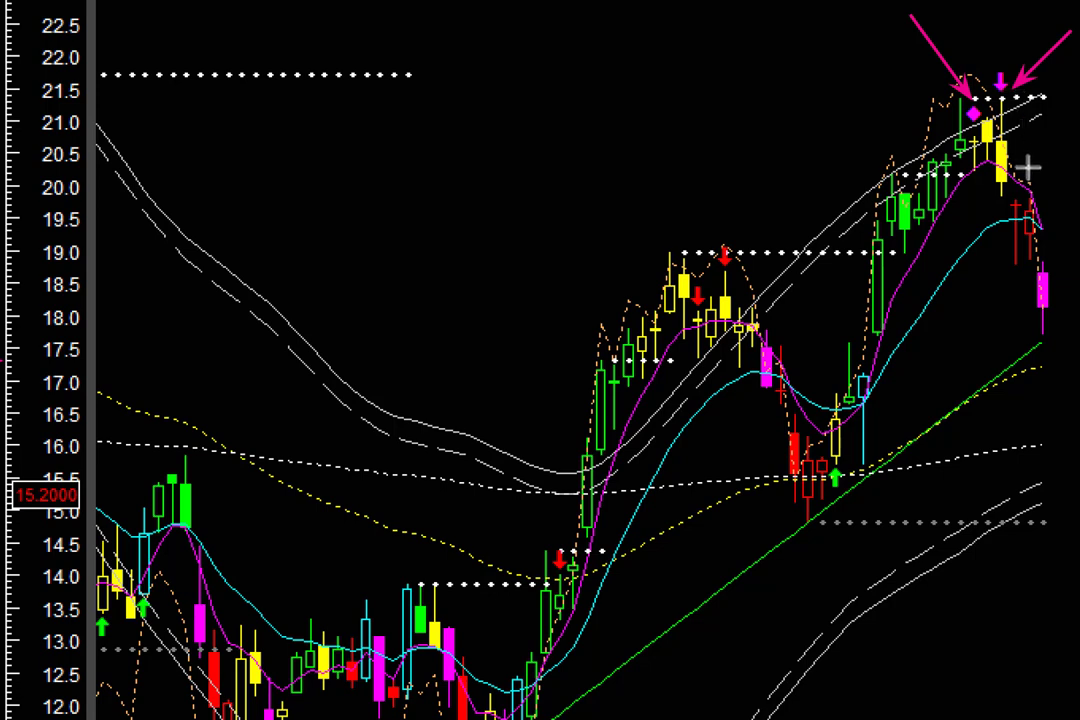
pyautogui.moveTo(1076, 98)
pyautogui.mouseDown()
pyautogui.moveTo(1030, 122)
pyautogui.moveTo(1030, 152)
pyautogui.moveTo(1012, 157)
pyautogui.mouseUp()
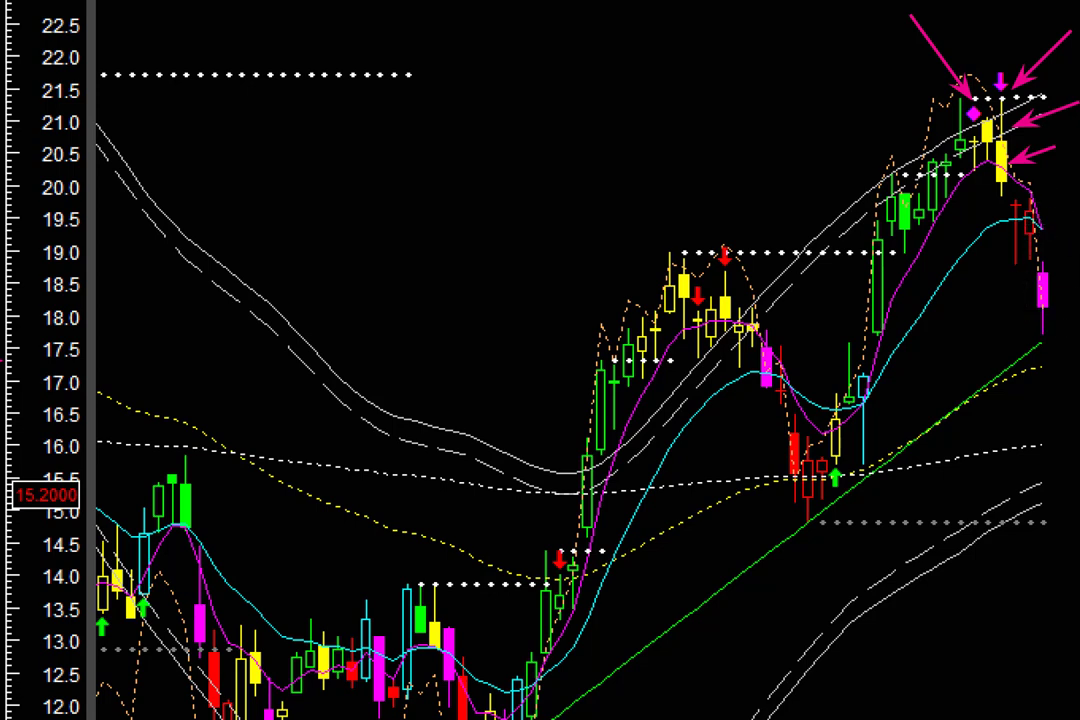
pyautogui.moveTo(957, 305)
pyautogui.mouseDown()
pyautogui.moveTo(1025, 159)
pyautogui.moveTo(1038, 178)
pyautogui.mouseUp()
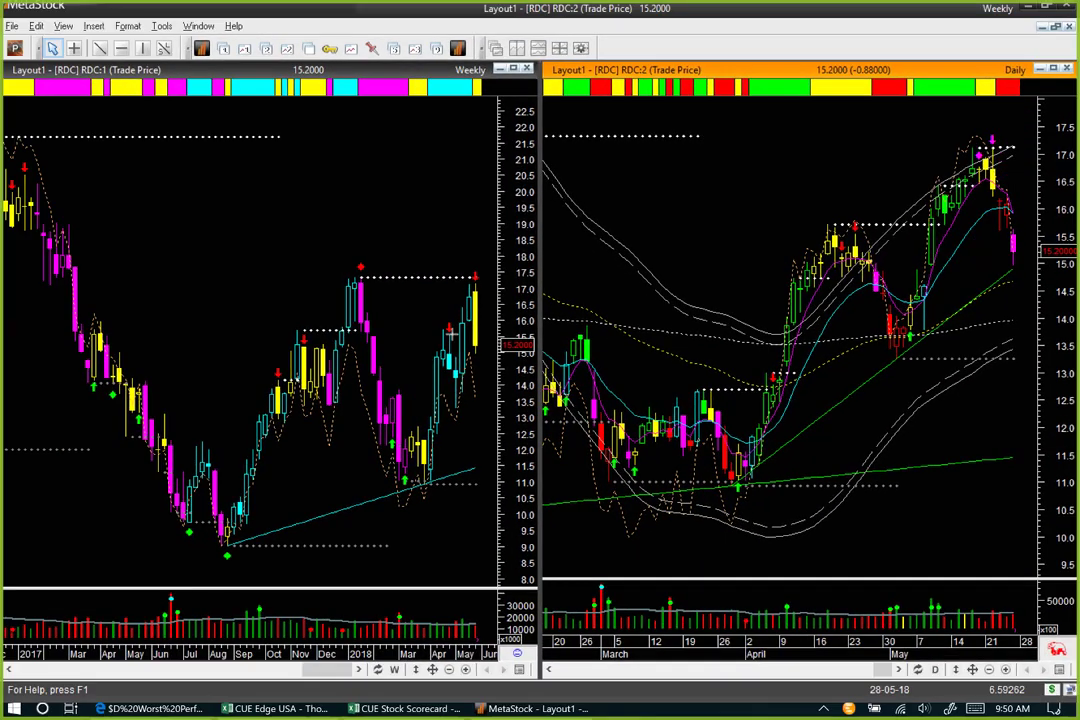
pyautogui.moveTo(493, 273); pyautogui.dragTo(496, 345)
pyautogui.moveTo(986, 293)
pyautogui.mouseDown()
pyautogui.moveTo(1070, 243)
pyautogui.moveTo(1052, 240)
pyautogui.mouseUp()
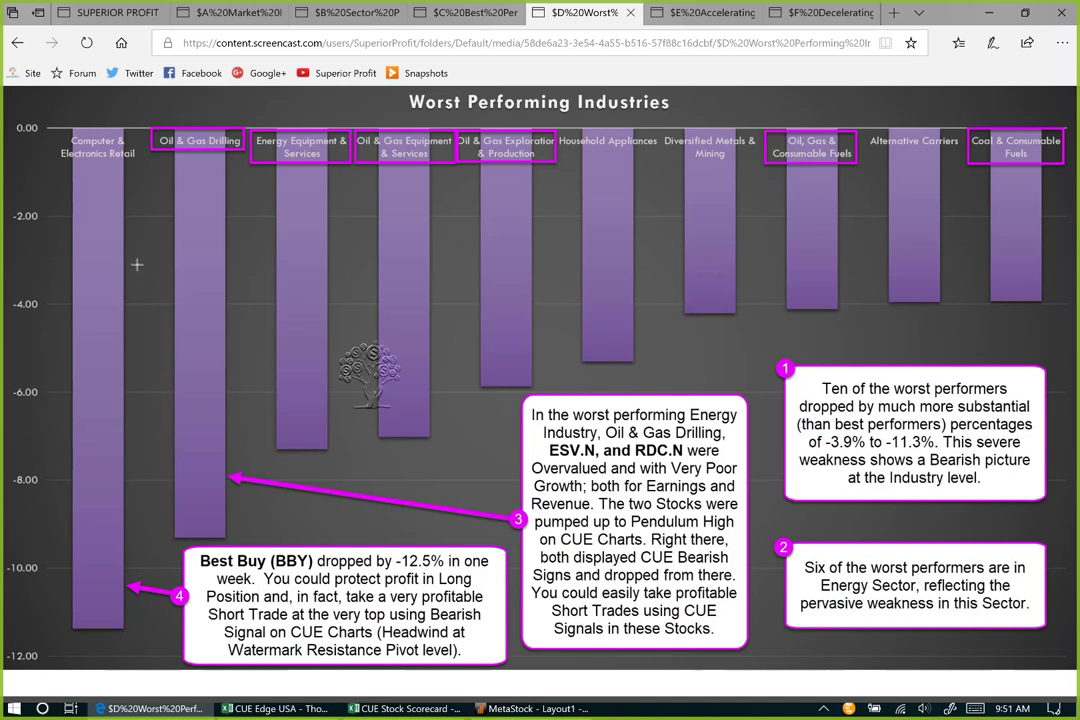
# Step: Point an arrow at the Computer & Electronics Retail label on the worst performing industries chart
pyautogui.moveTo(136, 262)
pyautogui.mouseDown()
pyautogui.moveTo(85, 147)
pyautogui.moveTo(100, 168)
pyautogui.mouseUp()
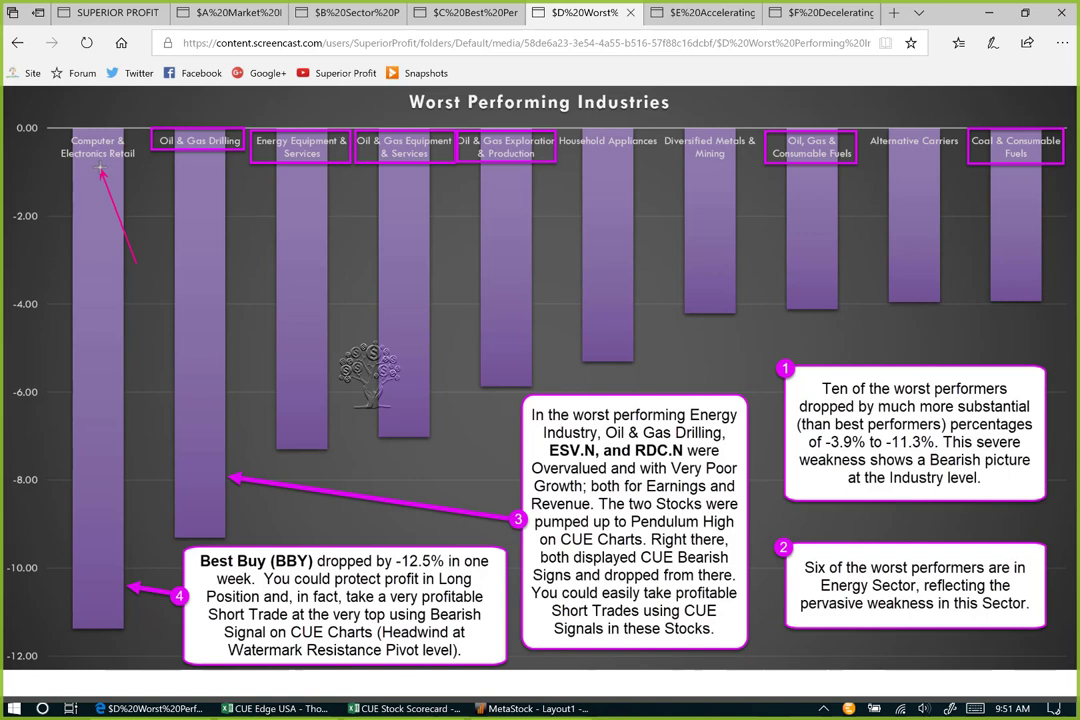
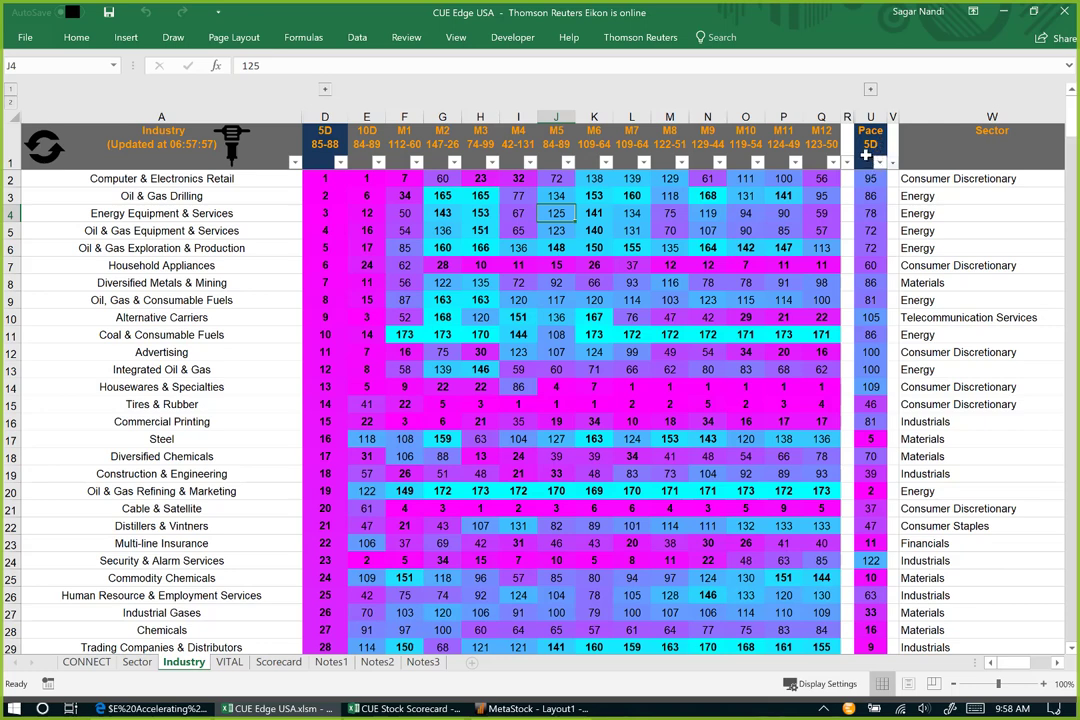
# Step: In the CUE Edge USA workbook, sort the industries by 5D pace, highest first, and highlight the leading industry names and pace values
pyautogui.click(876, 144)
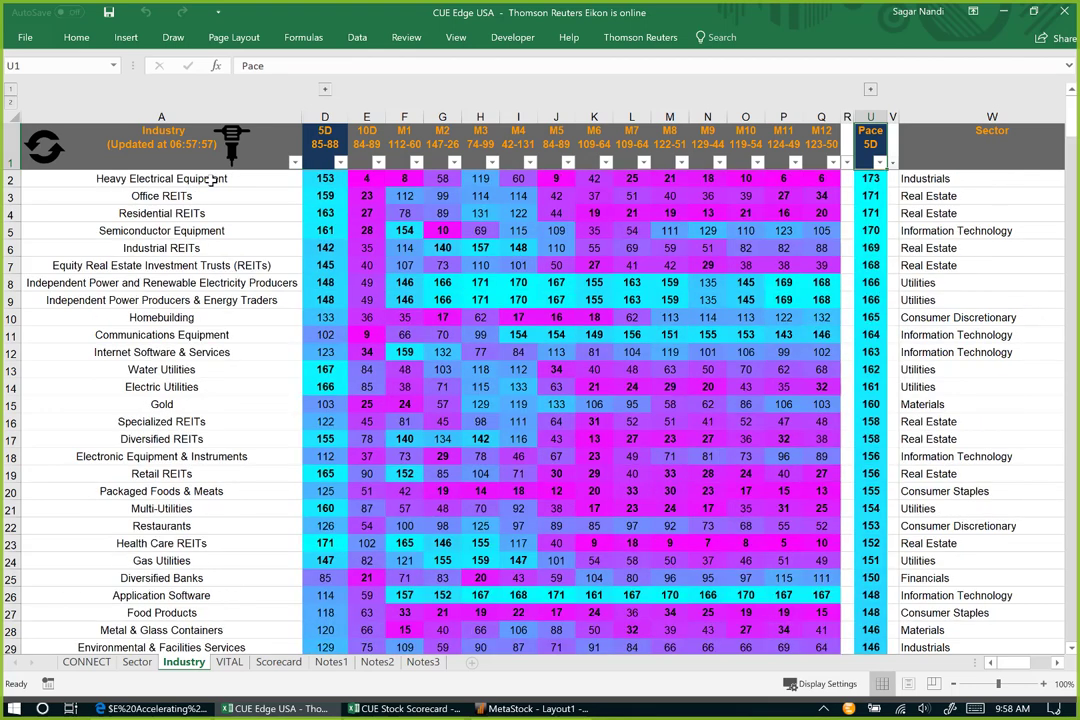
pyautogui.moveTo(212, 180); pyautogui.dragTo(195, 369)
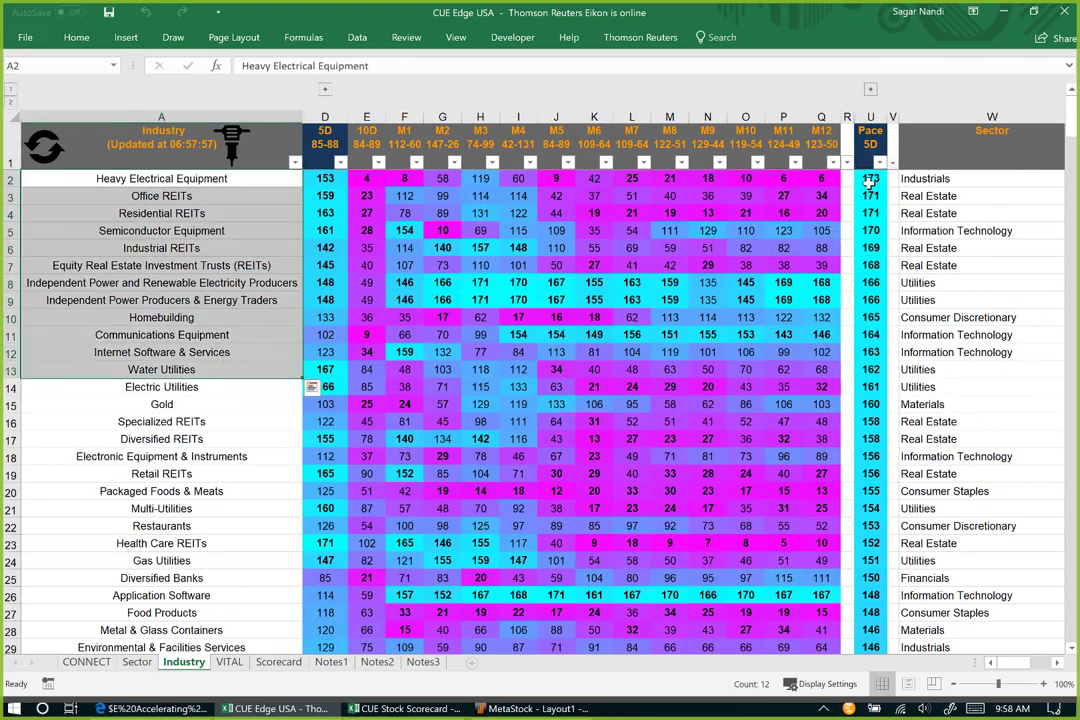
pyautogui.moveTo(868, 179); pyautogui.dragTo(874, 319)
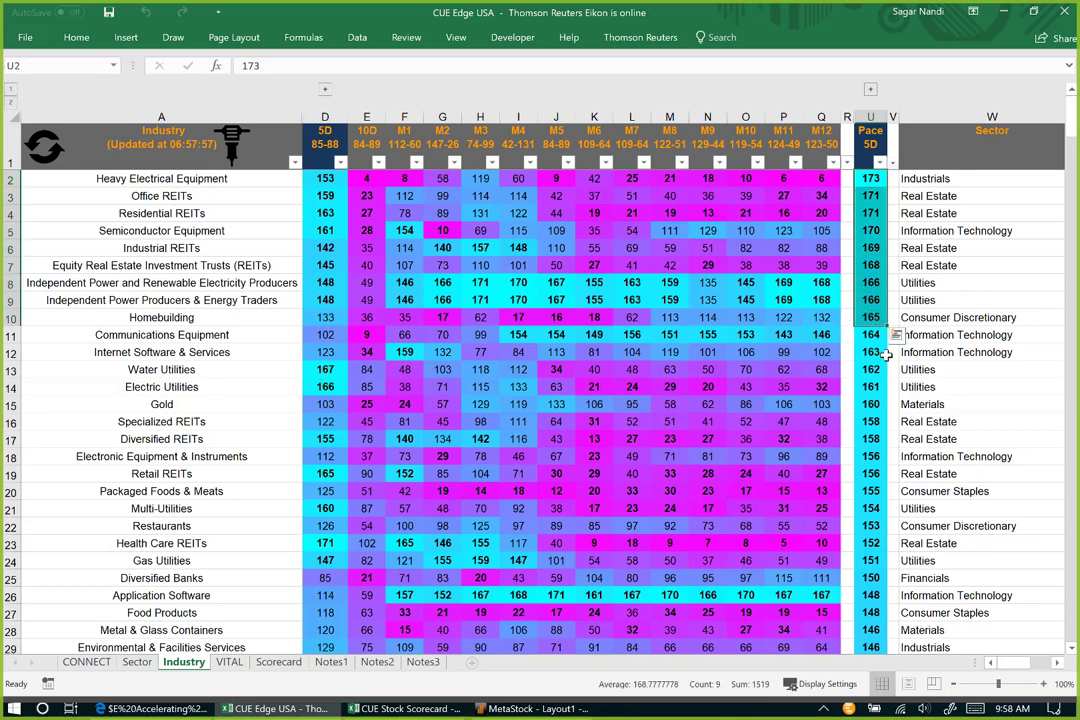
# Step: Highlight the Industrial REITs row to examine its rankings, and copy the industry name
pyautogui.click(30, 248)
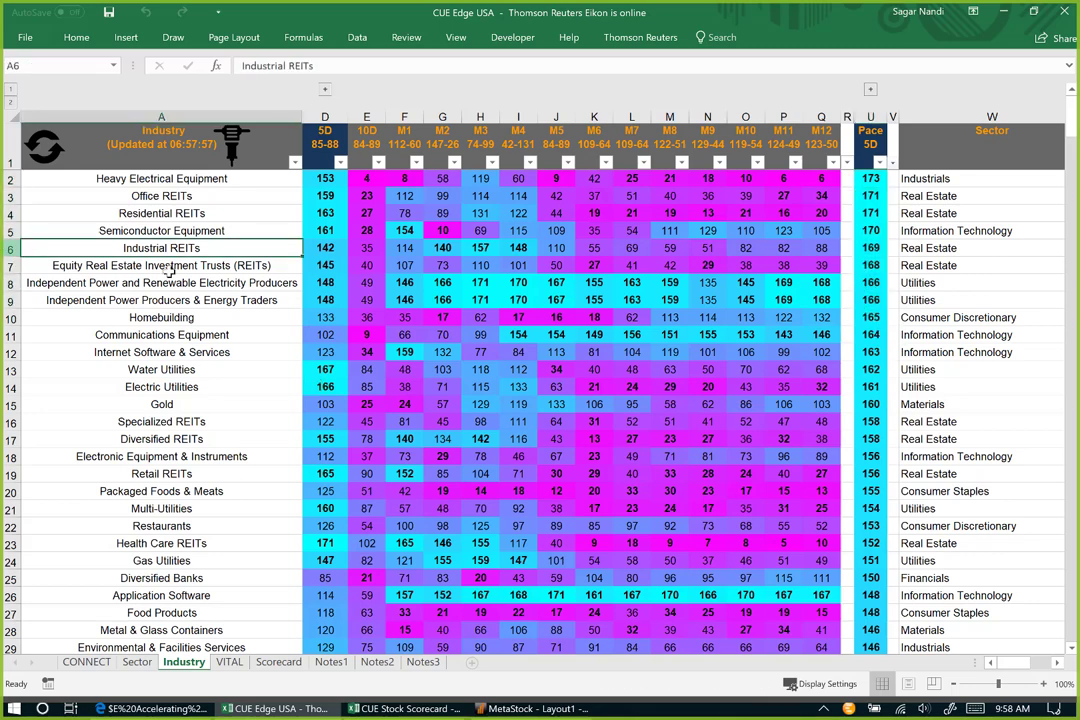
pyautogui.hotkey('shift', 'space')
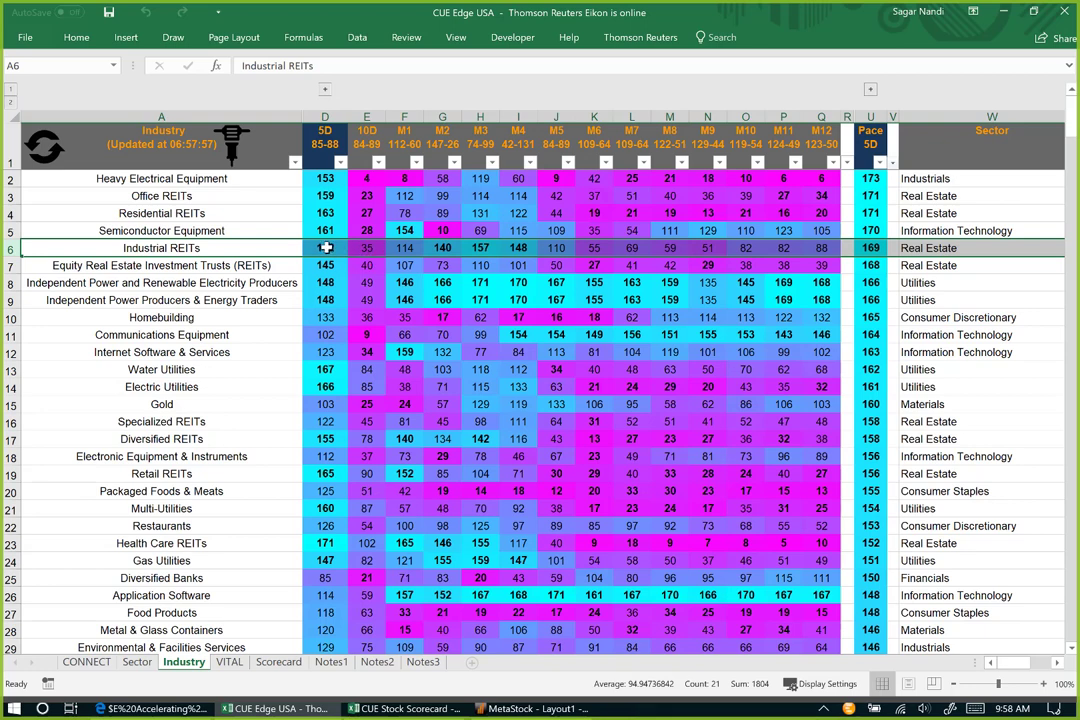
pyautogui.click(220, 248)
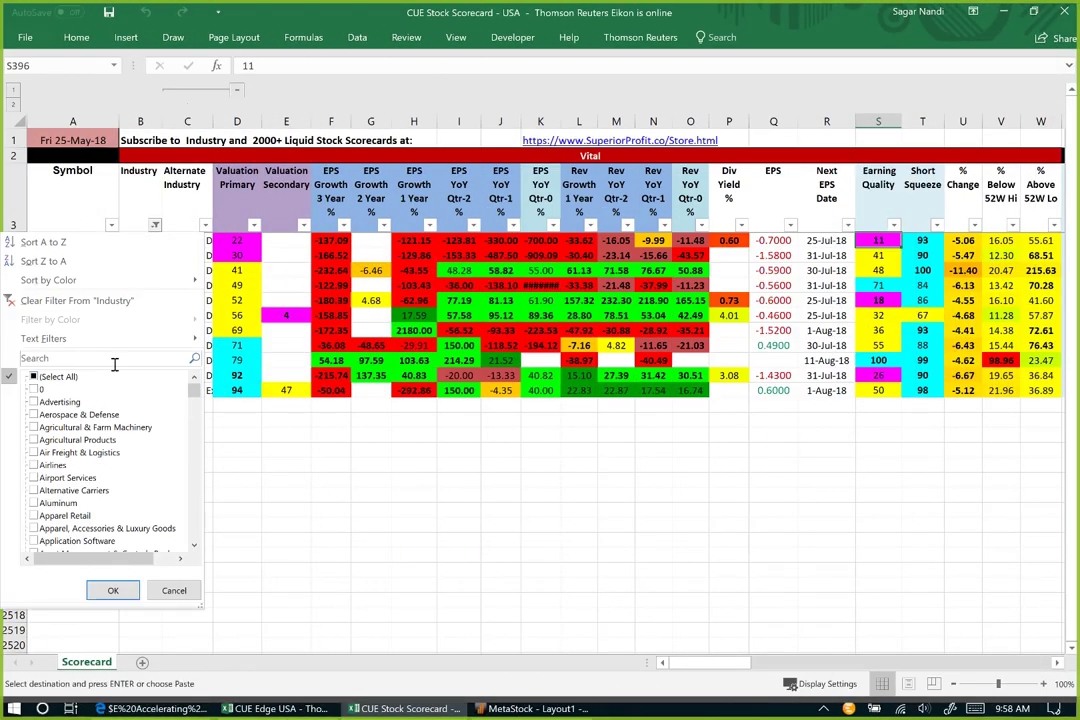
# Step: Filter the CUE Stock Scorecard by the Industrial REITs industry and highlight the STAG.K row
pyautogui.click(114, 358)
pyautogui.write('Industrial REITs')
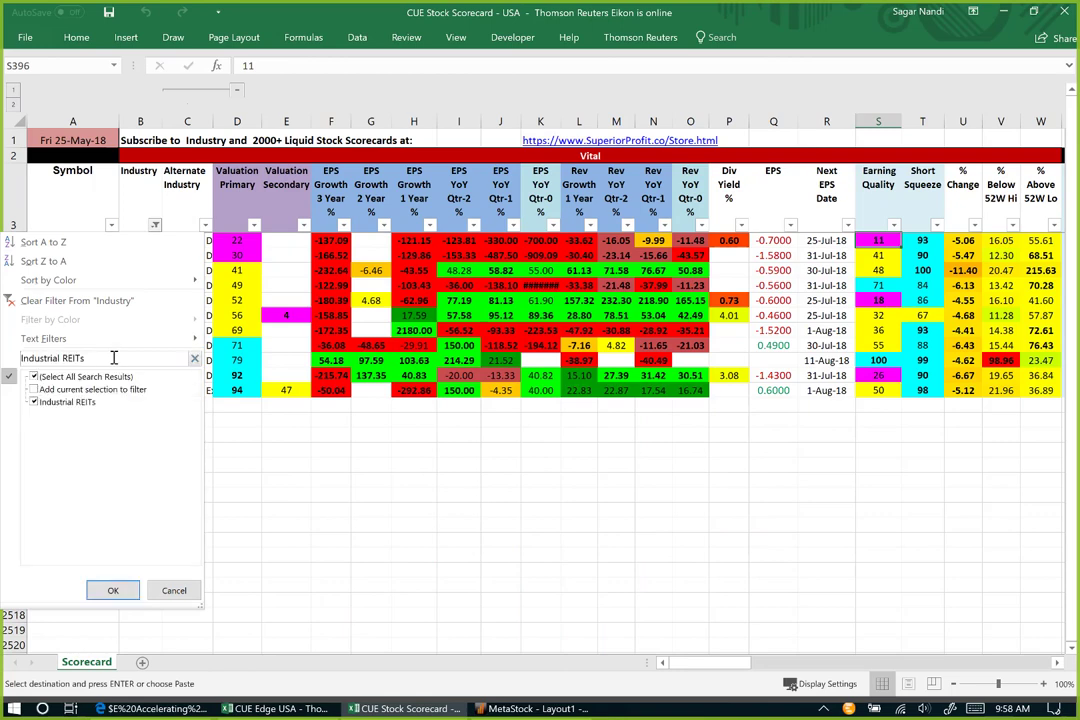
pyautogui.press('Escape')
pyautogui.click(10, 300)
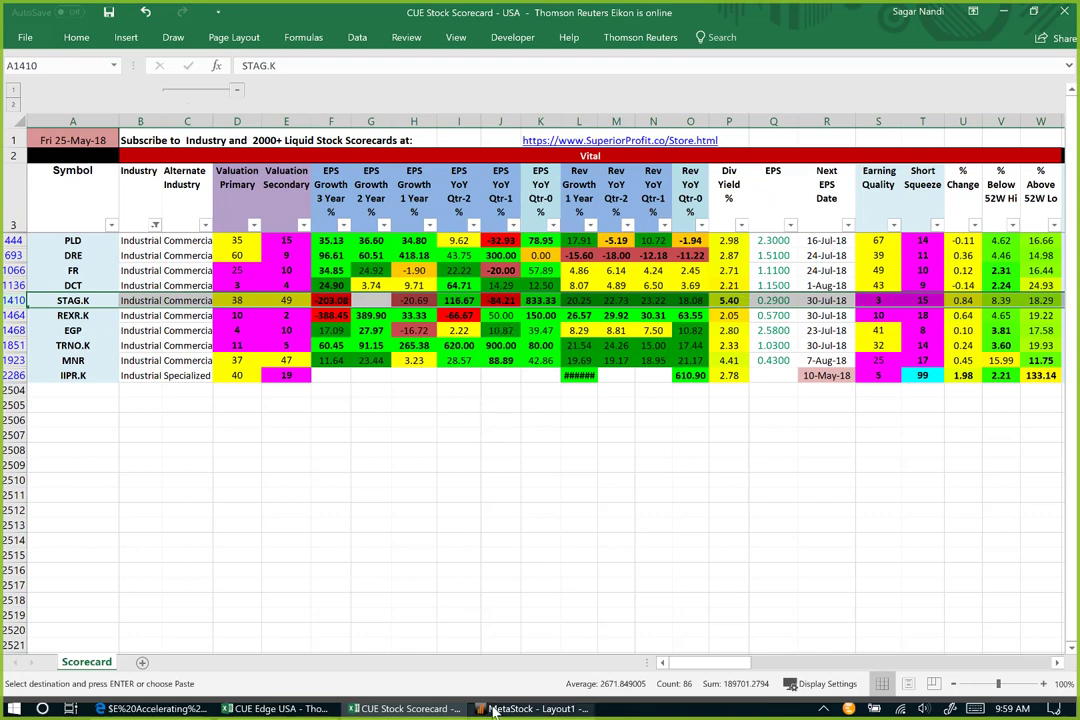
# Step: In MetaStock, trace STAG.K's latest weekly rally and point an arrow at the daily support near 25.5
pyautogui.moveTo(494, 708)
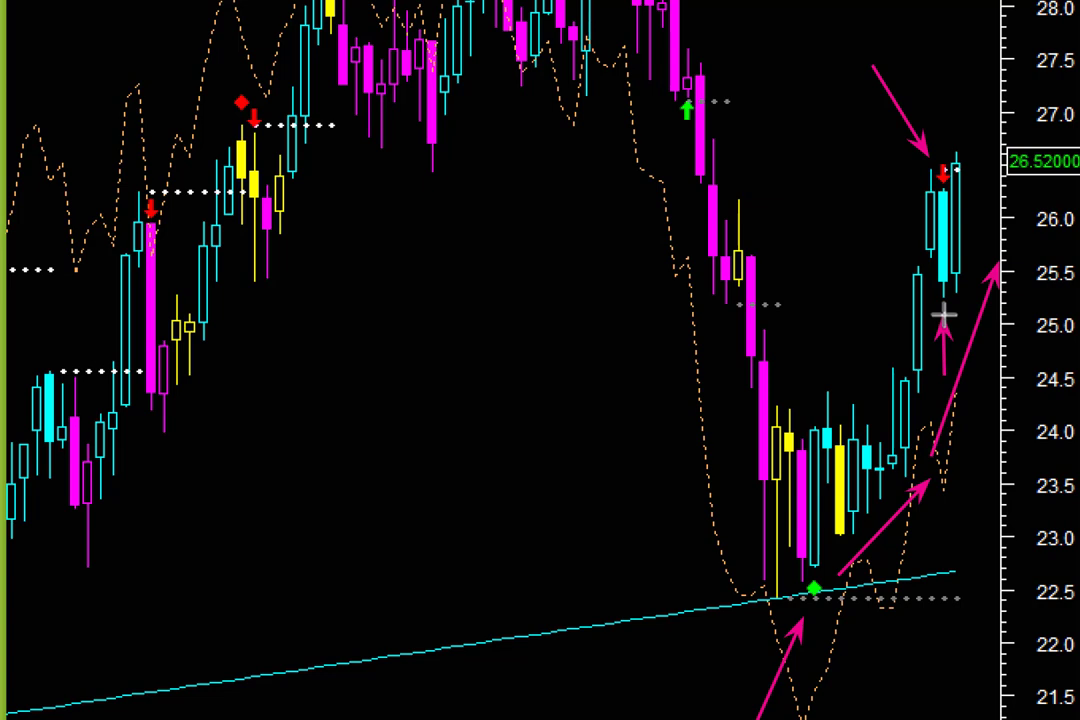
pyautogui.moveTo(847, 408); pyautogui.dragTo(908, 200)
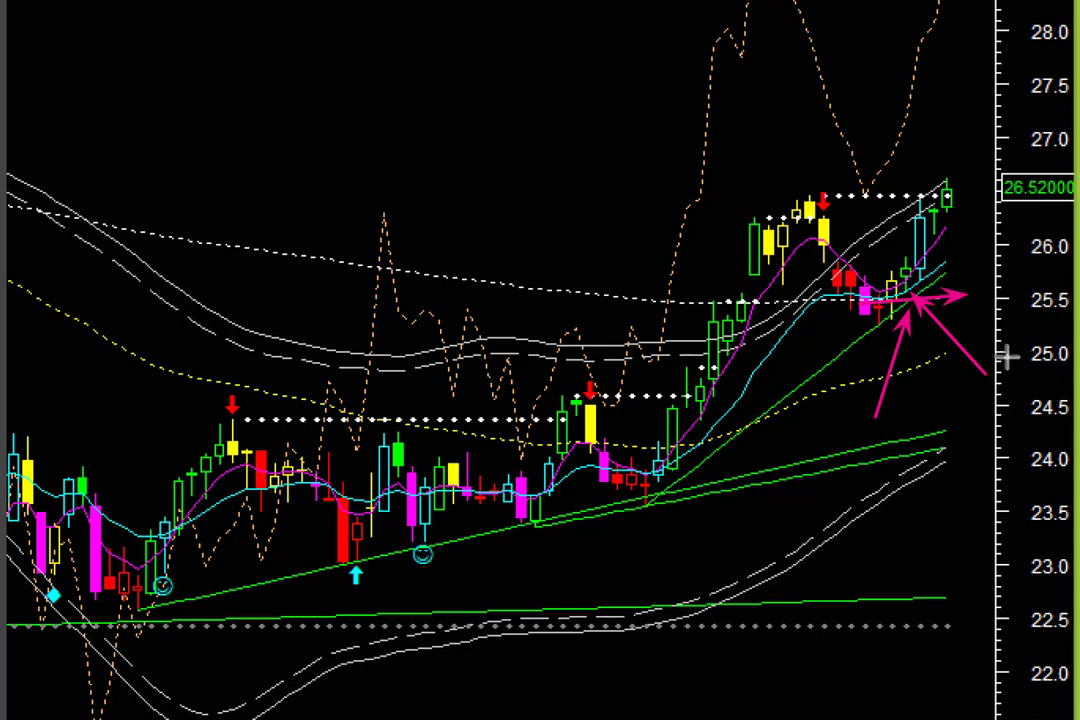
pyautogui.moveTo(997, 355); pyautogui.dragTo(1020, 355)
pyautogui.click(953, 311)
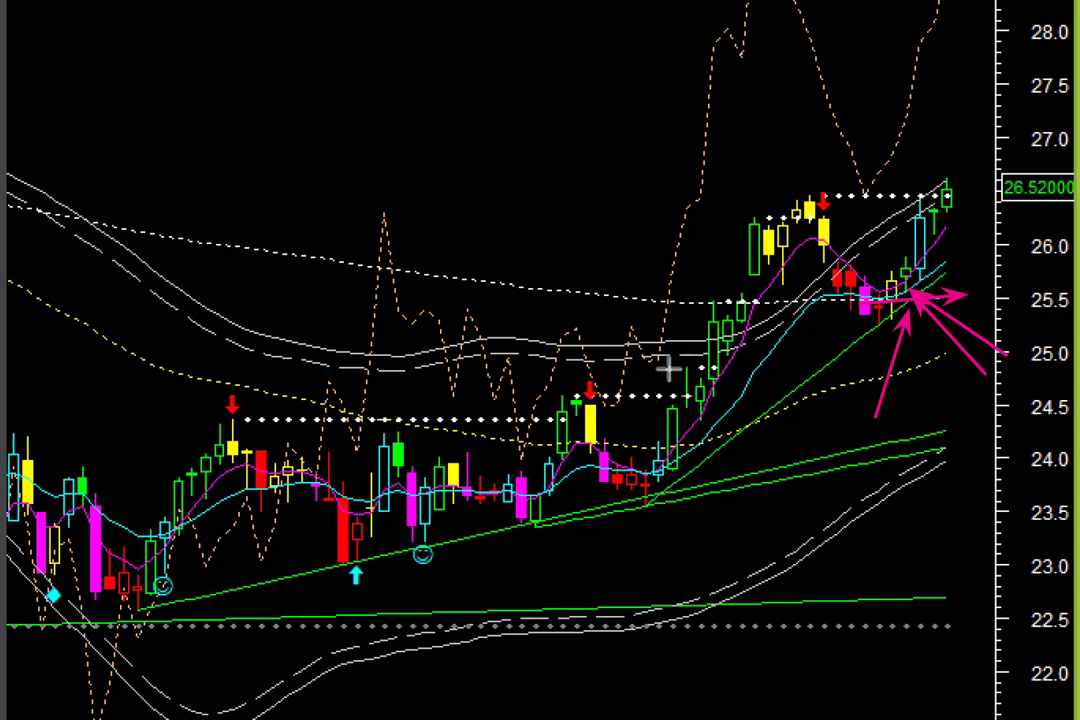
# Step: Trace STAG.K's daily rally to about 26.4 and the pullback after it, and mark the low near 25.2 with arrows
pyautogui.moveTo(640, 398); pyautogui.dragTo(708, 318)
pyautogui.click(752, 205)
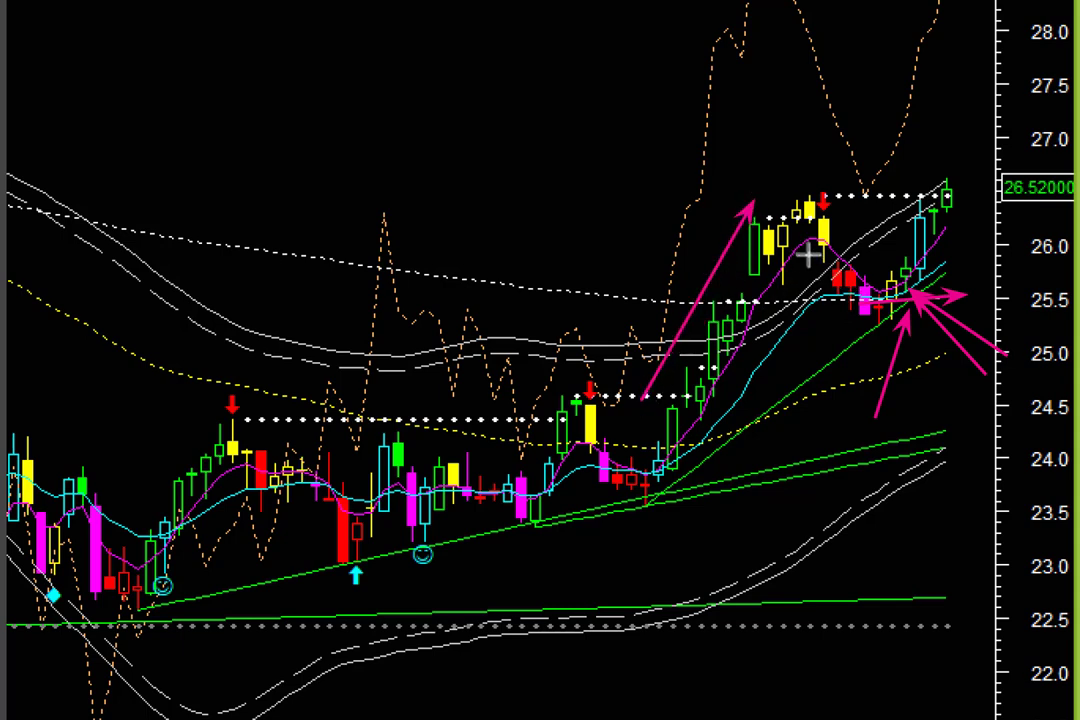
pyautogui.moveTo(808, 255); pyautogui.dragTo(866, 337)
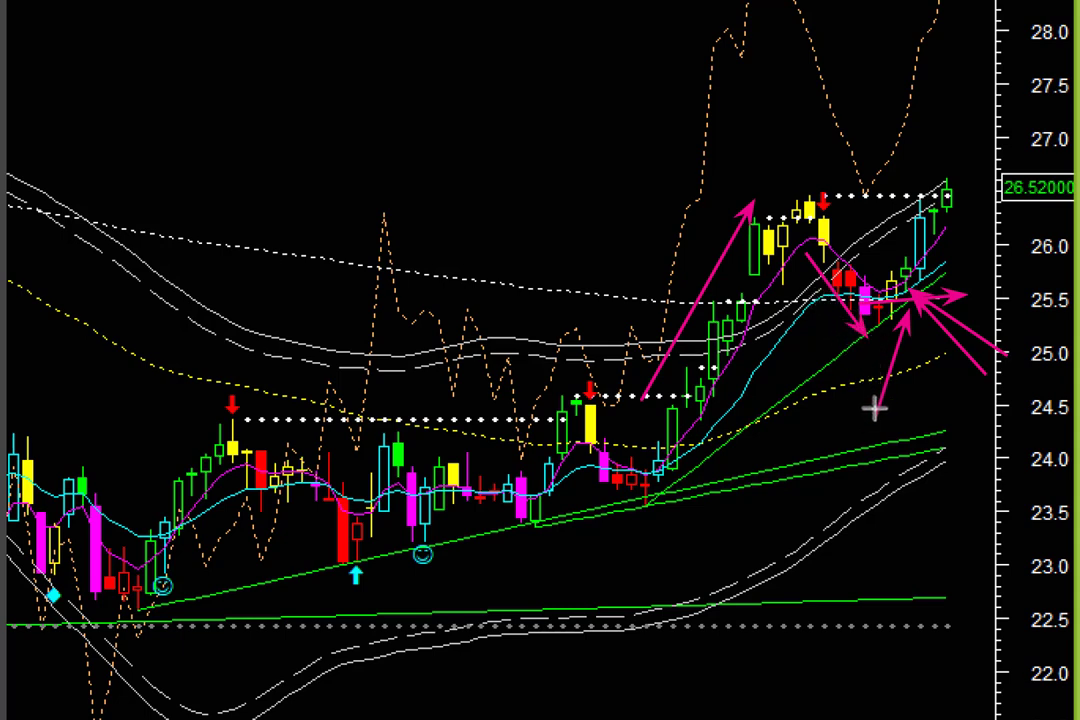
pyautogui.moveTo(840, 432); pyautogui.dragTo(886, 328)
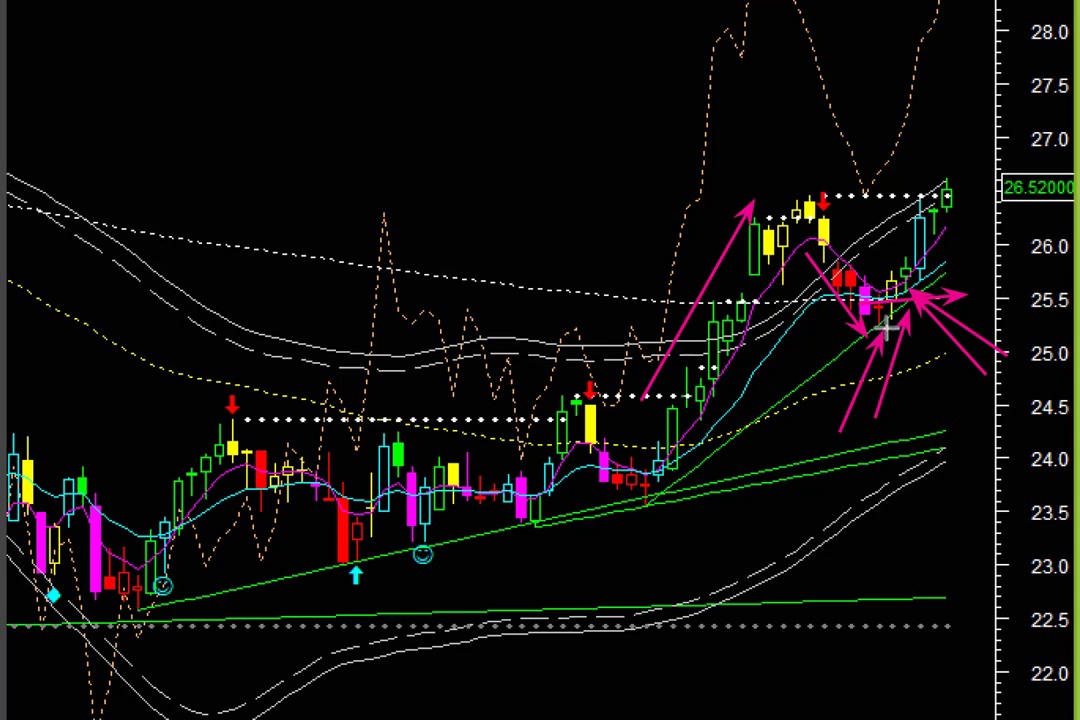
# Step: Mark STAG.K's daily support near 25.5, the level near 25.9 and the latest highs with arrows, and trace the last weekly candle's rise
pyautogui.moveTo(931, 430); pyautogui.dragTo(912, 300)
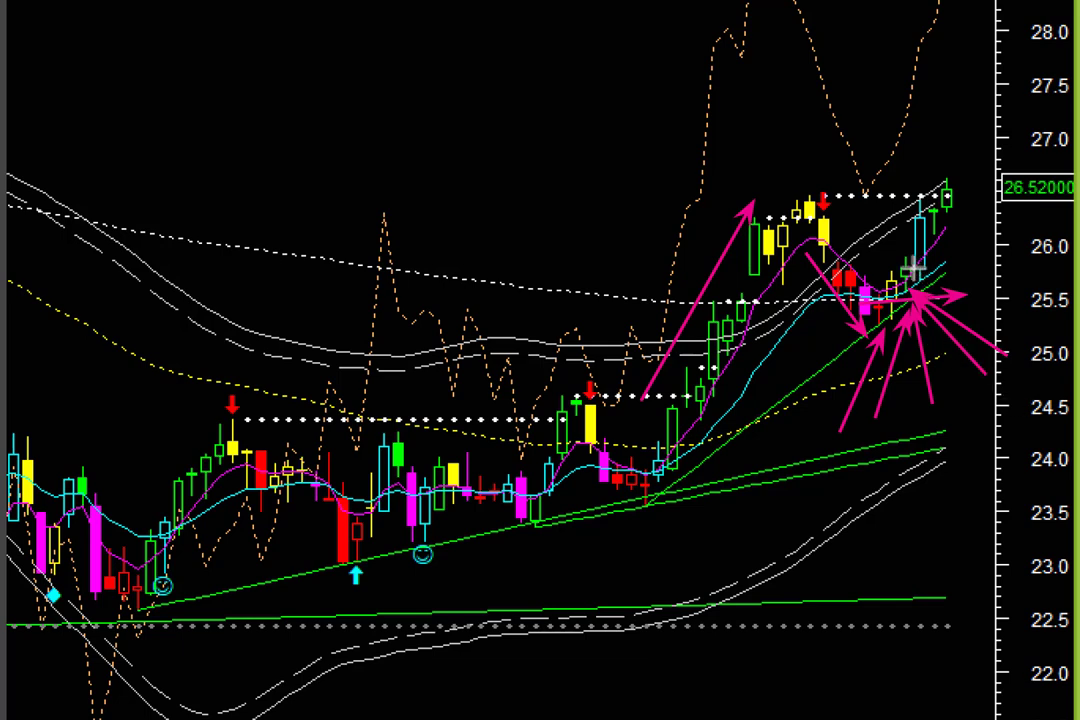
pyautogui.moveTo(861, 215); pyautogui.dragTo(893, 250)
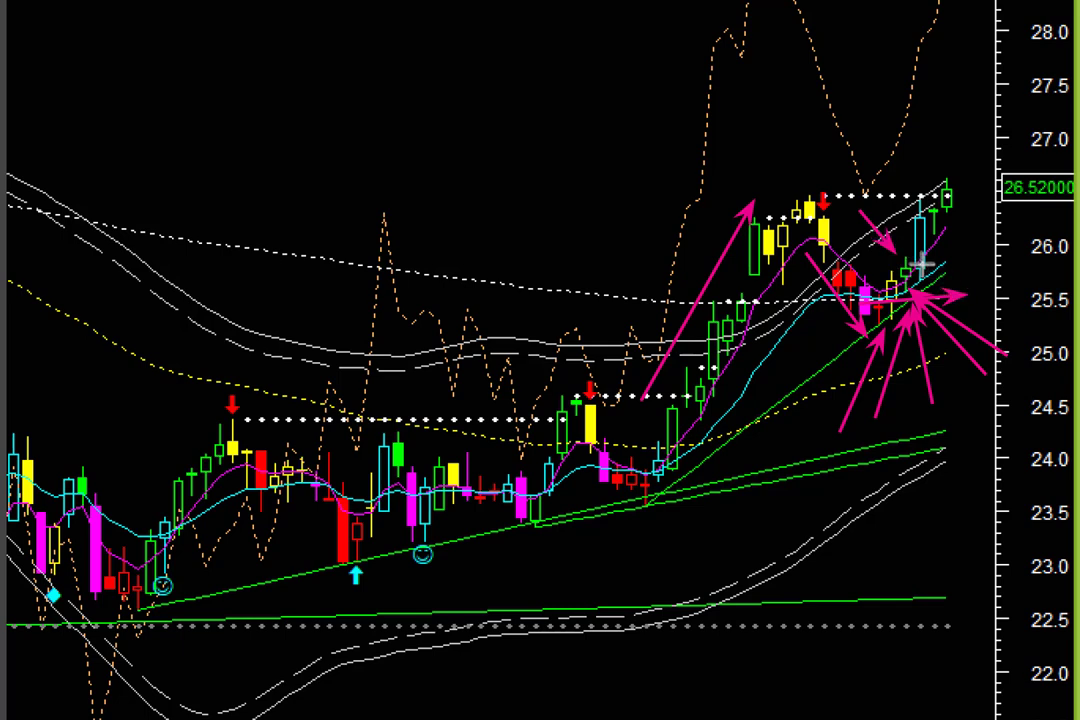
pyautogui.moveTo(920, 259); pyautogui.dragTo(1015, 259)
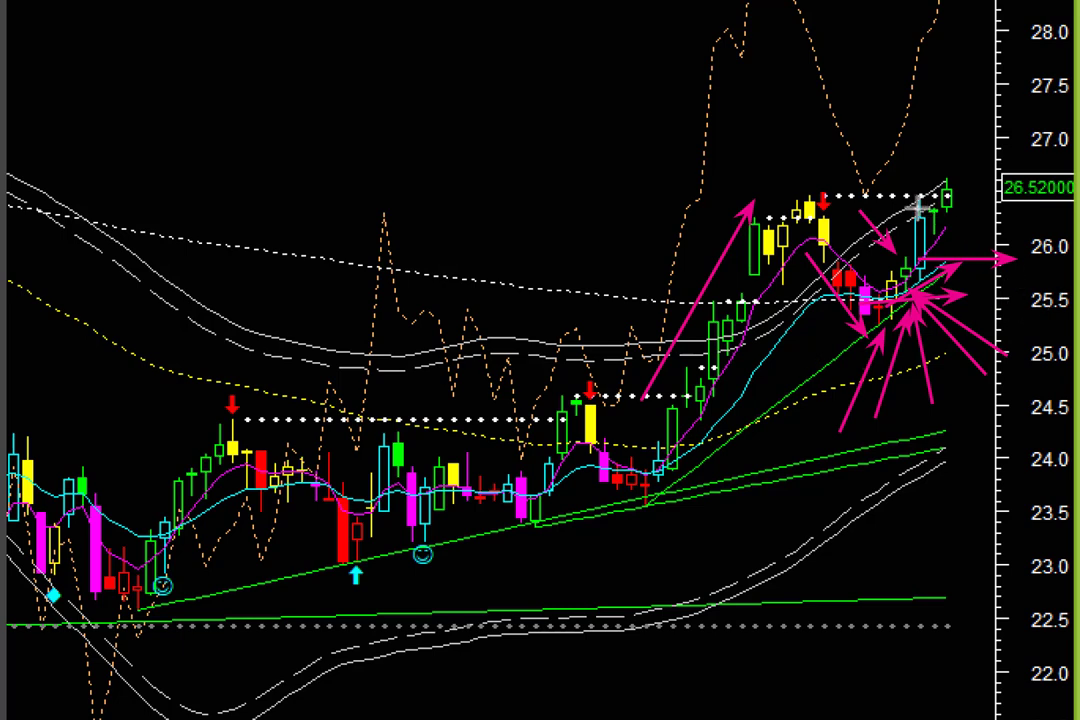
pyautogui.moveTo(917, 207); pyautogui.dragTo(966, 175)
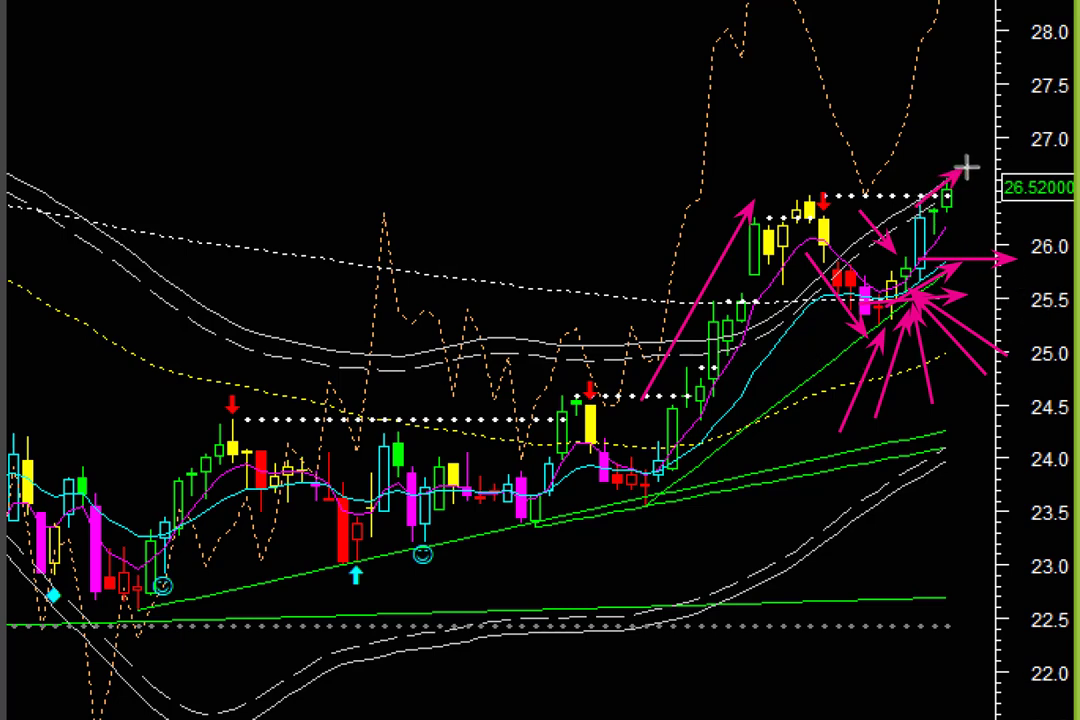
pyautogui.moveTo(966, 176); pyautogui.dragTo(966, 193)
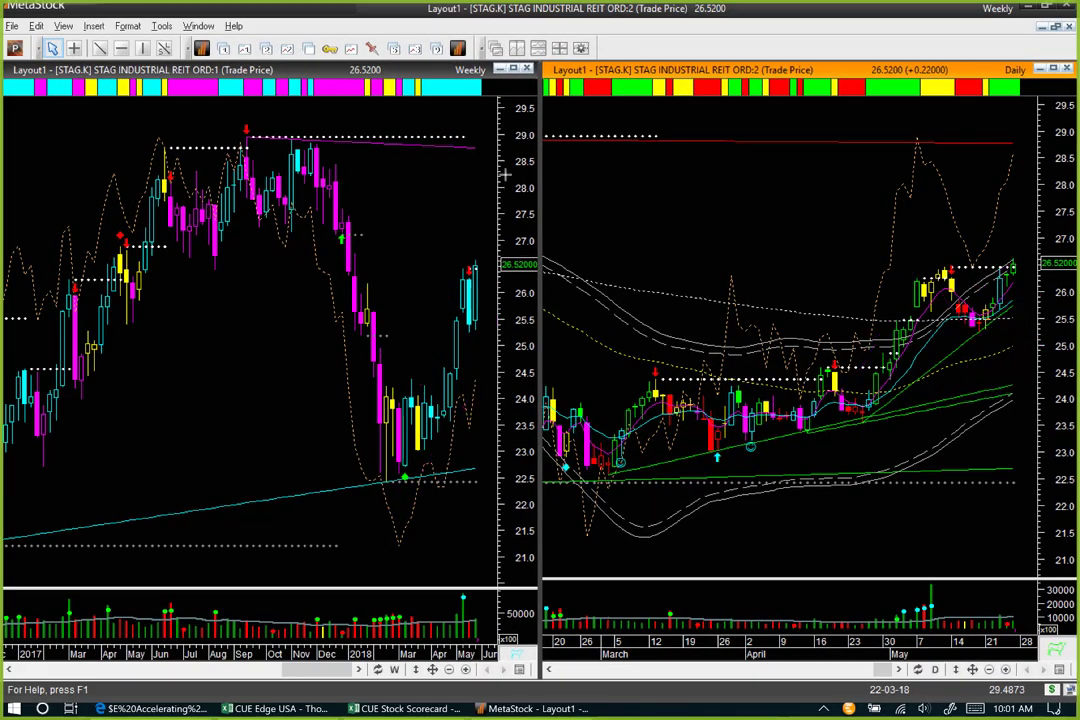
pyautogui.moveTo(488, 325); pyautogui.dragTo(500, 242)
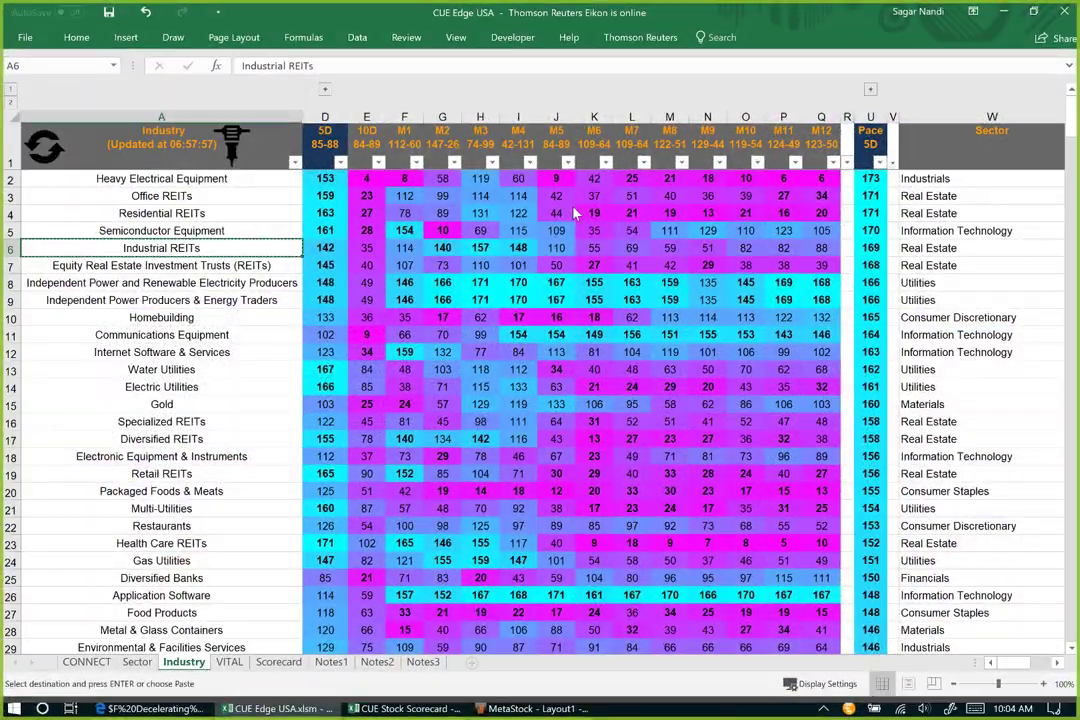
# Step: Return to the CUE Edge USA workbook, sort the industries by 5D pace, lowest first, and highlight the first eight names and pace values
pyautogui.click(560, 231)
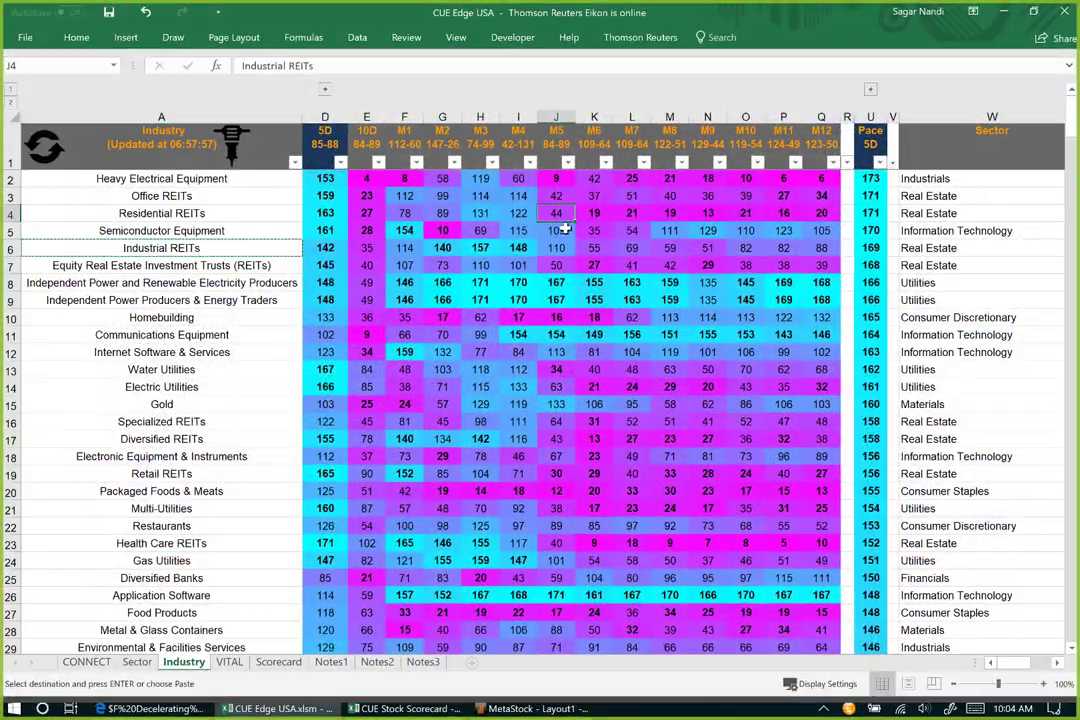
pyautogui.press('Escape')
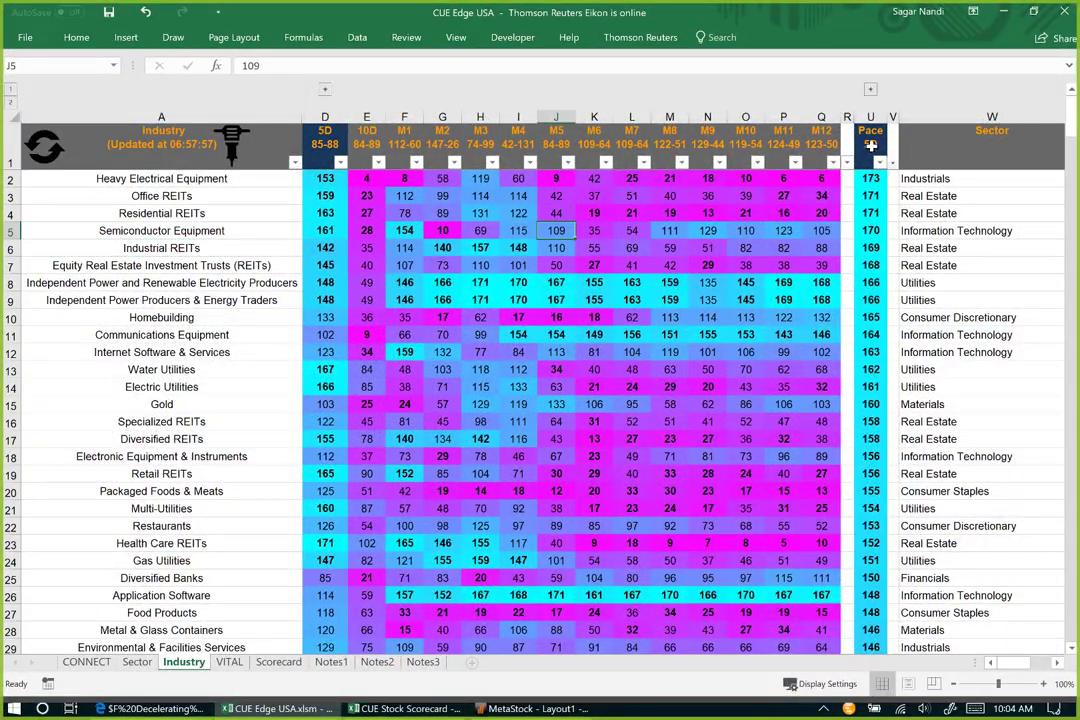
pyautogui.click(870, 143)
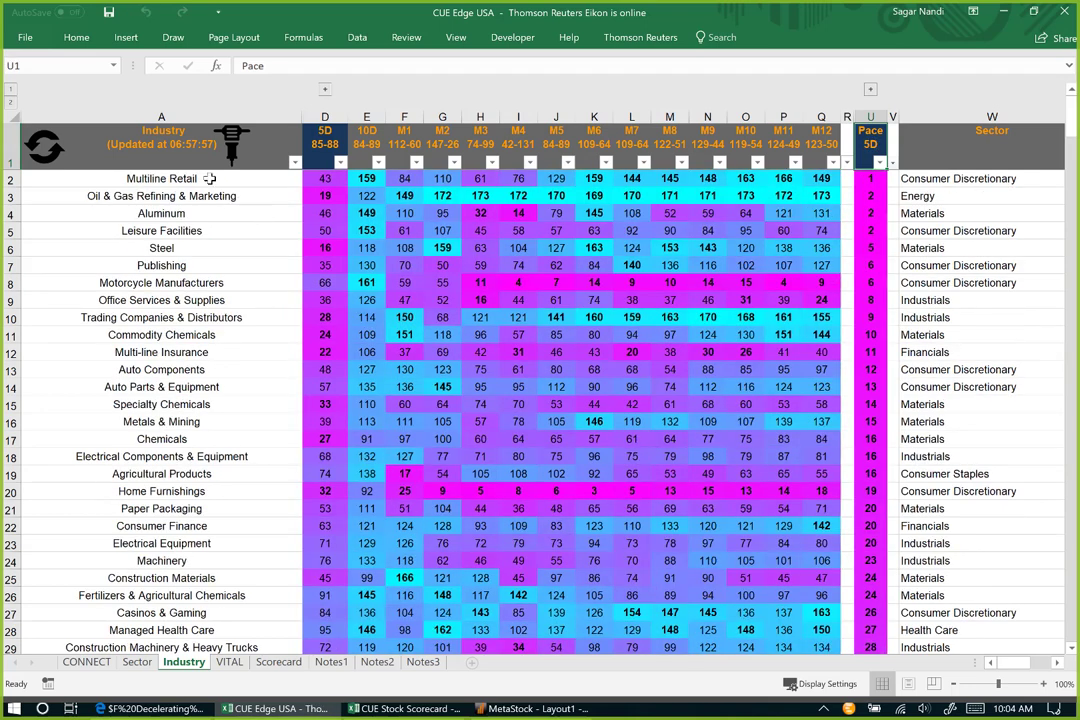
pyautogui.moveTo(180, 180); pyautogui.dragTo(180, 300)
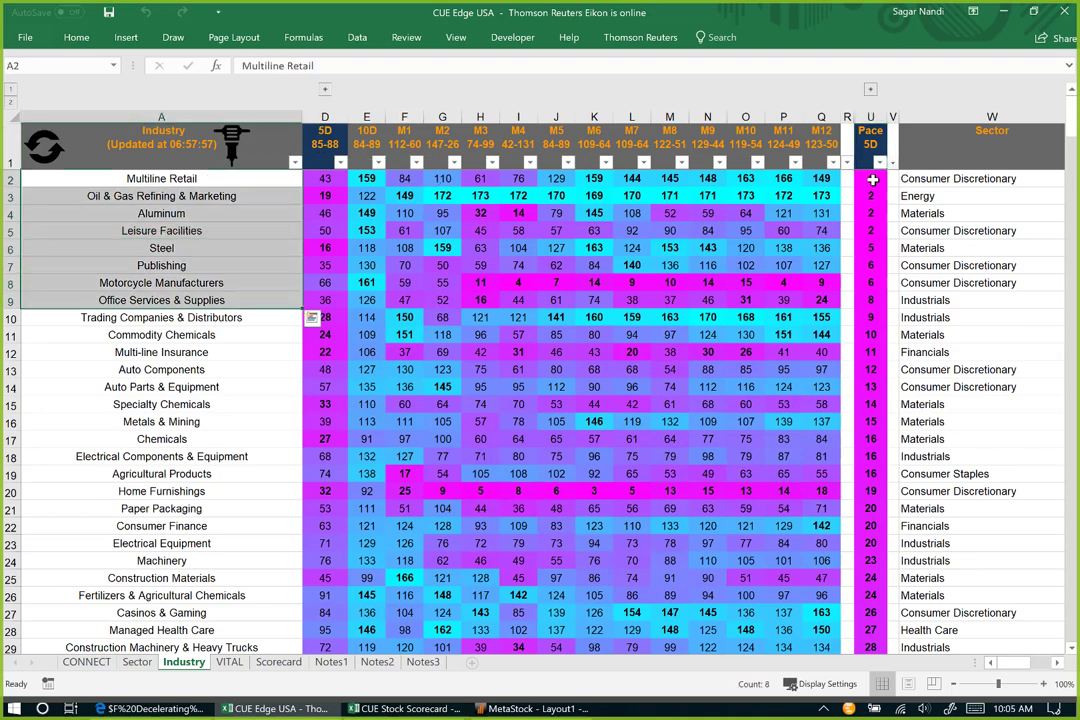
pyautogui.moveTo(871, 185); pyautogui.dragTo(871, 300)
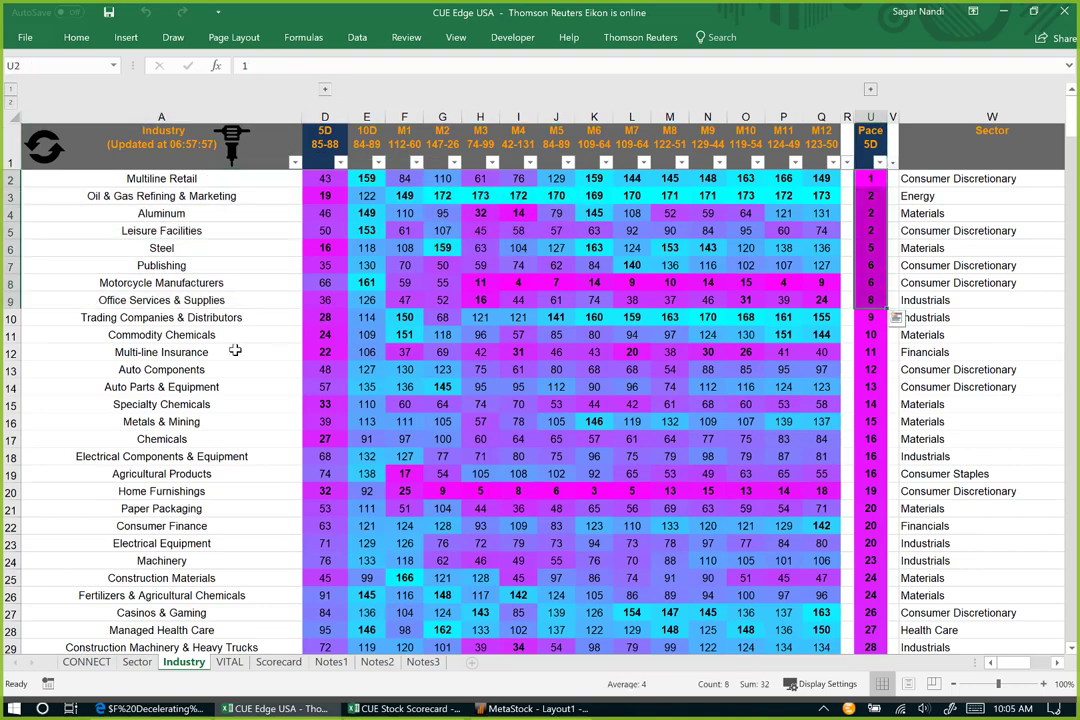
# Step: Highlight the Steel industry row, drill down into its stocks and show their VITAL sheet
pyautogui.click(12, 248)
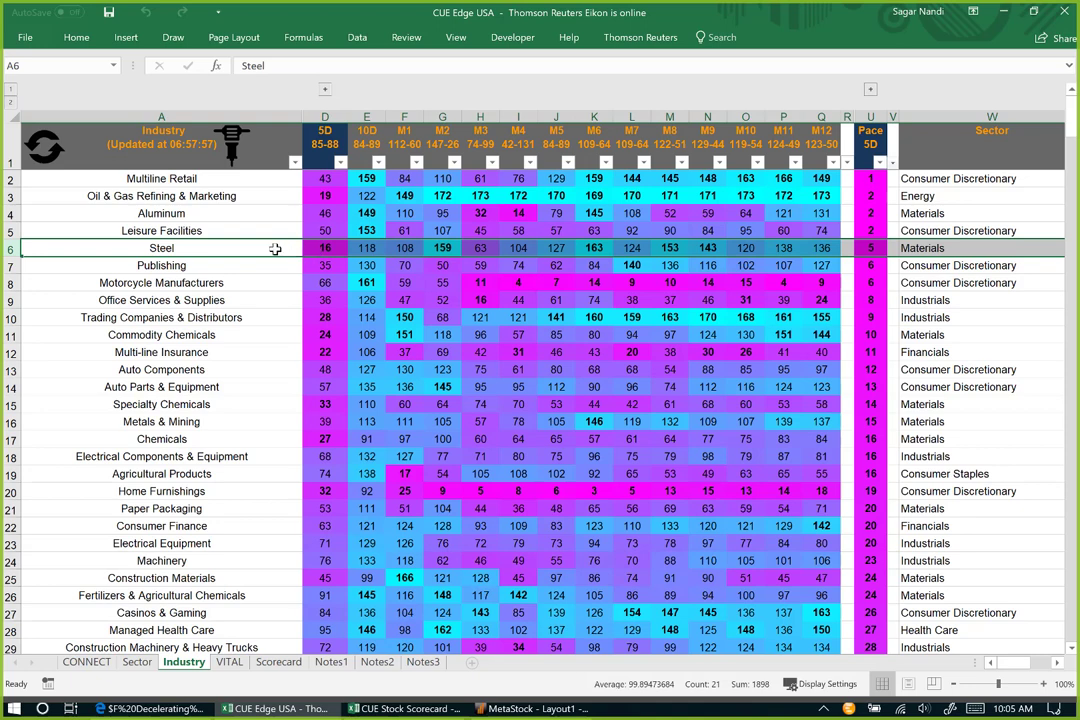
pyautogui.click(230, 148)
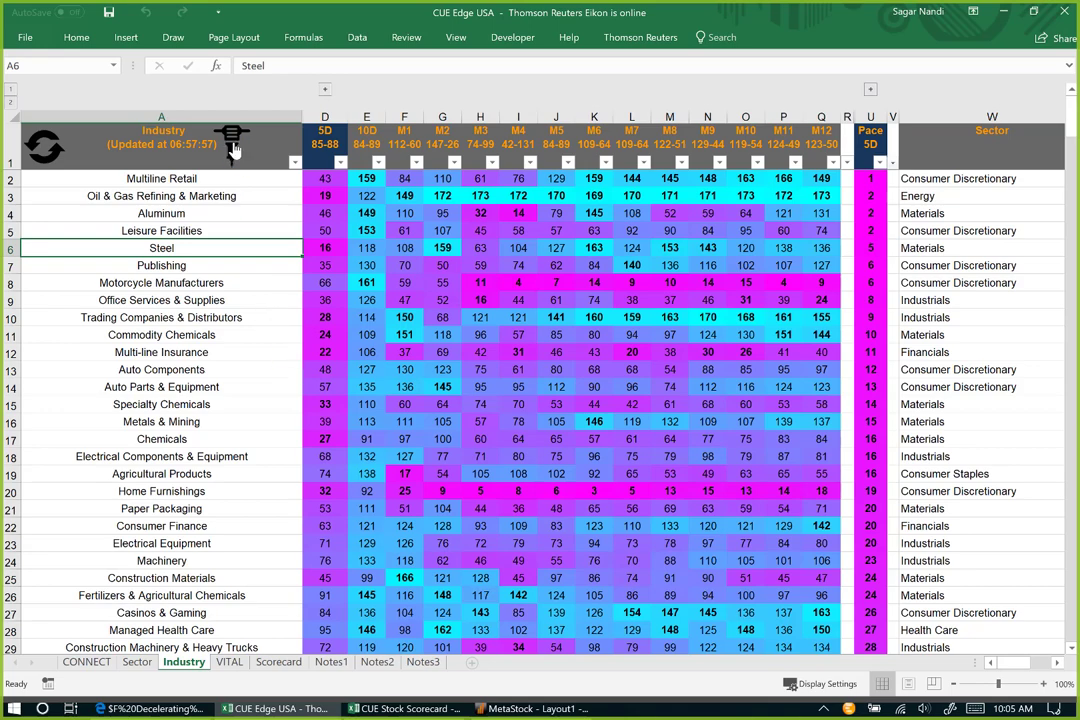
pyautogui.click(229, 662)
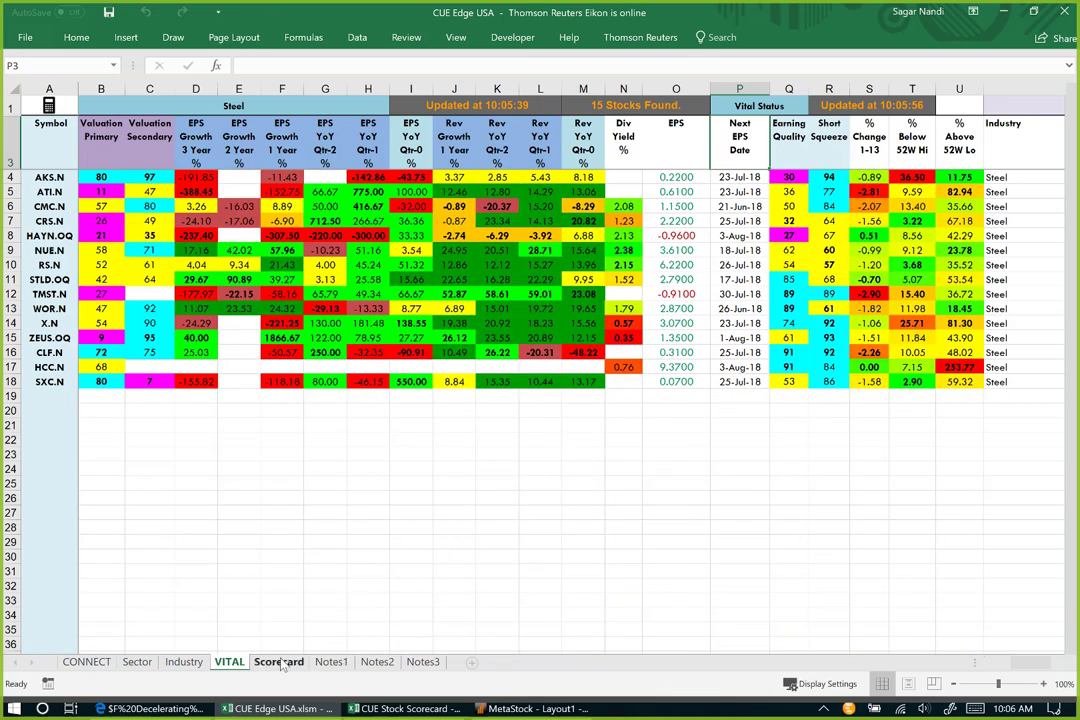
# Step: Go to the Performance section of the Steel stocks' Scorecard sheet and sort the stocks by 5D percentage, highest first
pyautogui.click(280, 662)
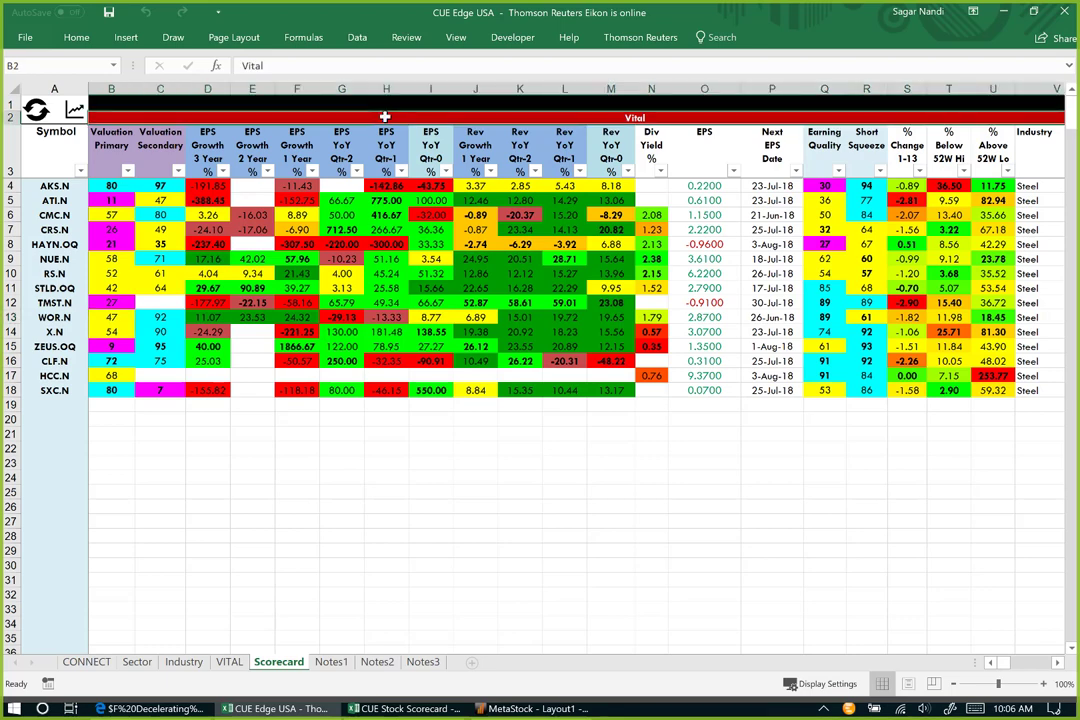
pyautogui.hotkey('ctrl', 'Right')
pyautogui.hotkey('ctrl', 'Right')
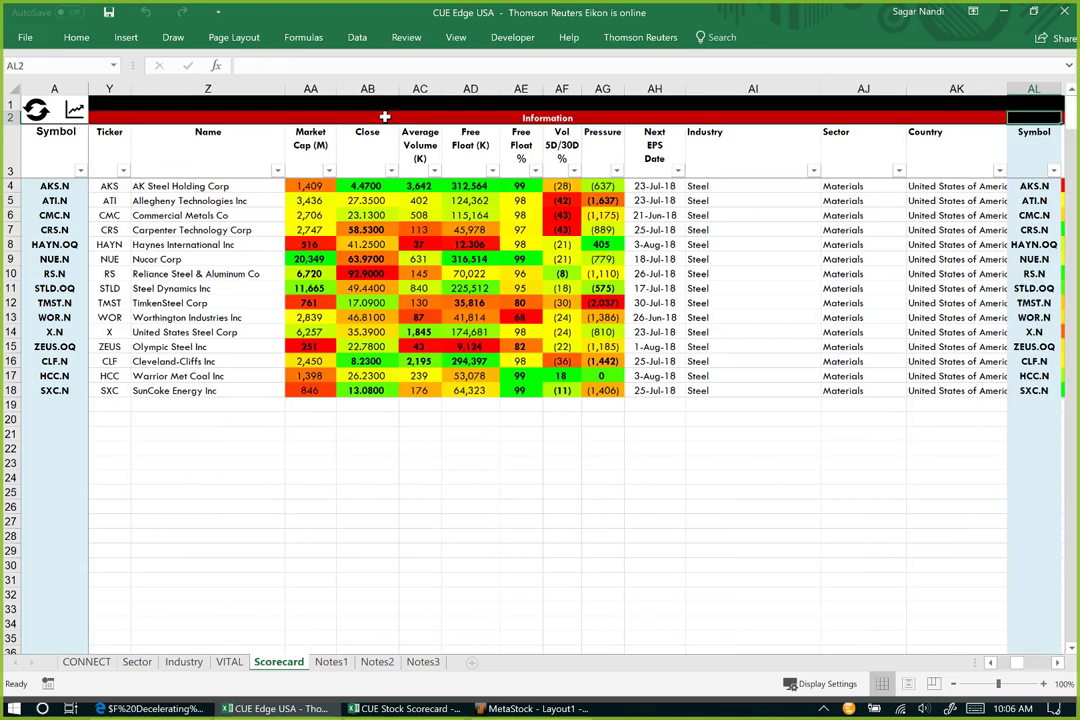
pyautogui.hotkey('ctrl', 'Right')
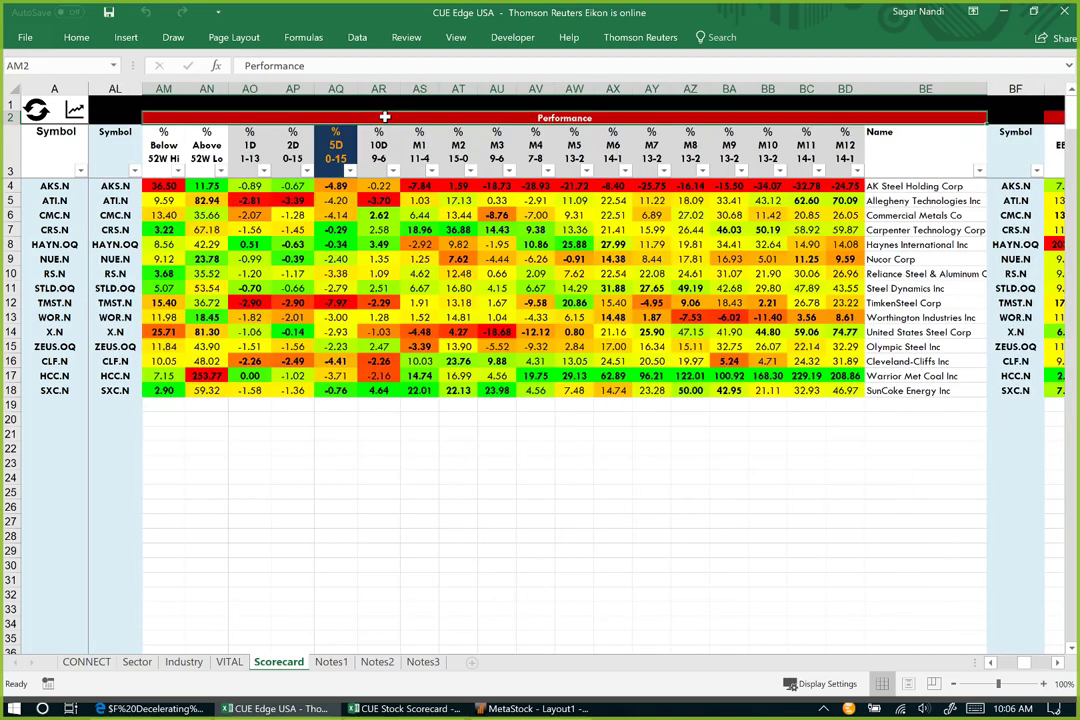
pyautogui.click(335, 150)
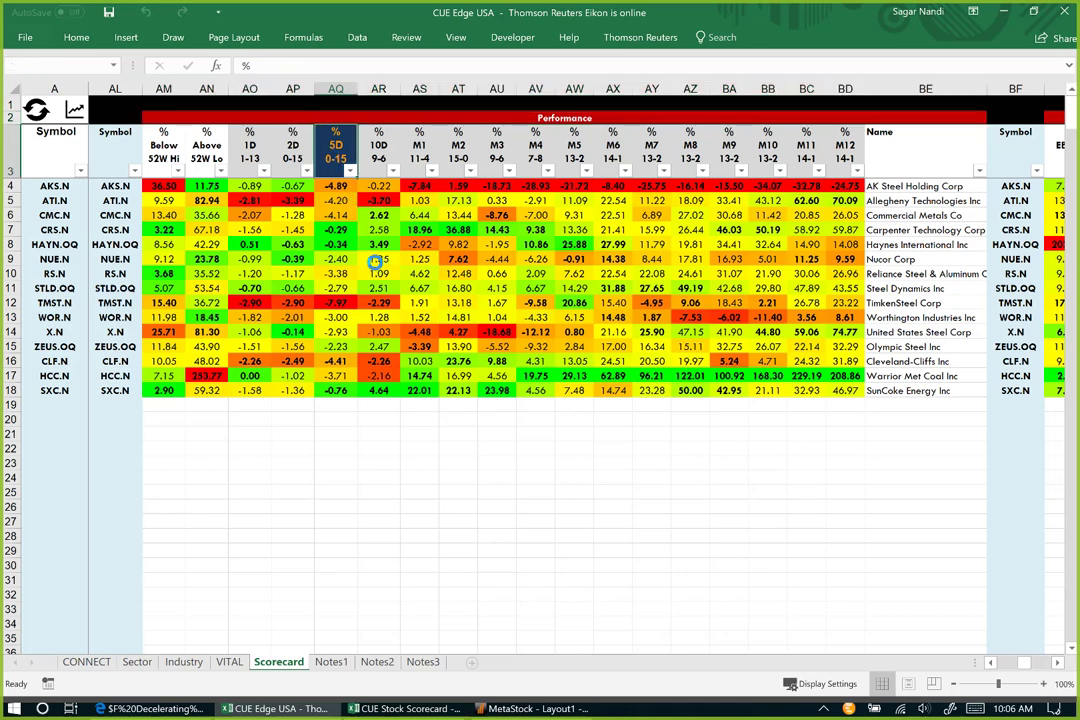
pyautogui.doubleClick(335, 150)
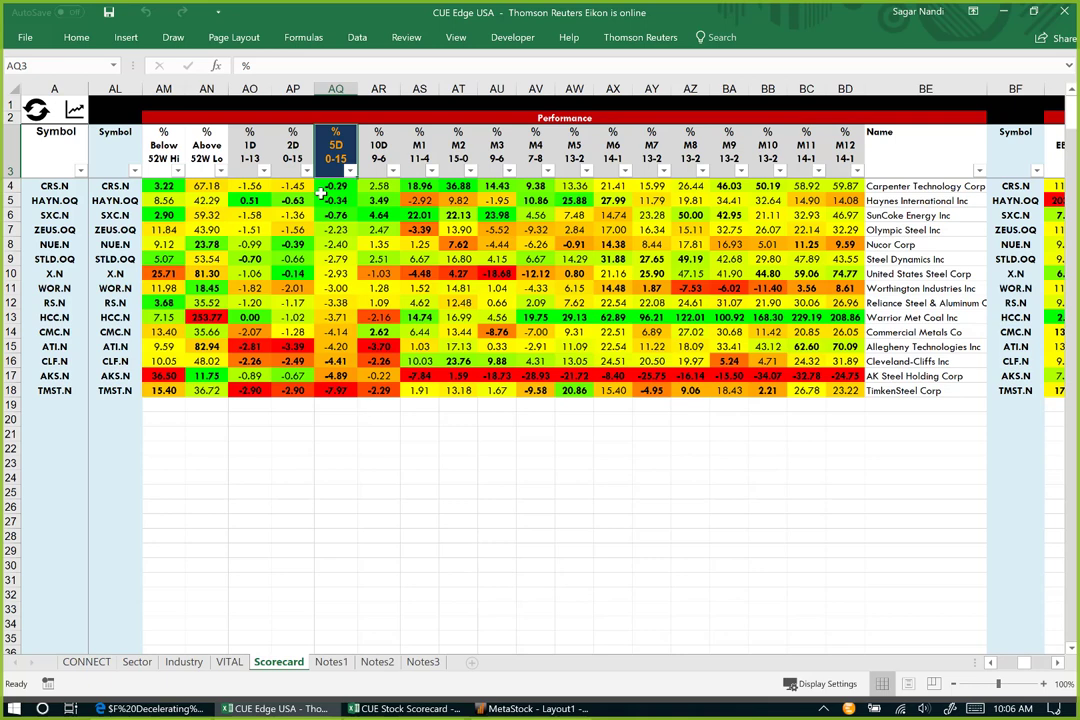
# Step: Select the Steel stocks' 5D percentages to read their average, and highlight Warrior Met Coal's 5D to M12 and TimkenSteel's 5D to M2 performance
pyautogui.moveTo(322, 187); pyautogui.dragTo(336, 405)
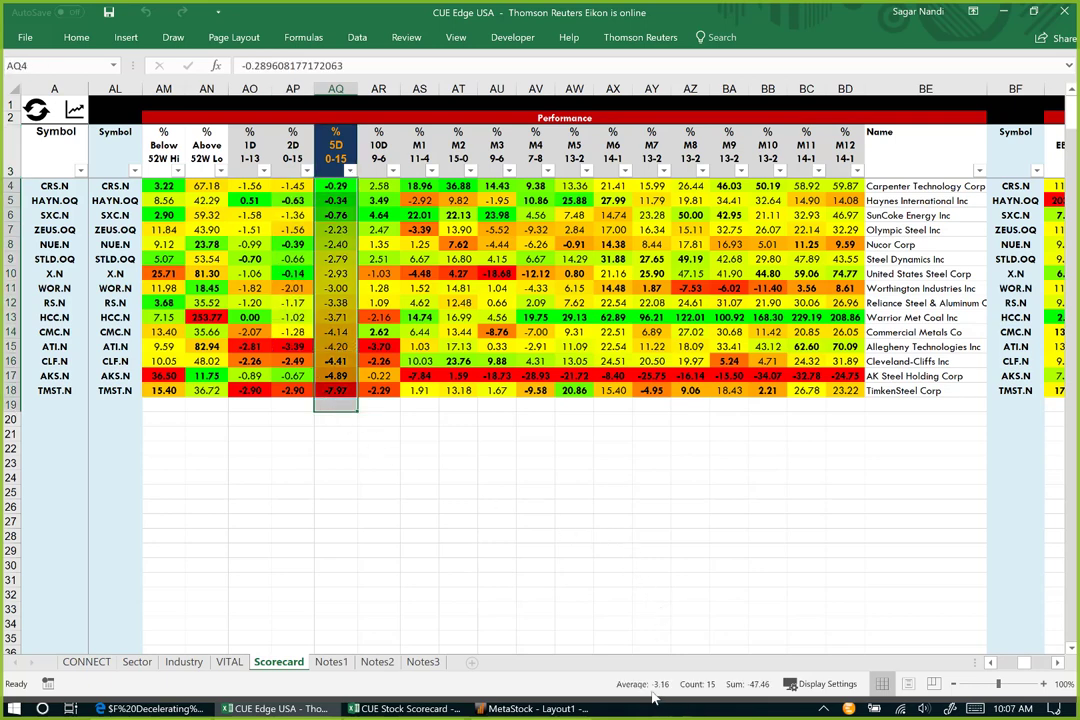
pyautogui.click(452, 404)
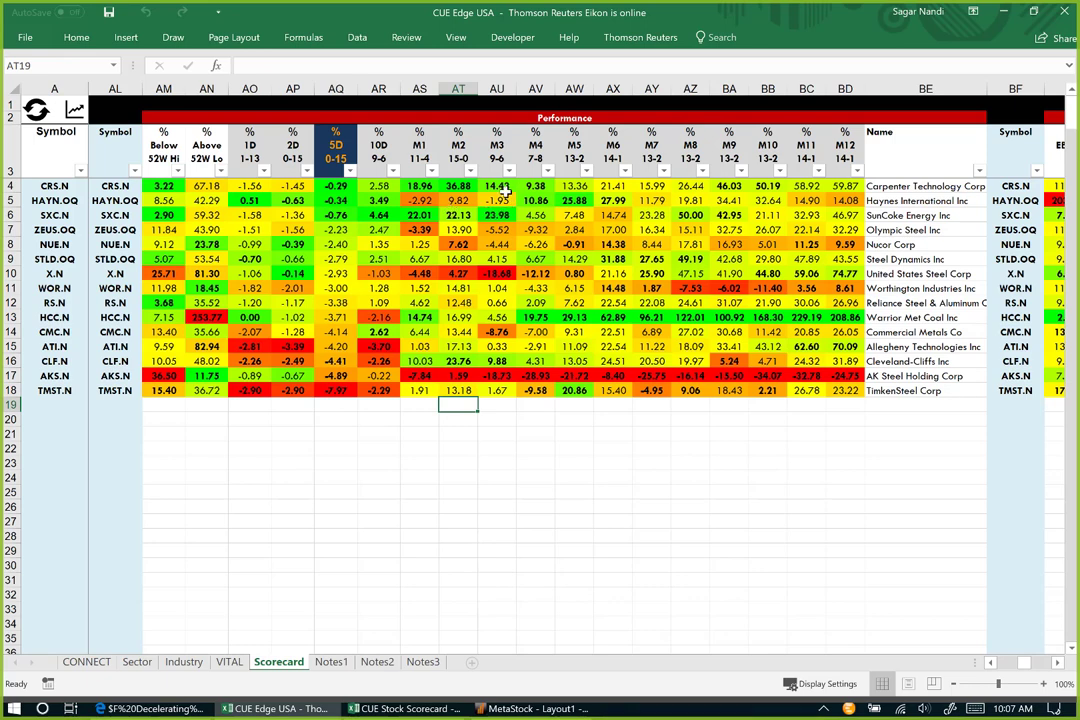
pyautogui.click(845, 317)
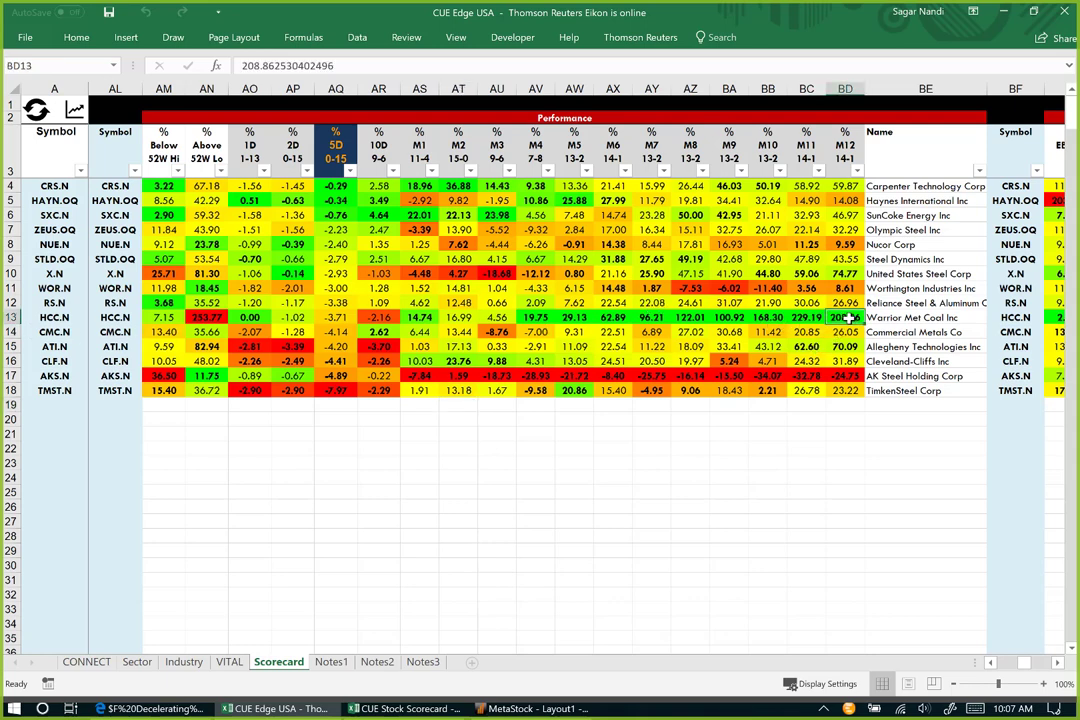
pyautogui.moveTo(848, 317); pyautogui.dragTo(341, 318)
pyautogui.moveTo(337, 391); pyautogui.dragTo(458, 391)
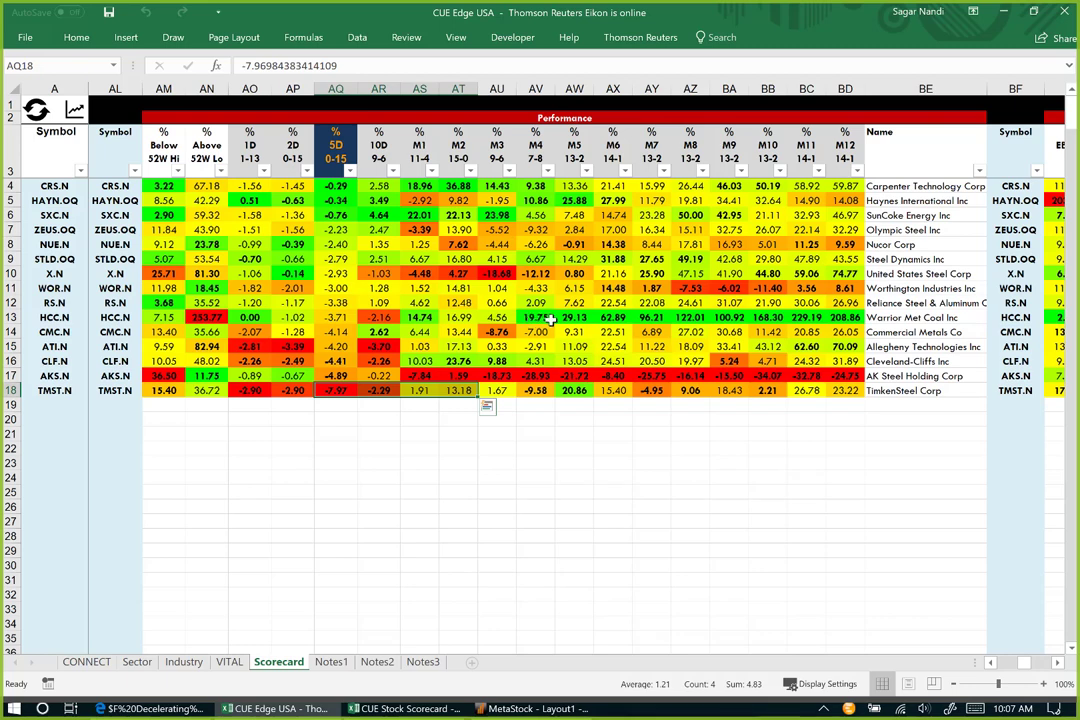
pyautogui.moveTo(538, 318); pyautogui.dragTo(845, 318)
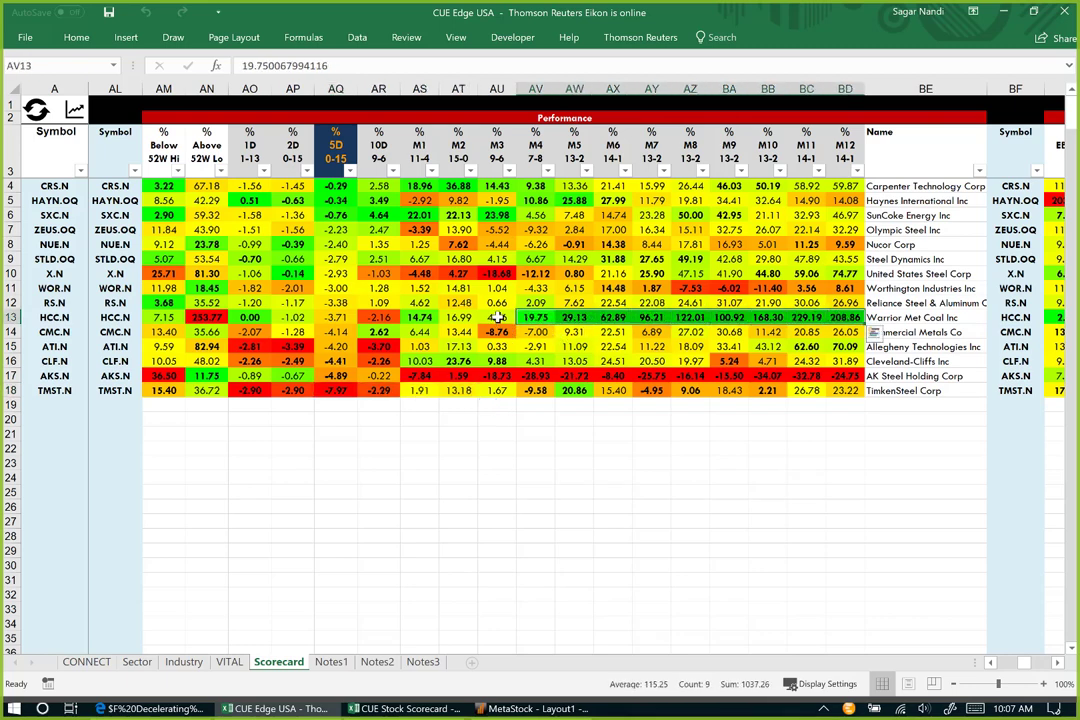
pyautogui.moveTo(497, 318); pyautogui.dragTo(334, 318)
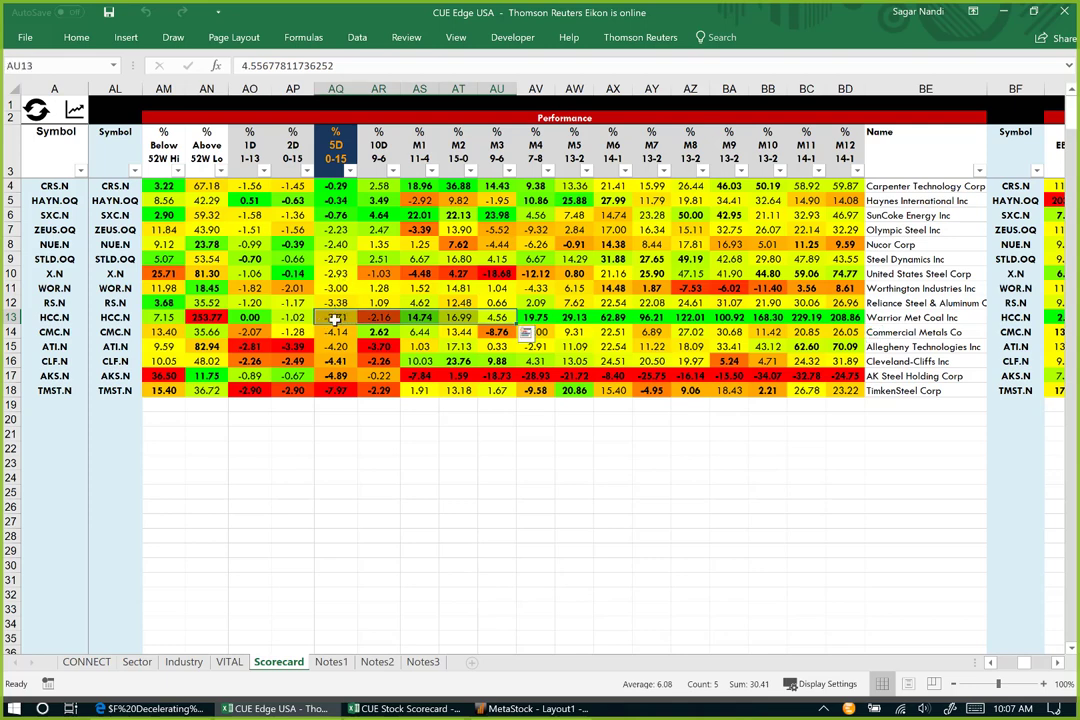
pyautogui.click(335, 318)
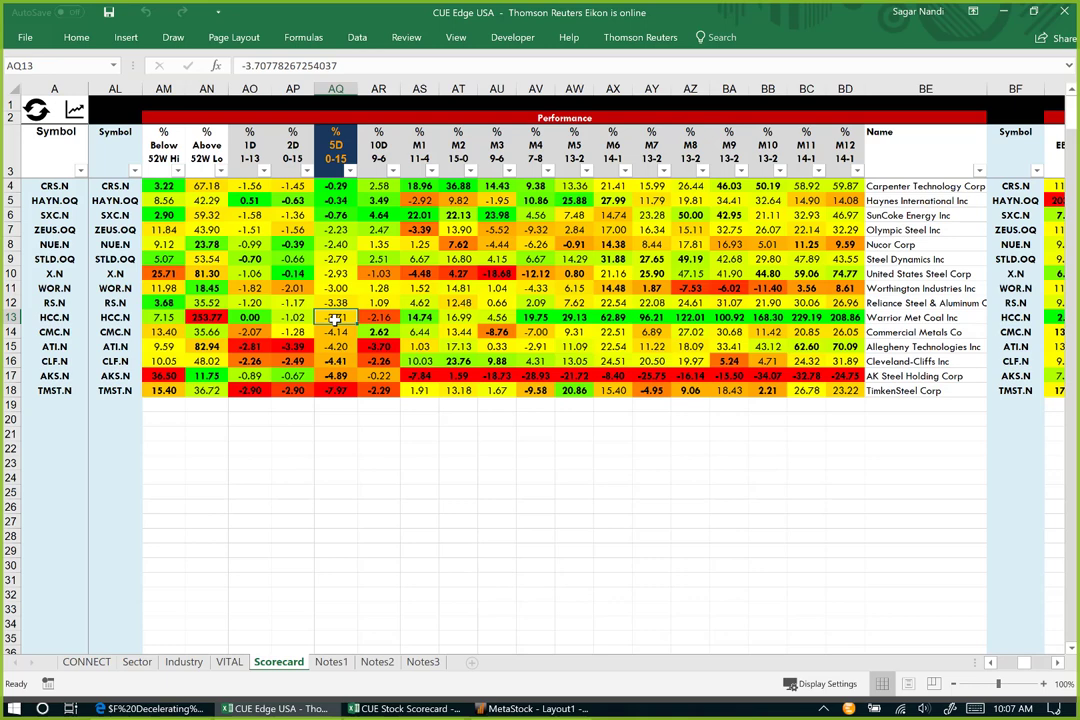
# Step: Return to the Vital section, switch to the CUE Stock Scorecard workbook and highlight the RYI row among the Steel stocks
pyautogui.hscroll(-15, 335, 318)
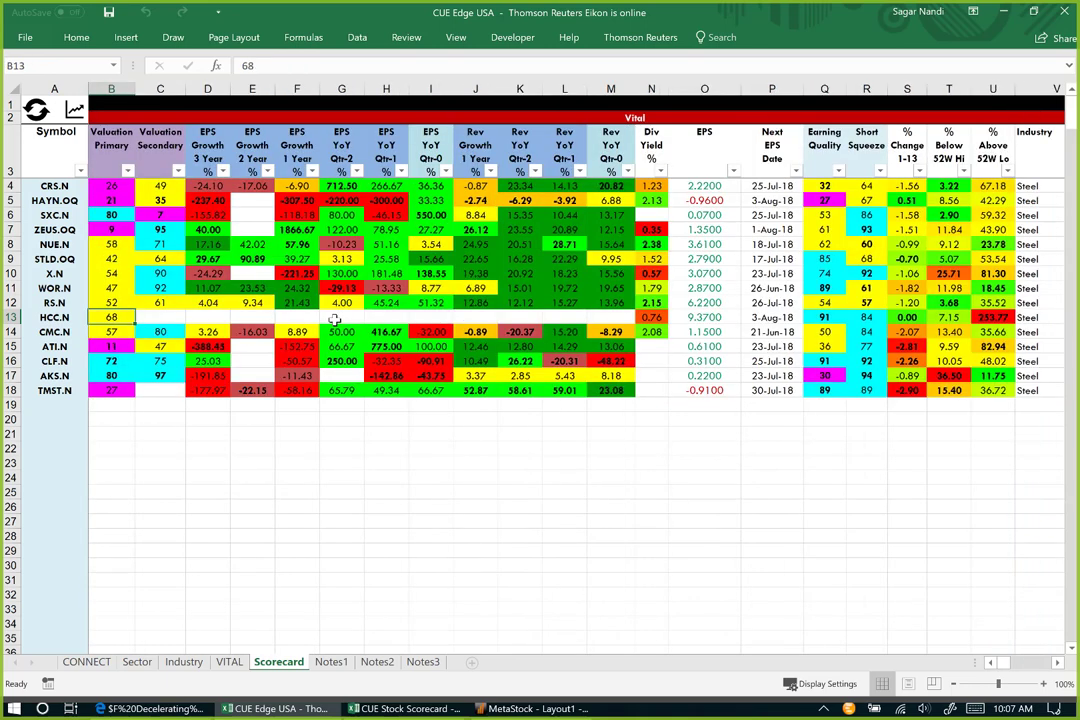
pyautogui.click(160, 404)
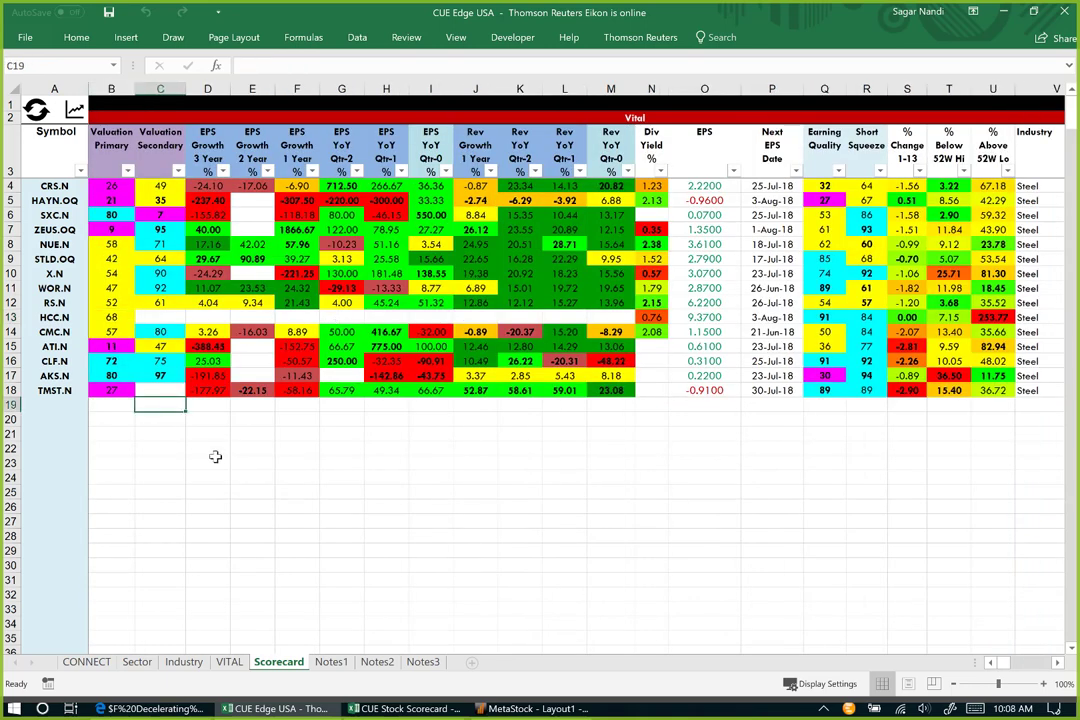
pyautogui.hotkey('alt', 'Tab')
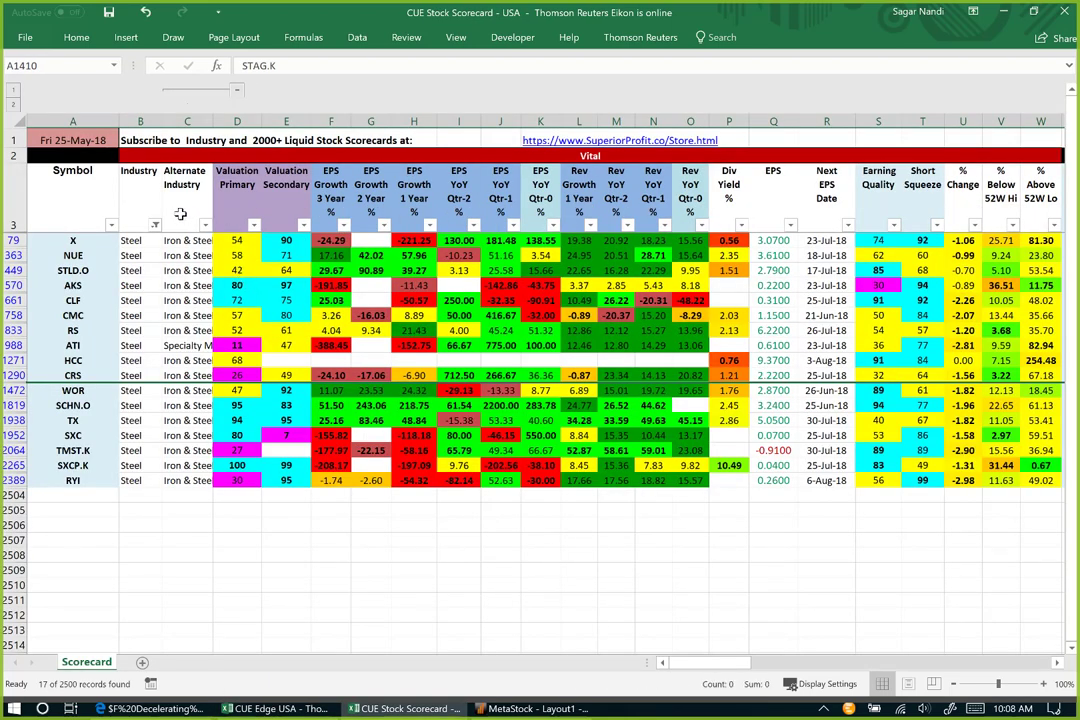
pyautogui.click(14, 481)
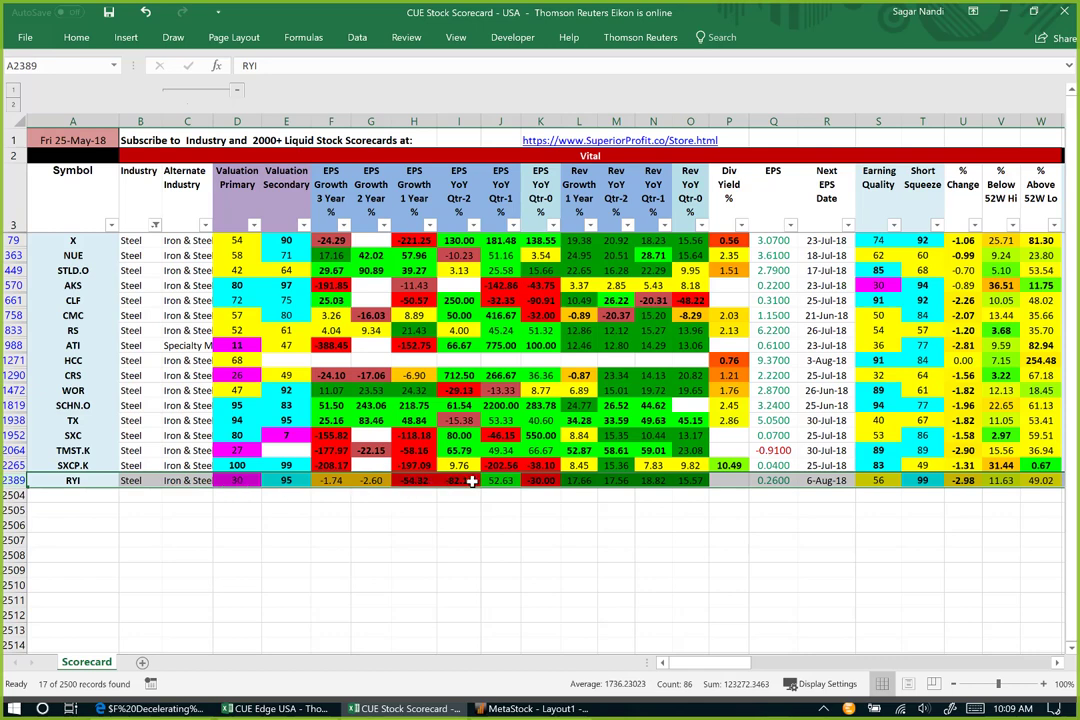
pyautogui.click(393, 504)
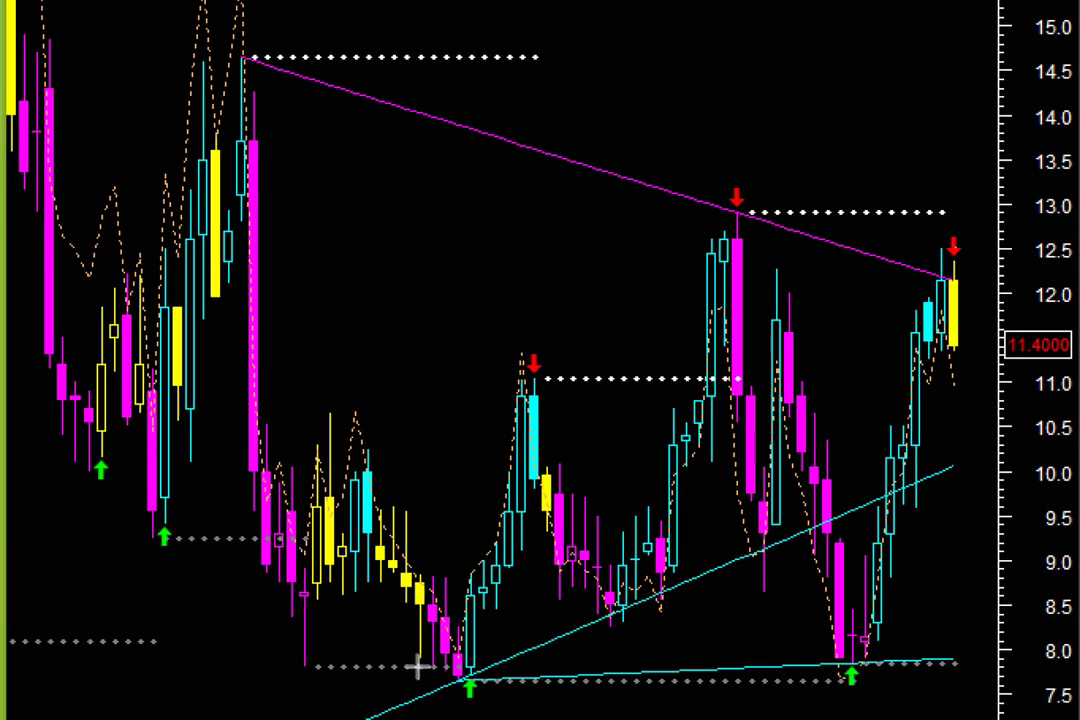
# Step: On RYI's weekly MetaStock chart, mark the support levels near 7.8 and 8.1, the volume spike and the rebound candle with arrows
pyautogui.moveTo(416, 666)
pyautogui.mouseDown()
pyautogui.moveTo(892, 683)
pyautogui.moveTo(923, 646)
pyautogui.moveTo(1037, 655)
pyautogui.mouseUp()
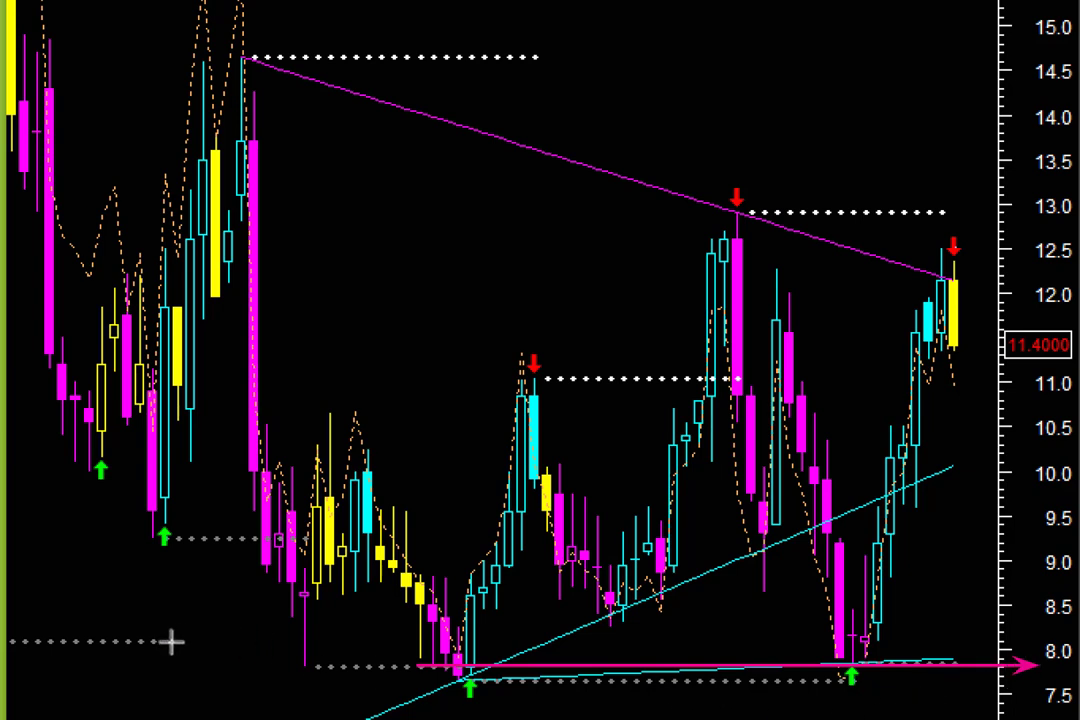
pyautogui.moveTo(160, 642); pyautogui.dragTo(1040, 645)
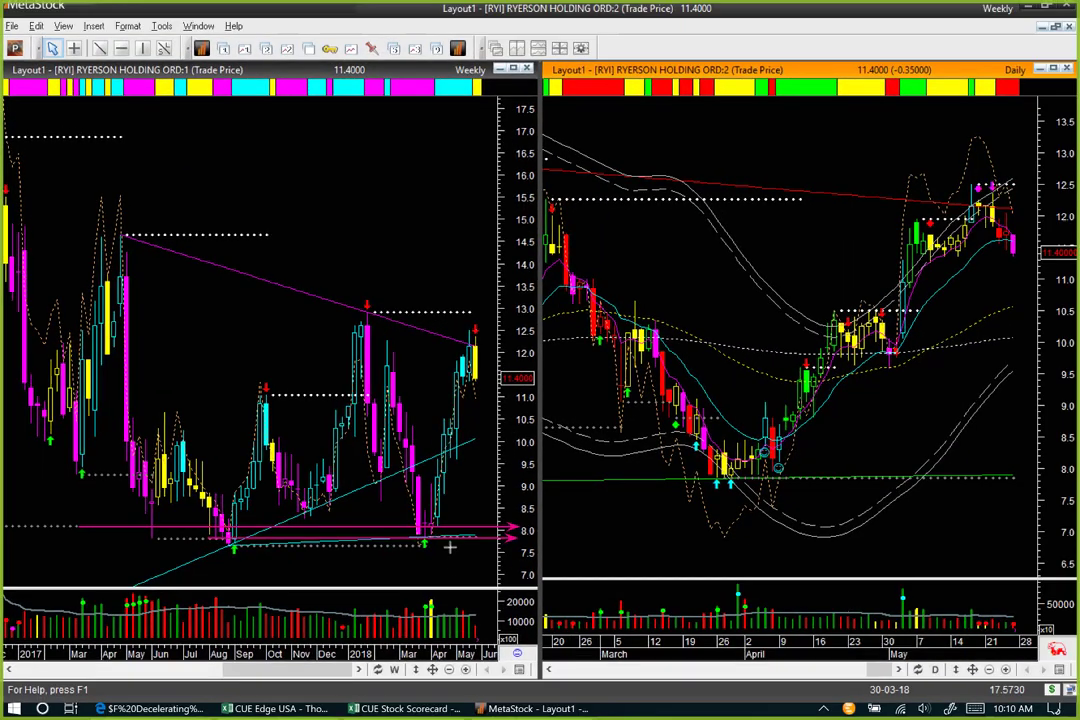
pyautogui.moveTo(400, 564); pyautogui.dragTo(440, 581)
pyautogui.moveTo(485, 510); pyautogui.dragTo(437, 500)
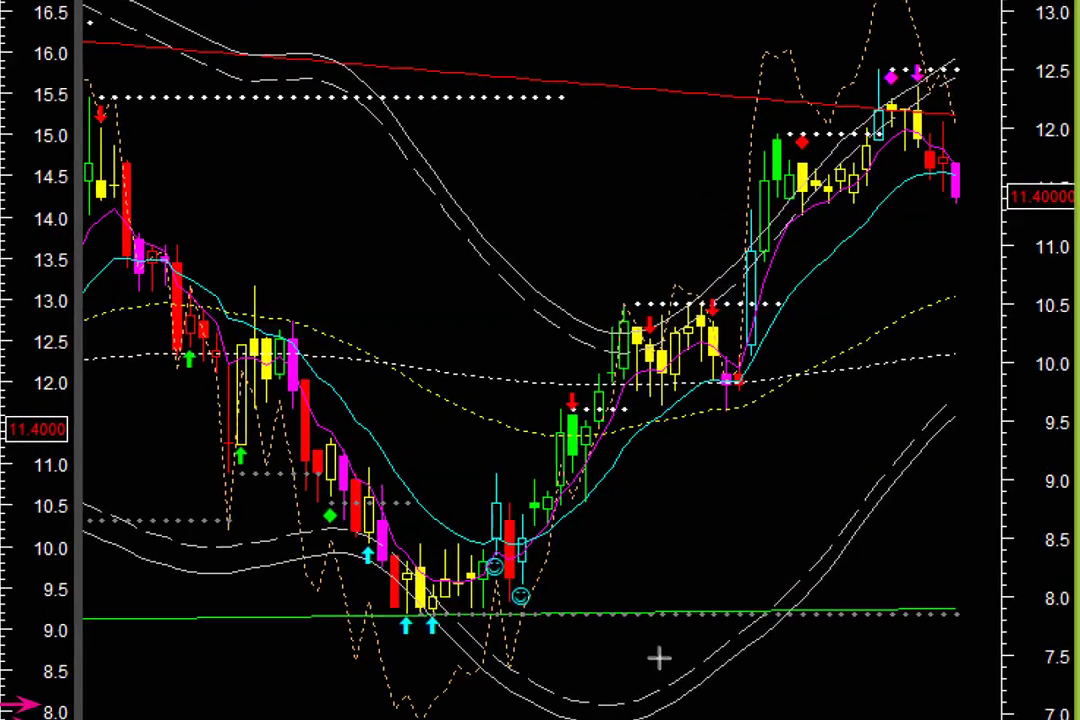
# Step: Mark the early April rise, pullback and smiley-marked entry candles near 8 to 8.5 on RYI's daily chart with arrows
pyautogui.moveTo(657, 657)
pyautogui.mouseDown()
pyautogui.moveTo(518, 562)
pyautogui.moveTo(523, 573)
pyautogui.mouseUp()
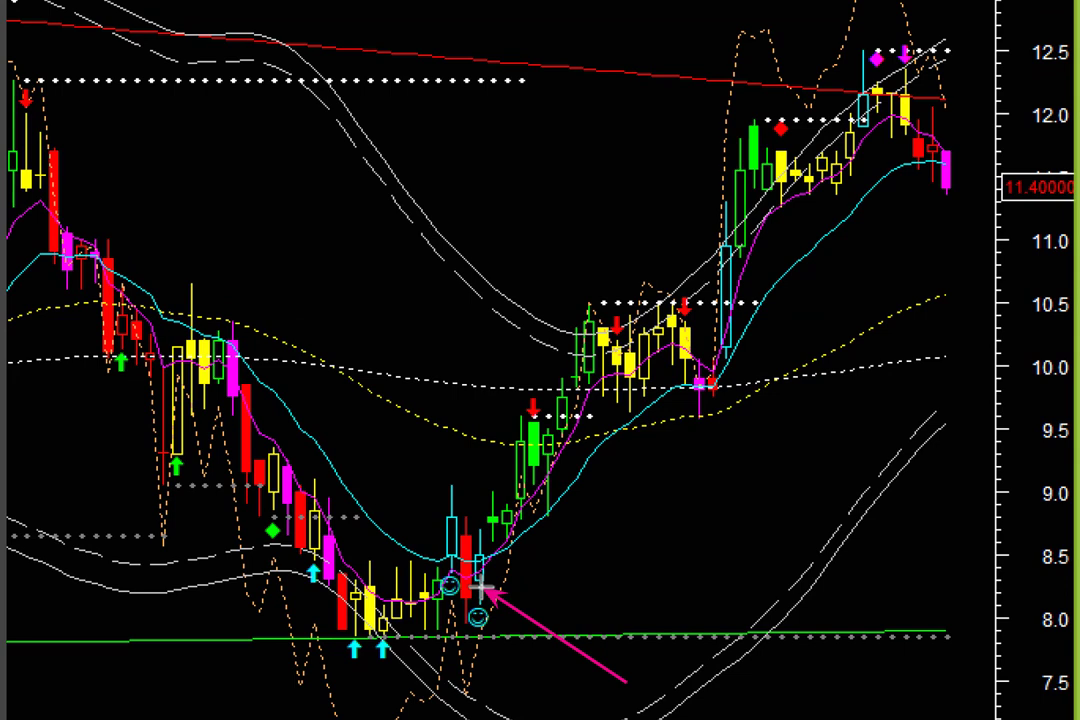
pyautogui.moveTo(366, 582); pyautogui.dragTo(410, 494)
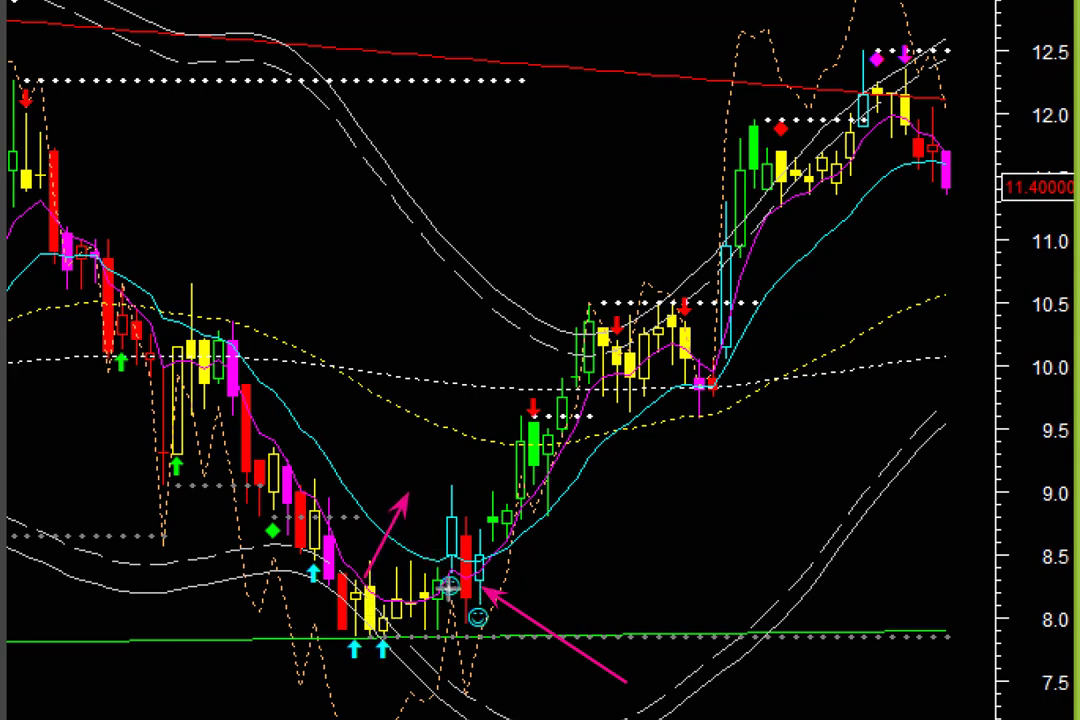
pyautogui.moveTo(455, 555); pyautogui.dragTo(468, 625)
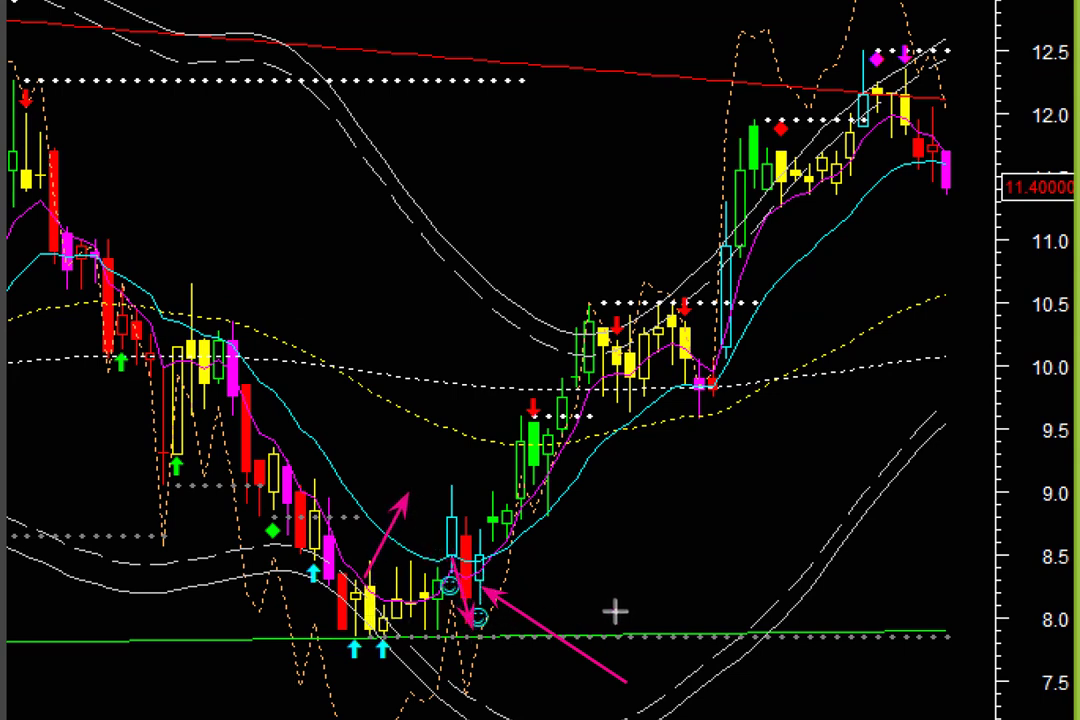
pyautogui.moveTo(614, 611); pyautogui.dragTo(487, 558)
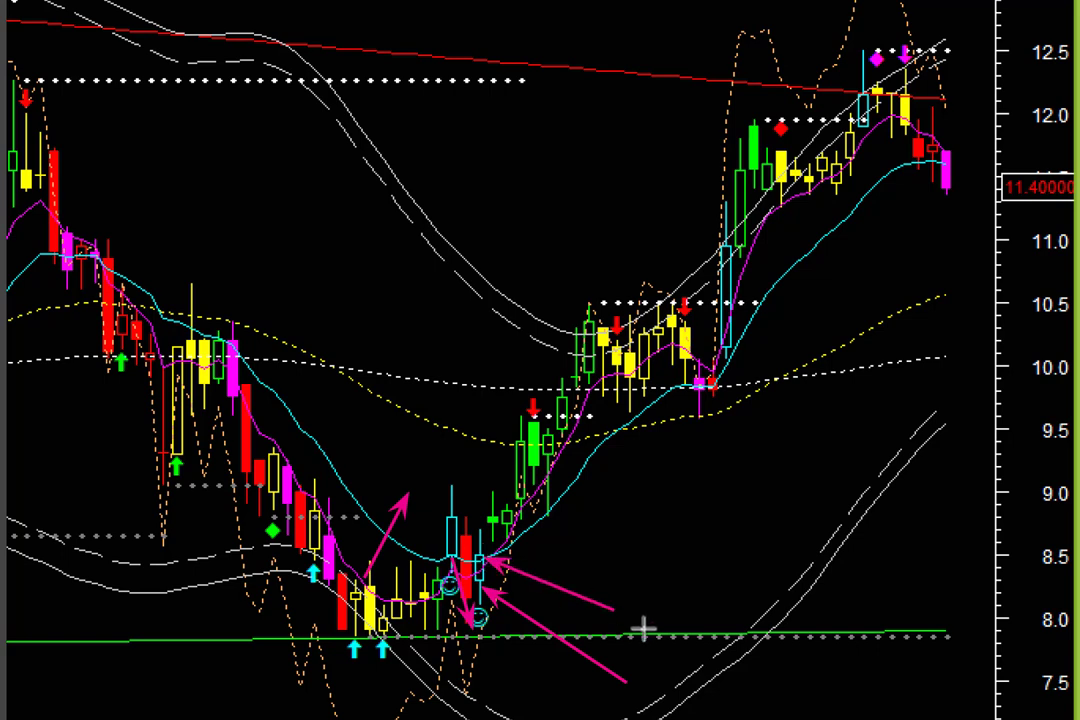
pyautogui.moveTo(560, 716); pyautogui.dragTo(493, 645)
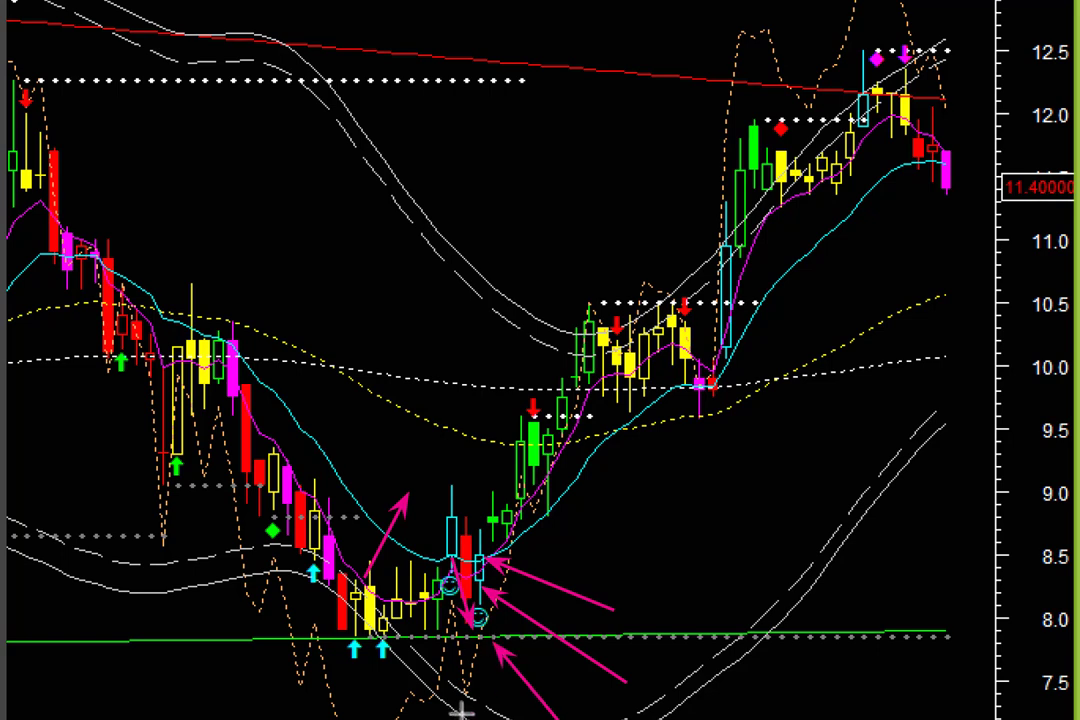
pyautogui.moveTo(400, 718); pyautogui.dragTo(440, 618)
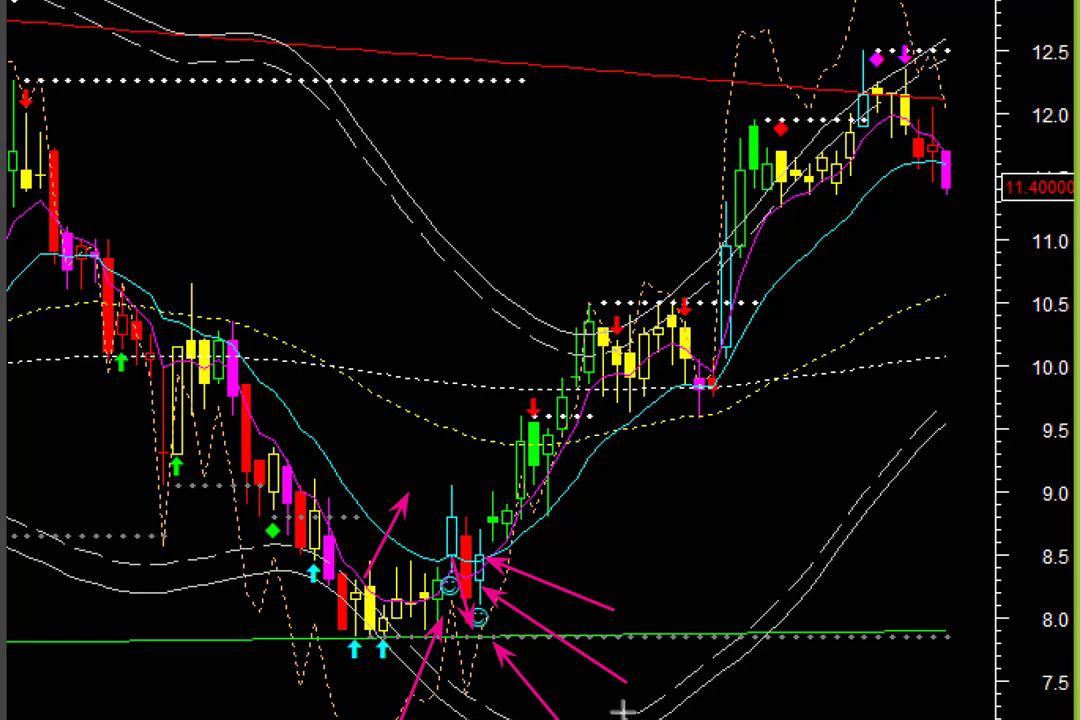
pyautogui.moveTo(694, 701); pyautogui.dragTo(497, 575)
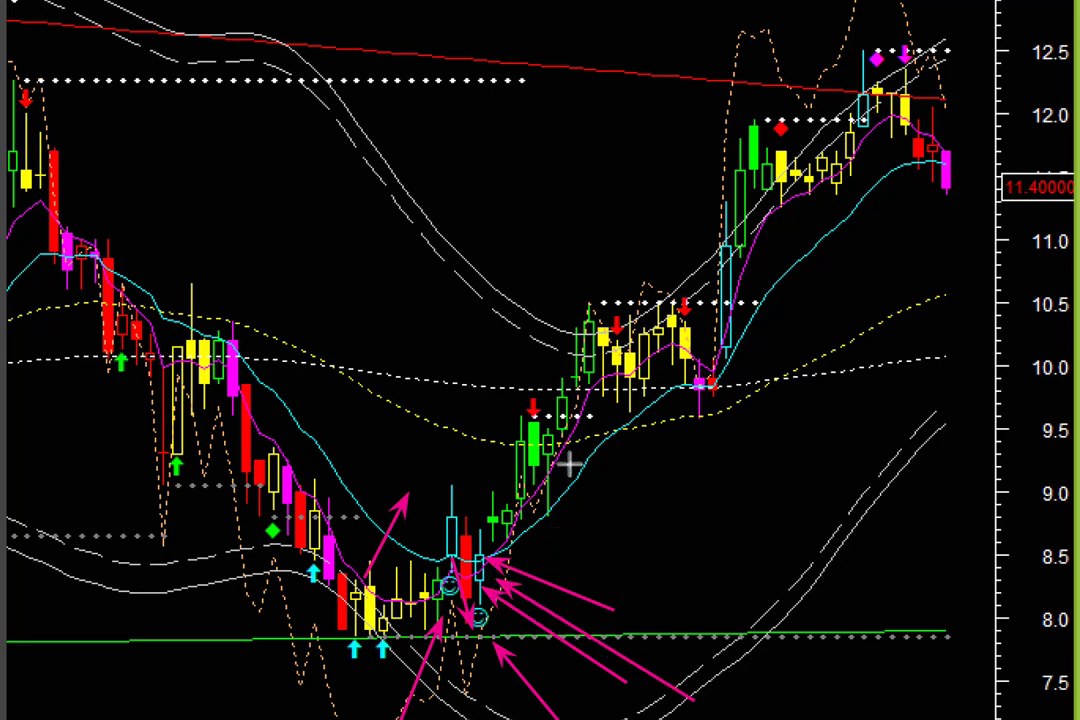
# Step: Mark the daily levels near 9.5 and 9.85, trace RYI's uptrend into May, and point out the red diamond signal near 12
pyautogui.moveTo(519, 438); pyautogui.dragTo(650, 430)
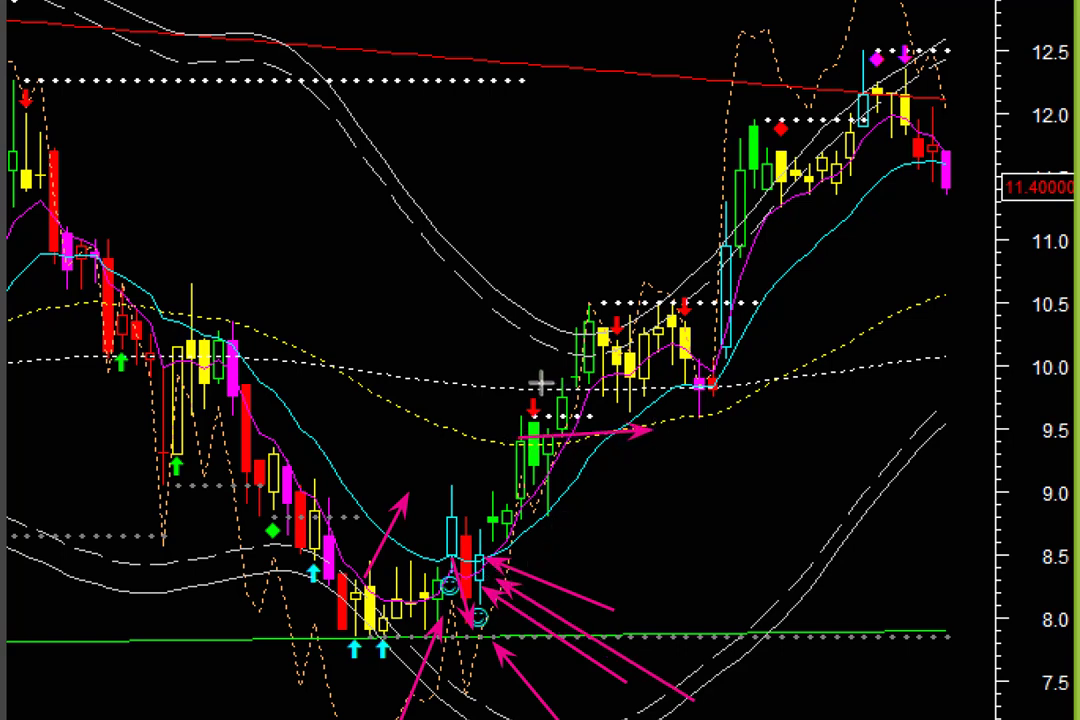
pyautogui.moveTo(540, 383); pyautogui.dragTo(690, 384)
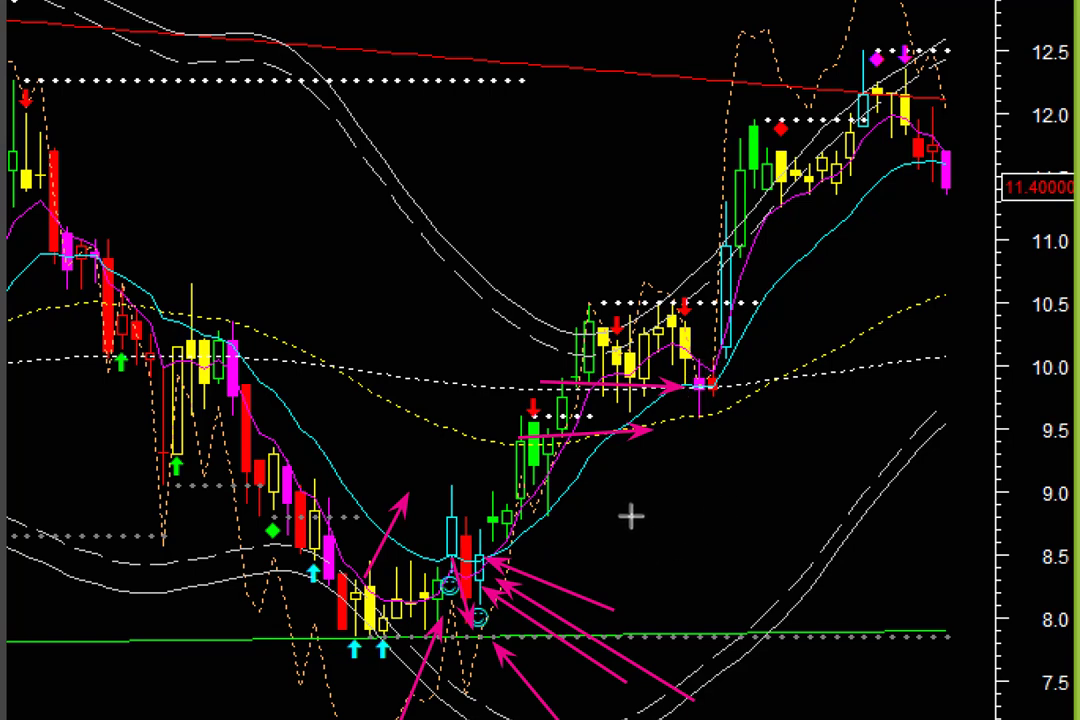
pyautogui.moveTo(620, 533); pyautogui.dragTo(894, 231)
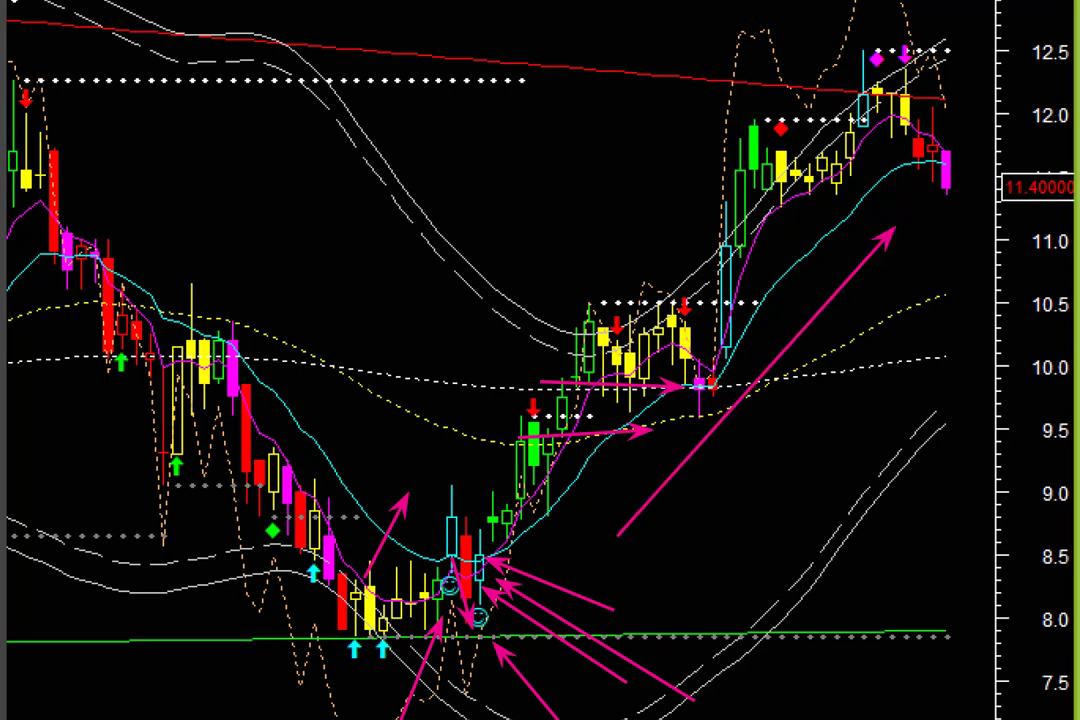
pyautogui.moveTo(733, 2); pyautogui.dragTo(781, 104)
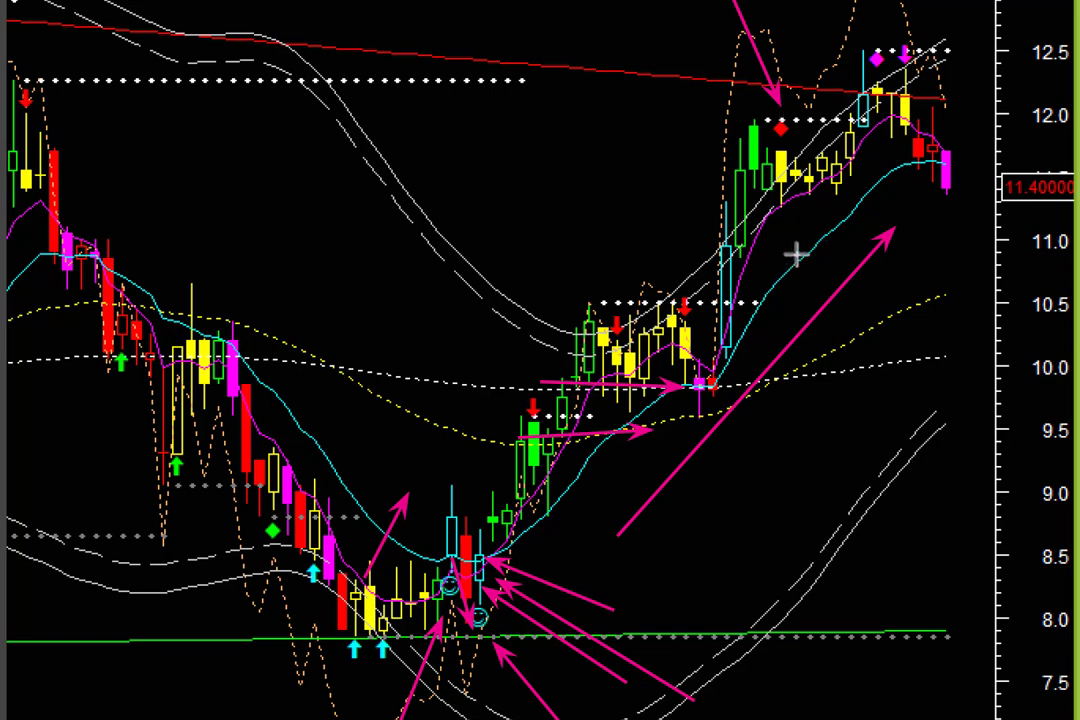
pyautogui.moveTo(785, 283); pyautogui.dragTo(860, 189)
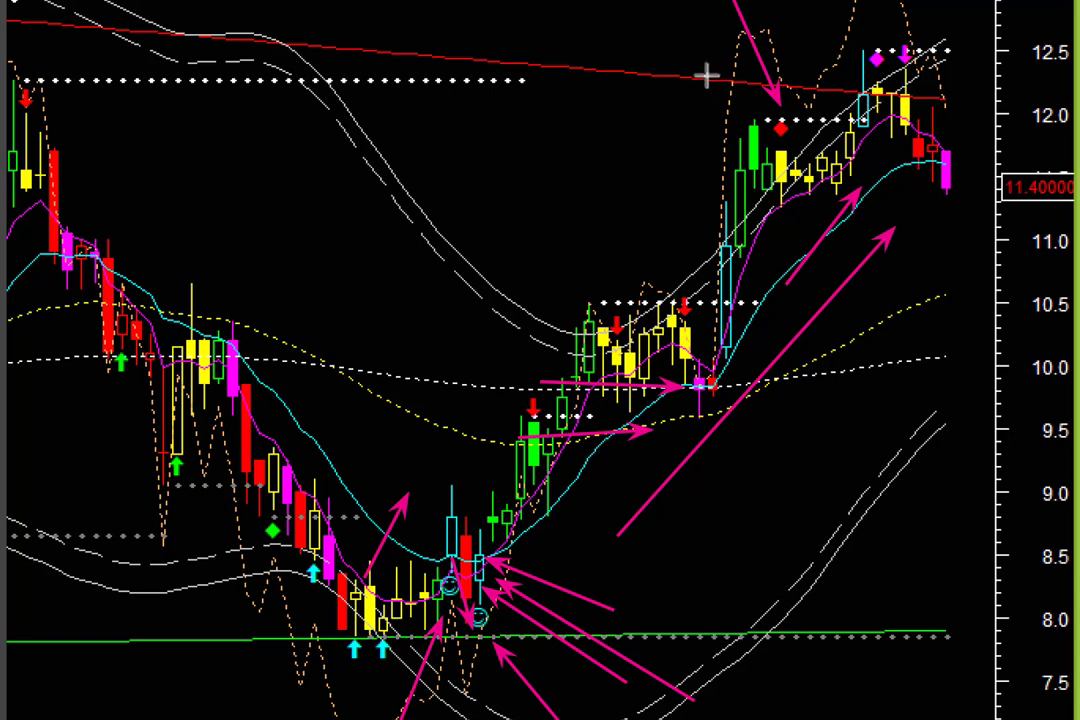
# Step: Trace the daily resistance trendline near 12.2 and point out where the latest weekly candles meet the falling weekly trendline
pyautogui.moveTo(705, 74); pyautogui.dragTo(961, 93)
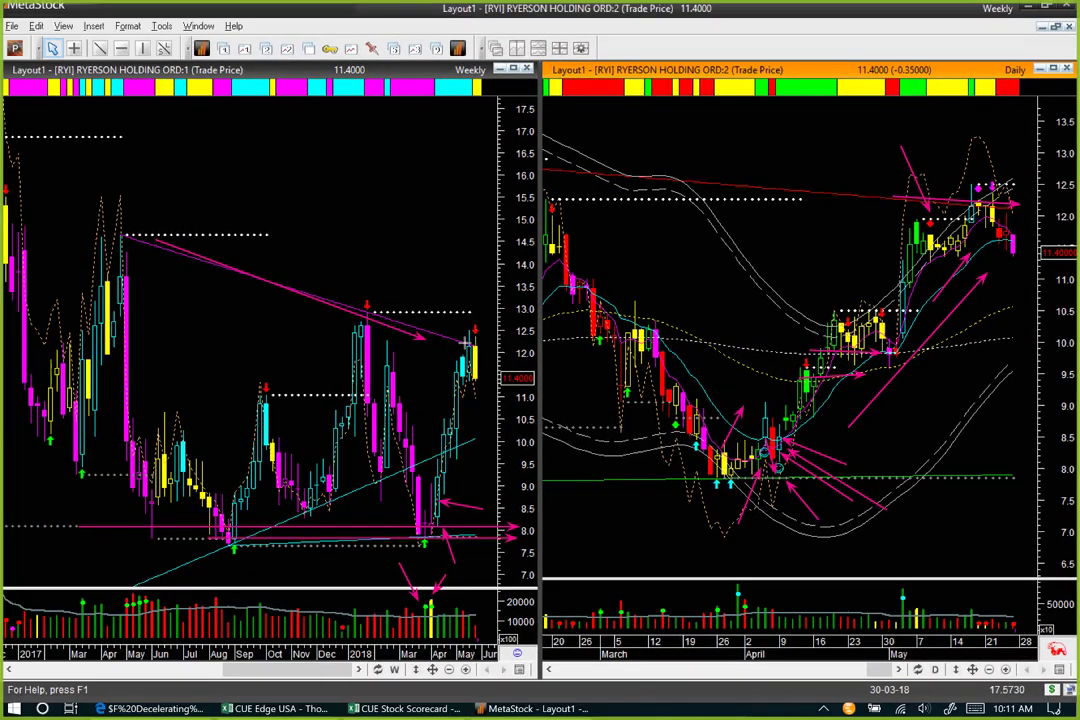
pyautogui.moveTo(466, 340); pyautogui.dragTo(468, 340)
pyautogui.moveTo(452, 283); pyautogui.dragTo(467, 326)
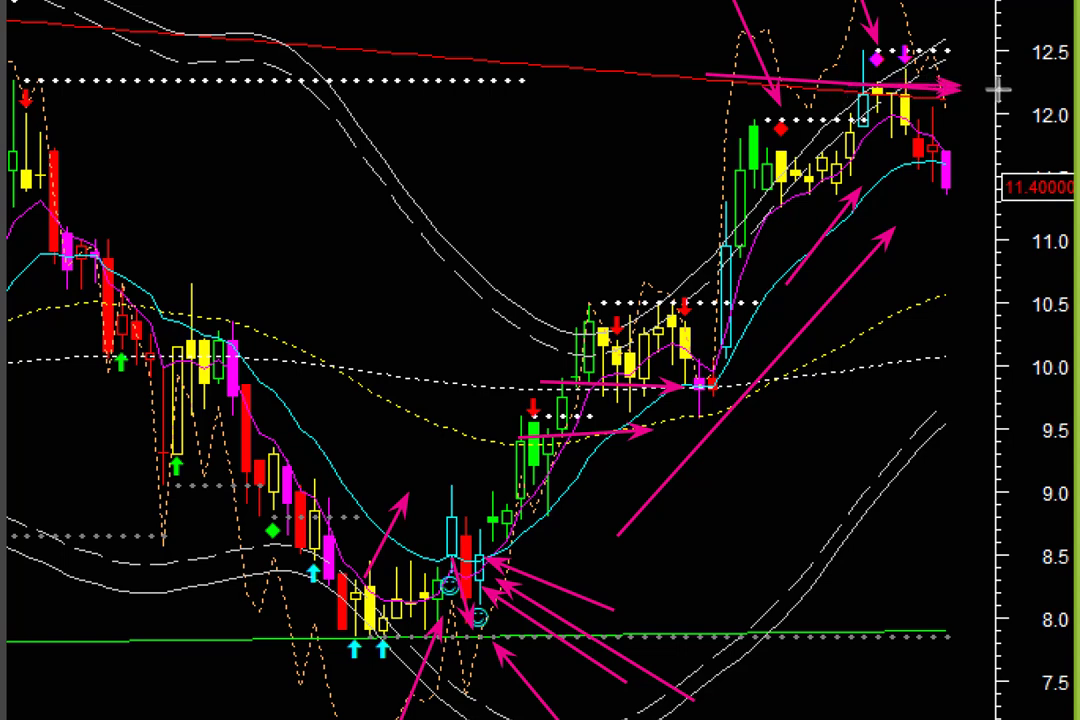
# Step: Extend the daily resistance arrow near 12.2, mark RYI's bearish reversal signal and latest drop, and clear all arrows
pyautogui.moveTo(1000, 90); pyautogui.dragTo(1013, 86)
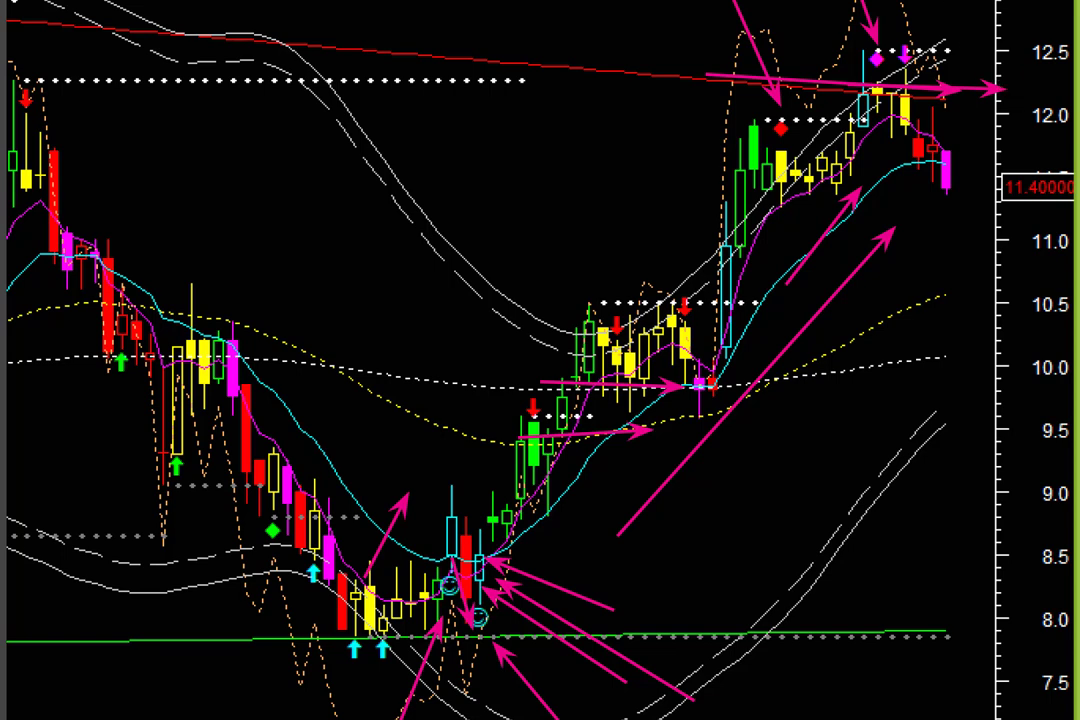
pyautogui.moveTo(941, 2); pyautogui.dragTo(918, 33)
pyautogui.moveTo(950, 121); pyautogui.dragTo(969, 166)
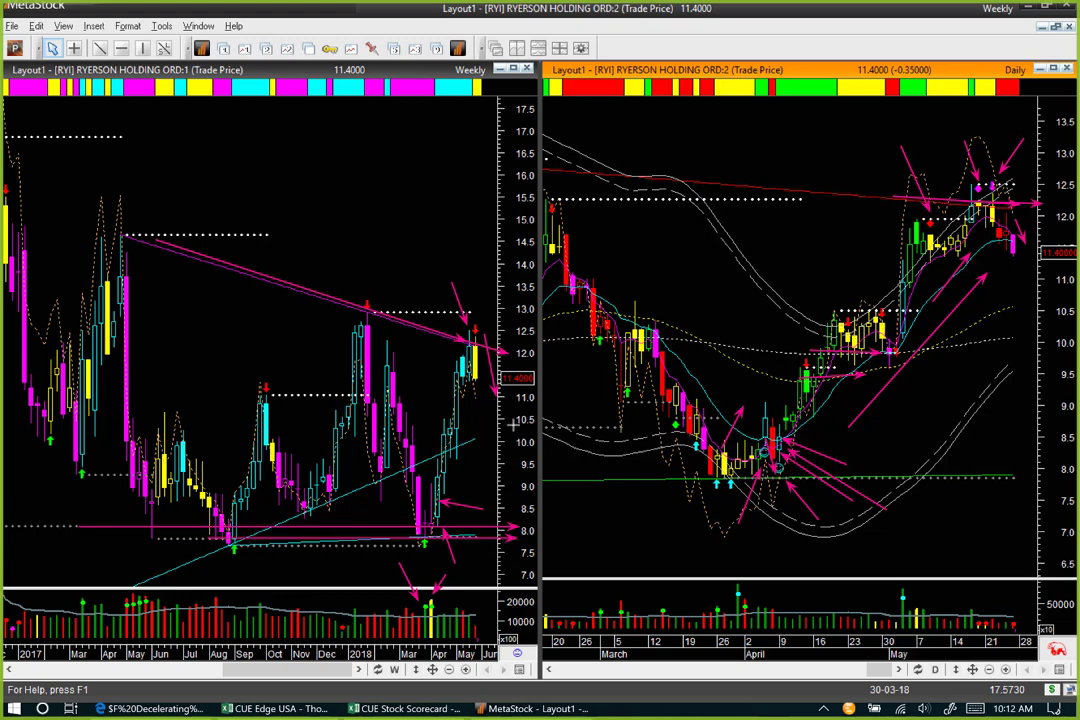
pyautogui.moveTo(1012, 262); pyautogui.dragTo(1020, 290)
pyautogui.moveTo(1038, 396); pyautogui.dragTo(1036, 393)
pyautogui.press('Escape')
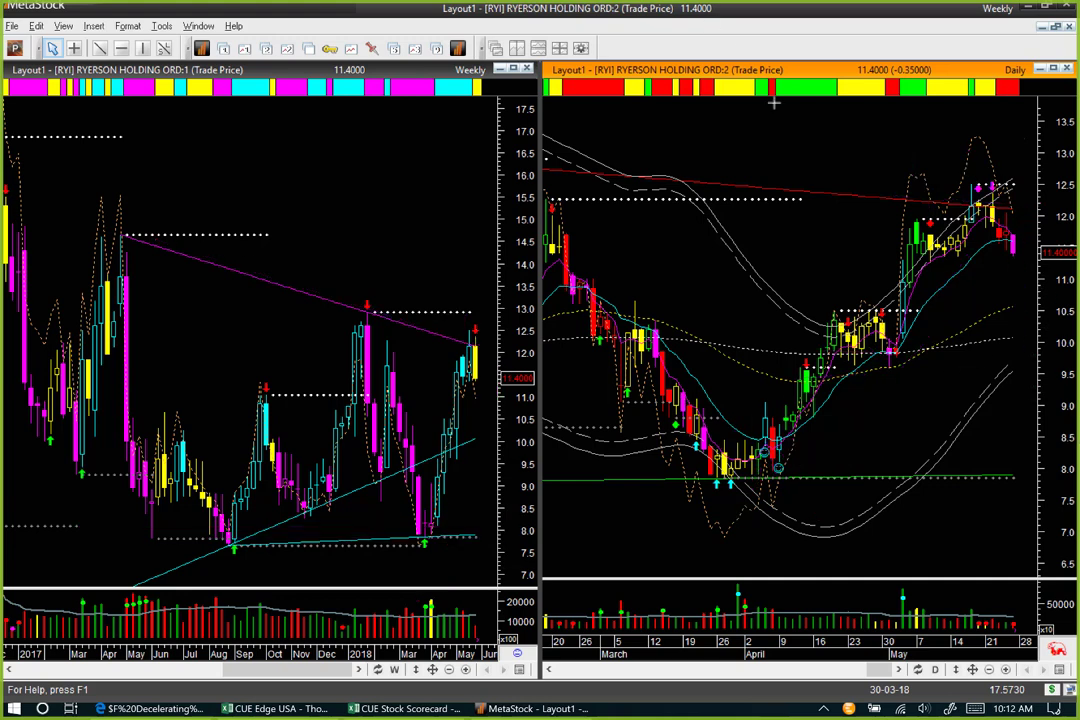
# Step: Mark RYI's bearish signal, last decline and daily levels near 12.6, 11.9 and 11.4 with arrows, and clear them
pyautogui.moveTo(1016, 125)
pyautogui.mouseDown()
pyautogui.moveTo(995, 175)
pyautogui.moveTo(1032, 252)
pyautogui.moveTo(1058, 250)
pyautogui.mouseUp()
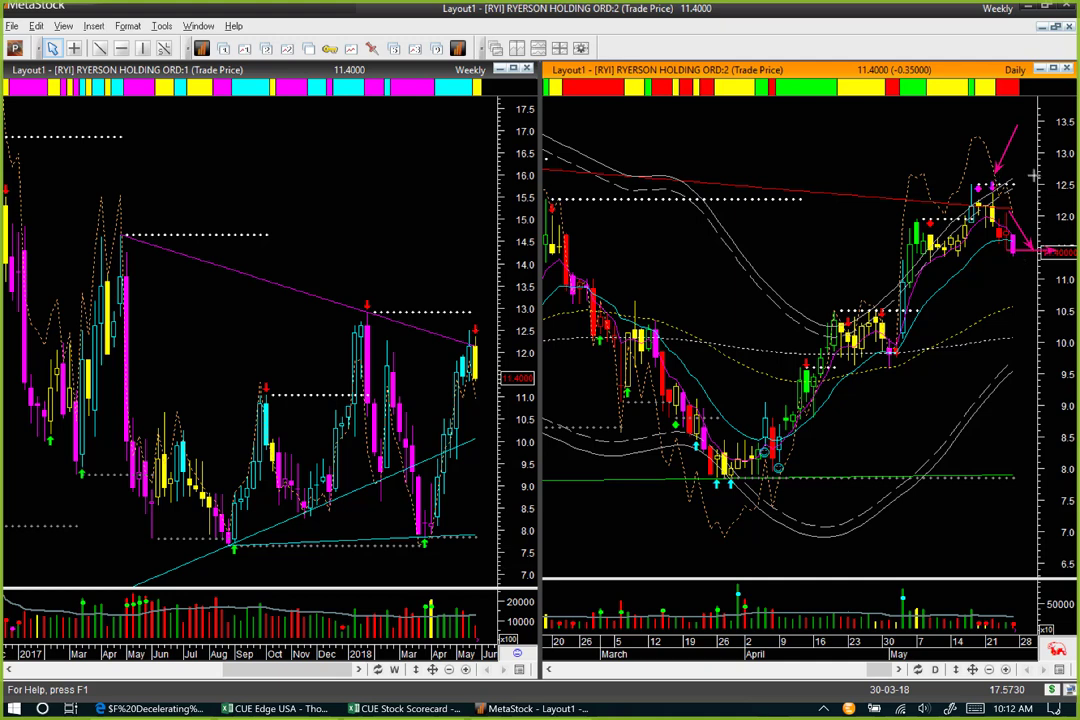
pyautogui.moveTo(993, 178); pyautogui.dragTo(1043, 180)
pyautogui.moveTo(997, 222); pyautogui.dragTo(1031, 222)
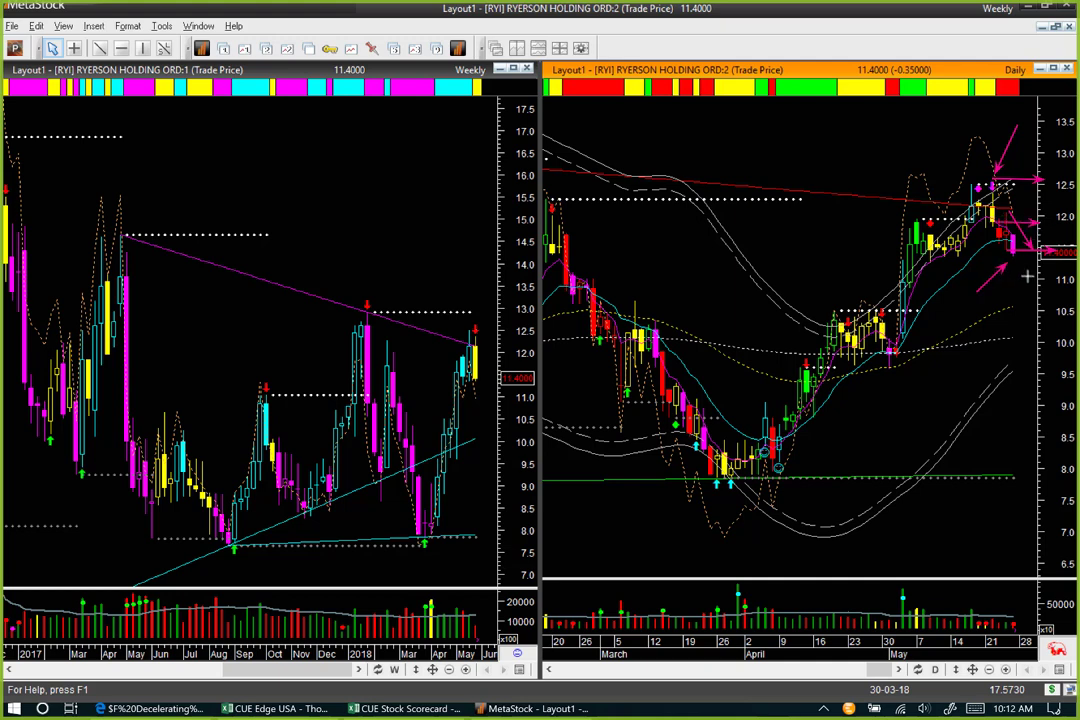
pyautogui.moveTo(977, 289); pyautogui.dragTo(1050, 349)
pyautogui.press('Escape')
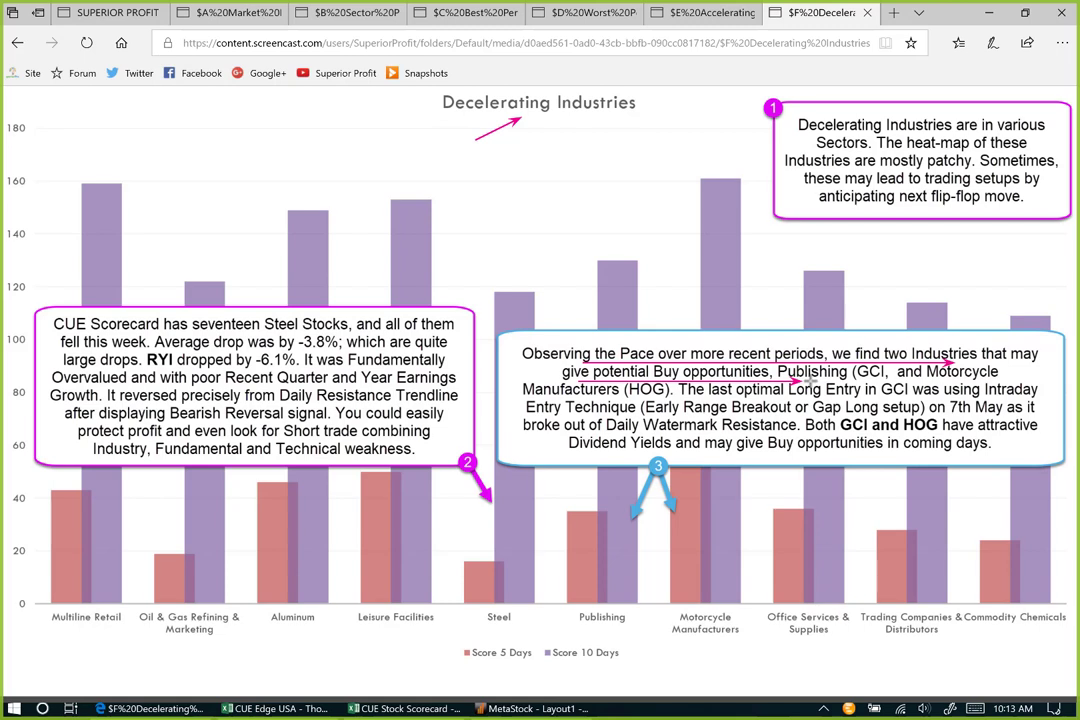
# Step: Underline the Publishing (GCI) and Motorcycle Manufacturers (HOG) note, and select both industries' rows in the CUE Edge USA workbook's Industry sheet
pyautogui.moveTo(812, 380); pyautogui.dragTo(968, 382)
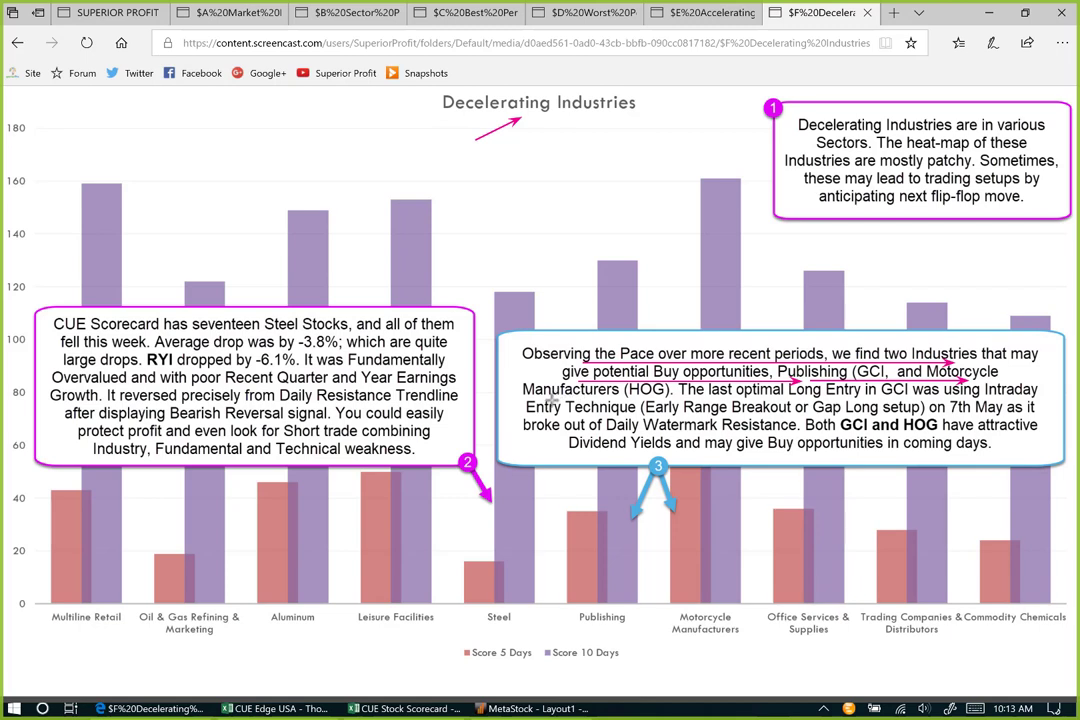
pyautogui.moveTo(551, 400); pyautogui.dragTo(686, 400)
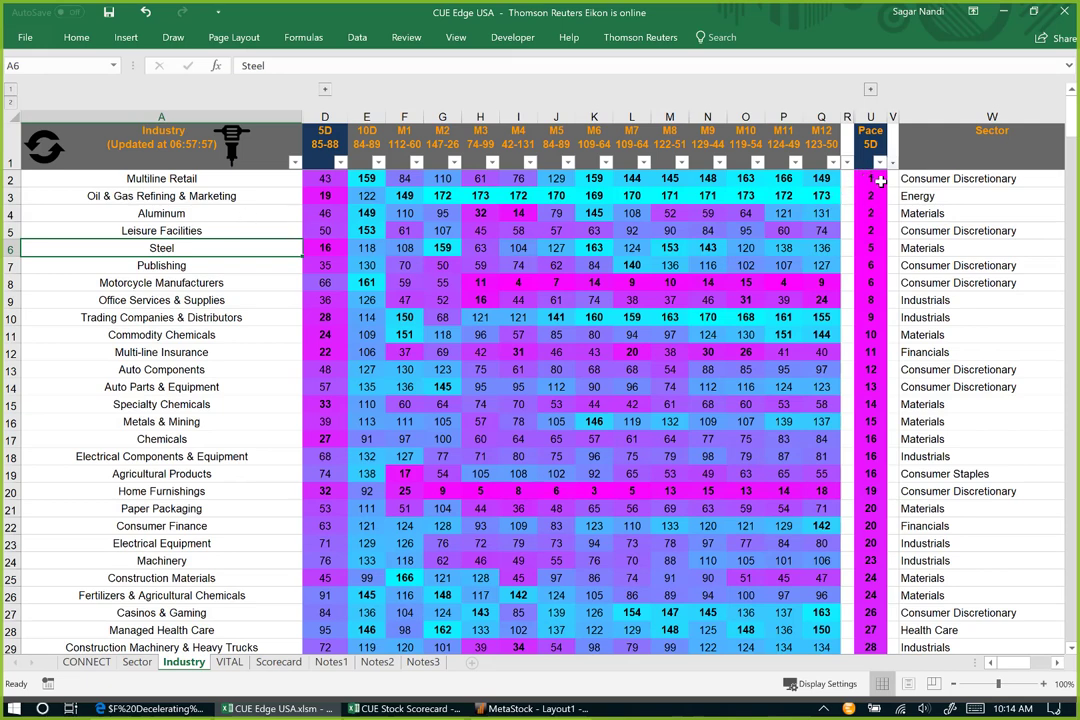
pyautogui.moveTo(224, 178); pyautogui.dragTo(220, 354)
pyautogui.click(190, 250)
pyautogui.click(14, 268)
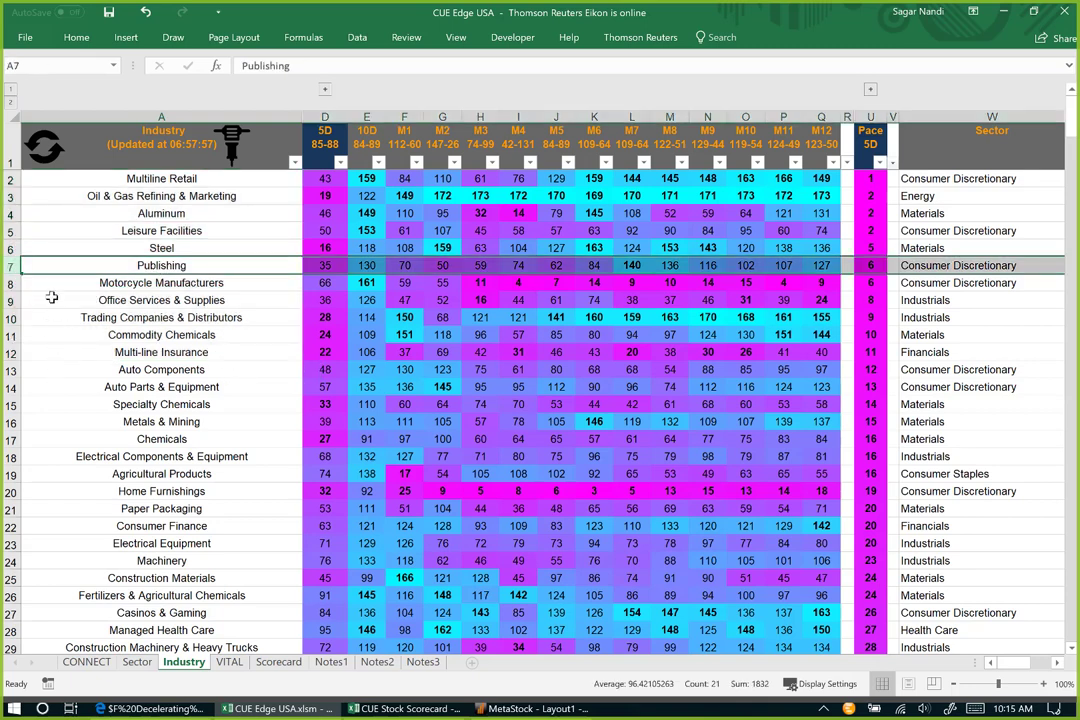
pyautogui.keyDown('ctrl'); pyautogui.click(12, 283); pyautogui.keyUp('ctrl')
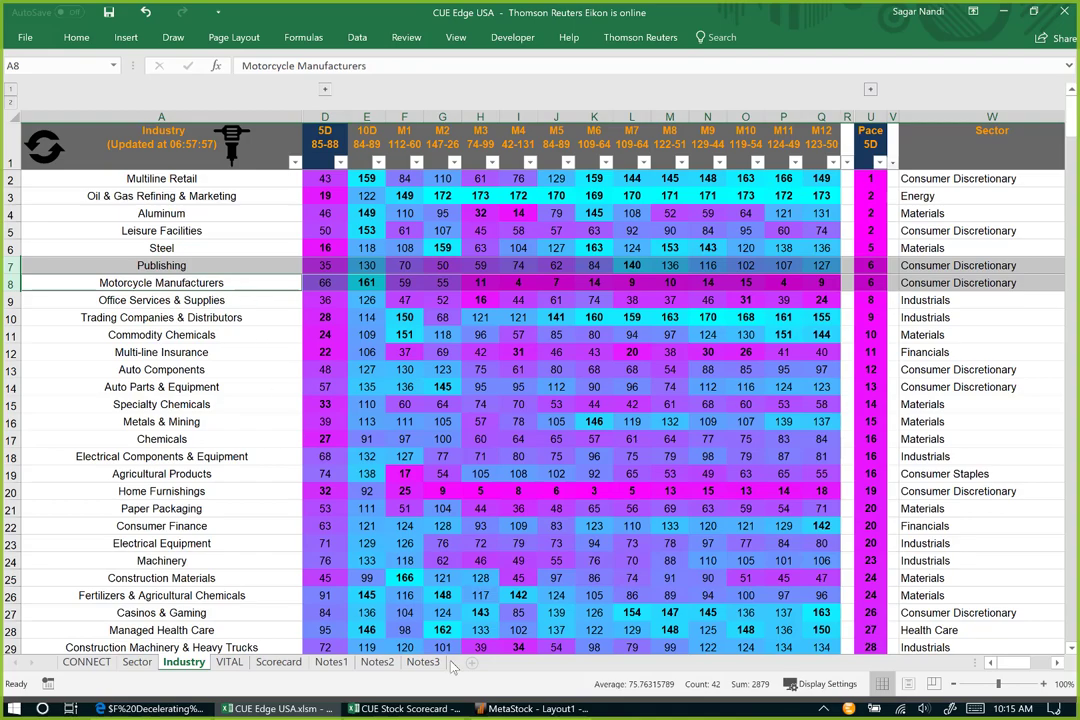
# Step: Switch to MetaStock and mark GCI's weekly green diamond signals near 7.5, its rising support trendline and the latest rise with arrows
pyautogui.click(530, 708)
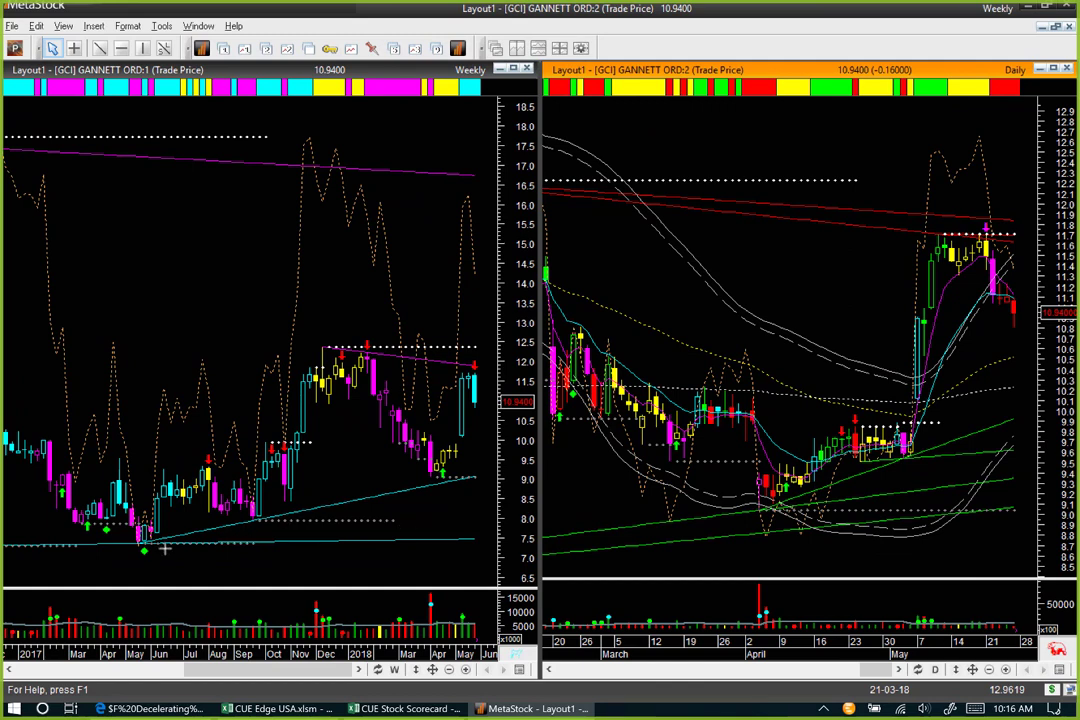
pyautogui.moveTo(211, 580); pyautogui.dragTo(158, 563)
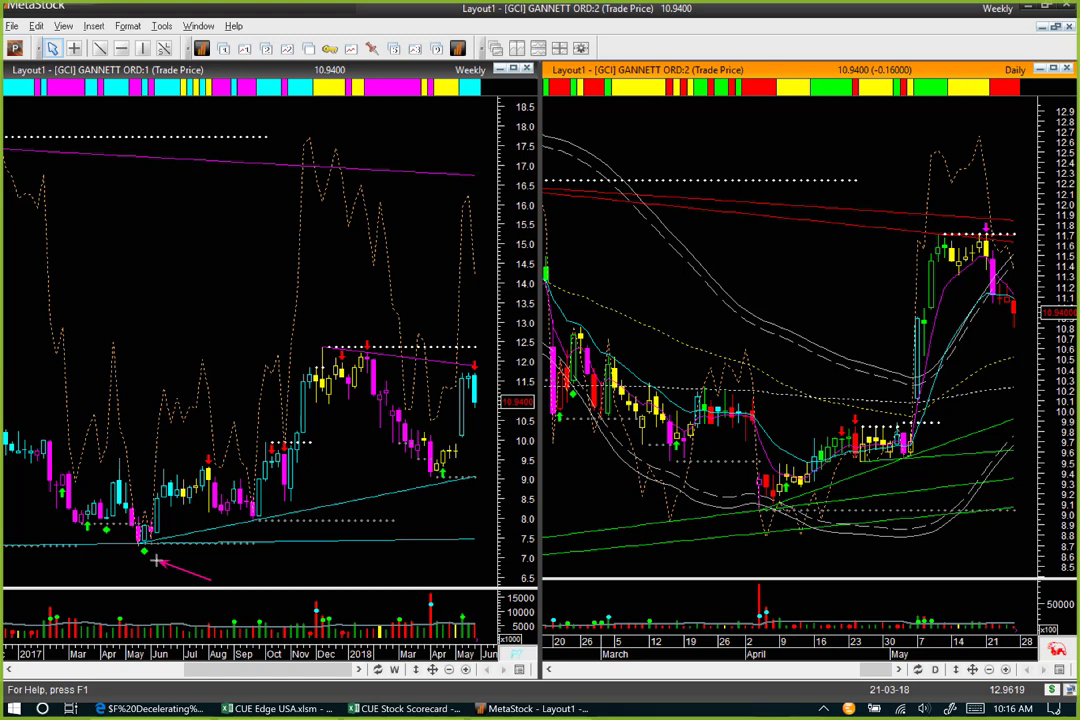
pyautogui.moveTo(72, 562); pyautogui.dragTo(102, 535)
pyautogui.moveTo(117, 572); pyautogui.dragTo(137, 561)
pyautogui.moveTo(145, 543); pyautogui.dragTo(432, 462)
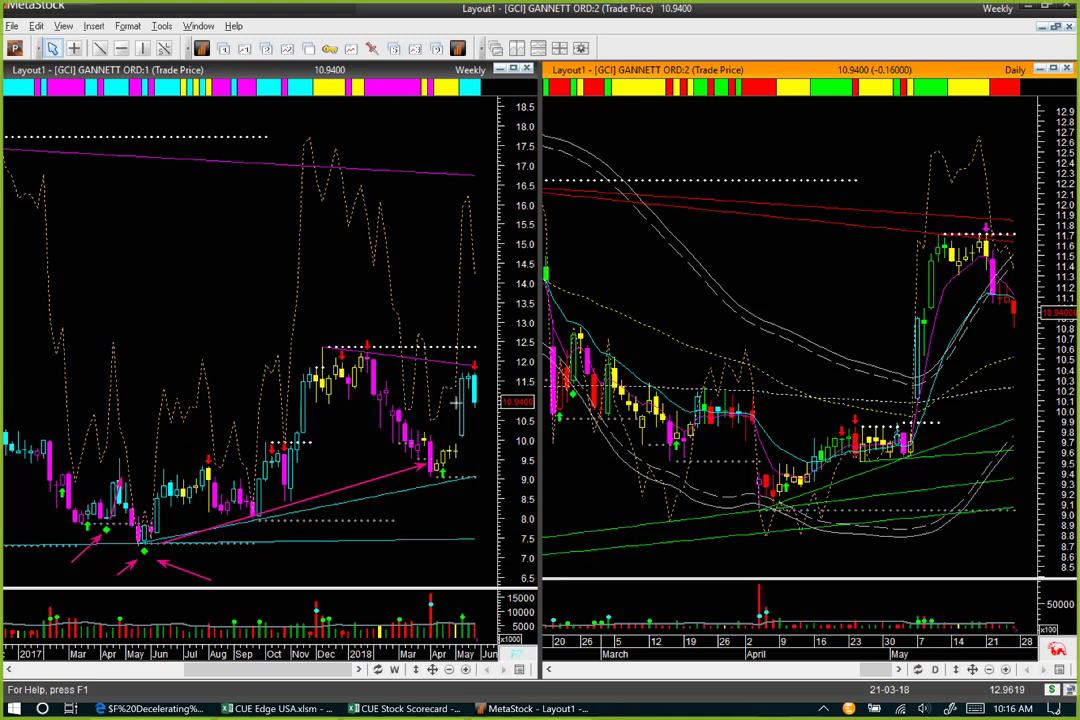
pyautogui.moveTo(433, 465); pyautogui.dragTo(460, 359)
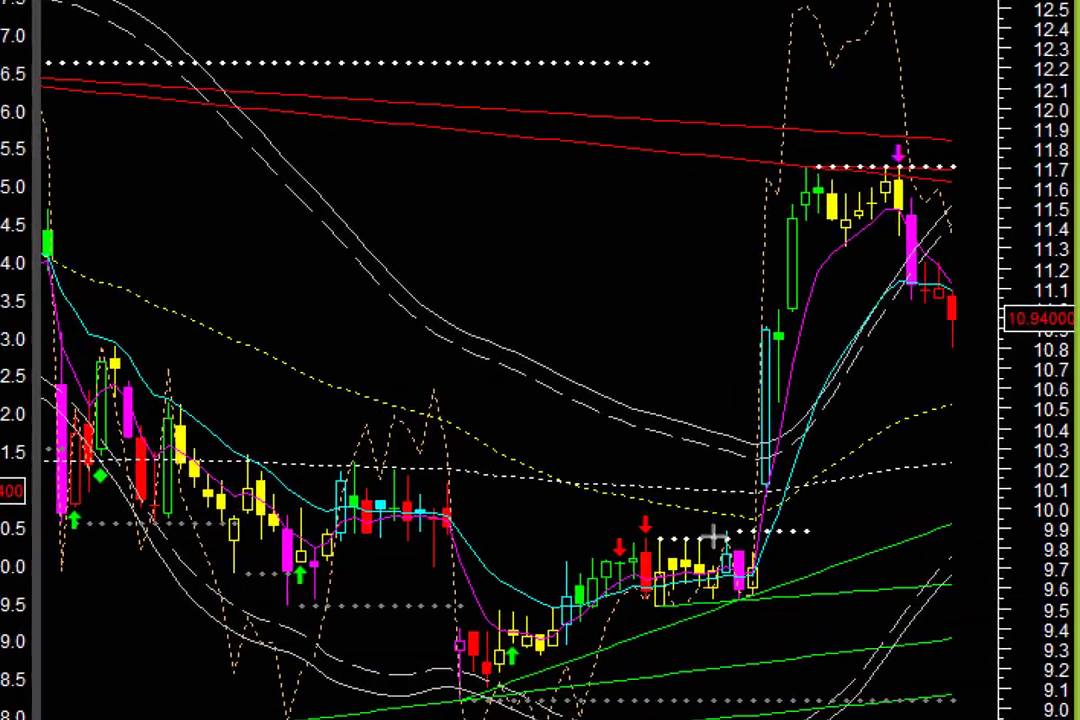
# Step: Mark GCI's daily breakout rise to about 11.2, the gap open near 10.1 and the resistance level near 9.9 with arrows
pyautogui.moveTo(891, 424); pyautogui.dragTo(910, 320)
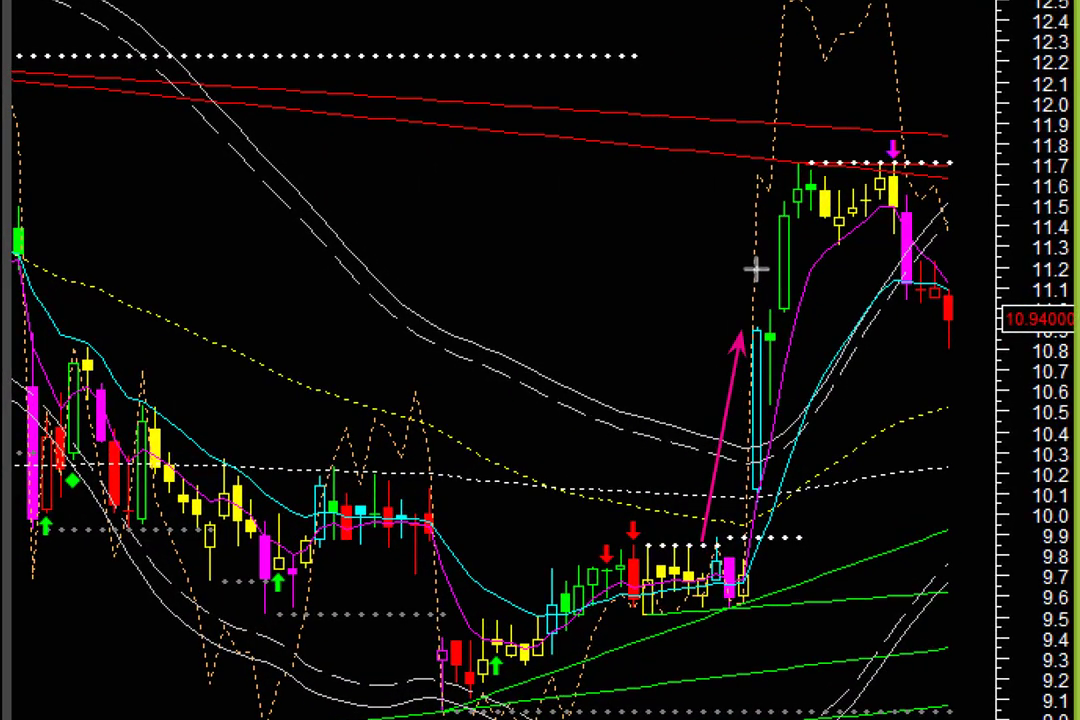
pyautogui.moveTo(755, 268); pyautogui.dragTo(753, 264)
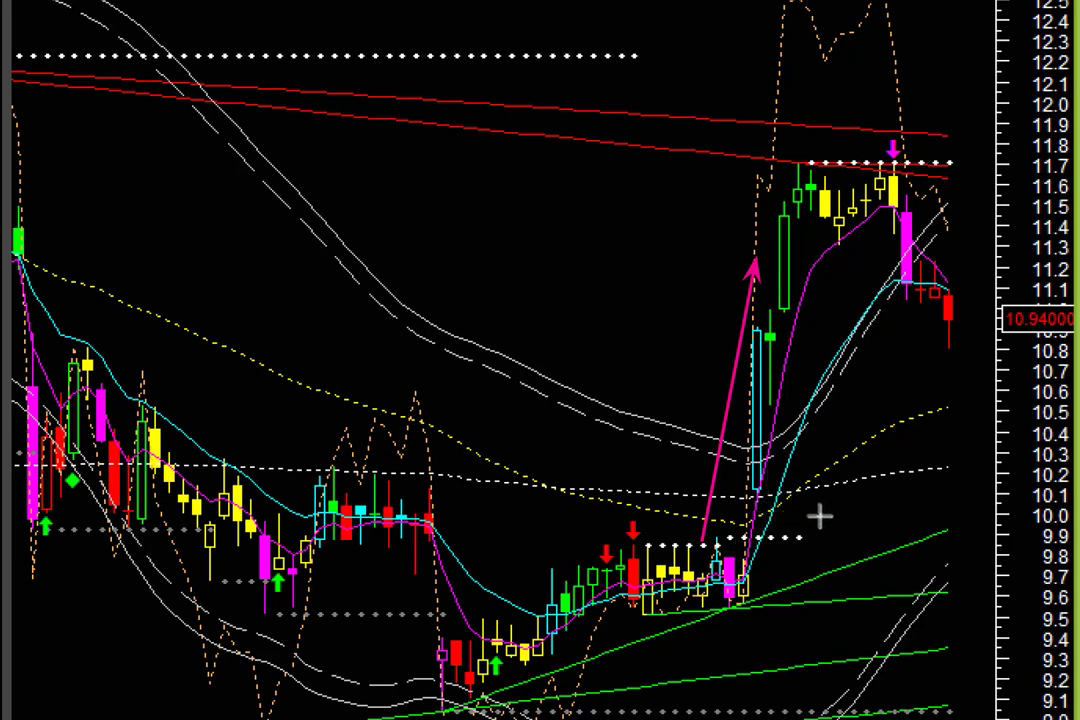
pyautogui.moveTo(960, 563); pyautogui.dragTo(775, 490)
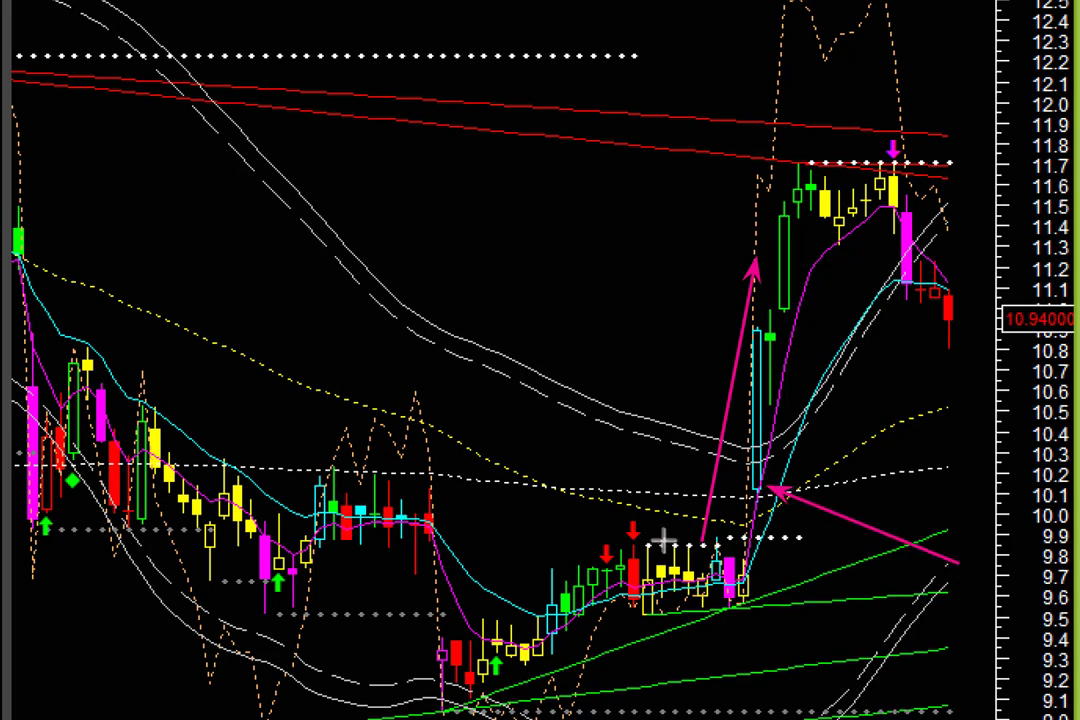
pyautogui.moveTo(660, 541); pyautogui.dragTo(868, 541)
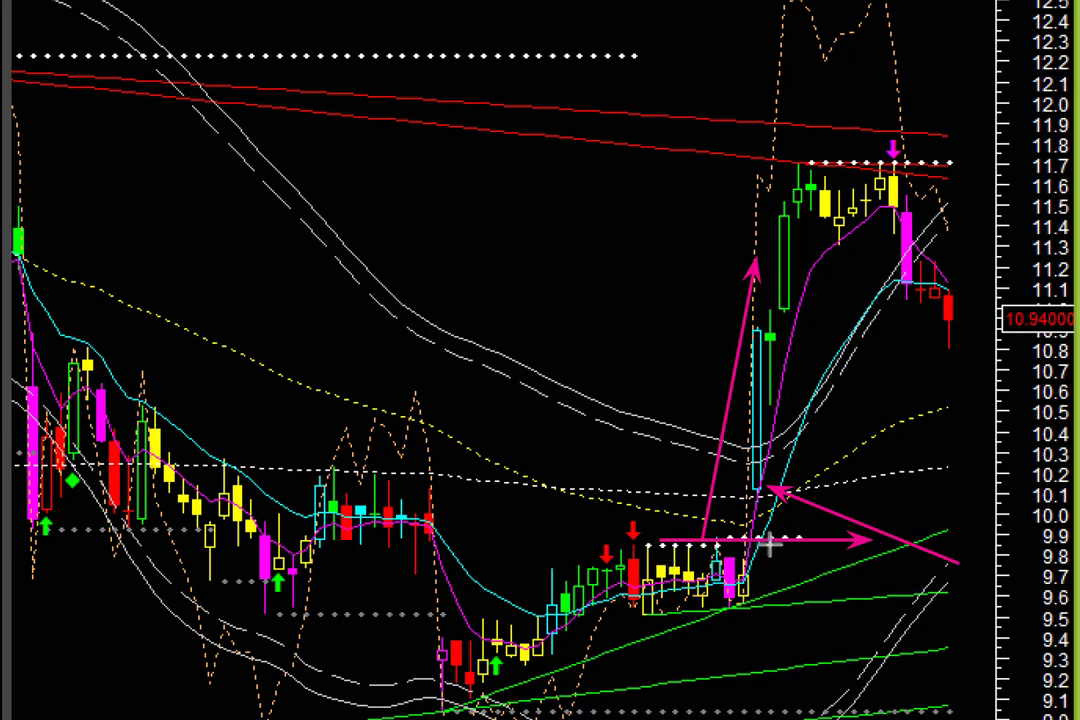
pyautogui.moveTo(650, 546); pyautogui.dragTo(866, 540)
pyautogui.click(866, 528)
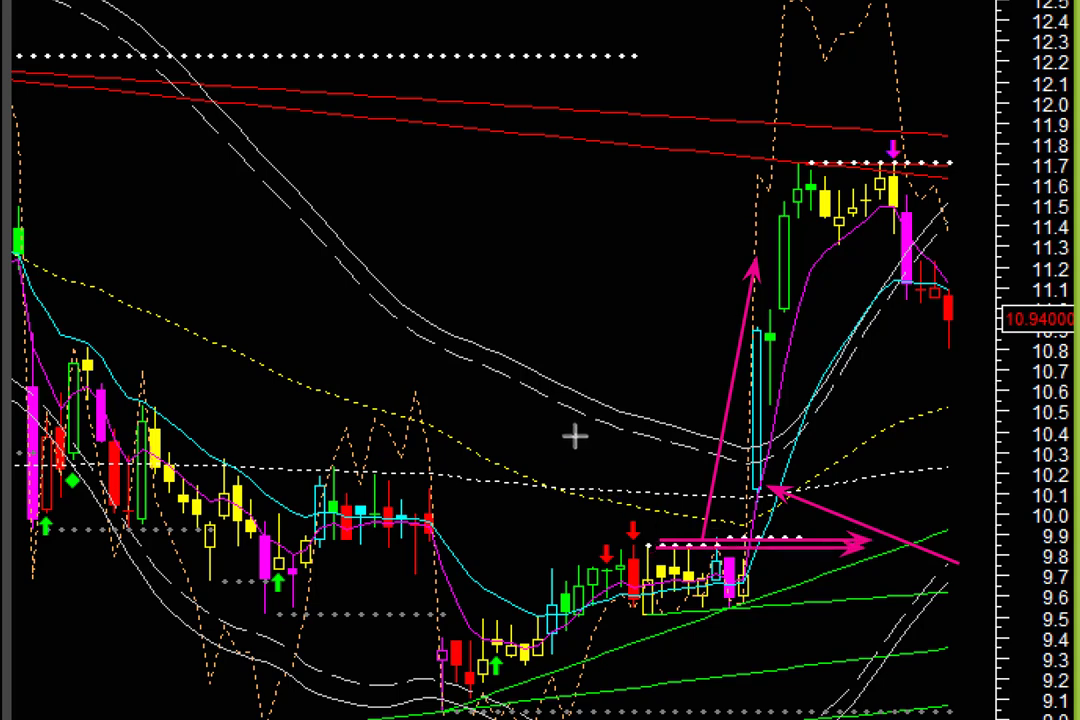
# Step: Mark the breakout gap, levels near 10.2 and 10.3, the candle top near 10.9 and the following rise, and clear the arrows
pyautogui.moveTo(740, 540)
pyautogui.mouseDown()
pyautogui.moveTo(757, 511)
pyautogui.moveTo(752, 493)
pyautogui.mouseUp()
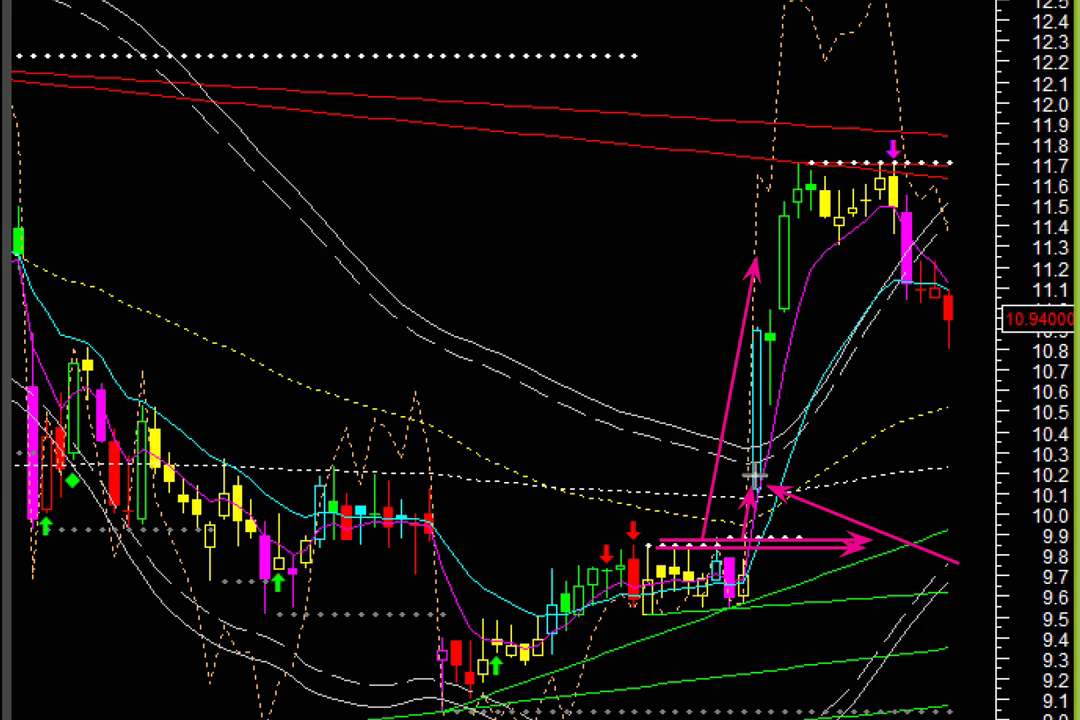
pyautogui.moveTo(752, 478); pyautogui.dragTo(950, 476)
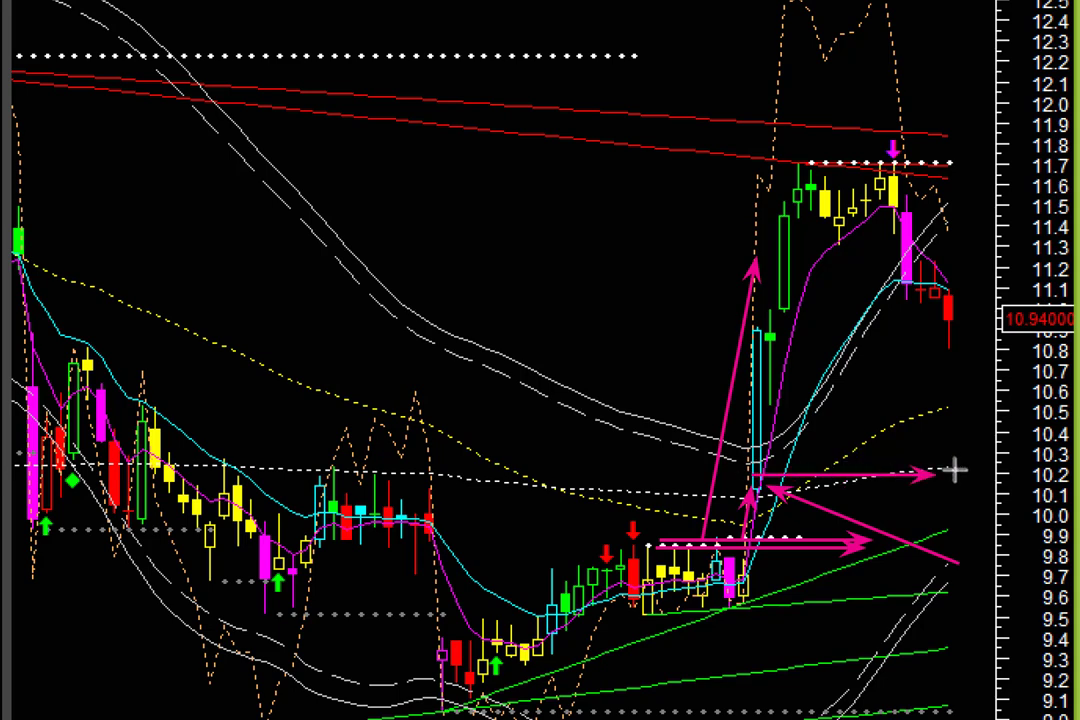
pyautogui.moveTo(753, 460); pyautogui.dragTo(995, 458)
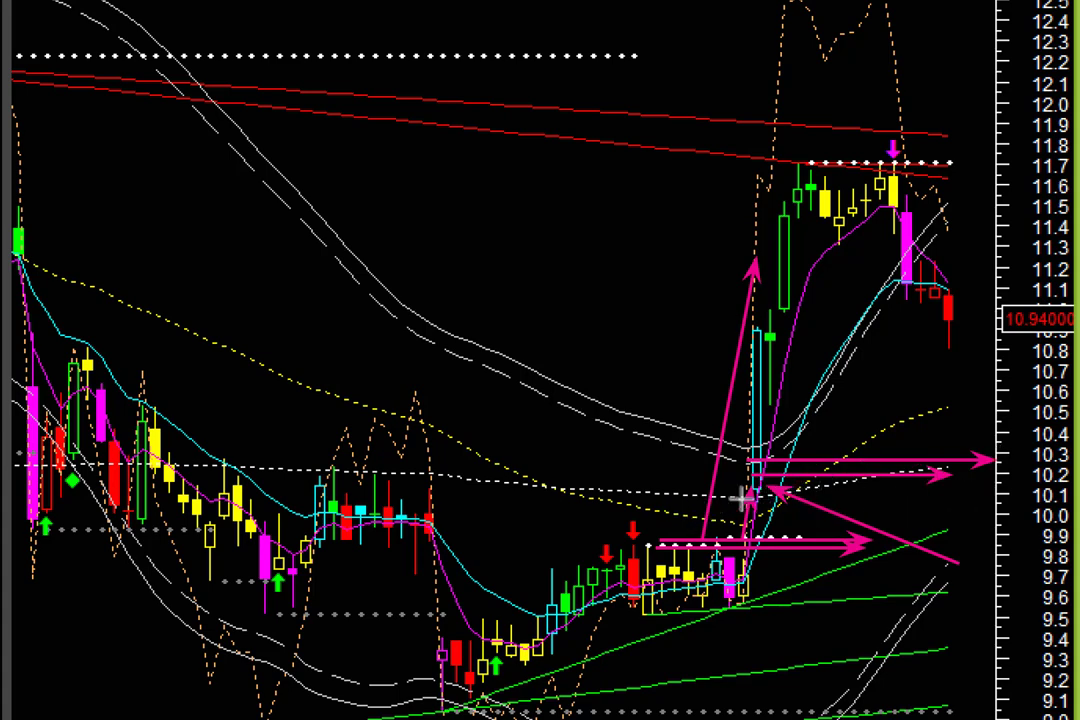
pyautogui.moveTo(637, 281); pyautogui.dragTo(737, 334)
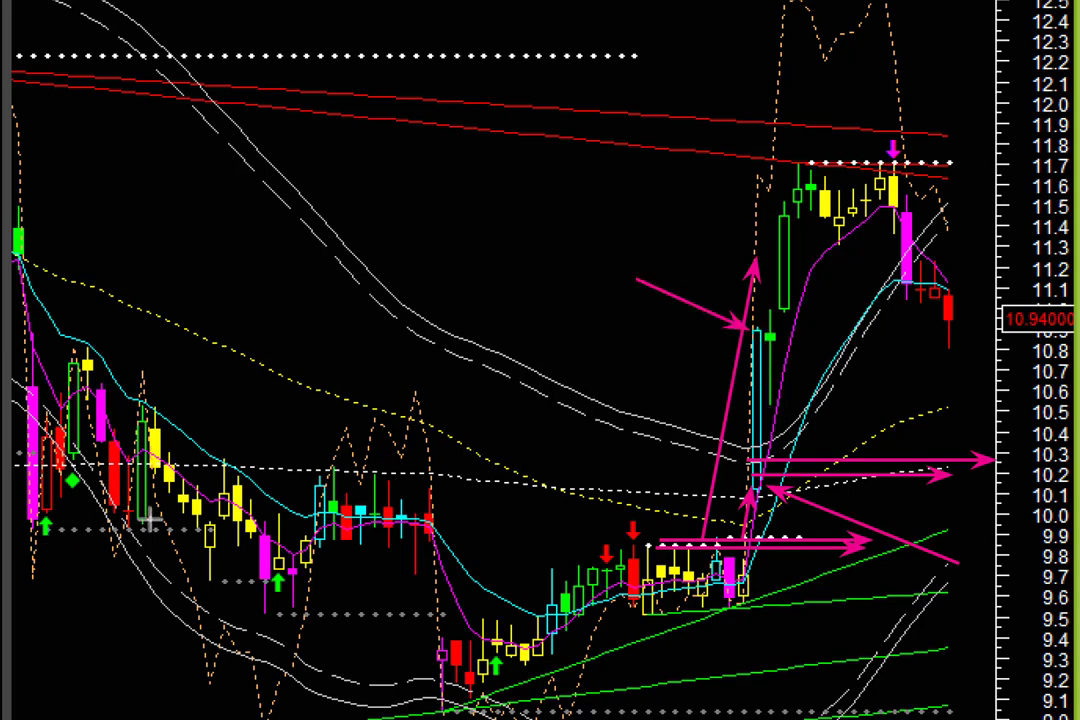
pyautogui.moveTo(790, 397); pyautogui.dragTo(837, 290)
pyautogui.moveTo(845, 240); pyautogui.dragTo(843, 241)
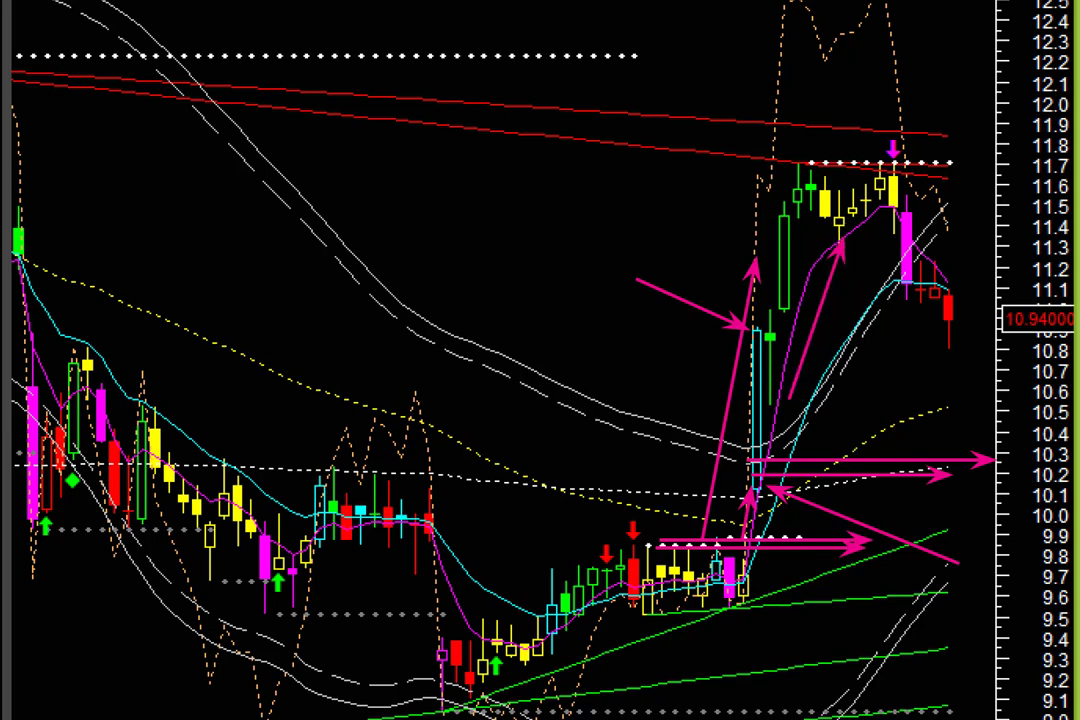
pyautogui.press('Delete')
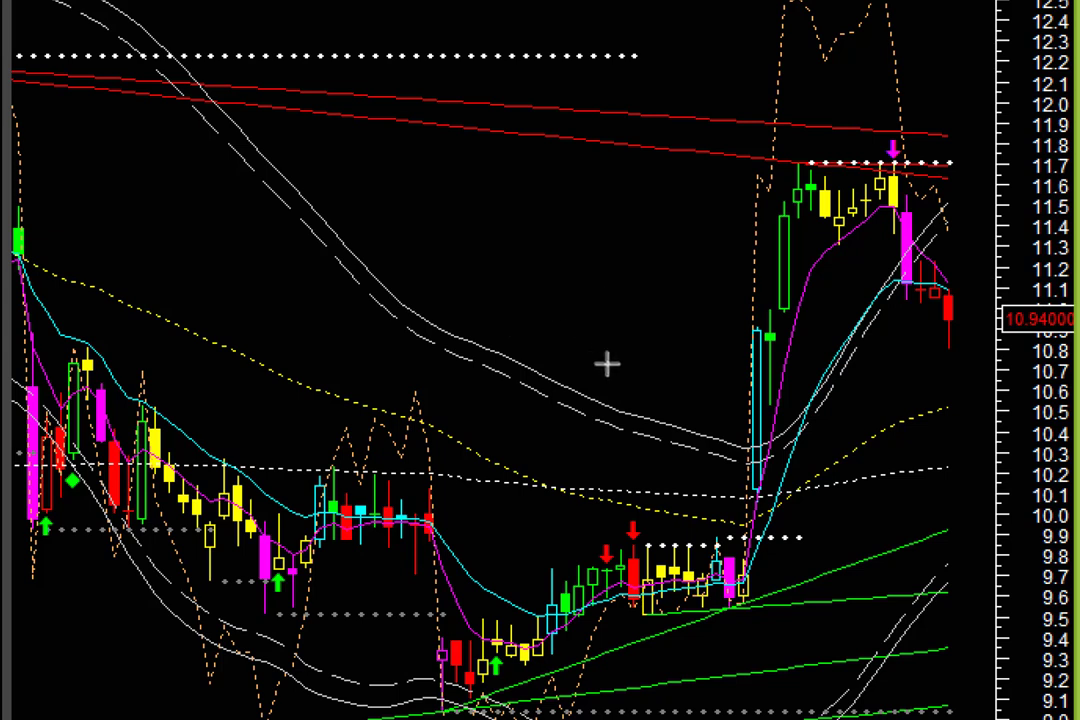
# Step: Trace GCI's falling daily resistance trendline near 11.7, and mark where price meets it and the decline to about 10.7
pyautogui.moveTo(628, 418); pyautogui.dragTo(730, 157)
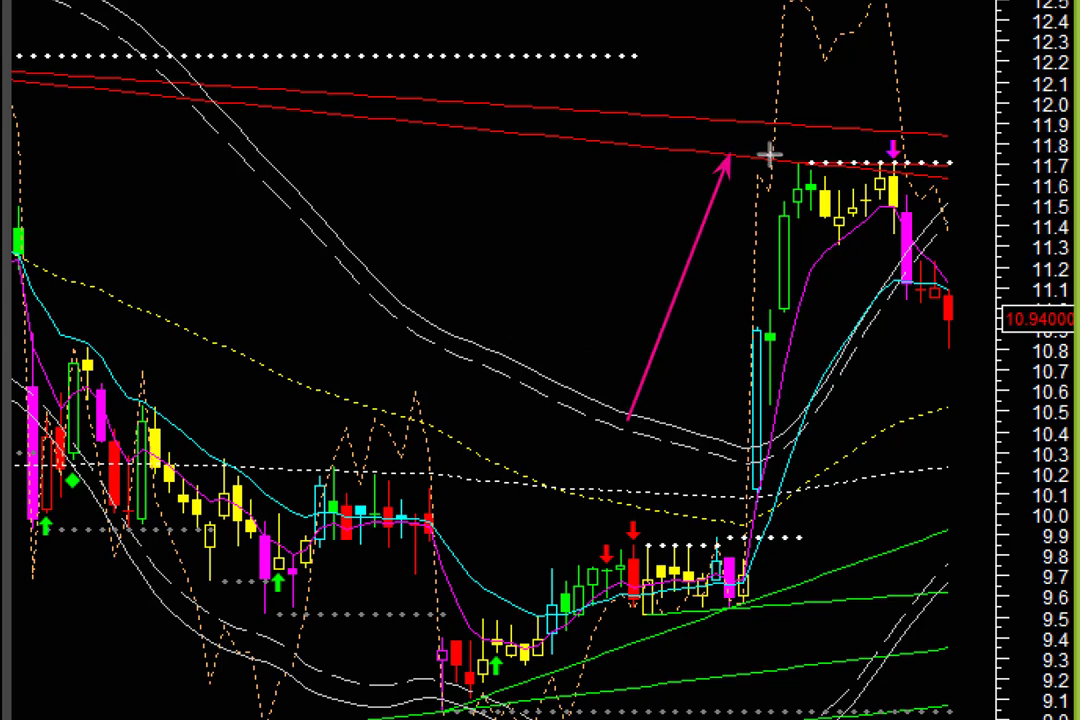
pyautogui.moveTo(650, 142); pyautogui.dragTo(977, 175)
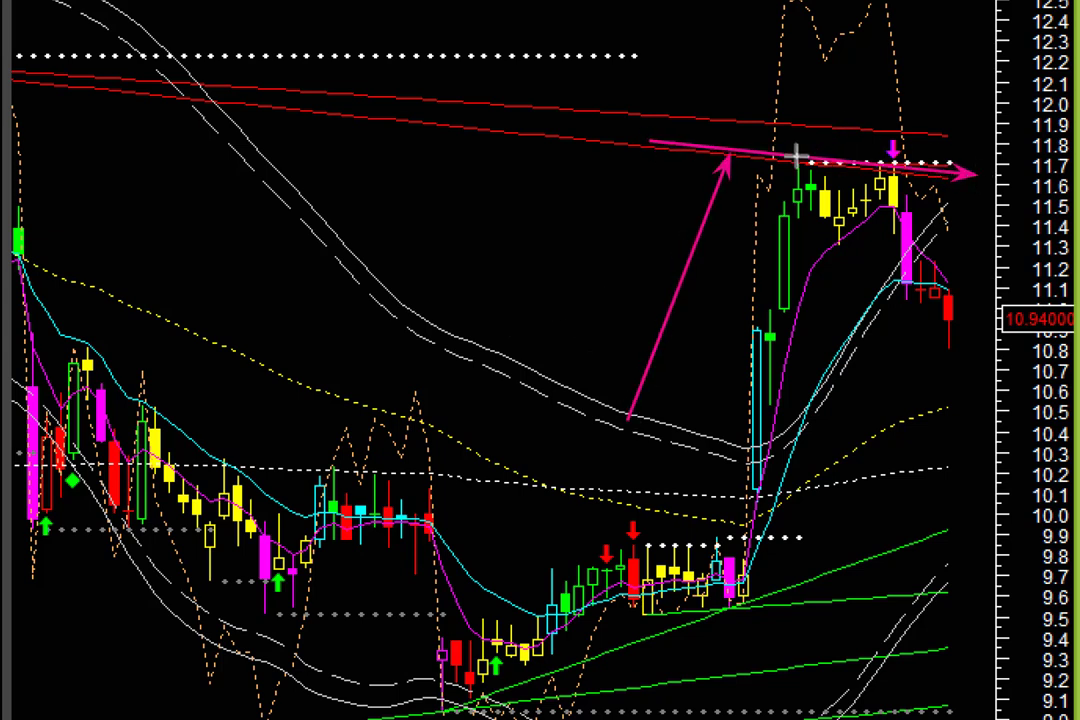
pyautogui.moveTo(865, 226); pyautogui.dragTo(888, 271)
pyautogui.click(948, 374)
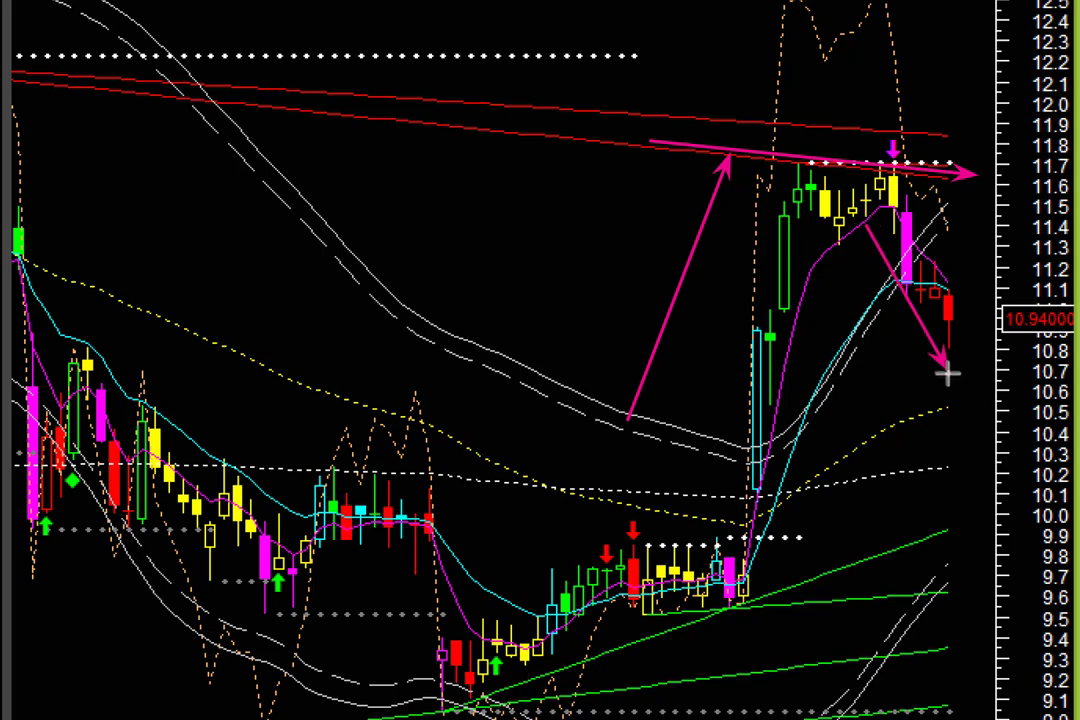
pyautogui.moveTo(535, 128)
pyautogui.mouseDown()
pyautogui.moveTo(680, 137)
pyautogui.moveTo(778, 158)
pyautogui.mouseUp()
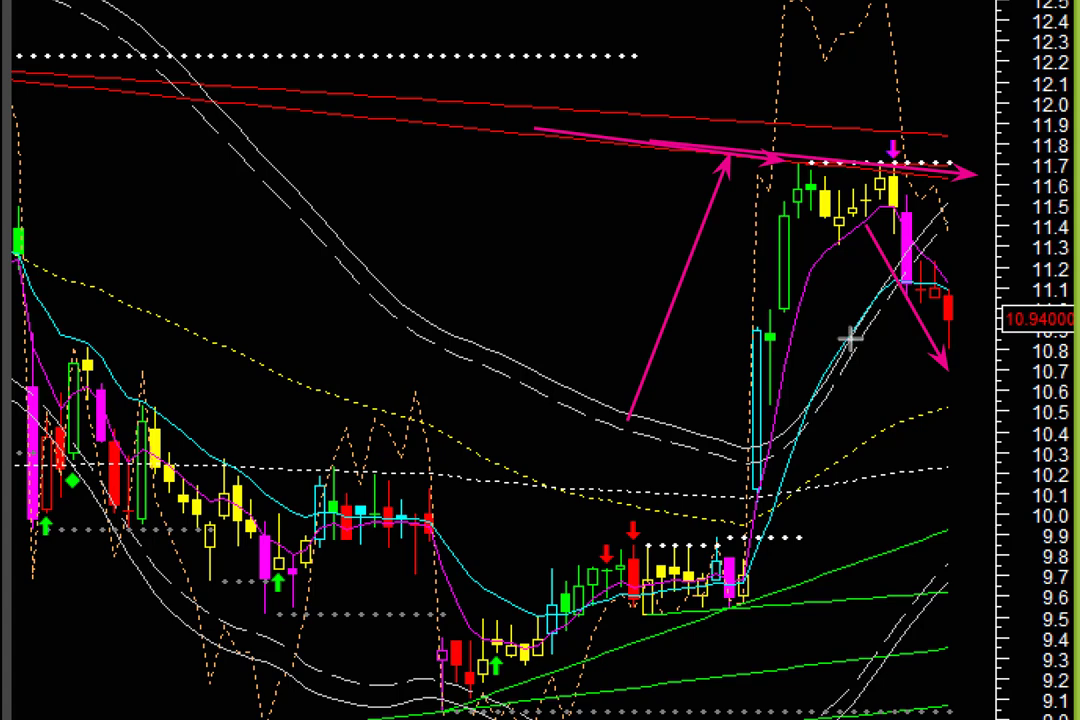
pyautogui.moveTo(728, 77); pyautogui.dragTo(828, 213)
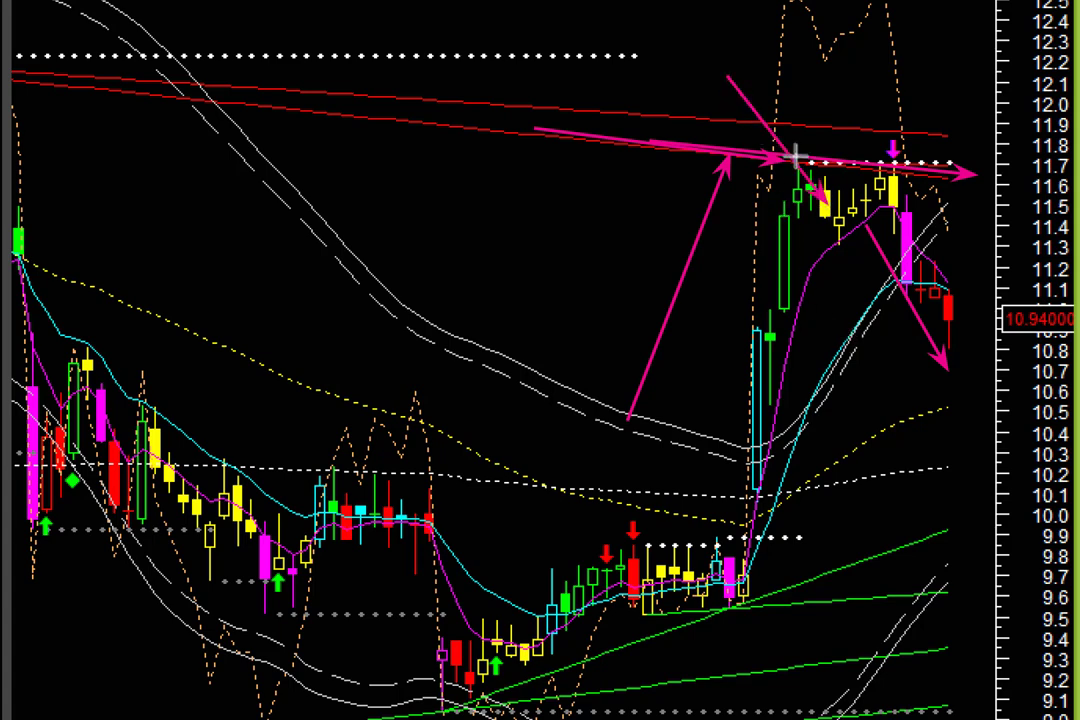
pyautogui.moveTo(796, 155); pyautogui.dragTo(792, 153)
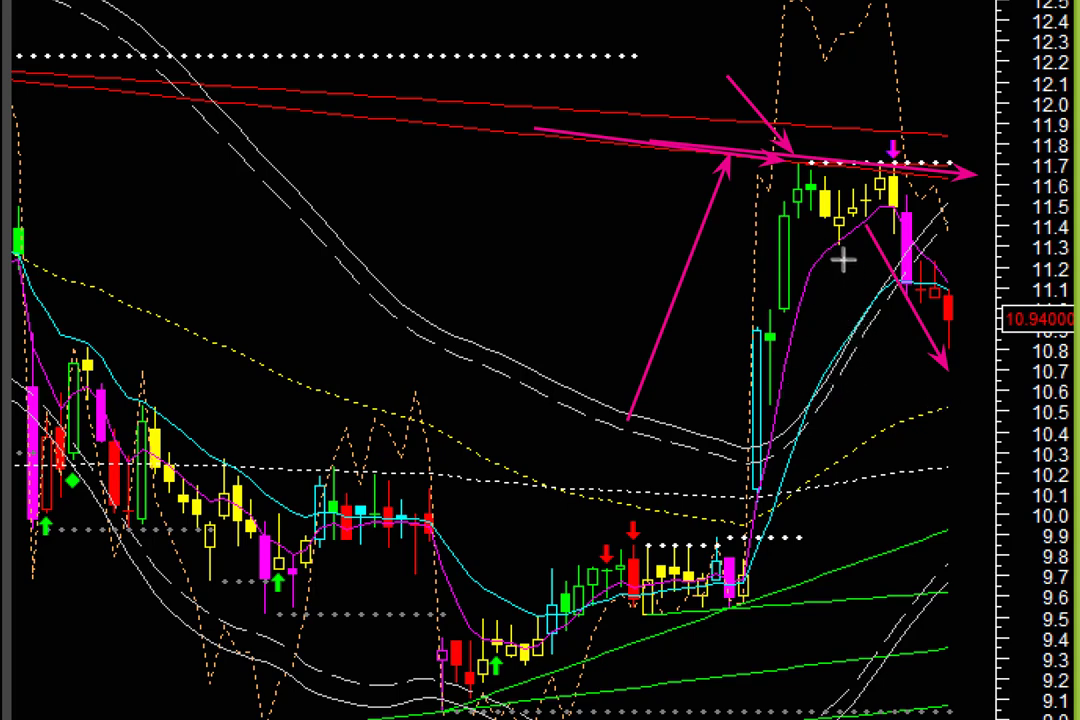
pyautogui.moveTo(843, 260); pyautogui.dragTo(925, 375)
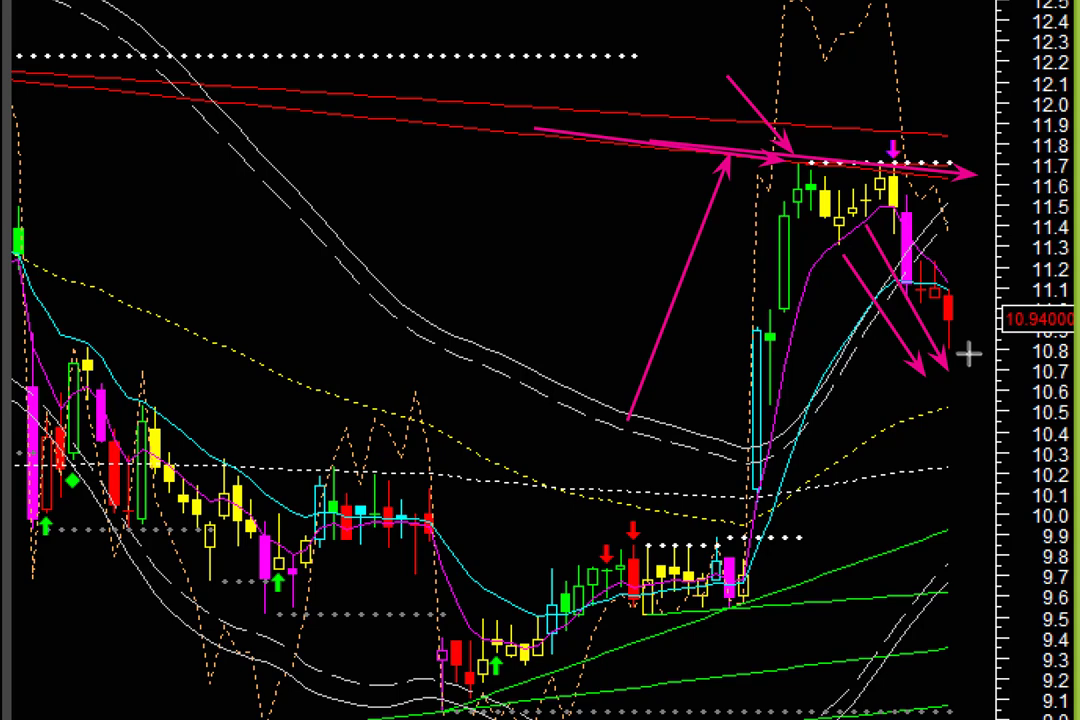
# Step: Draw possible GCI rebounds from about 10.8 to 11.5 on the daily chart and near 10.5 on the weekly, and clear the arrows
pyautogui.moveTo(968, 350); pyautogui.dragTo(1012, 275)
pyautogui.moveTo(1020, 226); pyautogui.dragTo(1015, 207)
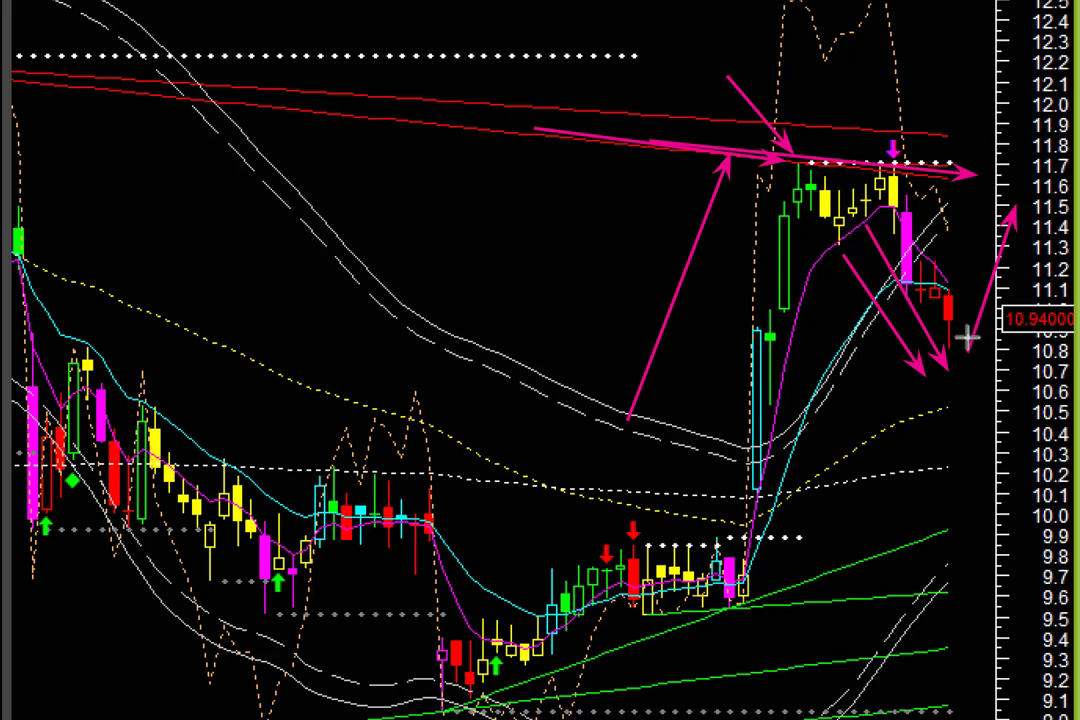
pyautogui.moveTo(970, 314); pyautogui.dragTo(987, 263)
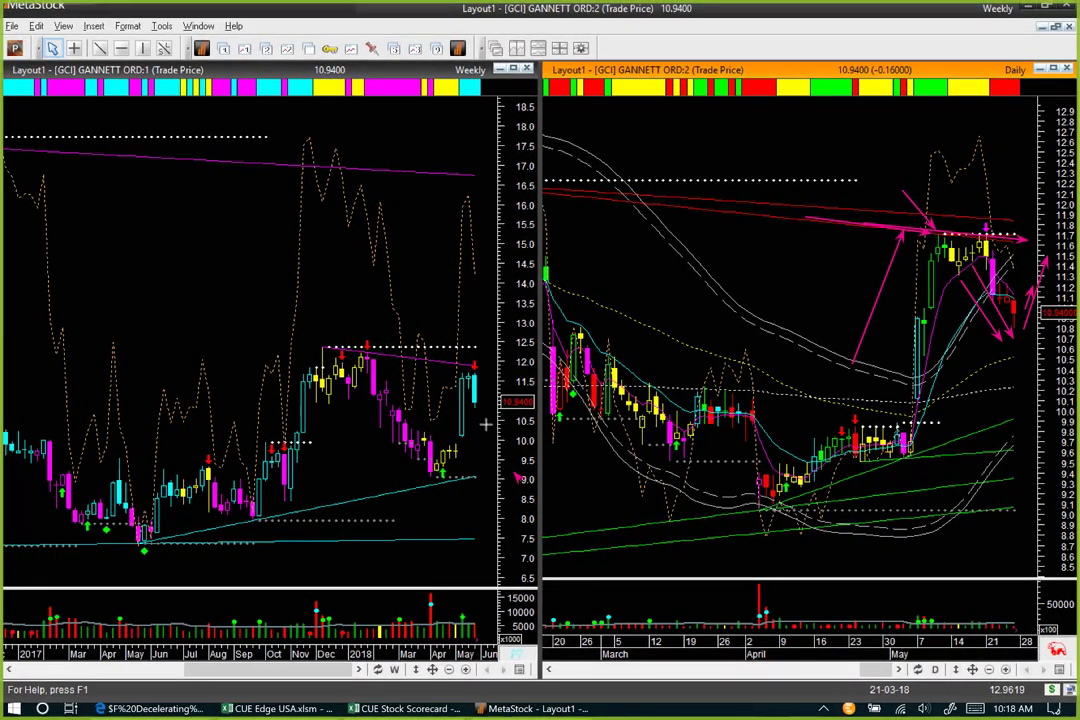
pyautogui.moveTo(485, 425); pyautogui.dragTo(480, 413)
pyautogui.moveTo(481, 420); pyautogui.dragTo(500, 381)
pyautogui.press('Escape')
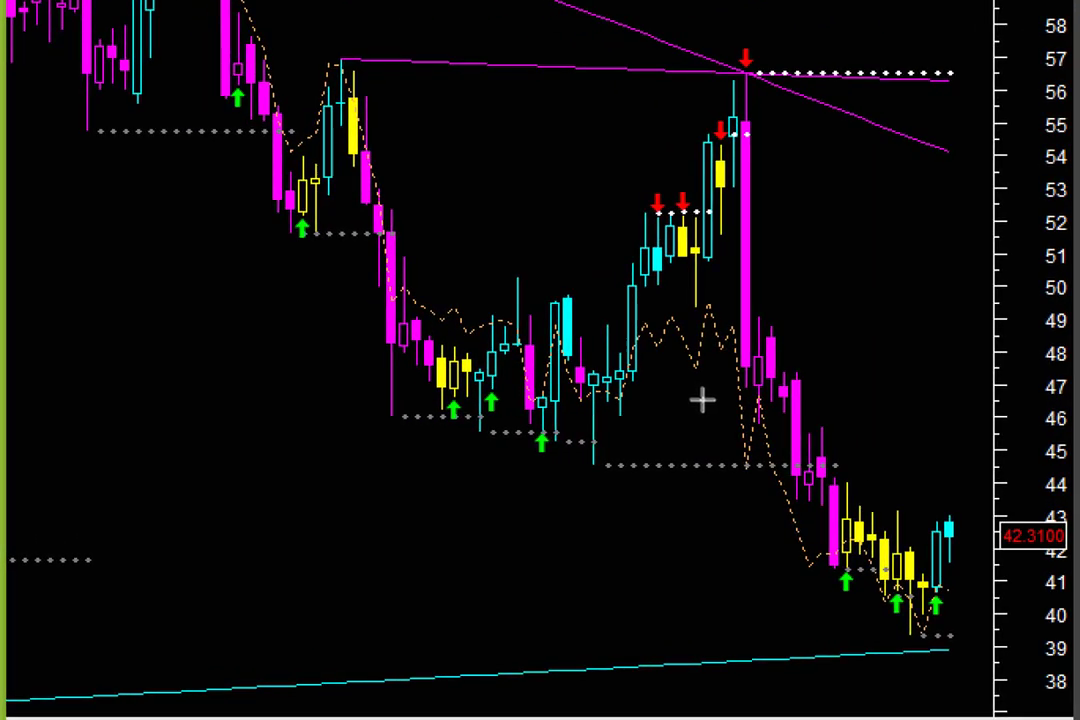
# Step: Trace HOG's weekly decline to about 39.5 and point out the rising support trendline near 38.5 with arrows
pyautogui.moveTo(677, 351); pyautogui.dragTo(772, 572)
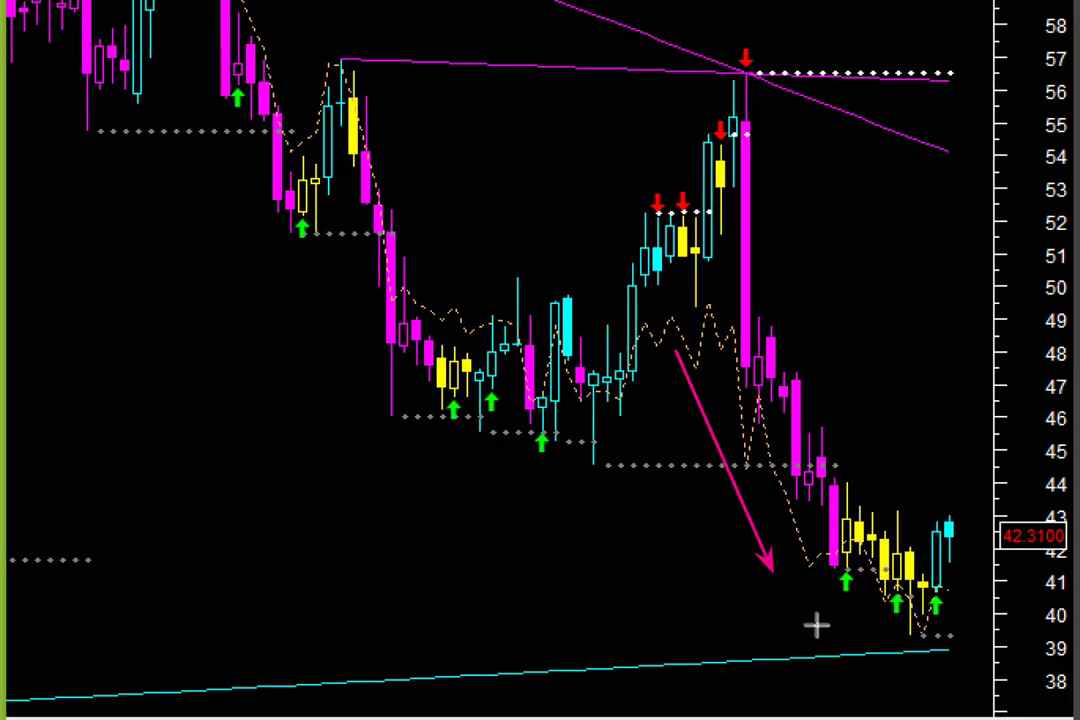
pyautogui.moveTo(818, 625); pyautogui.dragTo(828, 633)
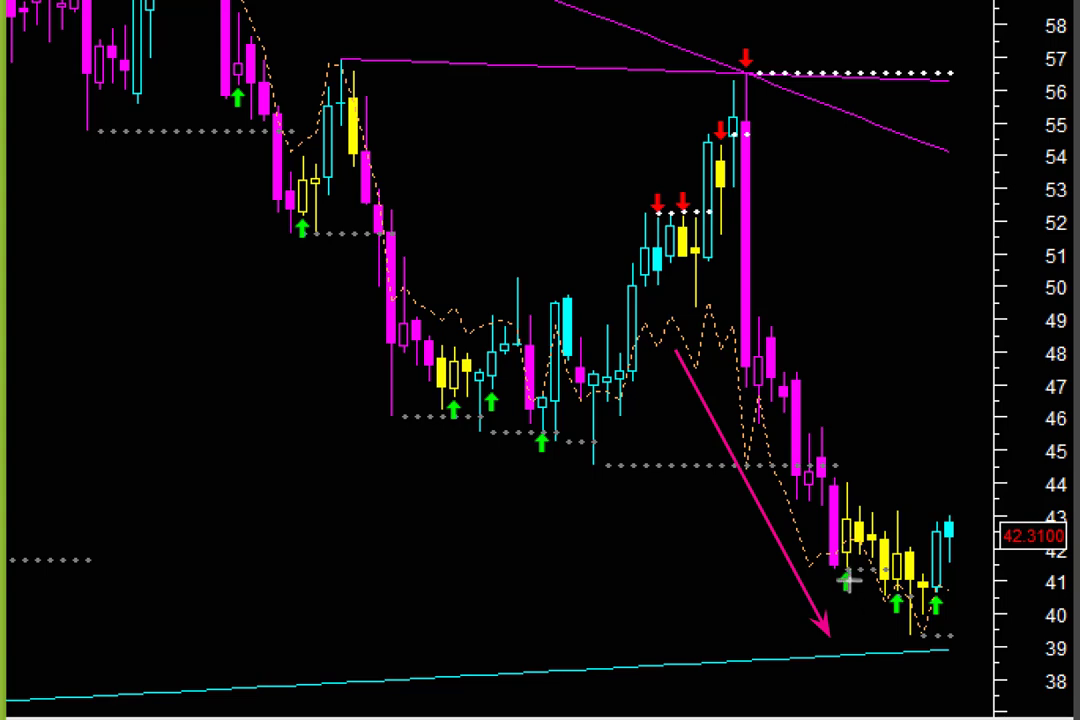
pyautogui.moveTo(838, 593); pyautogui.dragTo(926, 633)
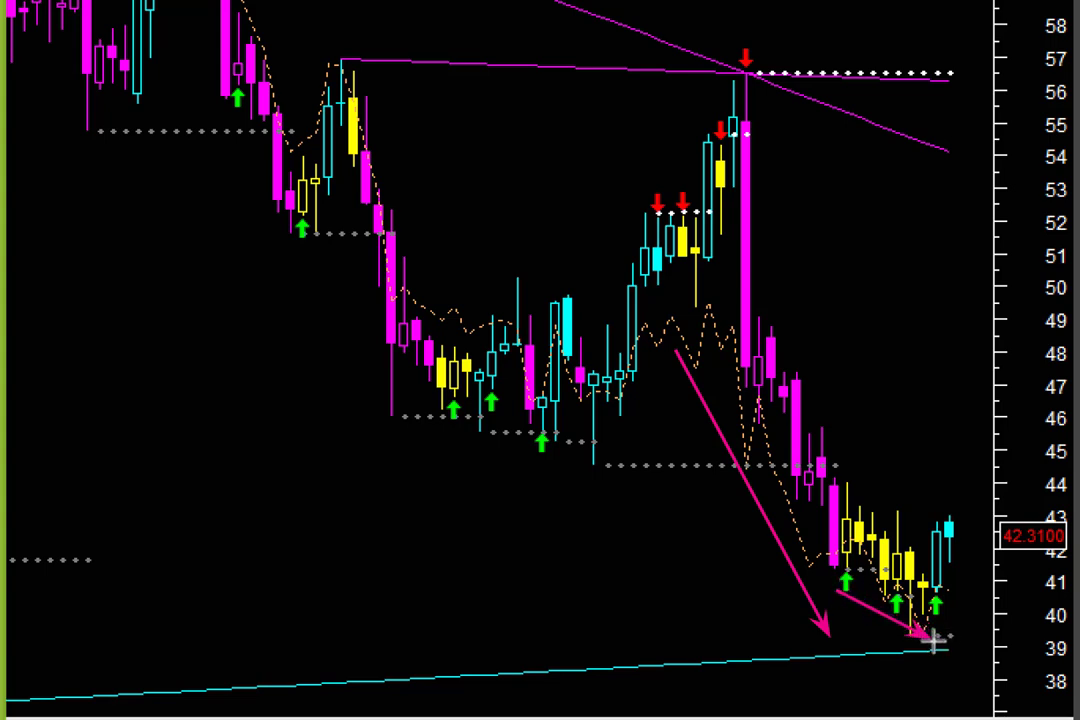
pyautogui.moveTo(843, 718); pyautogui.dragTo(872, 681)
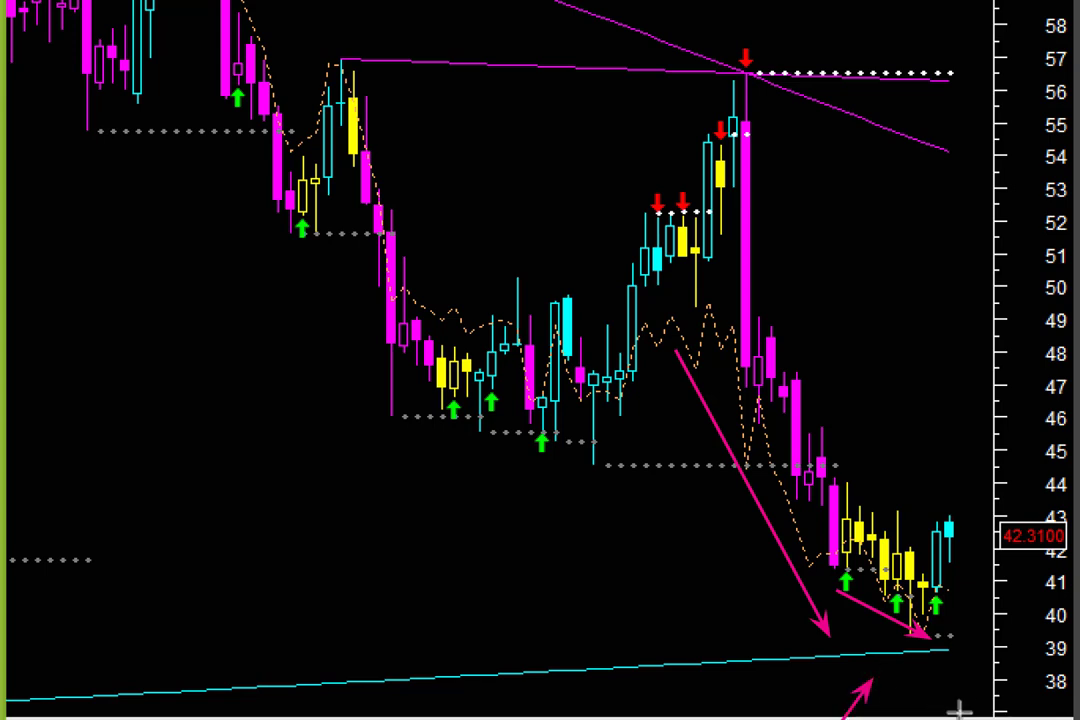
# Step: Point out HOG's weekly low near 39.5, the last green up-arrow signal and the latest two candles near 43
pyautogui.moveTo(938, 639); pyautogui.dragTo(947, 597)
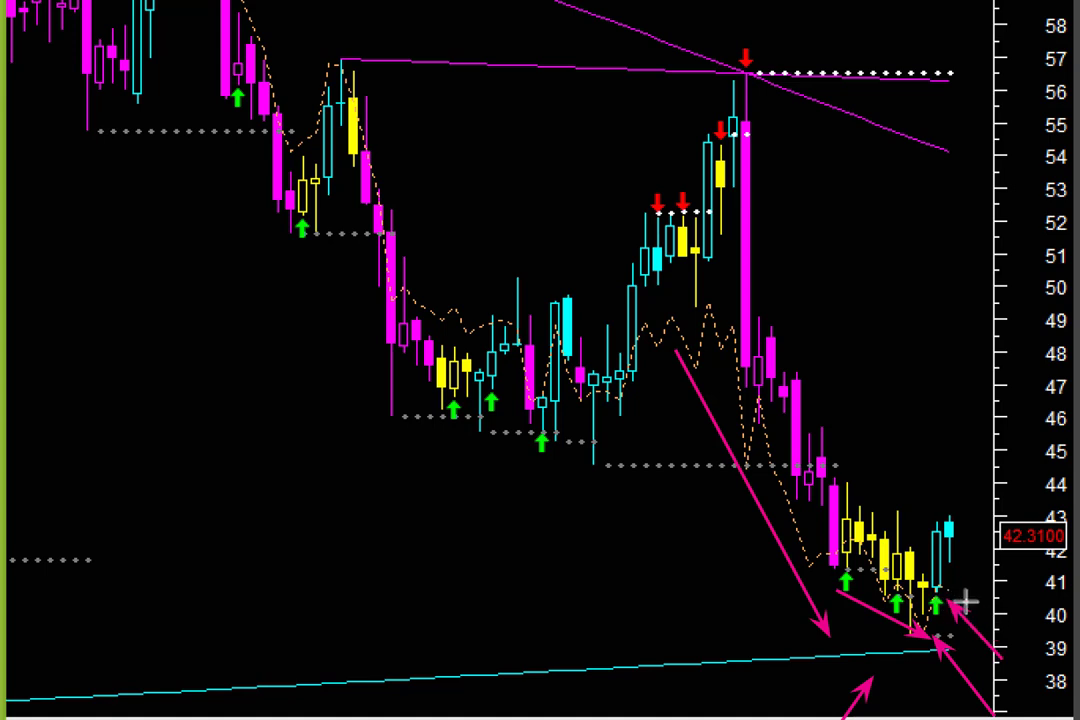
pyautogui.moveTo(900, 450); pyautogui.dragTo(922, 522)
pyautogui.moveTo(1005, 446); pyautogui.dragTo(952, 518)
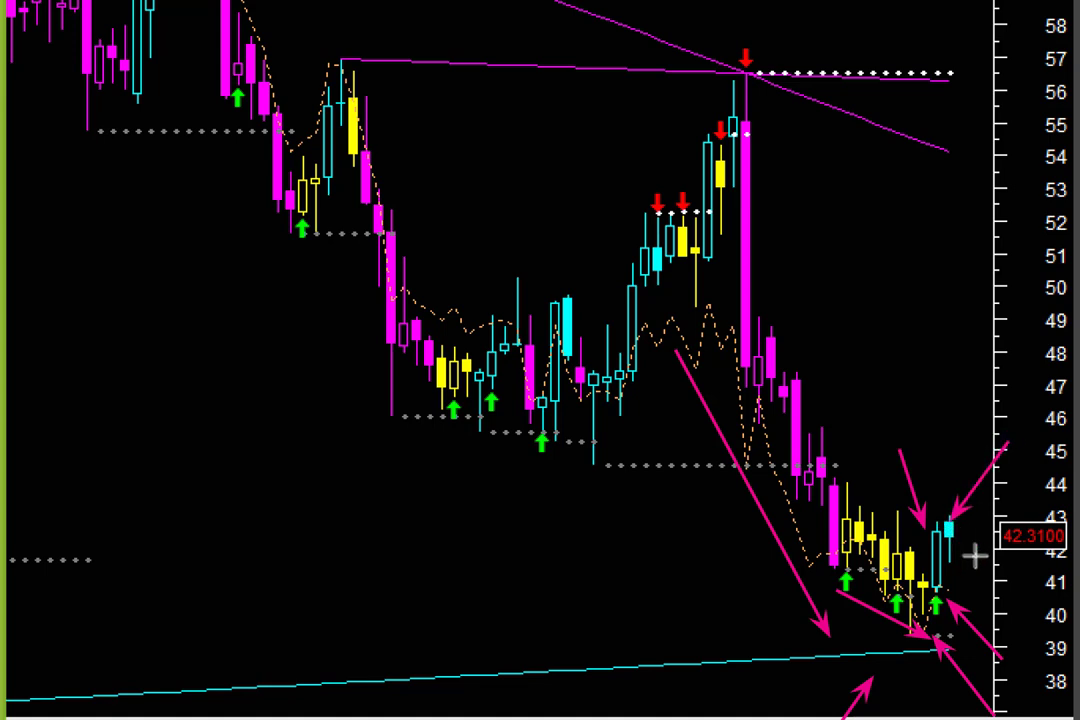
# Step: Point out HOG's latest weekly candle with arrows and sketch a possible daily rise from about 41.7 to 43
pyautogui.moveTo(998, 564); pyautogui.dragTo(958, 546)
pyautogui.moveTo(1012, 608); pyautogui.dragTo(958, 571)
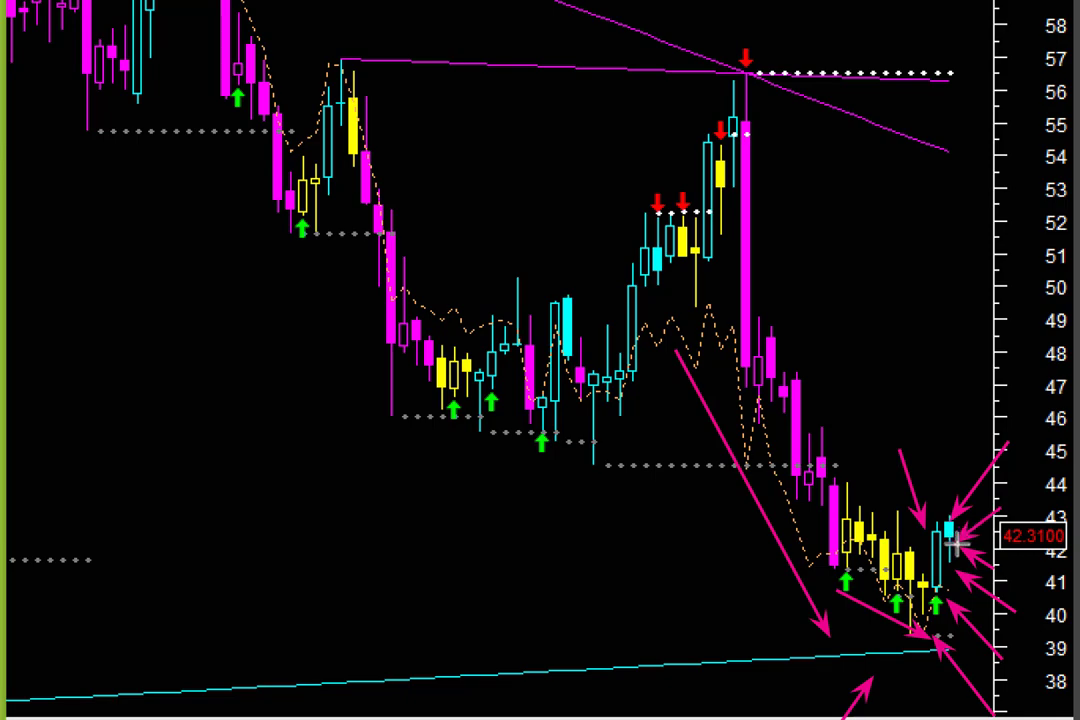
pyautogui.moveTo(935, 280); pyautogui.dragTo(962, 225)
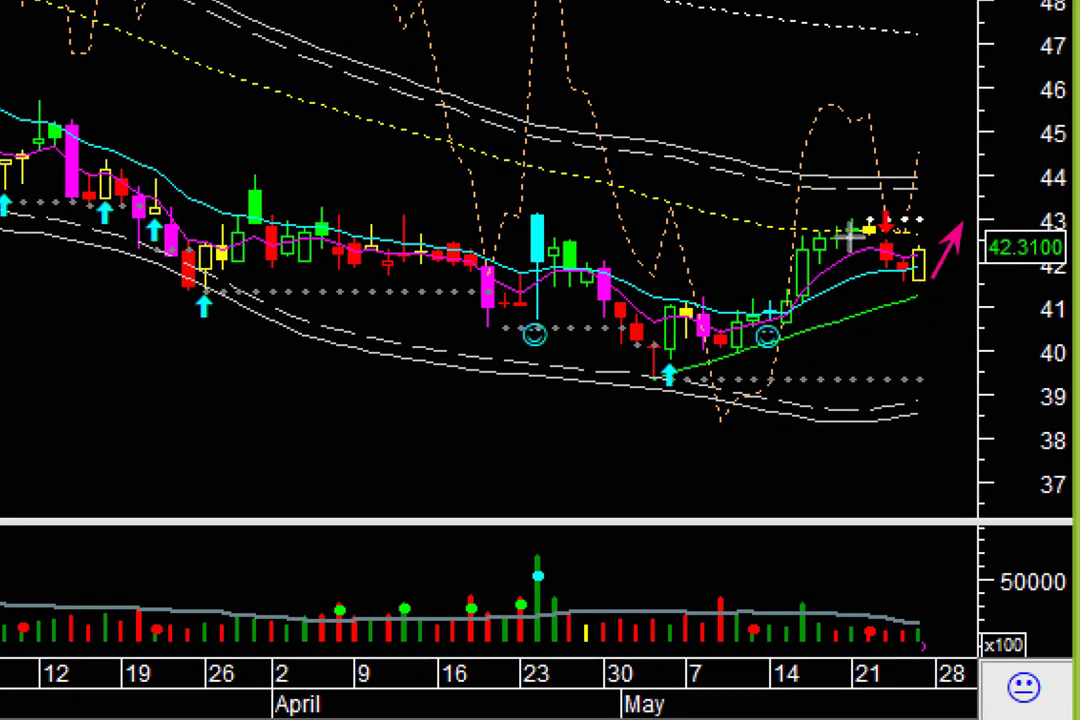
pyautogui.moveTo(850, 234); pyautogui.dragTo(960, 232)
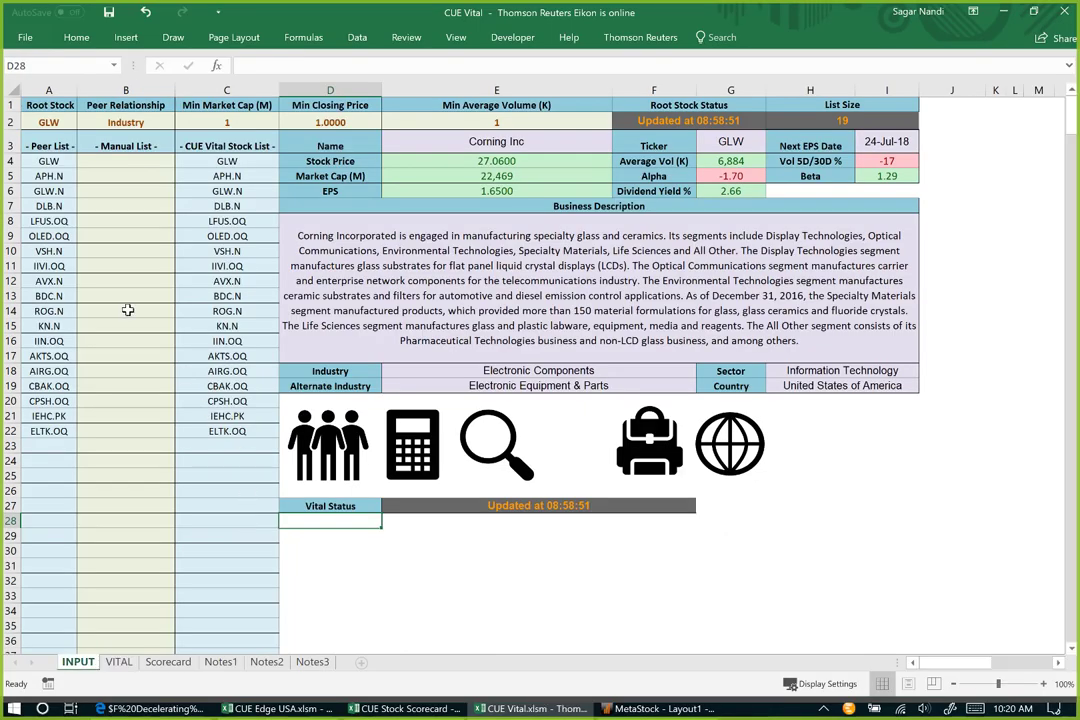
# Step: Try to delete the peer list tickers in cells A4:A23 of the CUE Vital workbook in Excel
pyautogui.moveTo(48, 163); pyautogui.dragTo(40, 443)
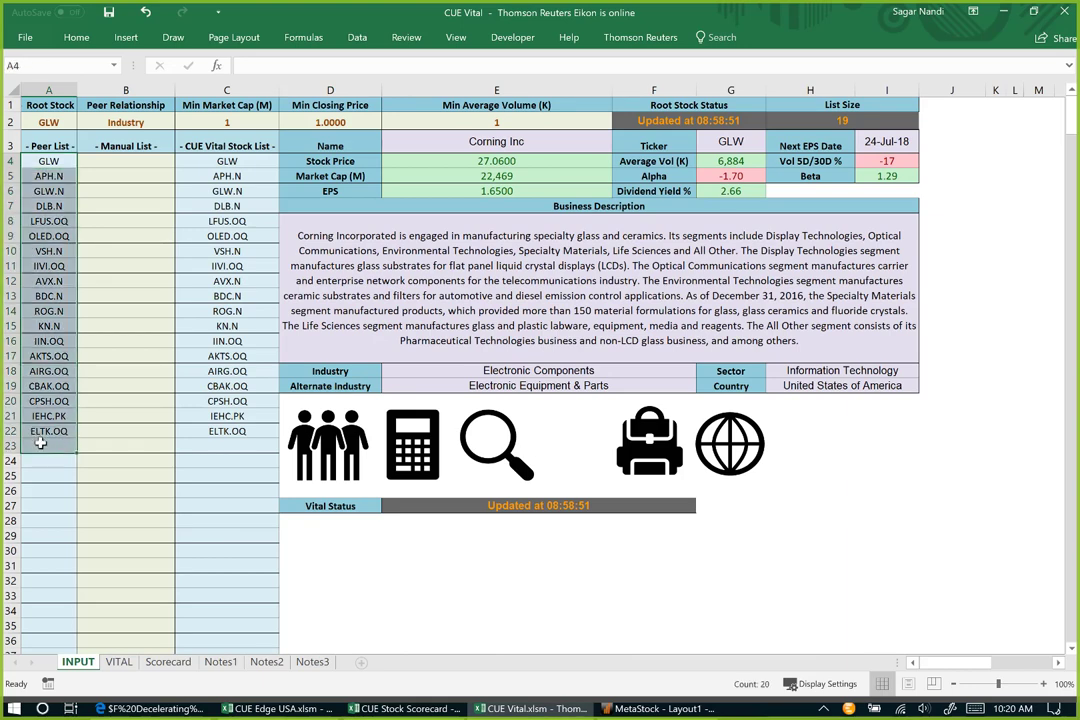
pyautogui.press('Delete')
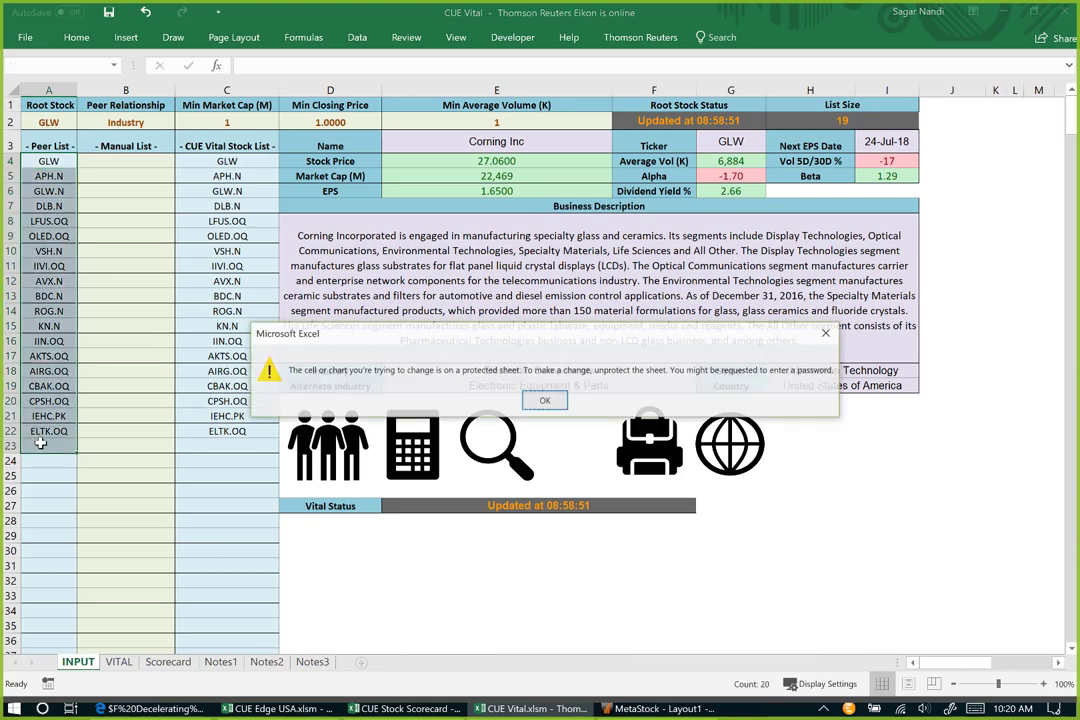
pyautogui.press('Return')
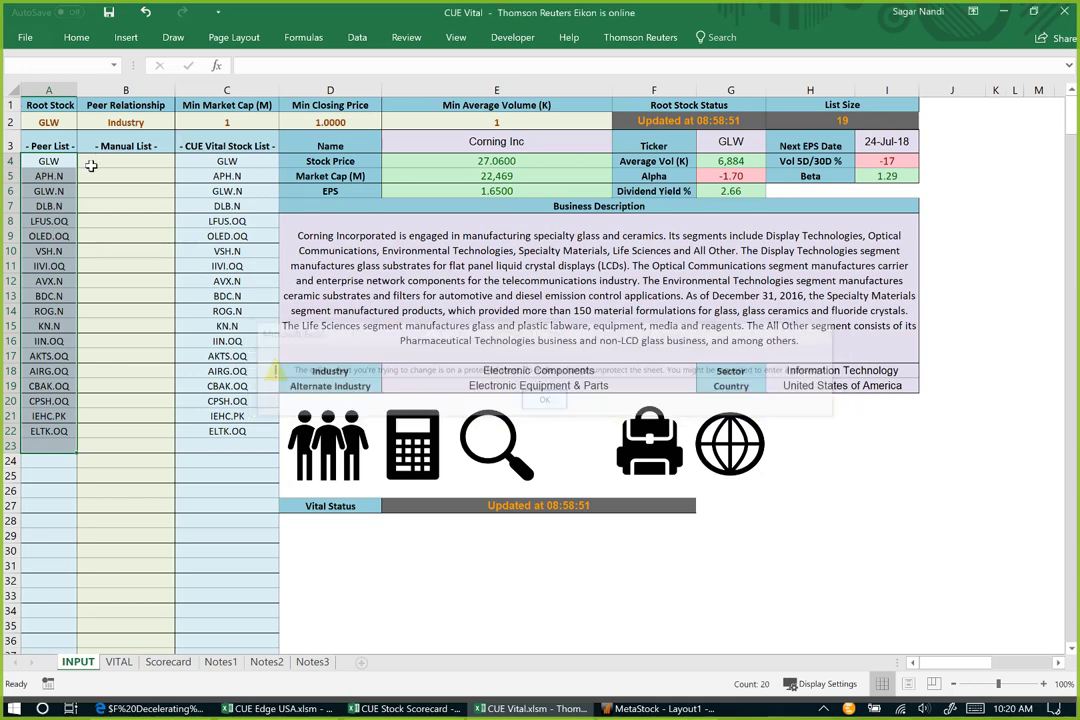
# Step: Clear the root stock ticker in cell A2 of the INPUT sheet
pyautogui.click(44, 120)
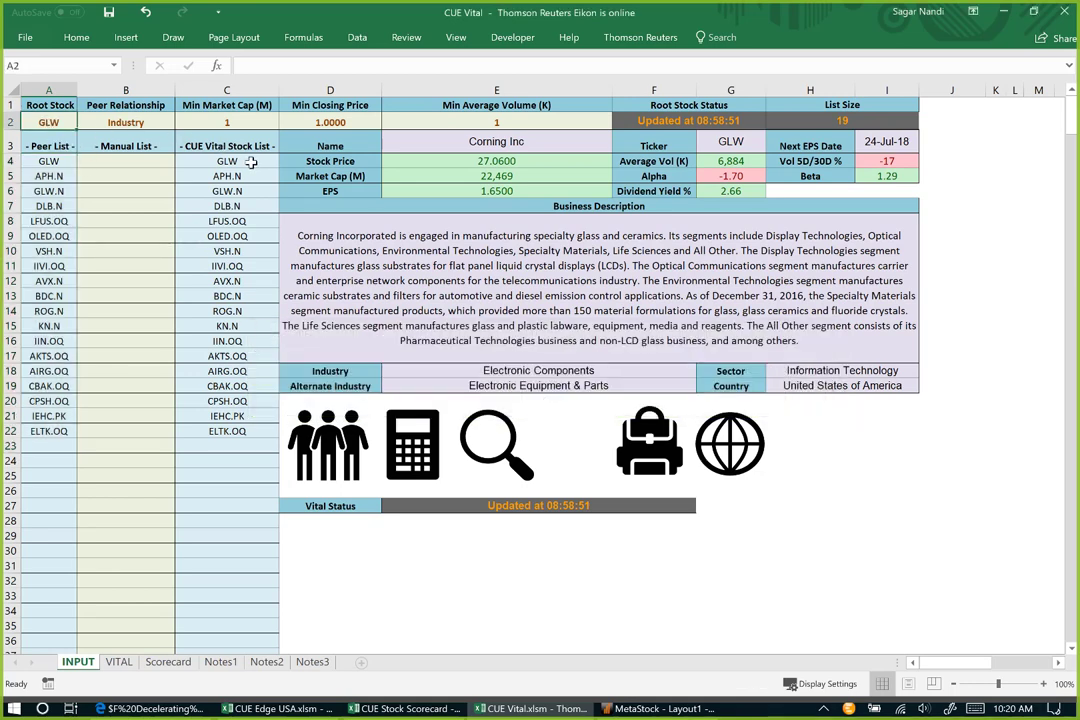
pyautogui.press('BackSpace')
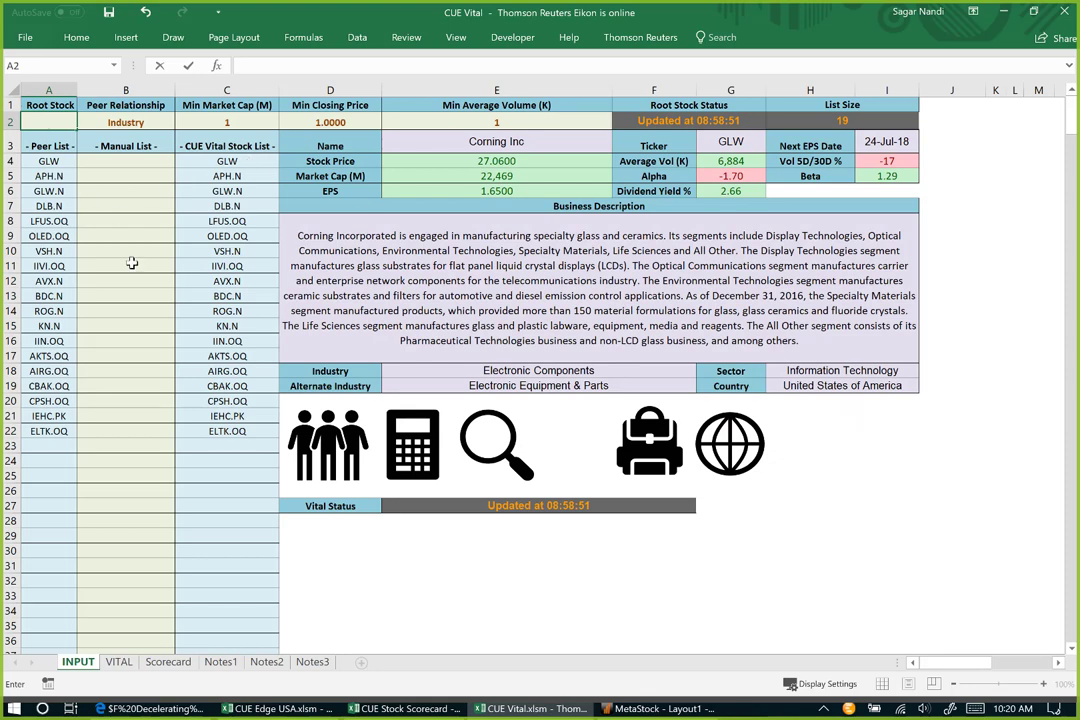
pyautogui.click(116, 205)
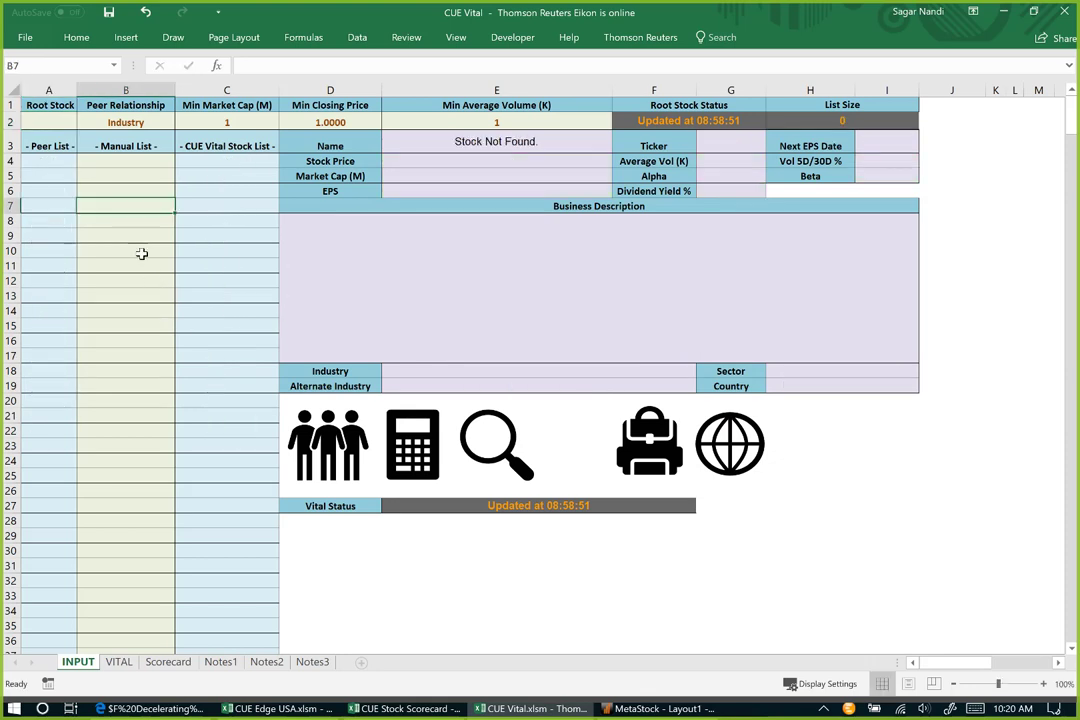
# Step: Enter the tickers HCI and HOG in cells B4 and B5 of the manual list
pyautogui.click(125, 163)
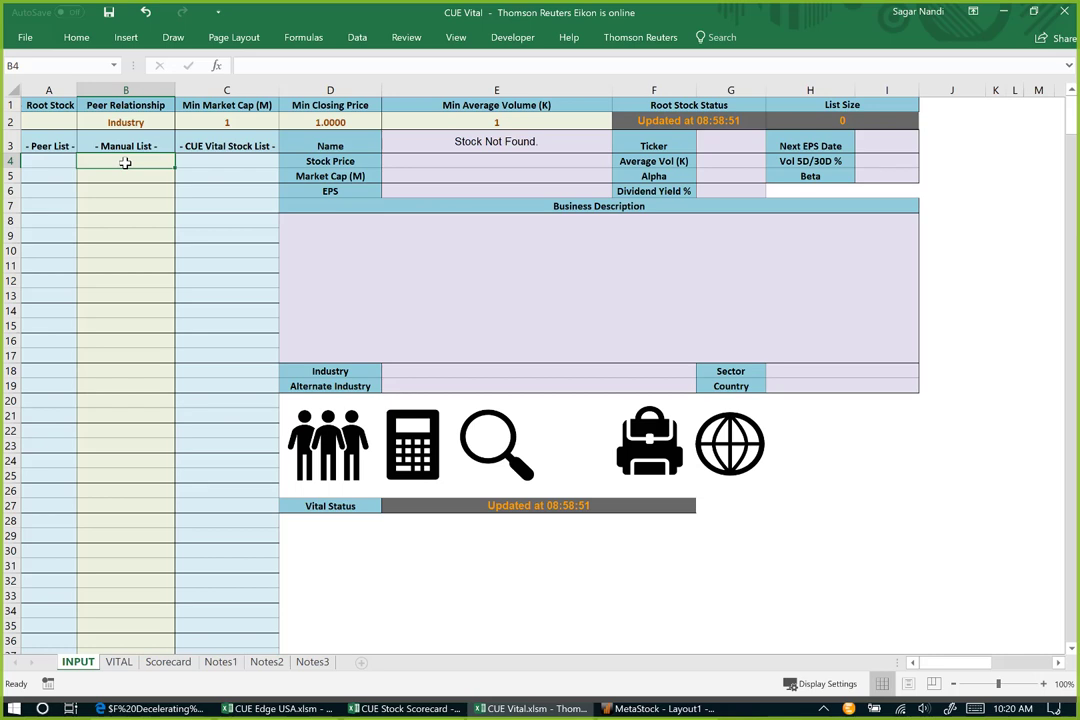
pyautogui.write('HIC')
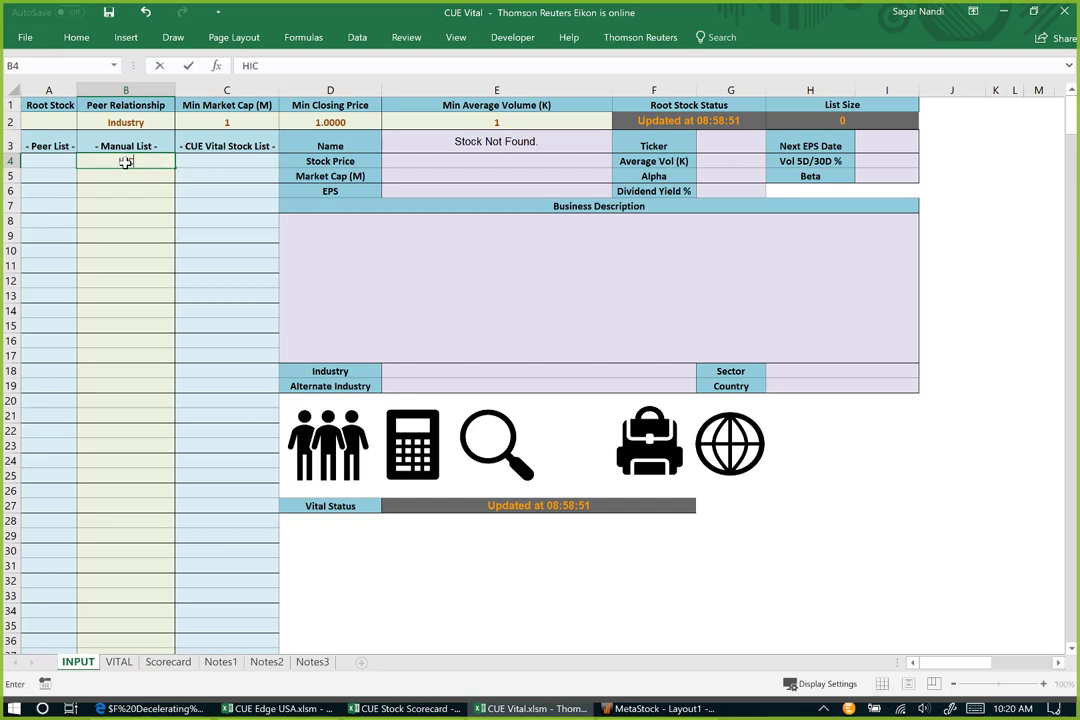
pyautogui.press('Return')
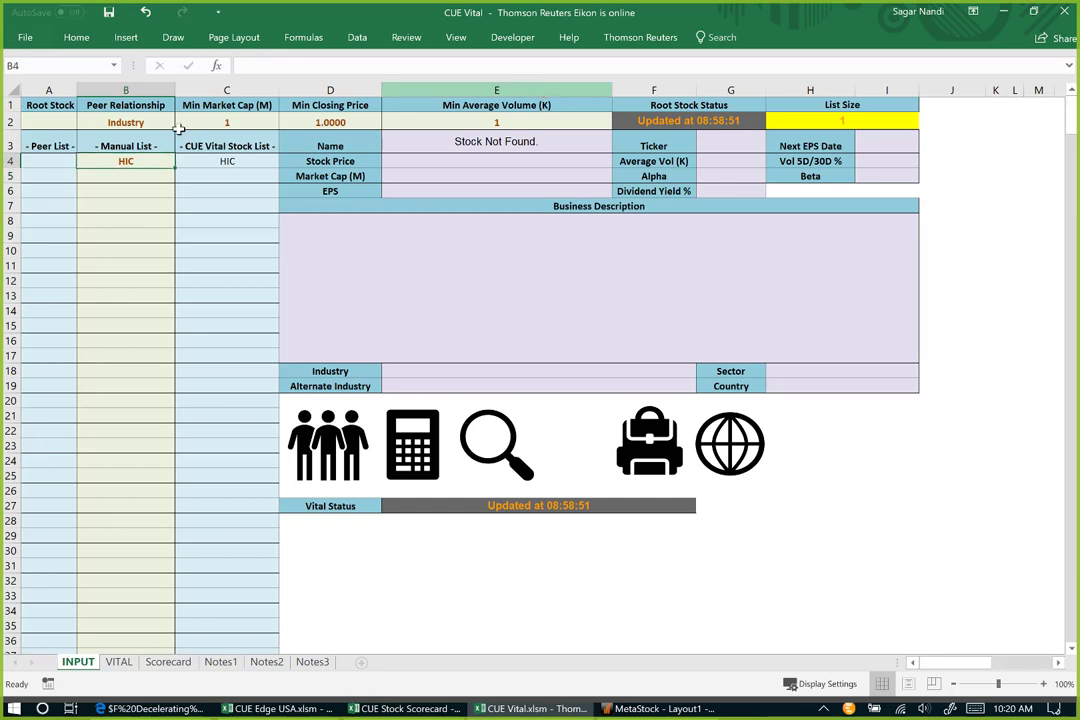
pyautogui.click(125, 161)
pyautogui.write('HCI')
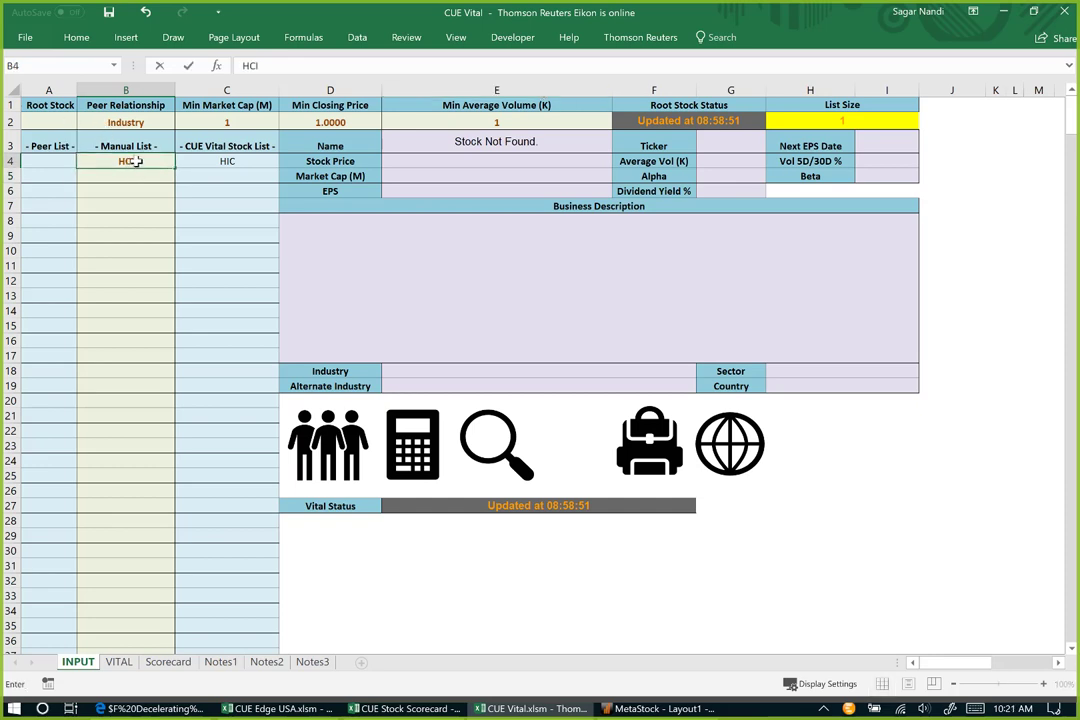
pyautogui.press('Return')
pyautogui.press('Return')
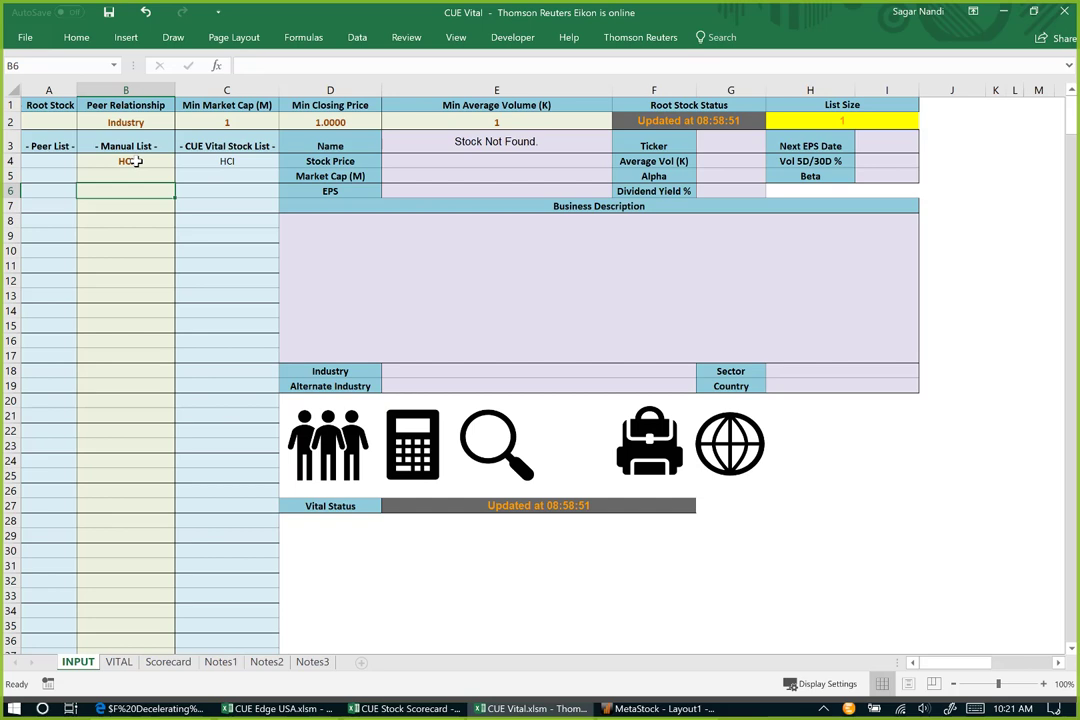
pyautogui.press('Up')
pyautogui.write('HOG')
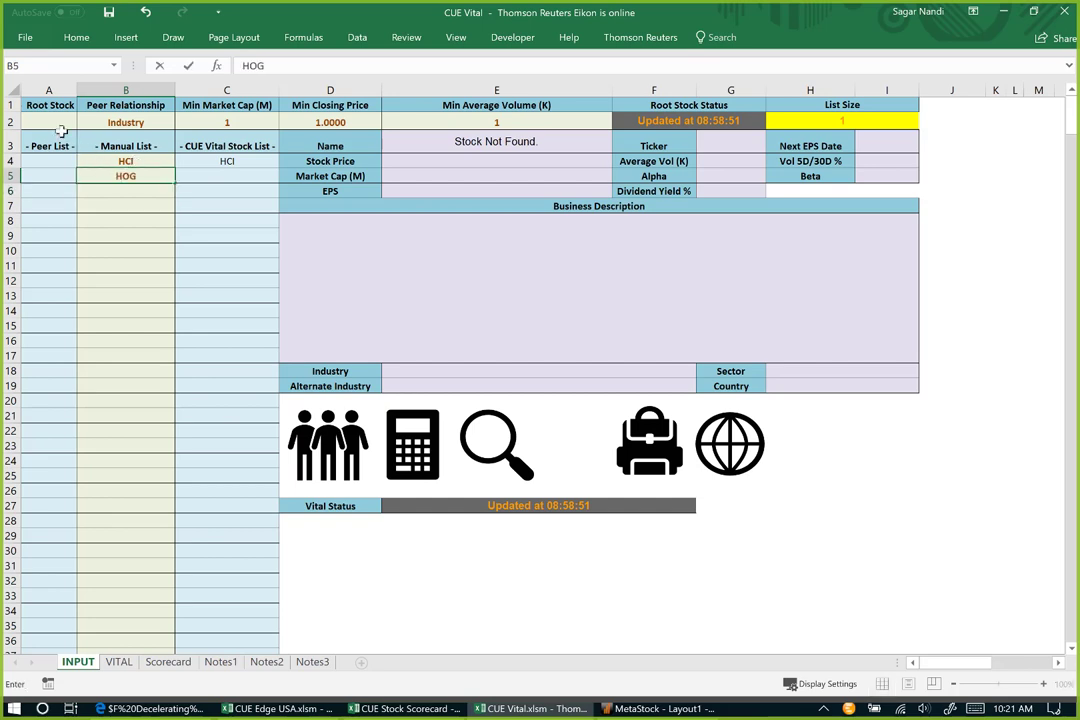
pyautogui.press('Return')
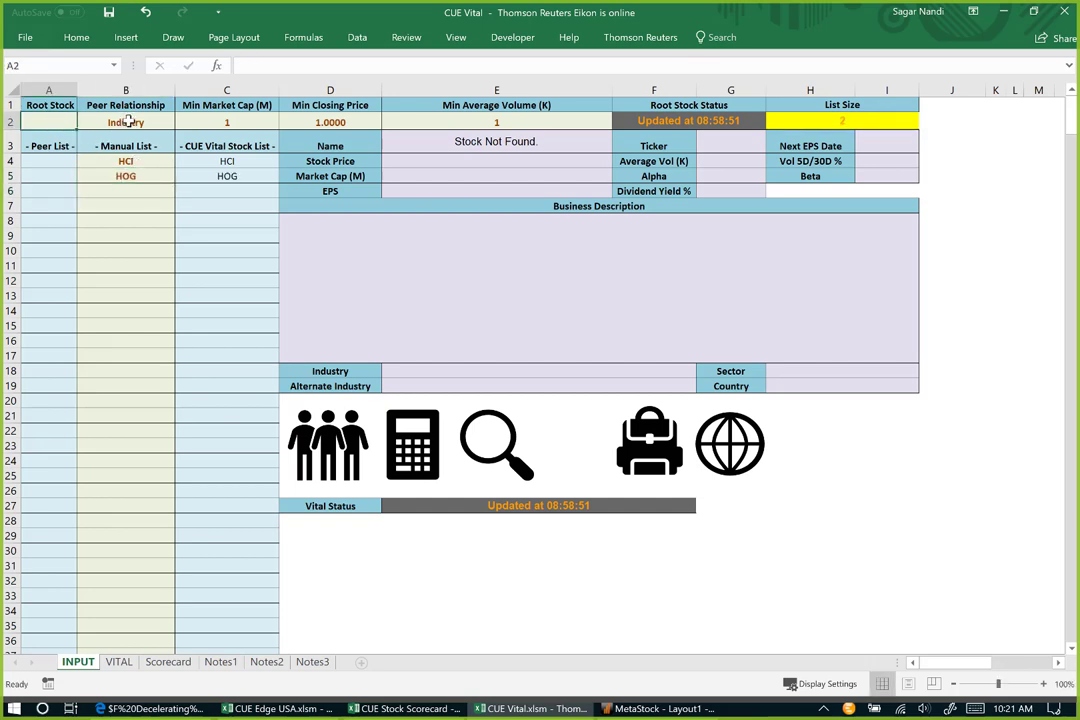
pyautogui.click(112, 121)
pyautogui.click(182, 122)
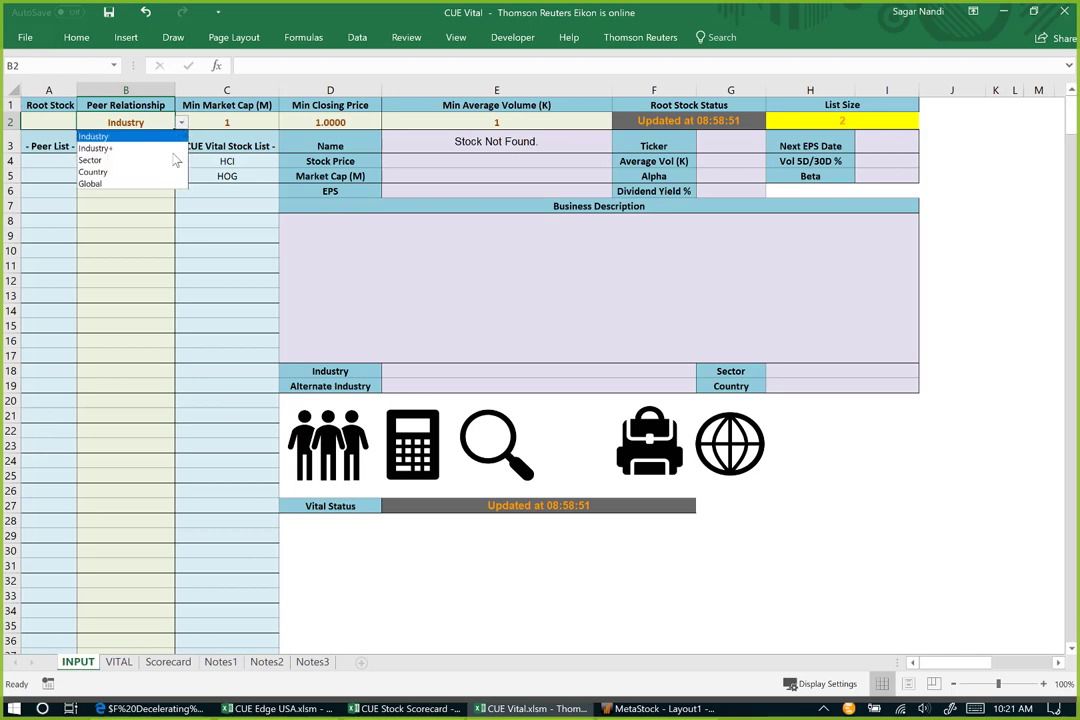
pyautogui.press('Escape')
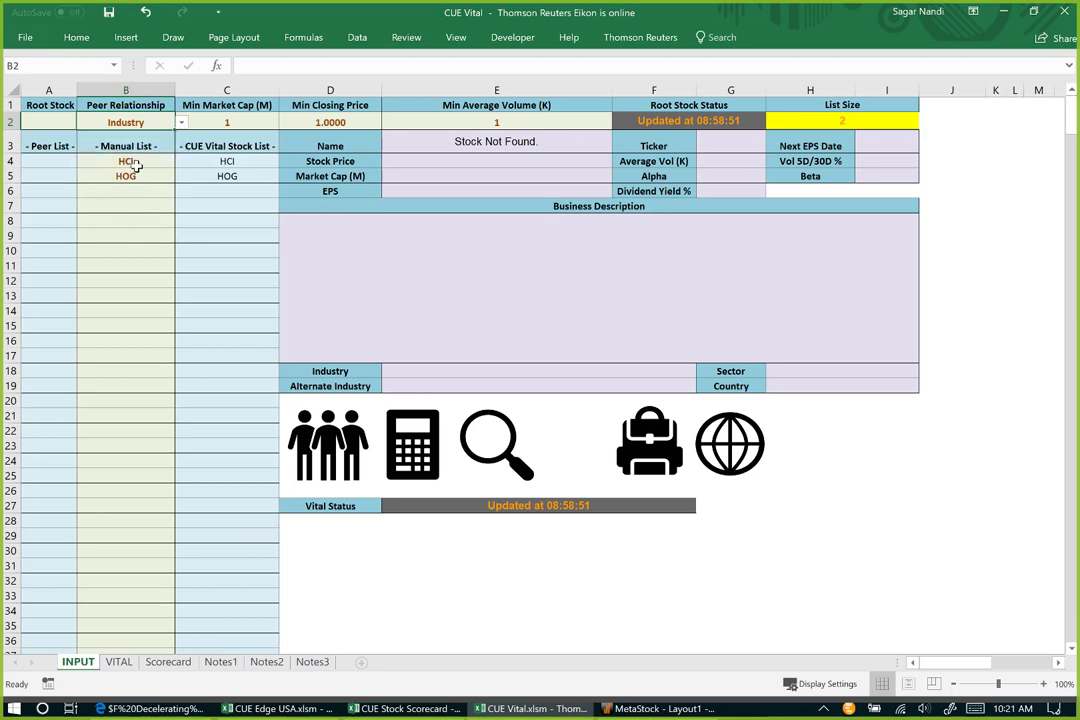
# Step: Retrieve the vital data for the two manual-list stocks and open the VITAL sheet
pyautogui.click(399, 430)
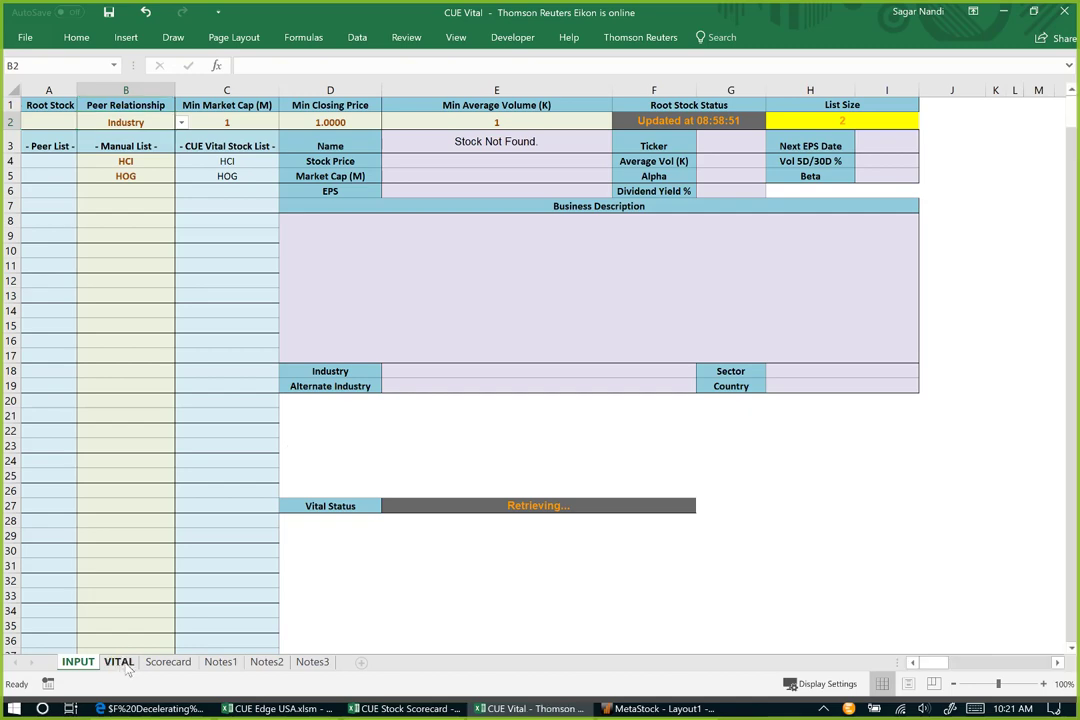
pyautogui.click(119, 663)
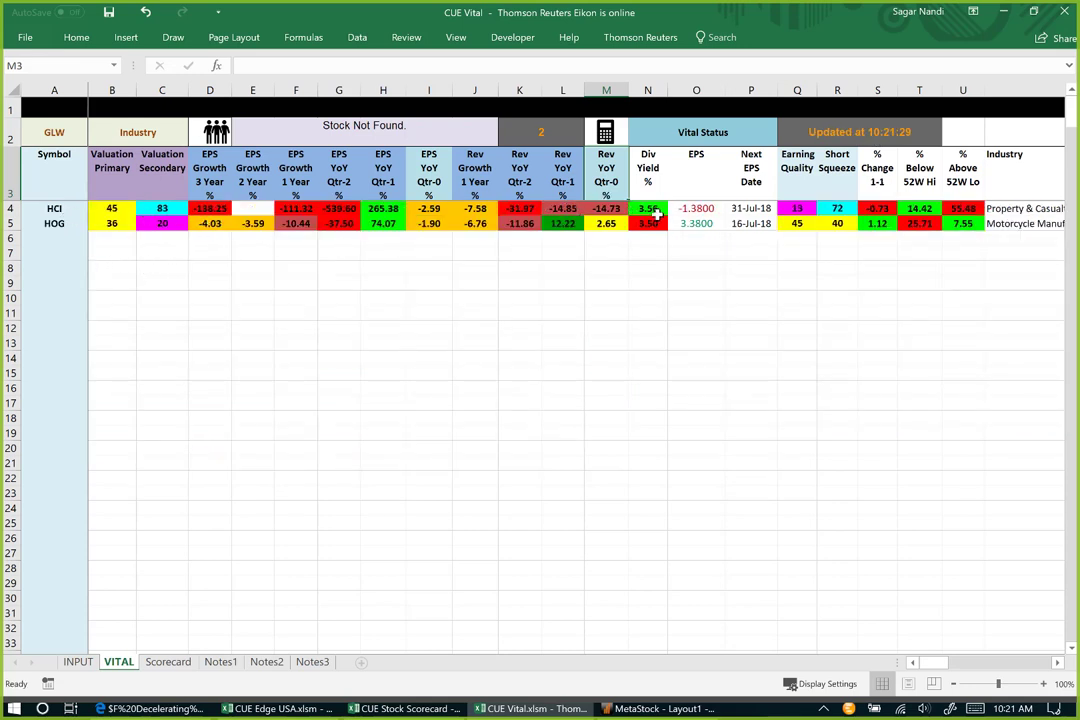
# Step: Check the dividend yields and primary valuation scores of HCI and HOG on the VITAL sheet
pyautogui.click(657, 208)
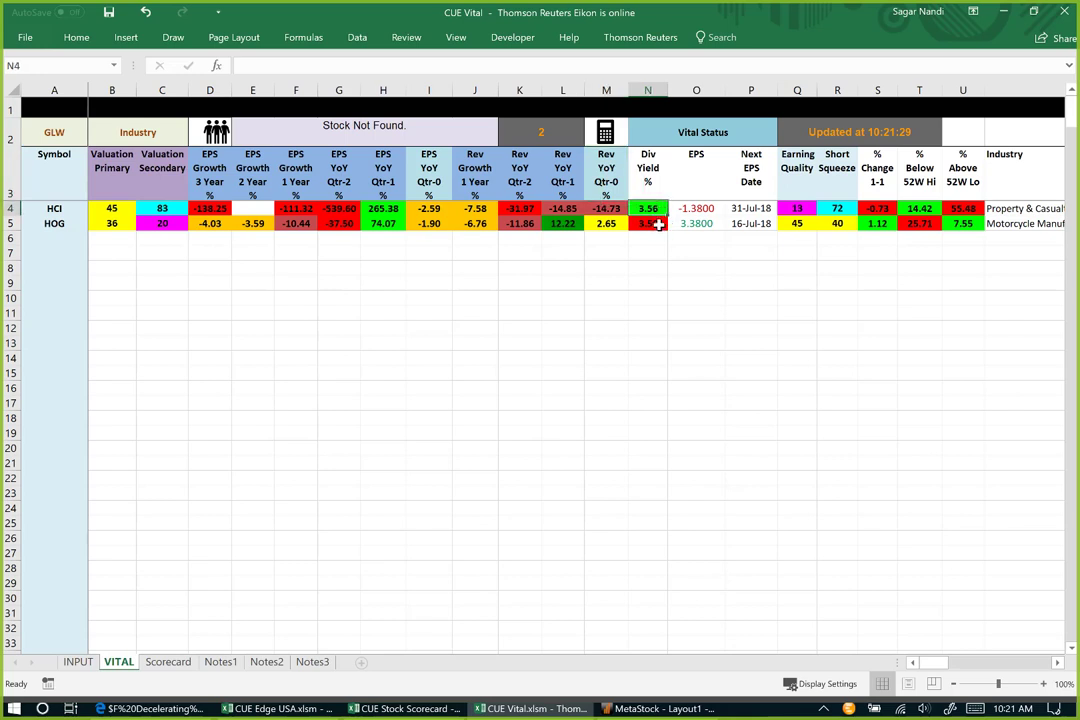
pyautogui.click(658, 224)
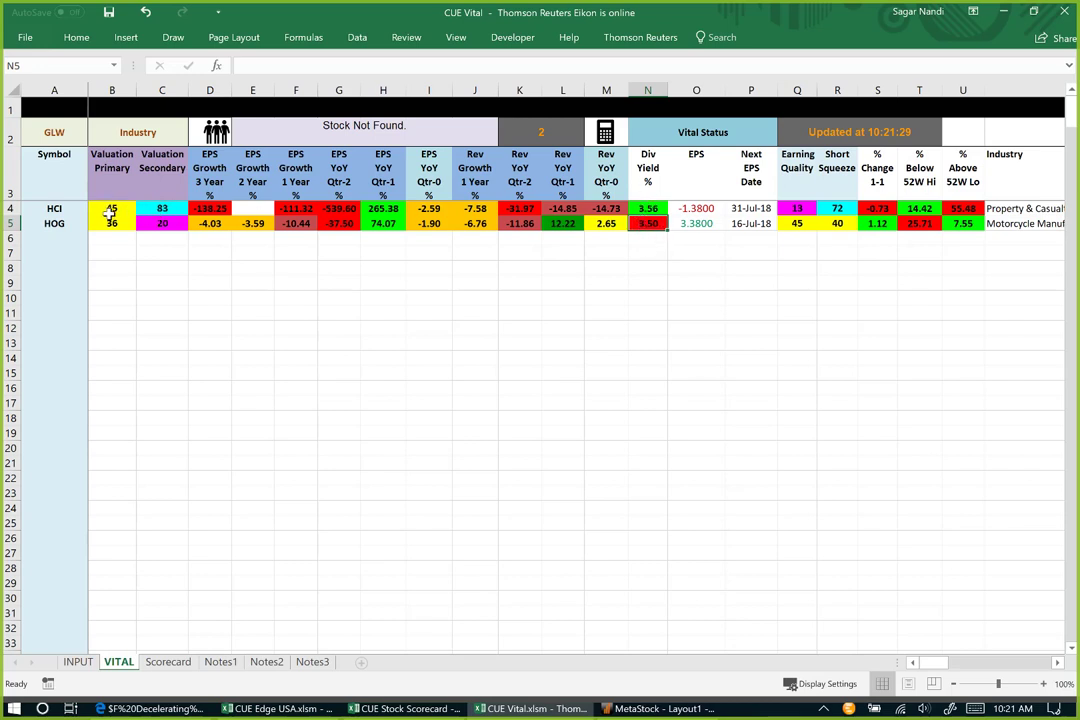
pyautogui.moveTo(110, 212); pyautogui.dragTo(111, 224)
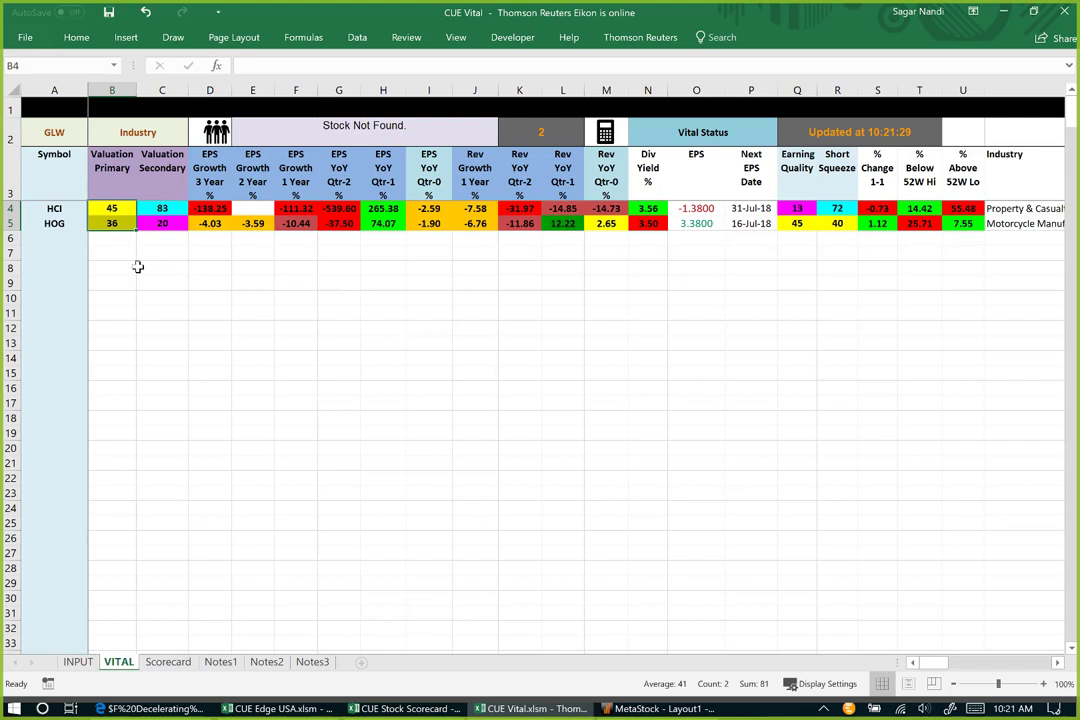
# Step: Compare the quarterly and one-year EPS growth figures of HCI and HOG
pyautogui.moveTo(383, 209); pyautogui.dragTo(407, 224)
pyautogui.click(430, 210)
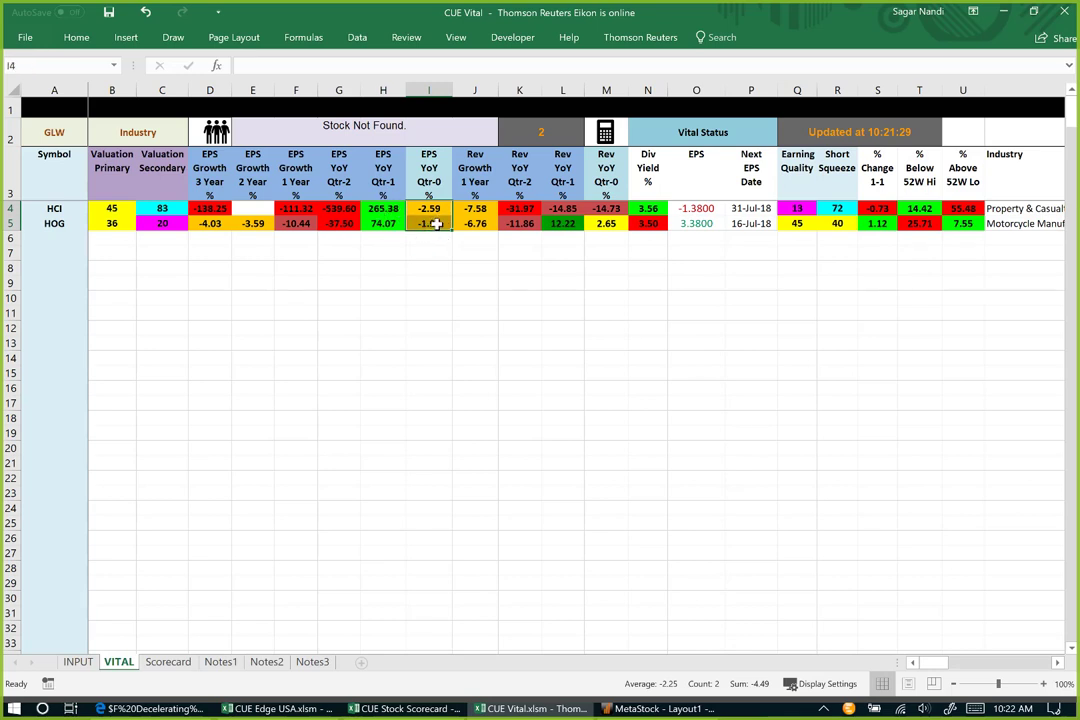
pyautogui.moveTo(383, 231); pyautogui.dragTo(384, 236)
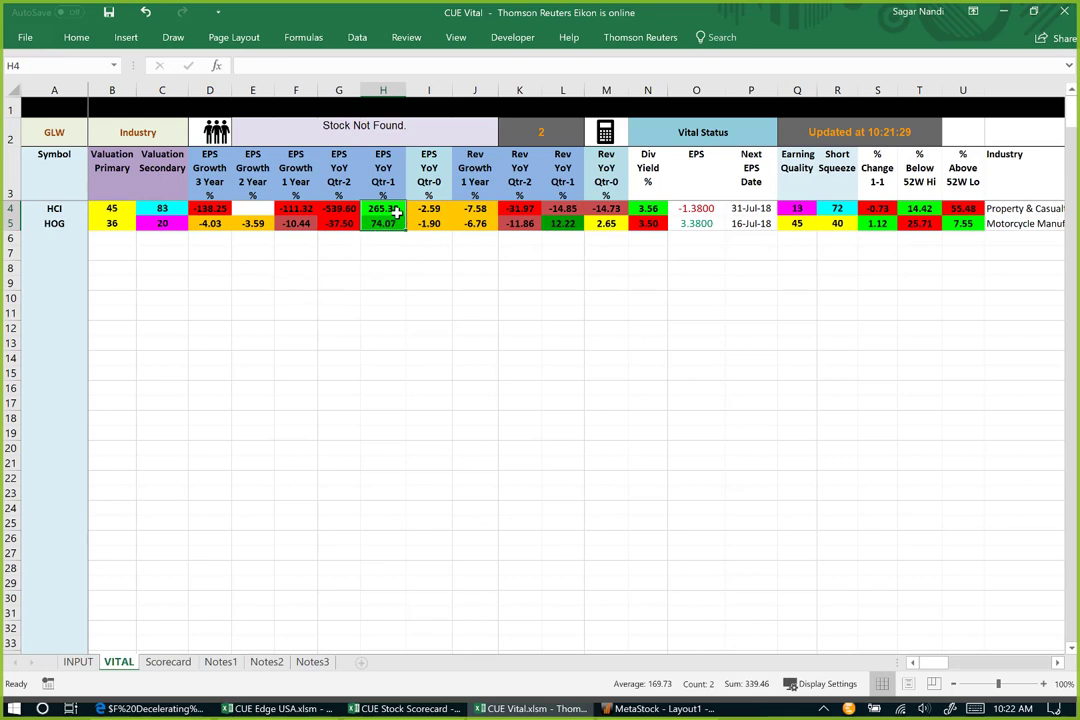
pyautogui.moveTo(343, 213); pyautogui.dragTo(290, 224)
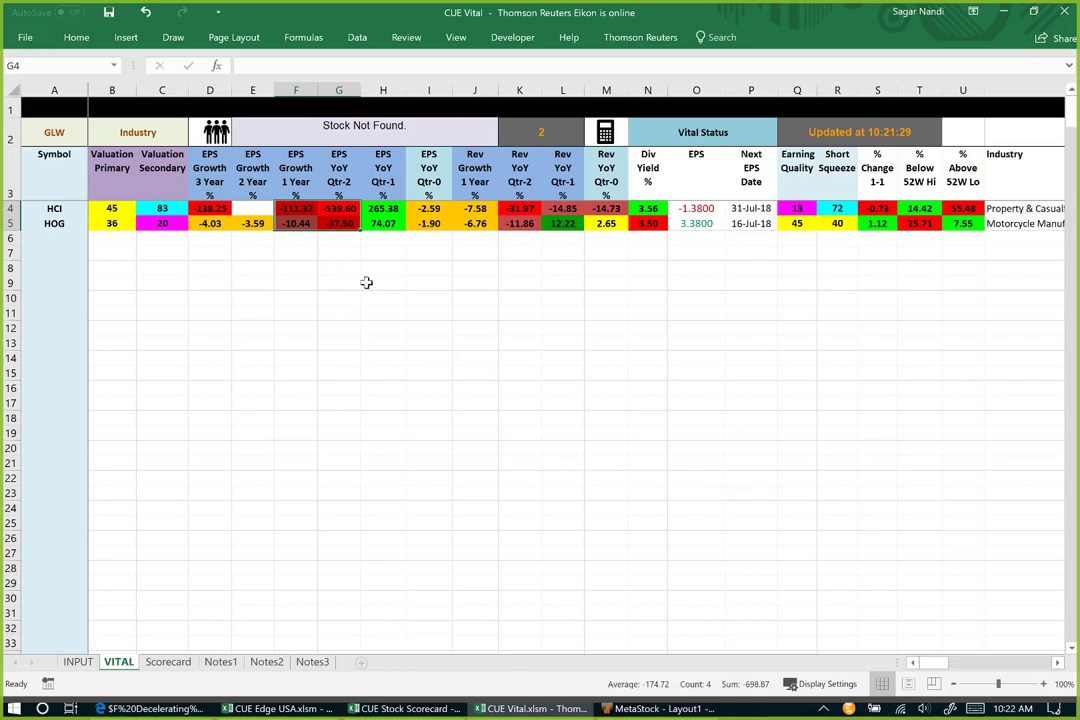
pyautogui.click(364, 282)
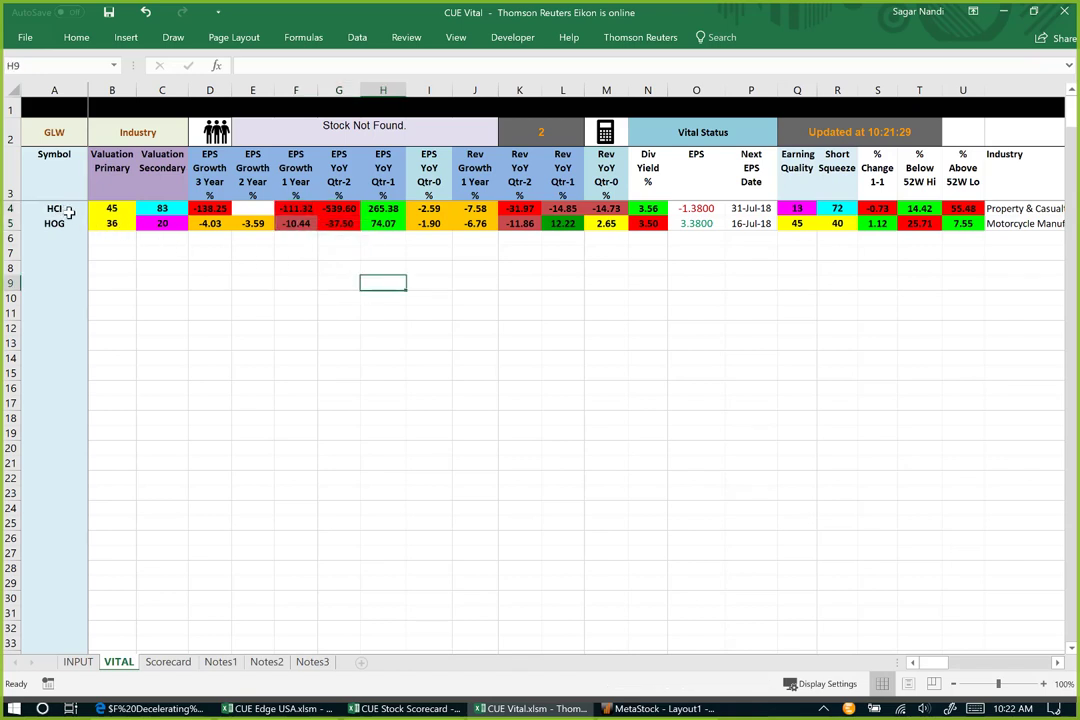
pyautogui.moveTo(58, 224)
pyautogui.mouseDown()
pyautogui.moveTo(78, 235)
pyautogui.moveTo(60, 226)
pyautogui.mouseUp()
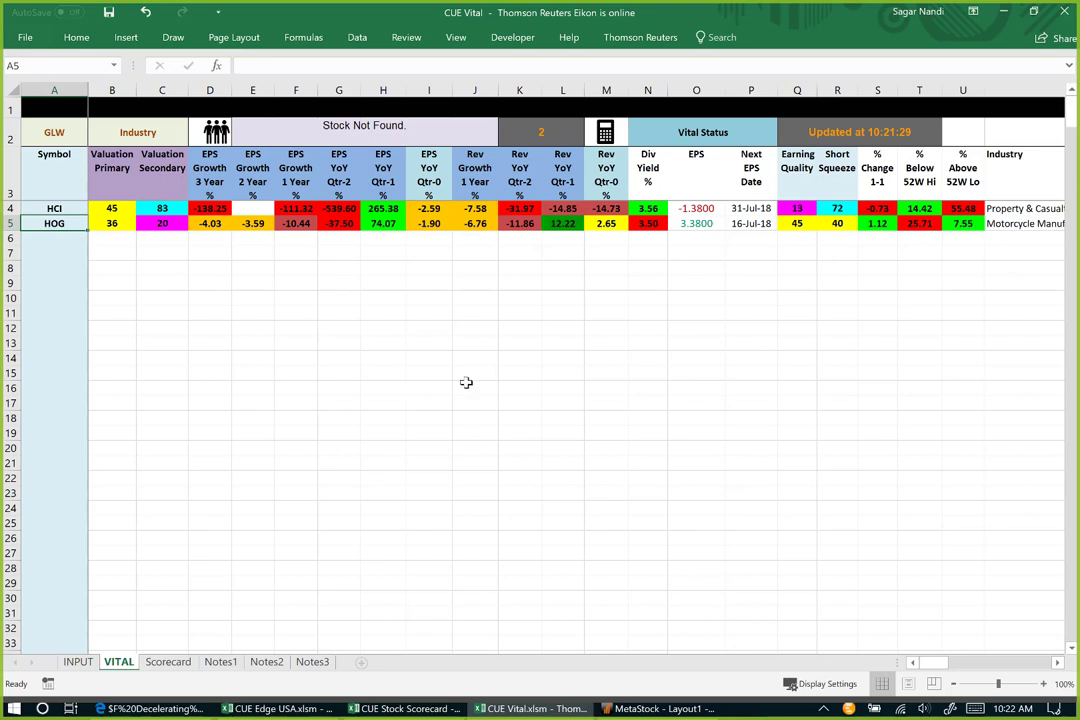
# Step: Switch to the Decelerating Industries page and highlight R and EGHT in the Stocks of Interest sticky note
pyautogui.click(177, 710)
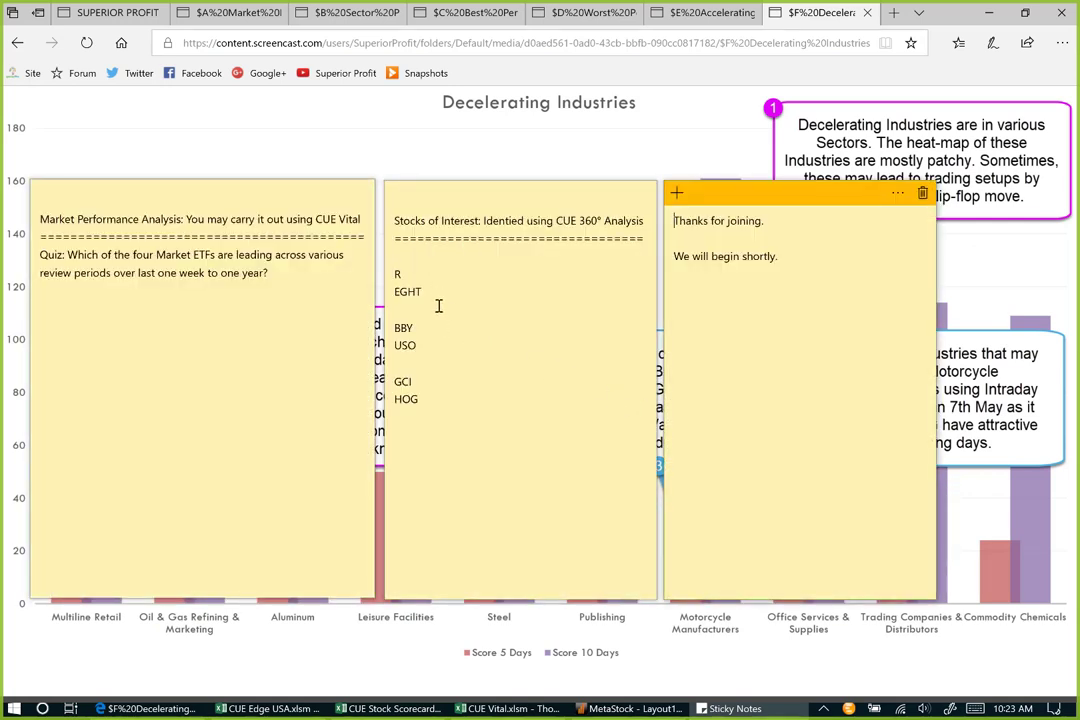
pyautogui.click(394, 273)
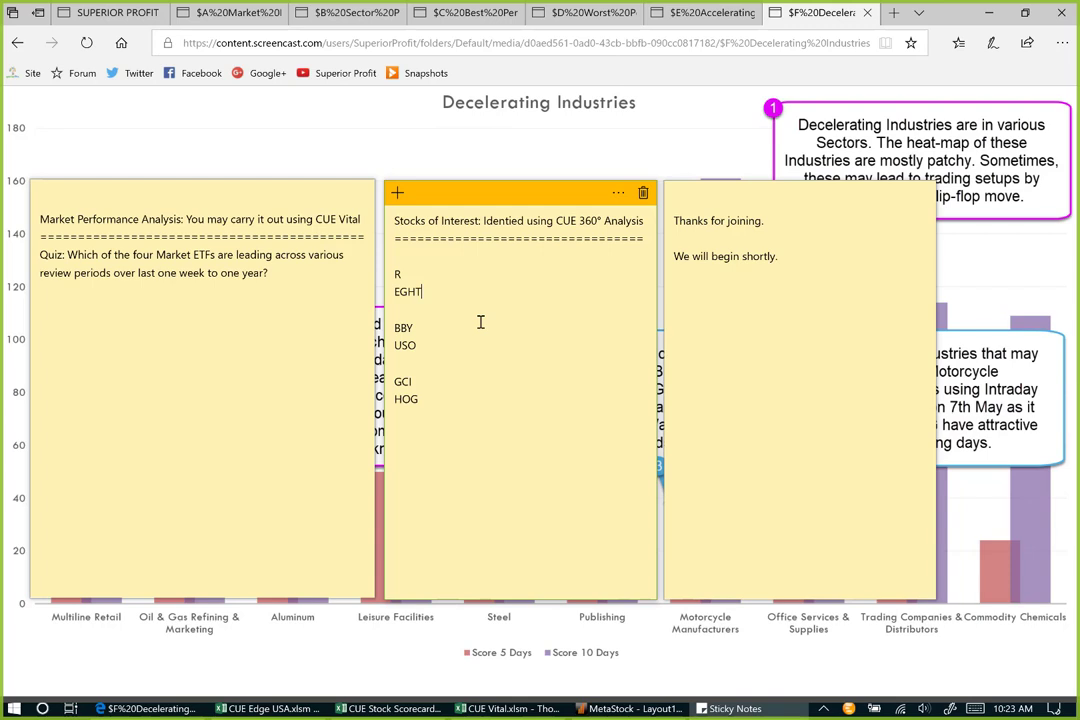
pyautogui.keyDown('shift'); pyautogui.click(396, 276); pyautogui.keyUp('shift')
pyautogui.click(431, 292)
pyautogui.keyDown('shift'); pyautogui.click(391, 278); pyautogui.keyUp('shift')
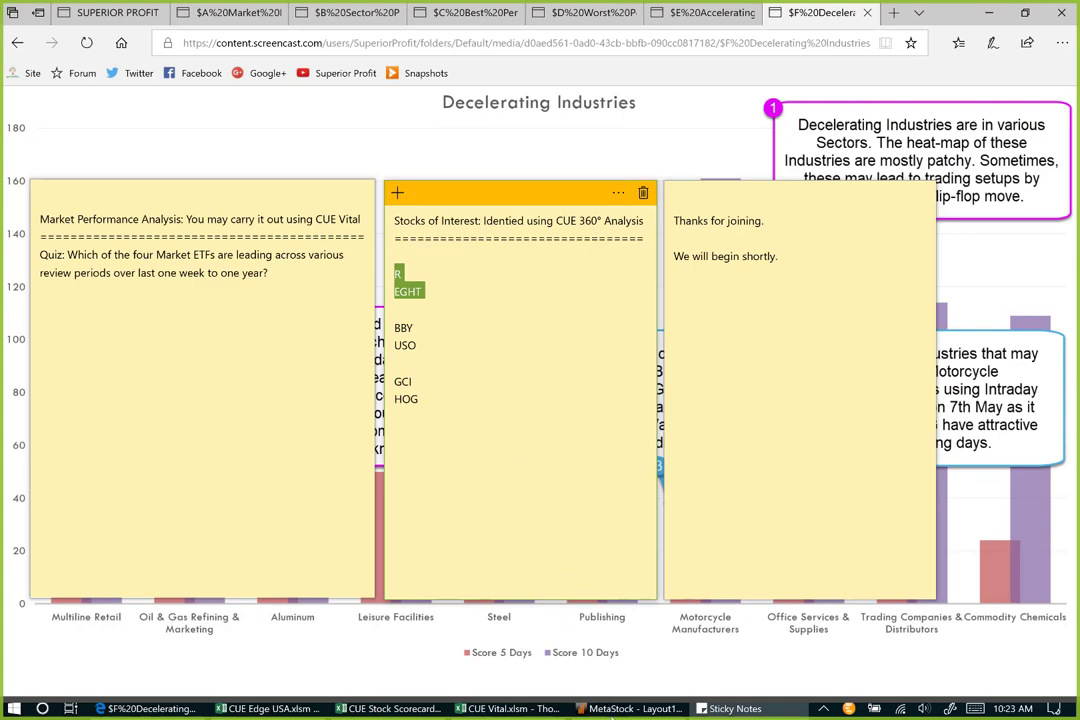
# Step: Switch to MetaStock and browse the favourite CUE explorations in the Power Console's Explore section
pyautogui.click(615, 710)
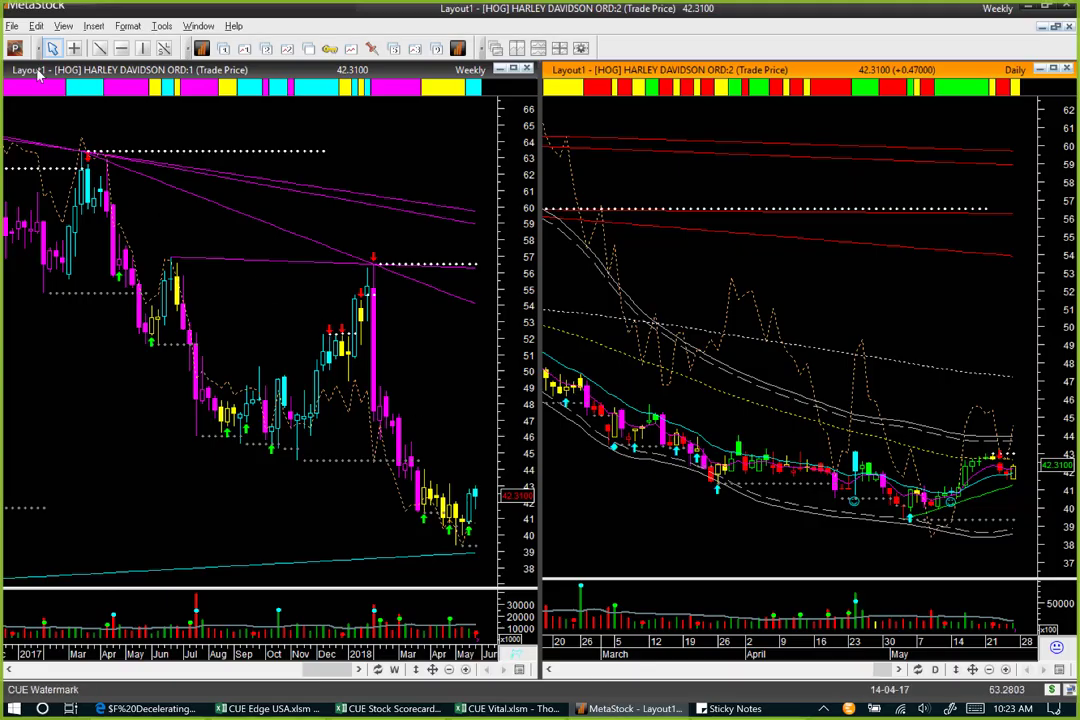
pyautogui.click(14, 49)
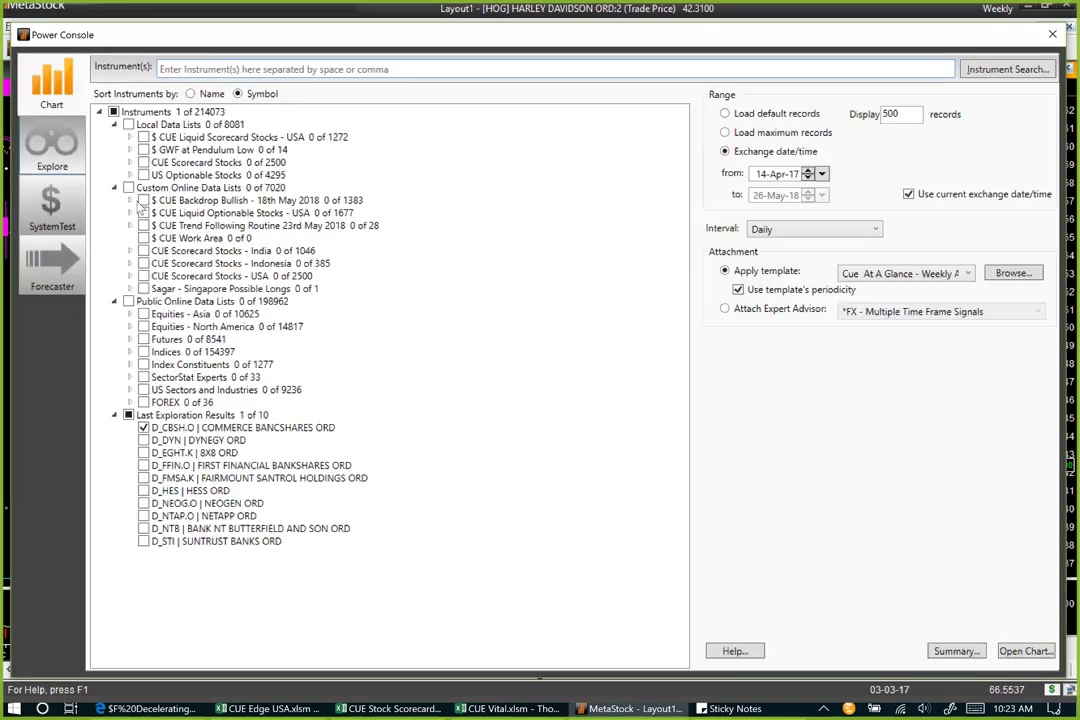
pyautogui.click(53, 166)
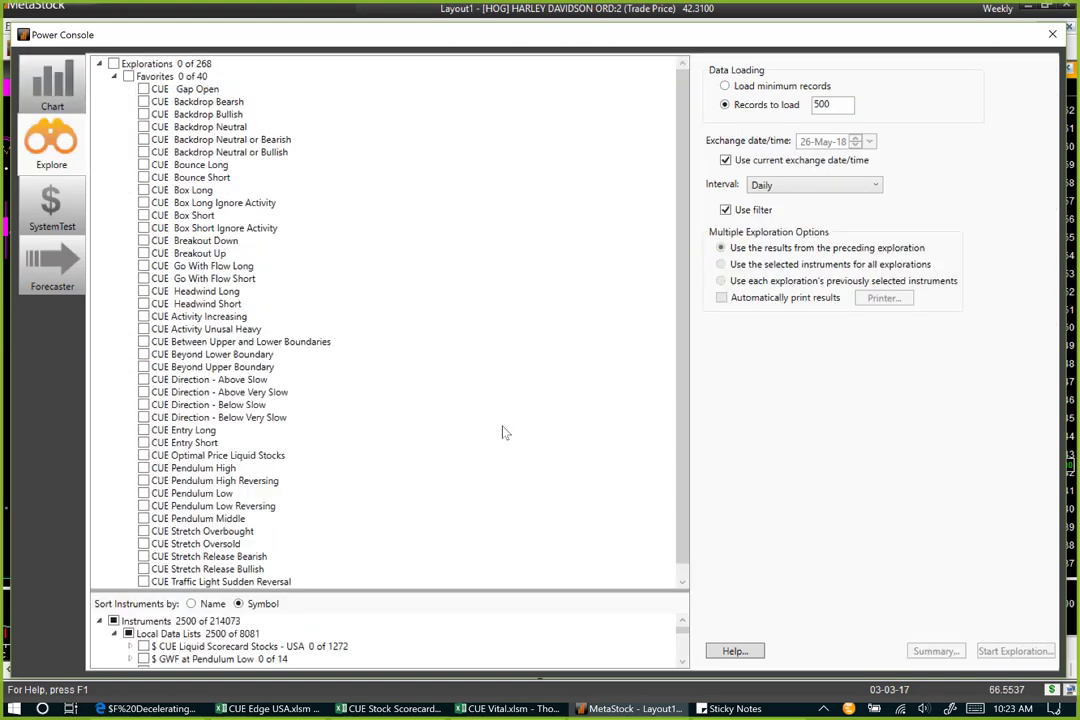
pyautogui.scroll(-1, 505, 432)
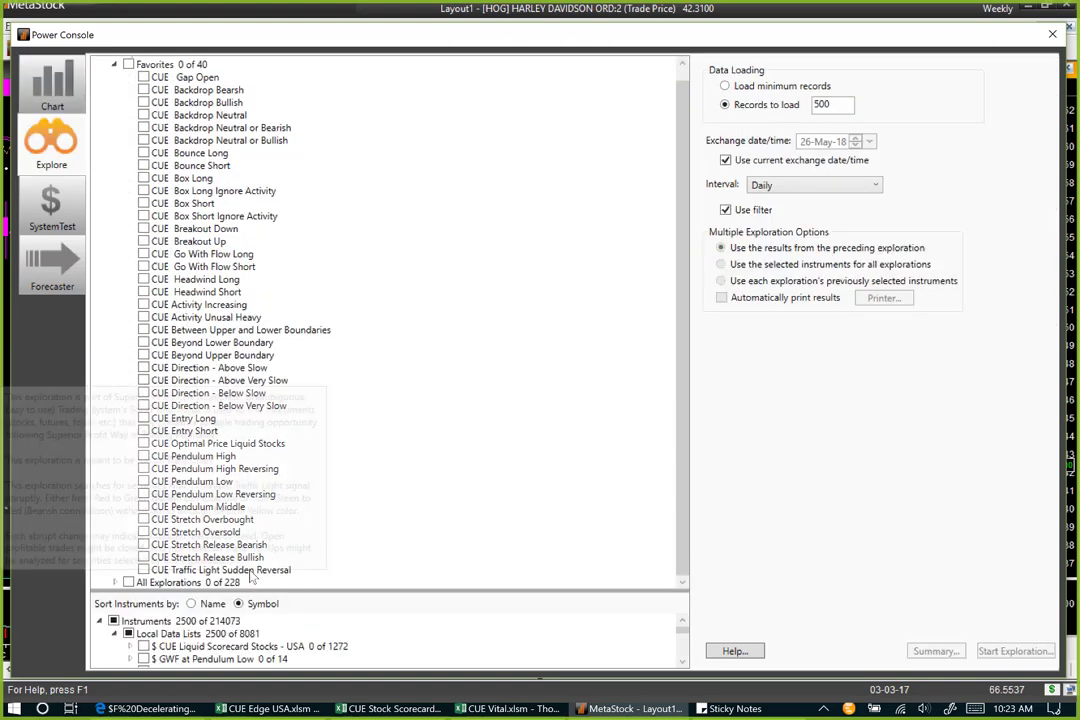
# Step: Select the Pendulum Low Reversing, Optimal Price Liquid Stocks, Between Upper and Lower Boundaries and Go With Flow Long explorations and review their run summary
pyautogui.click(240, 494)
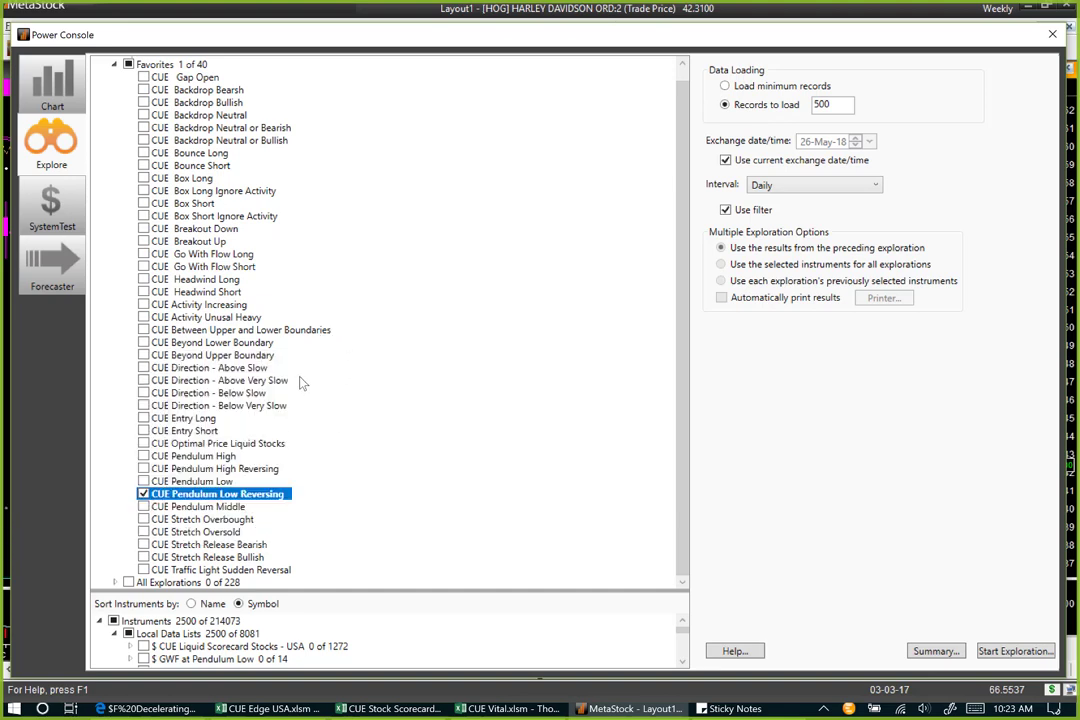
pyautogui.click(280, 443)
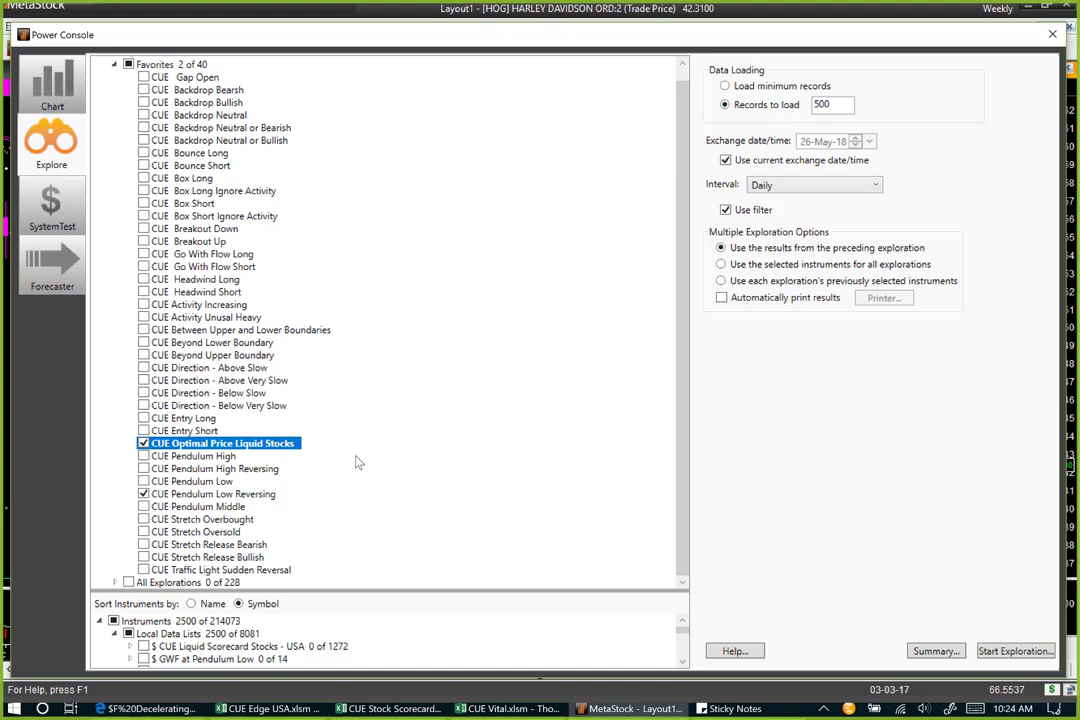
pyautogui.moveTo(213, 453)
pyautogui.click(310, 331)
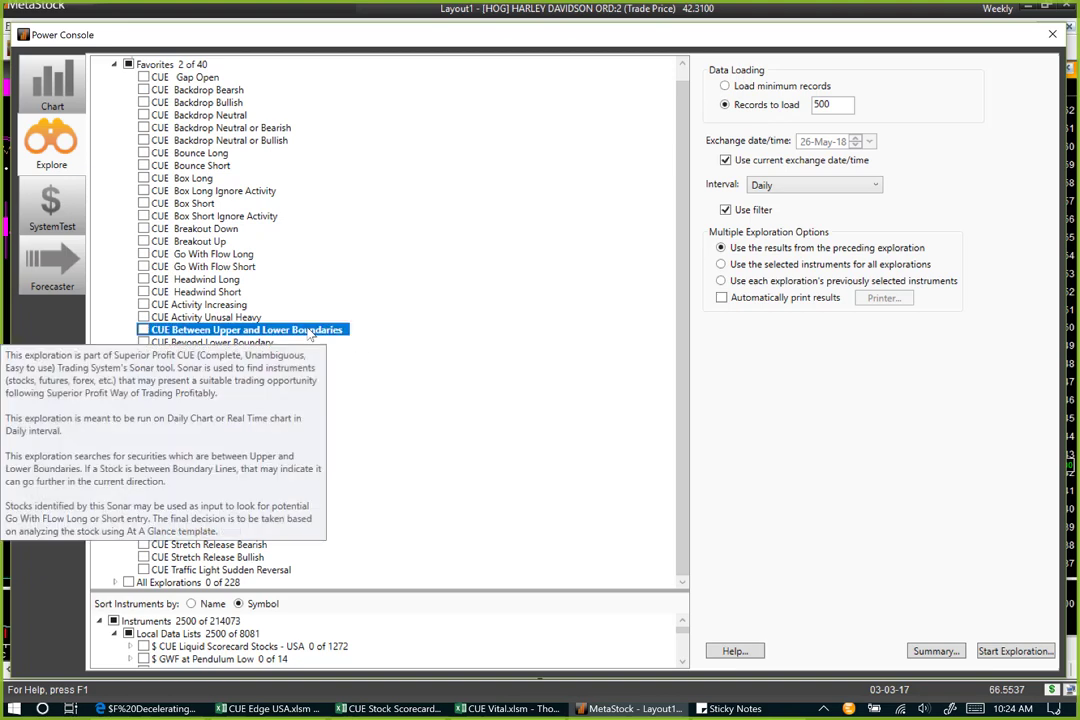
pyautogui.press('space')
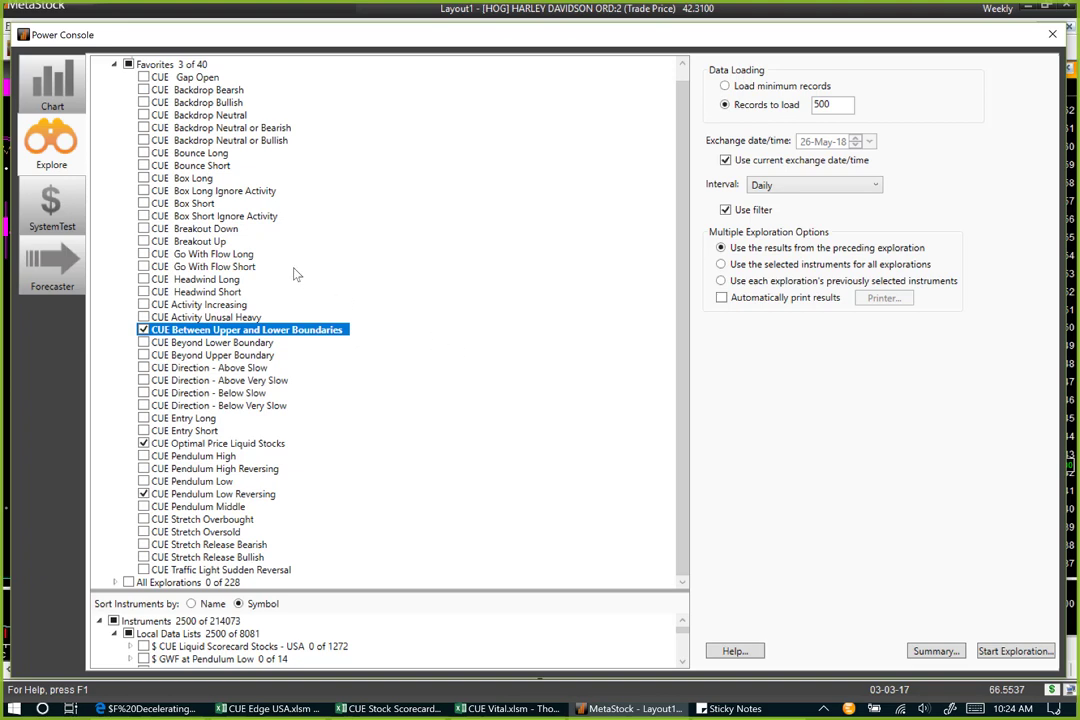
pyautogui.moveTo(241, 271)
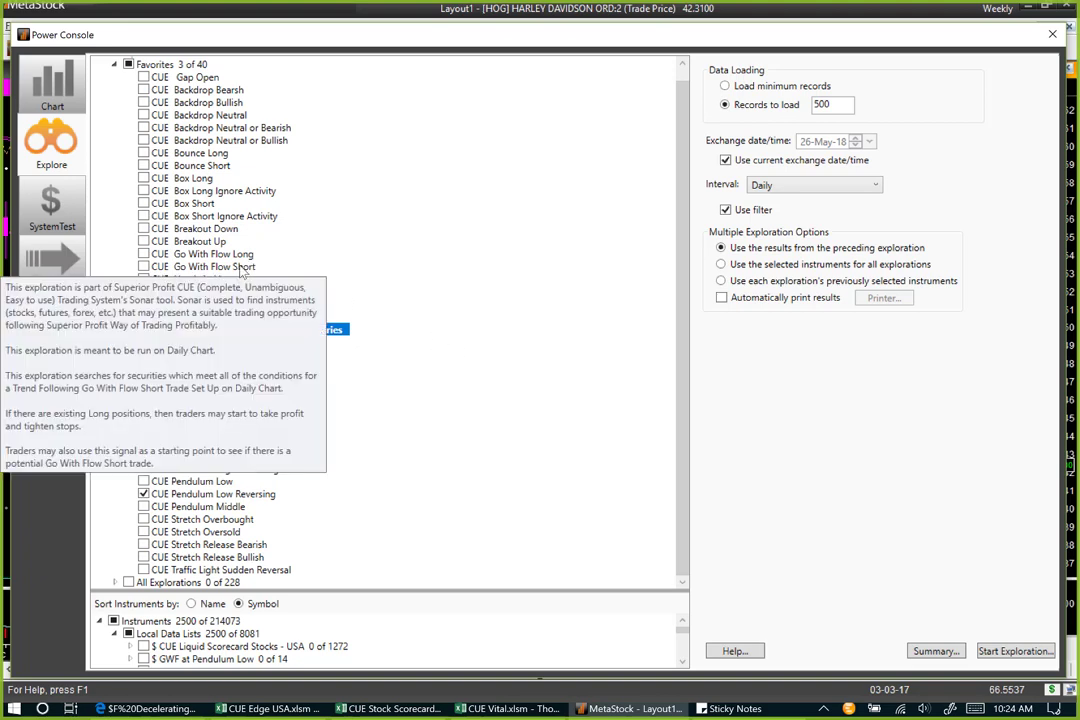
pyautogui.click(143, 254)
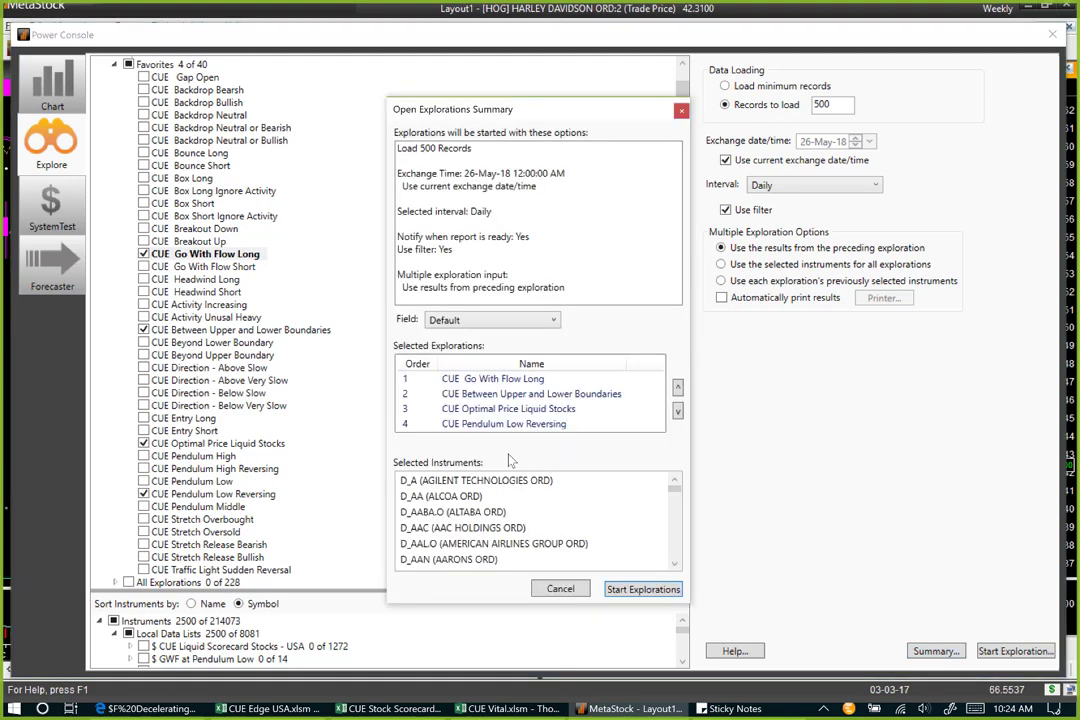
pyautogui.press('Escape')
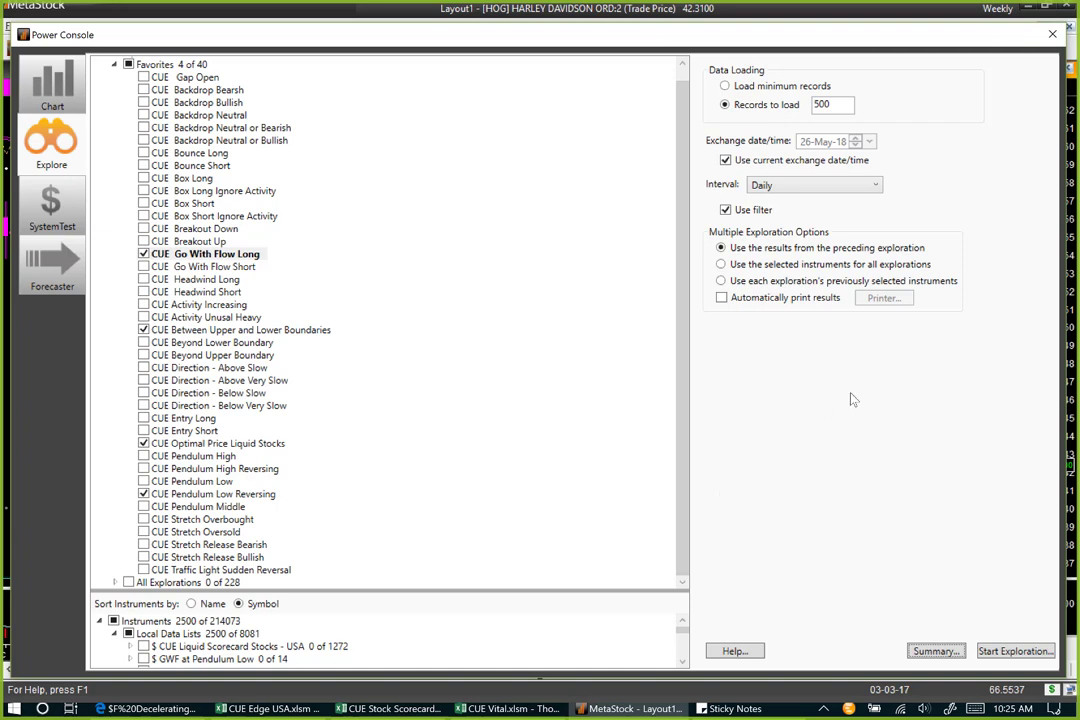
# Step: Replace the selected explorations with CUE Pendulum High and CUE Breakout Down, and close the Power Console without running them
pyautogui.click(131, 74)
pyautogui.click(128, 65)
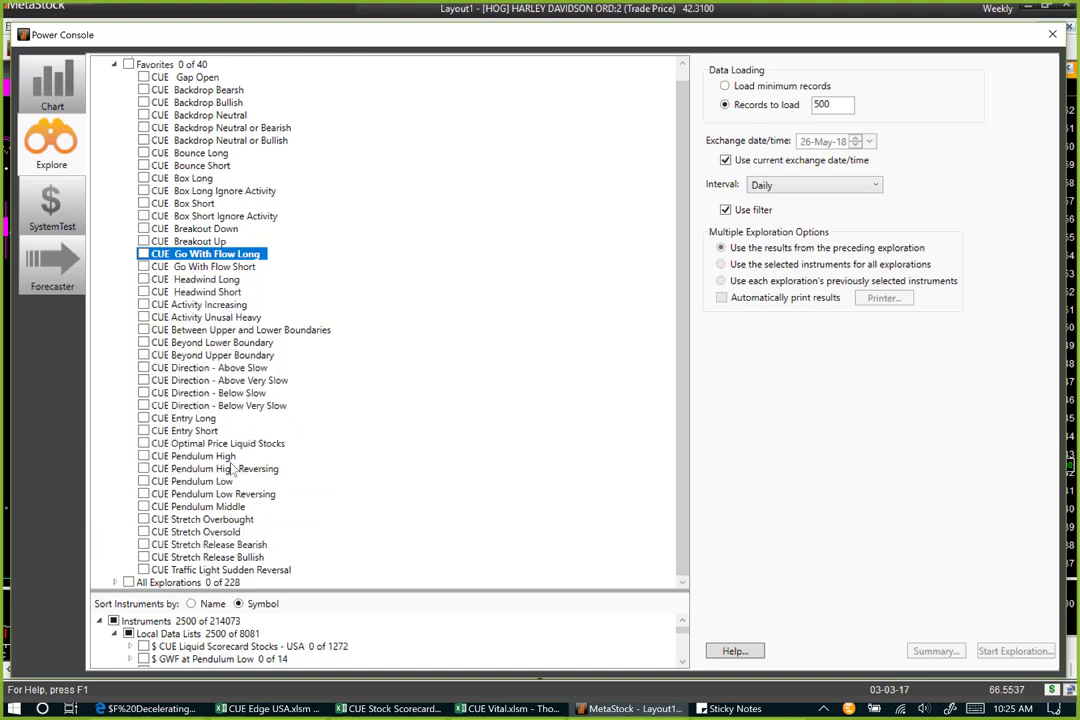
pyautogui.click(200, 456)
pyautogui.press('space')
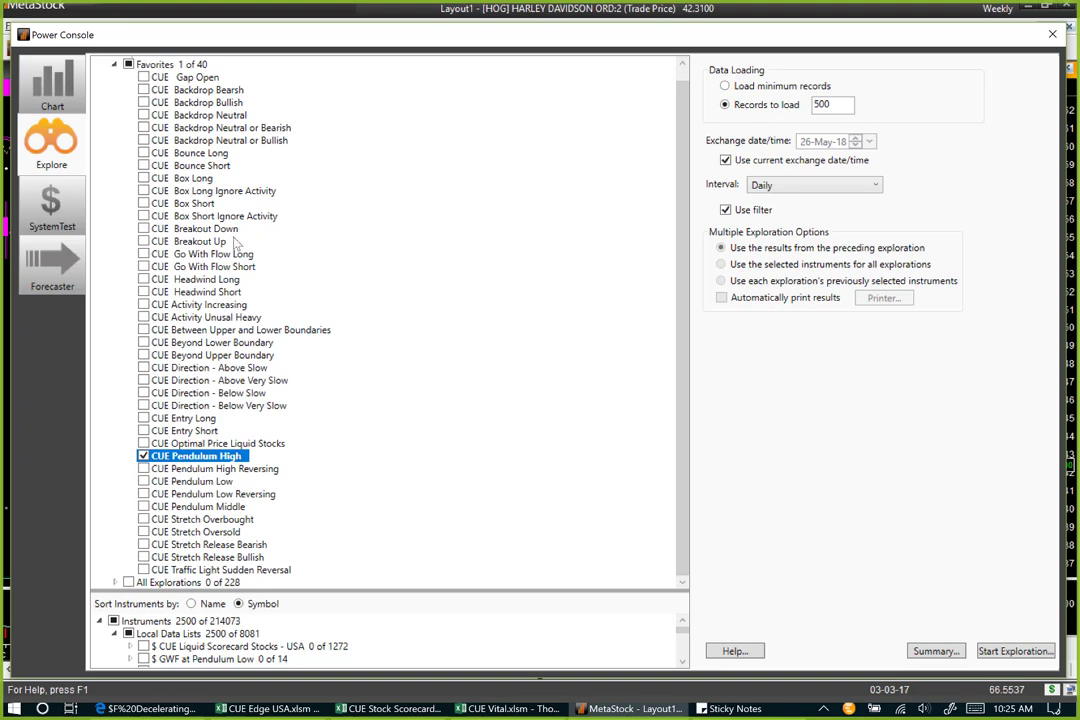
pyautogui.moveTo(208, 247)
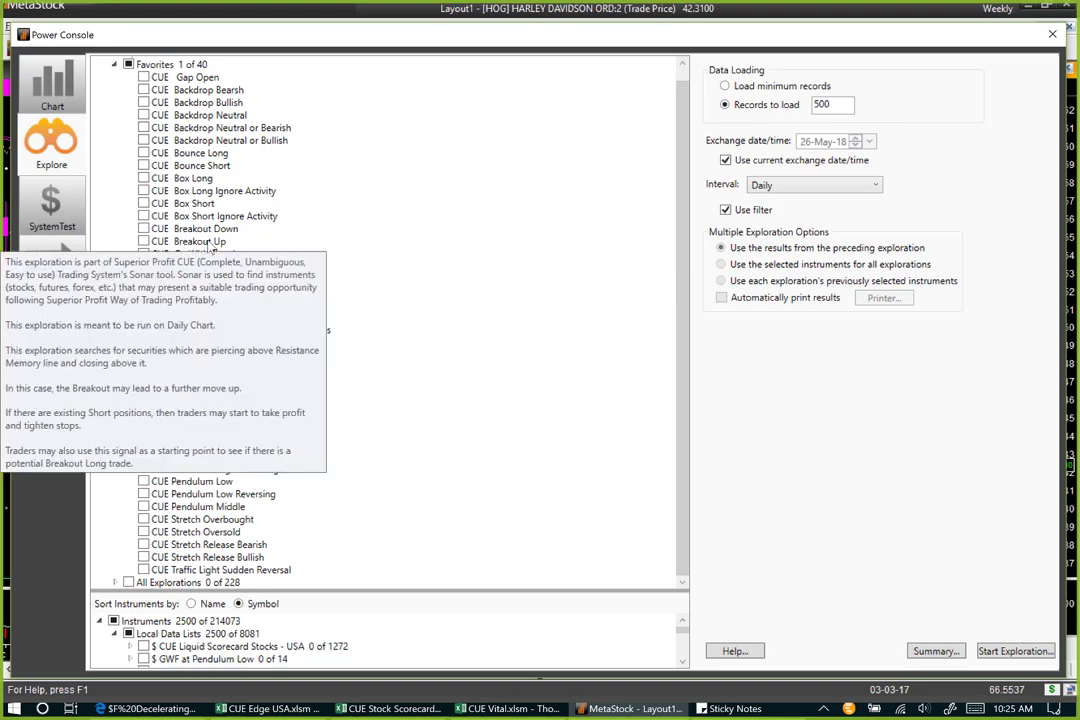
pyautogui.click(190, 228)
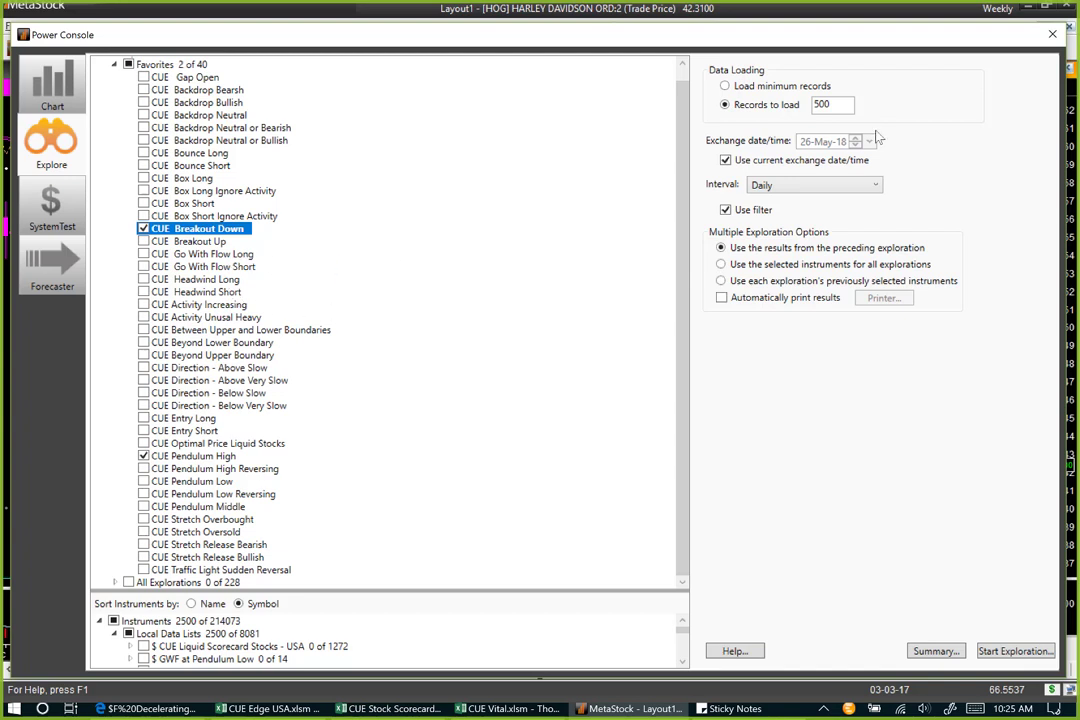
pyautogui.click(1053, 35)
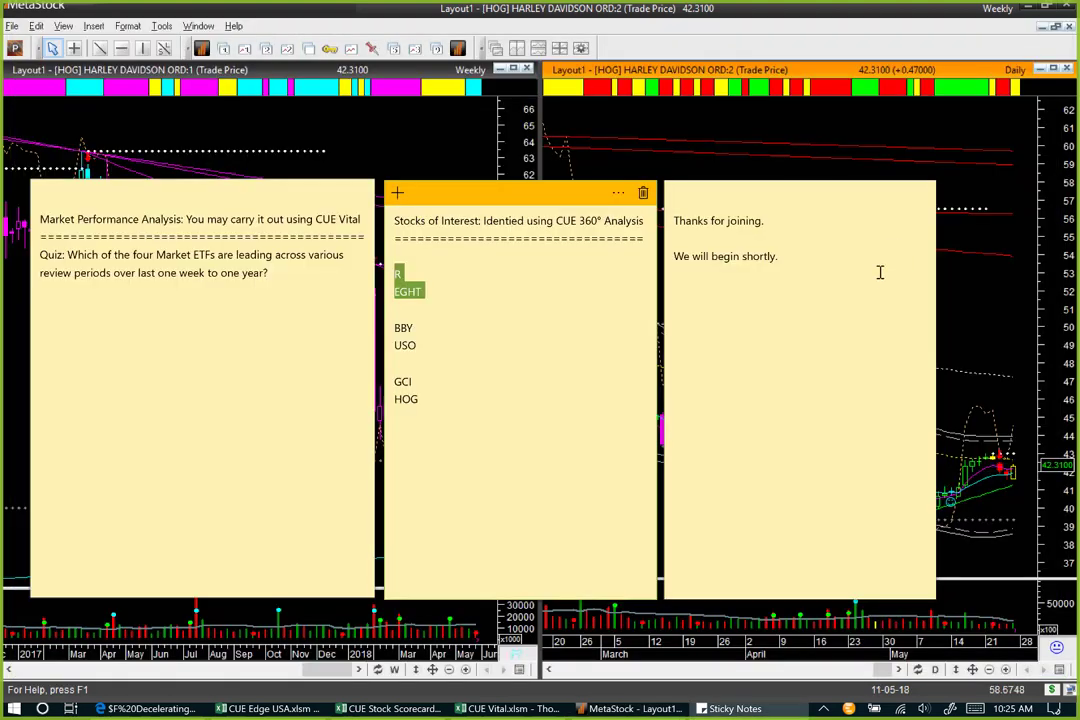
# Step: Dismiss the sticky notes and load symbol R into the weekly and daily charts
pyautogui.click(983, 180)
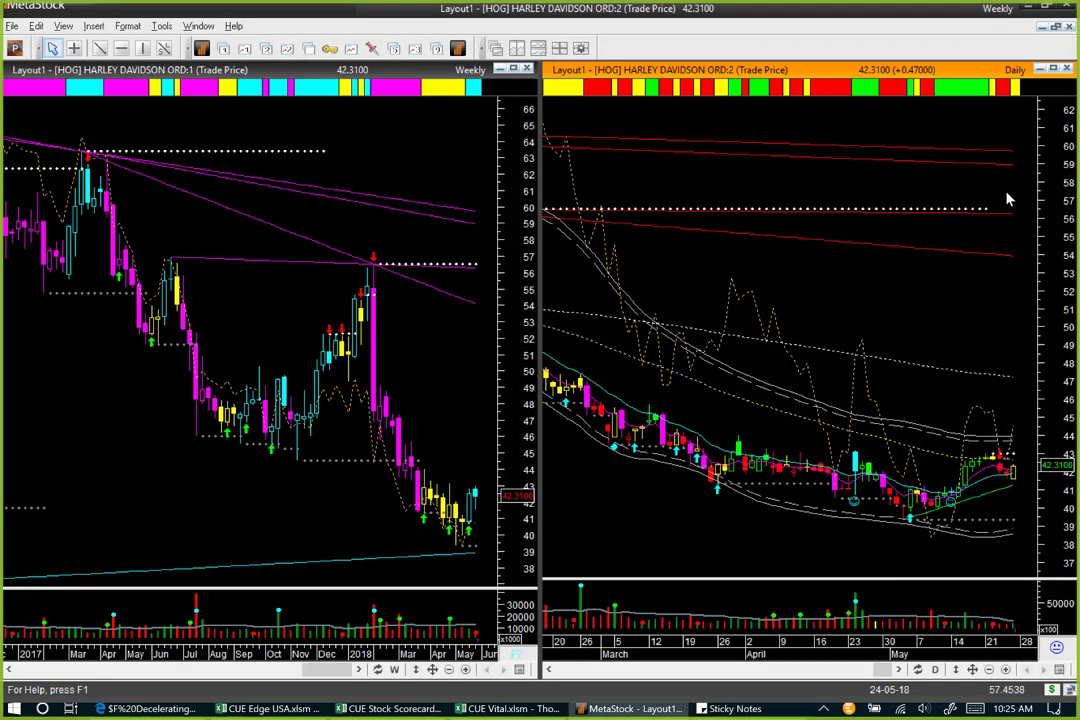
pyautogui.hotkey('ctrl', 'o')
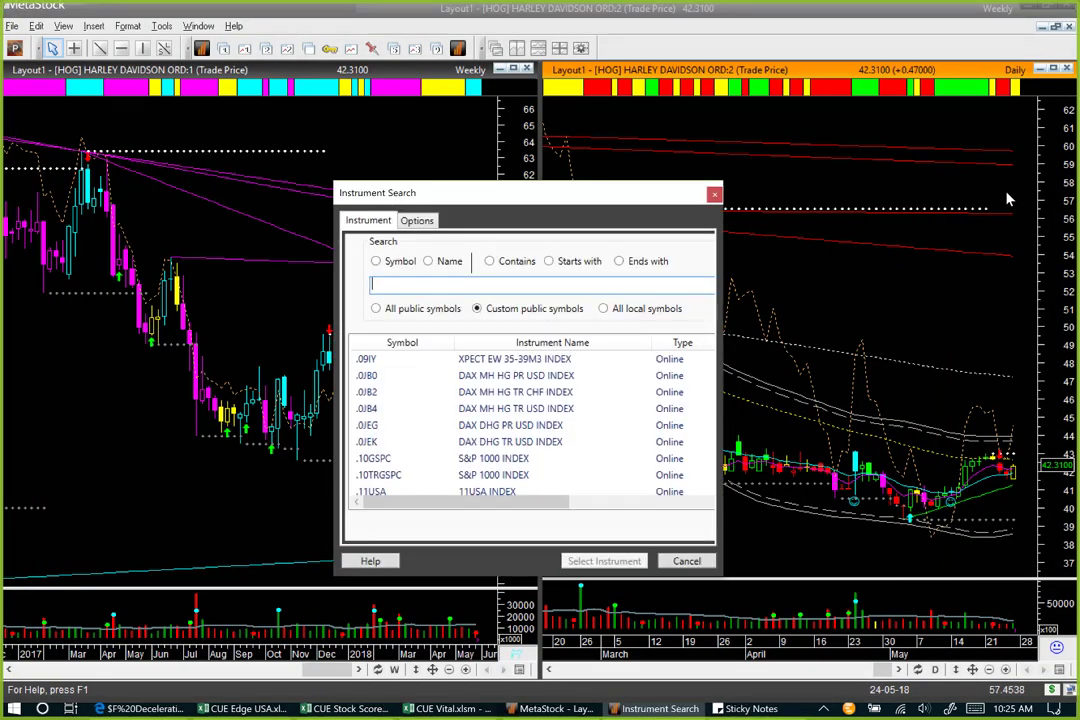
pyautogui.write('R')
pyautogui.press('Return')
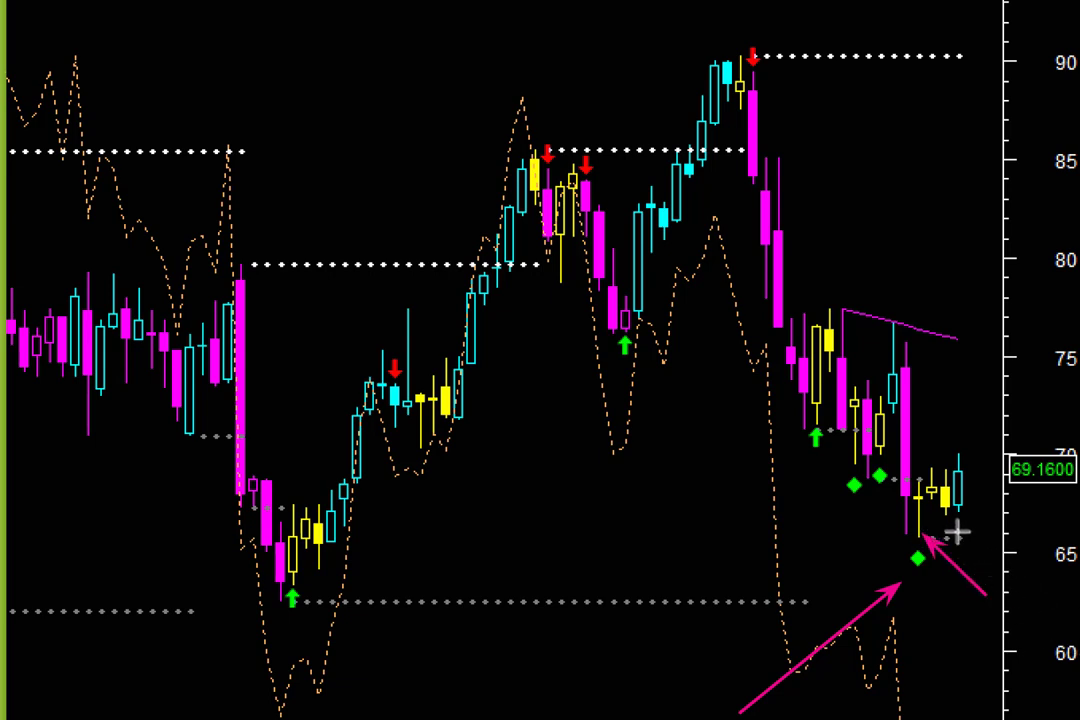
# Step: Mark the latest weekly candle of R and the daily chart's gap-down, low and rising green candles with arrows
pyautogui.moveTo(967, 521); pyautogui.dragTo(1000, 463)
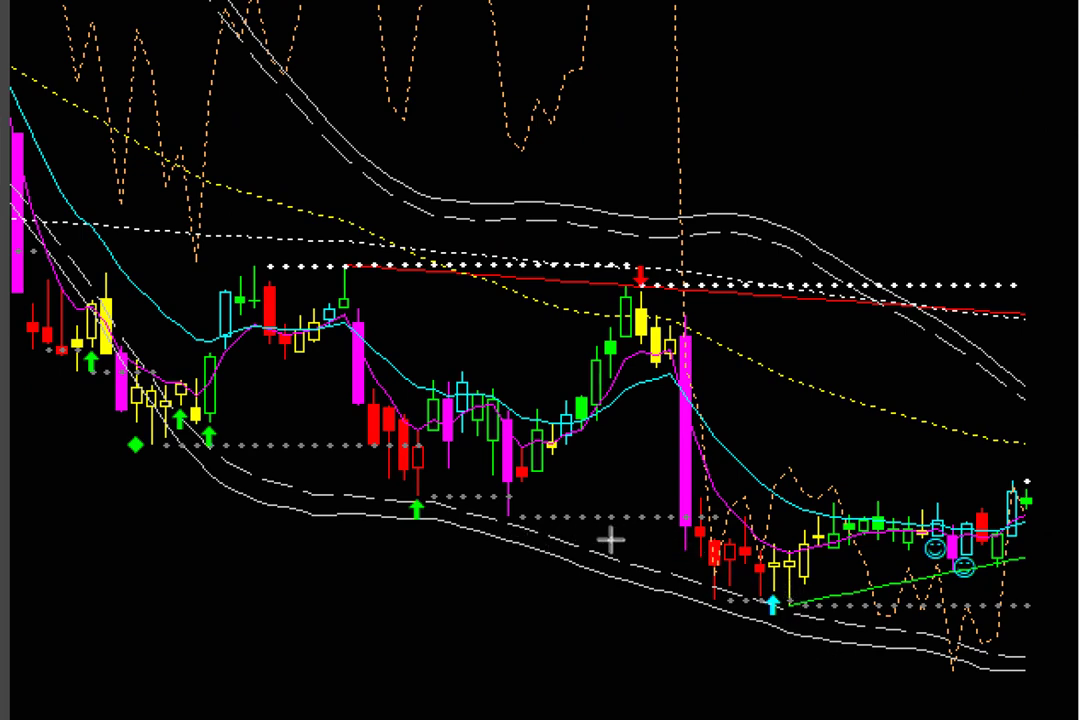
pyautogui.moveTo(527, 532); pyautogui.dragTo(720, 532)
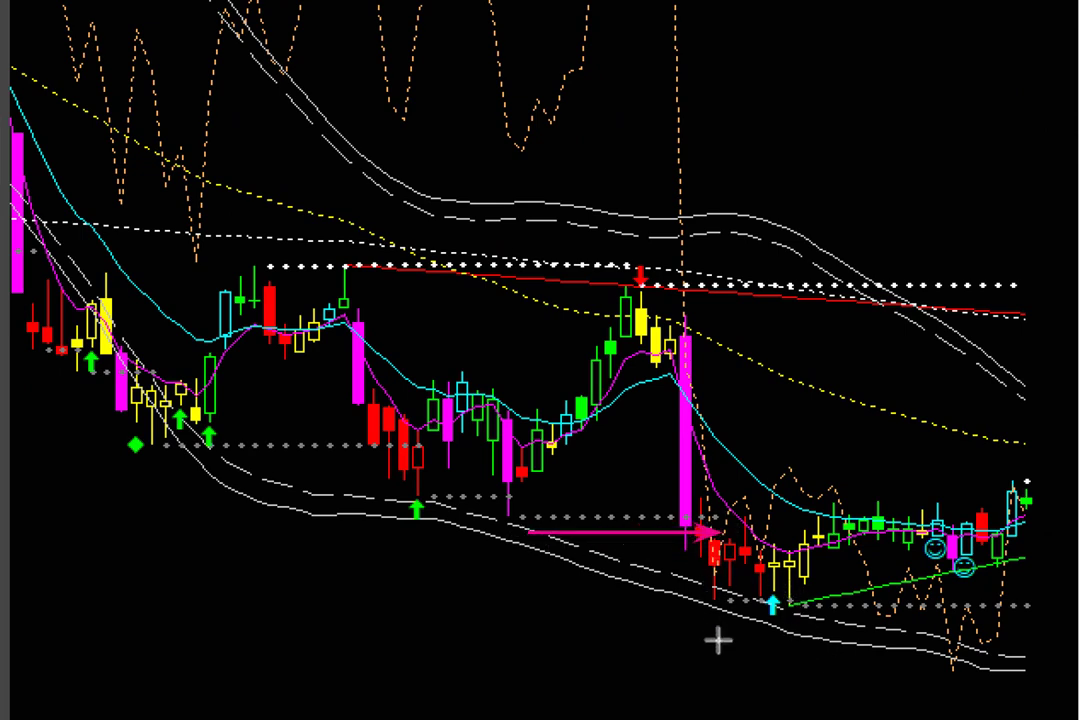
pyautogui.moveTo(684, 672); pyautogui.dragTo(760, 628)
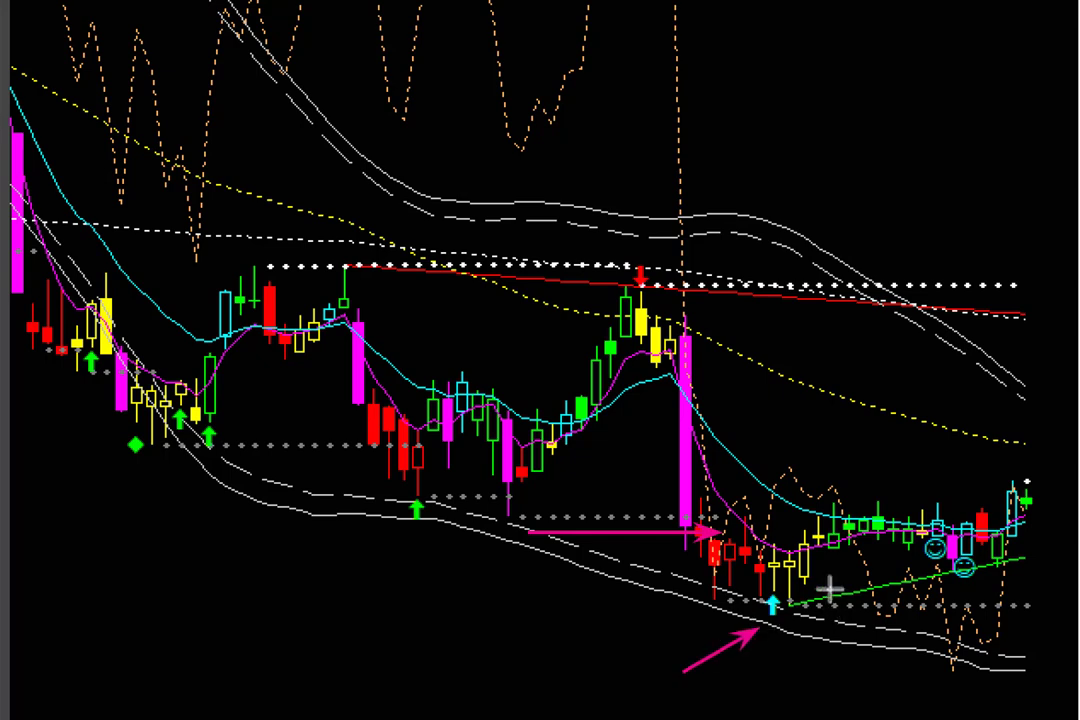
pyautogui.moveTo(803, 583); pyautogui.dragTo(850, 535)
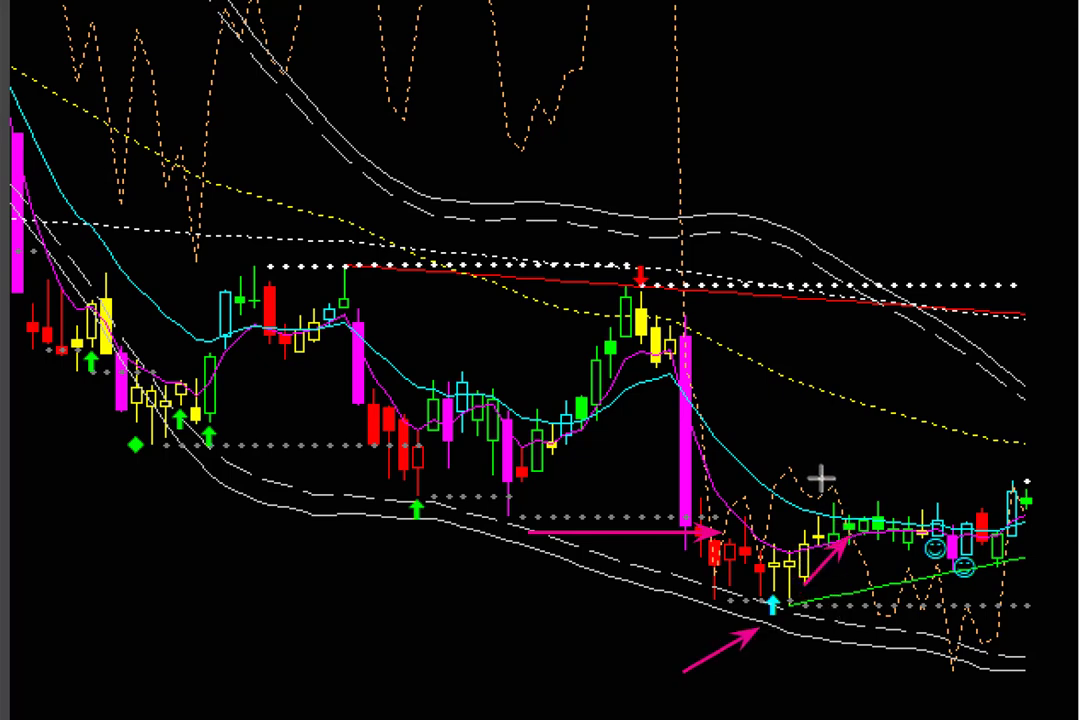
pyautogui.moveTo(806, 450)
pyautogui.mouseDown()
pyautogui.moveTo(818, 472)
pyautogui.moveTo(880, 478)
pyautogui.mouseUp()
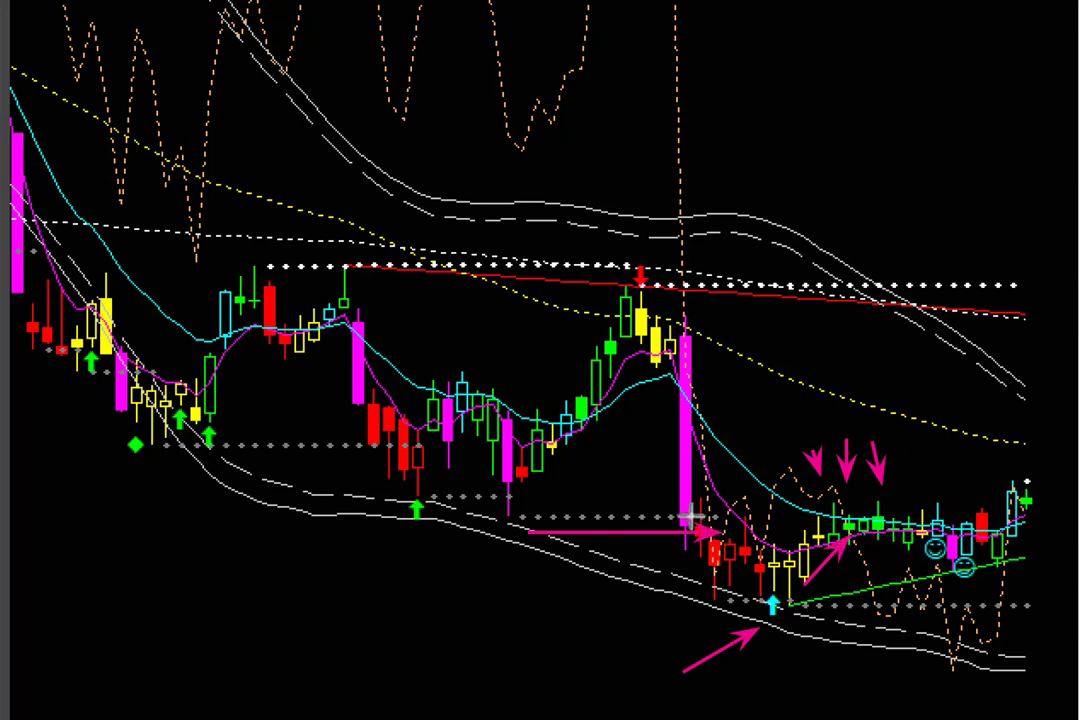
# Step: Extend the former support levels across R's daily chart with horizontal lines, draw upward arrows from the latest candle and clear the markings
pyautogui.moveTo(690, 515); pyautogui.dragTo(833, 516)
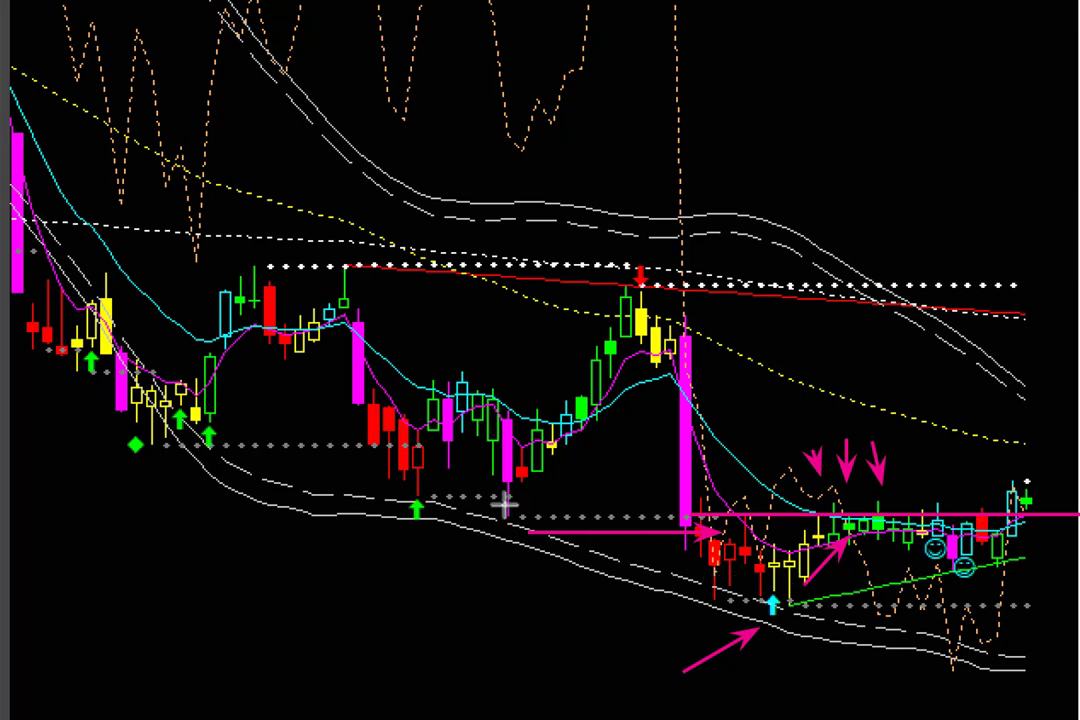
pyautogui.moveTo(494, 495); pyautogui.dragTo(553, 493)
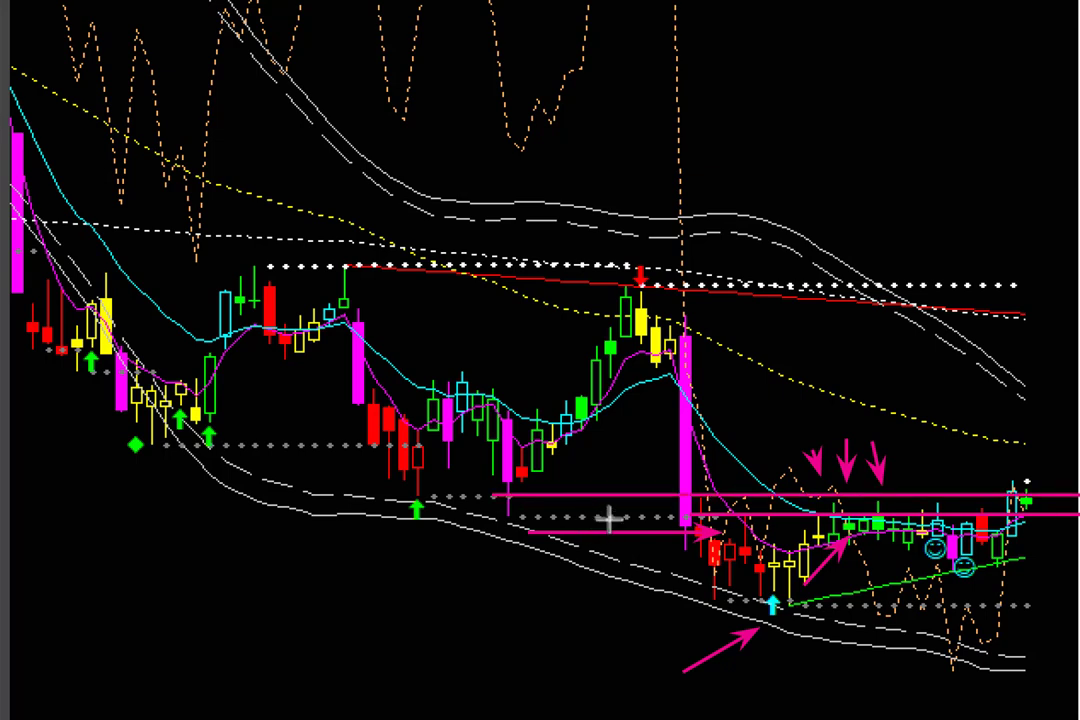
pyautogui.moveTo(612, 518); pyautogui.dragTo(755, 517)
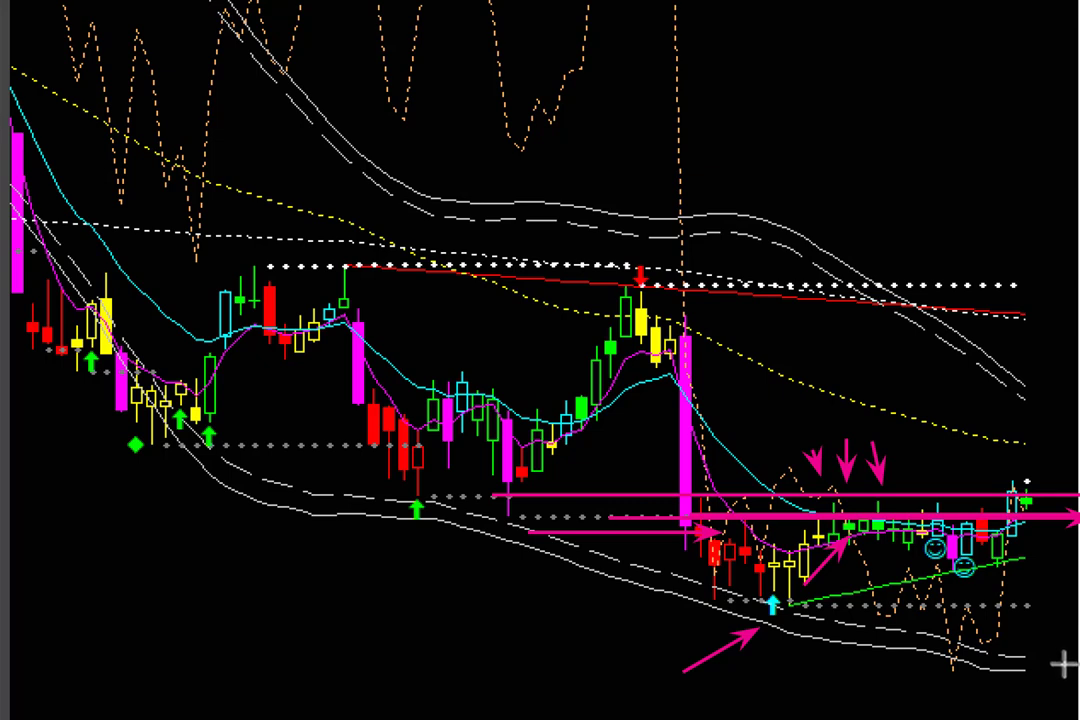
pyautogui.moveTo(1032, 530); pyautogui.dragTo(1076, 464)
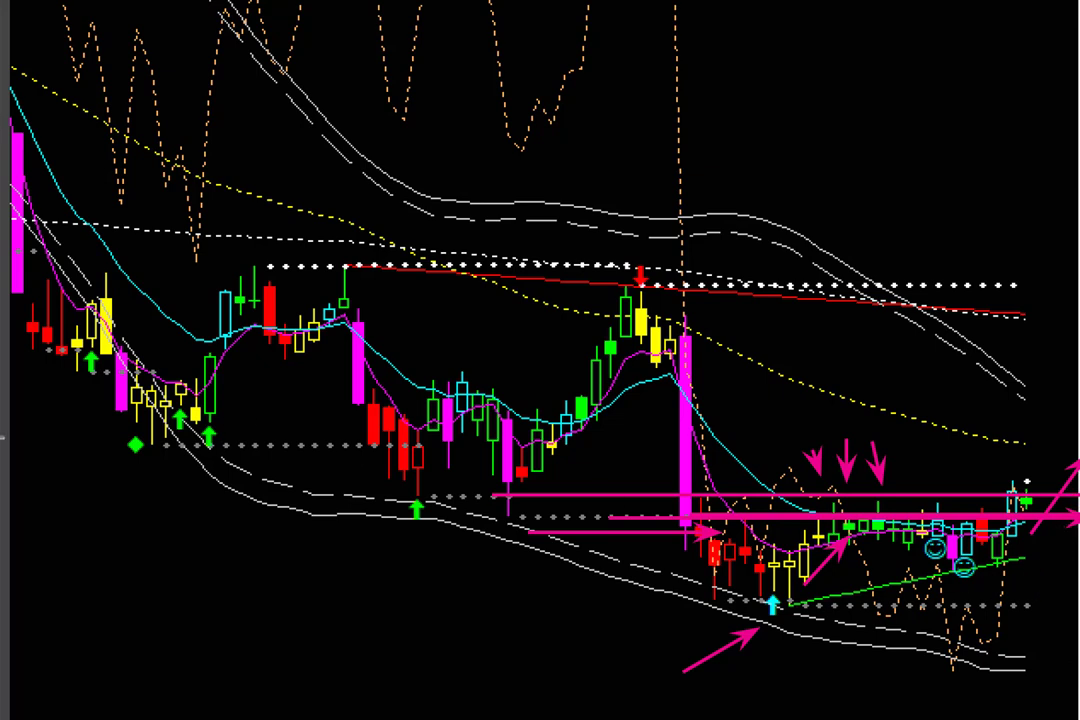
pyautogui.moveTo(1037, 497); pyautogui.dragTo(1072, 440)
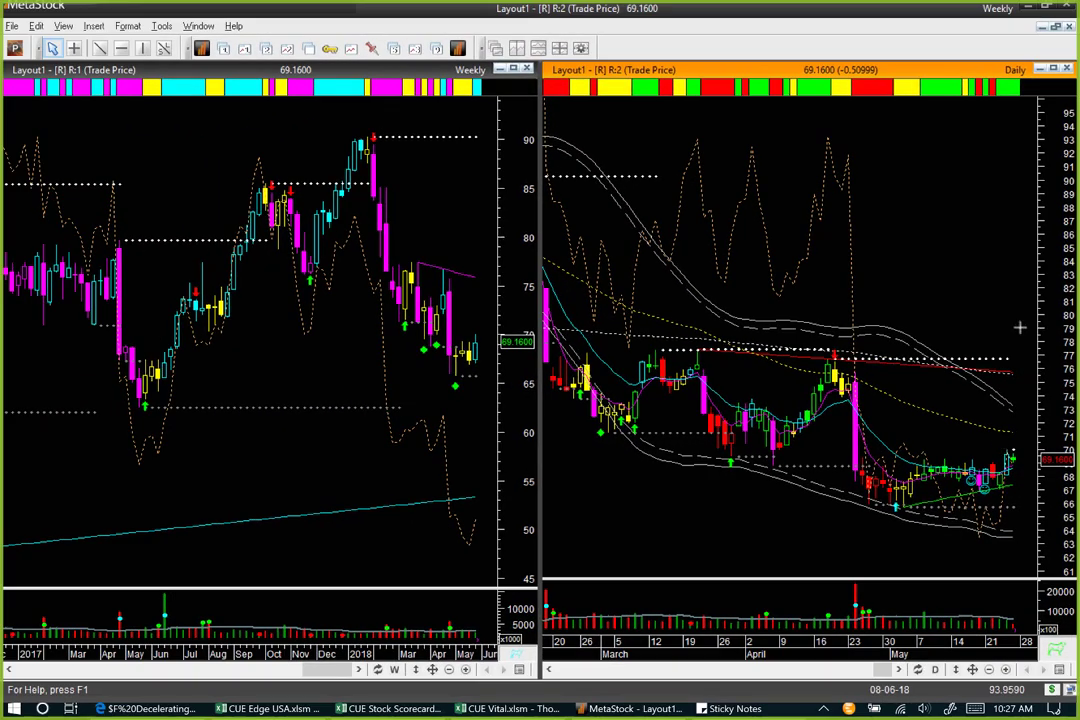
pyautogui.moveTo(1002, 445); pyautogui.dragTo(1040, 185)
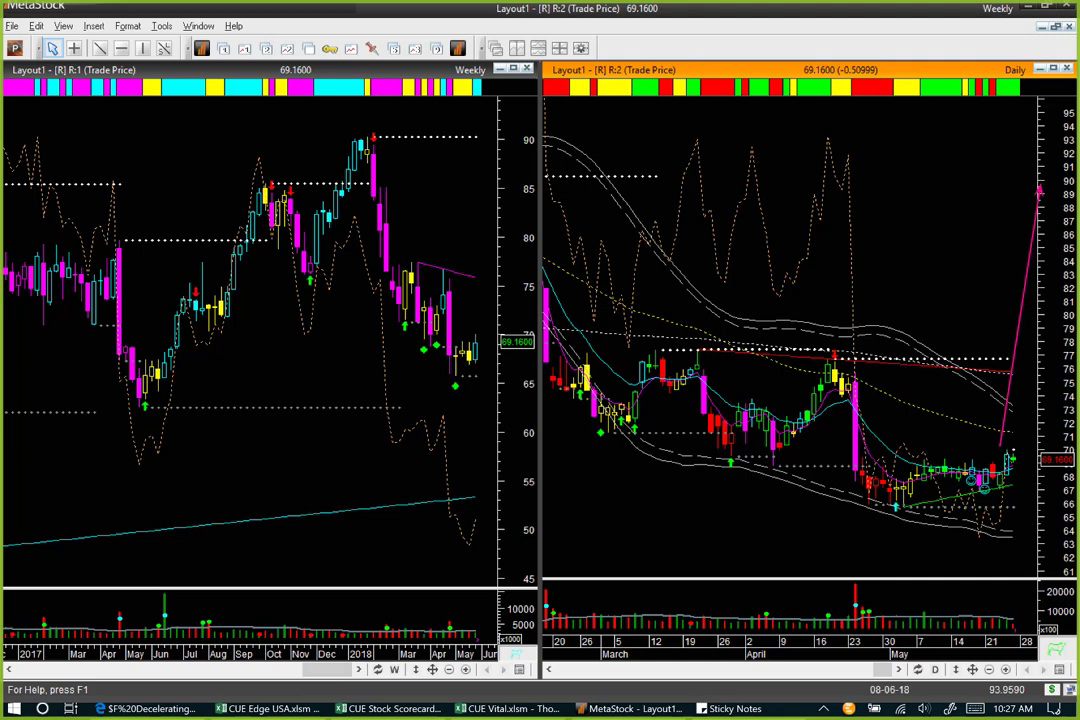
pyautogui.press('Delete')
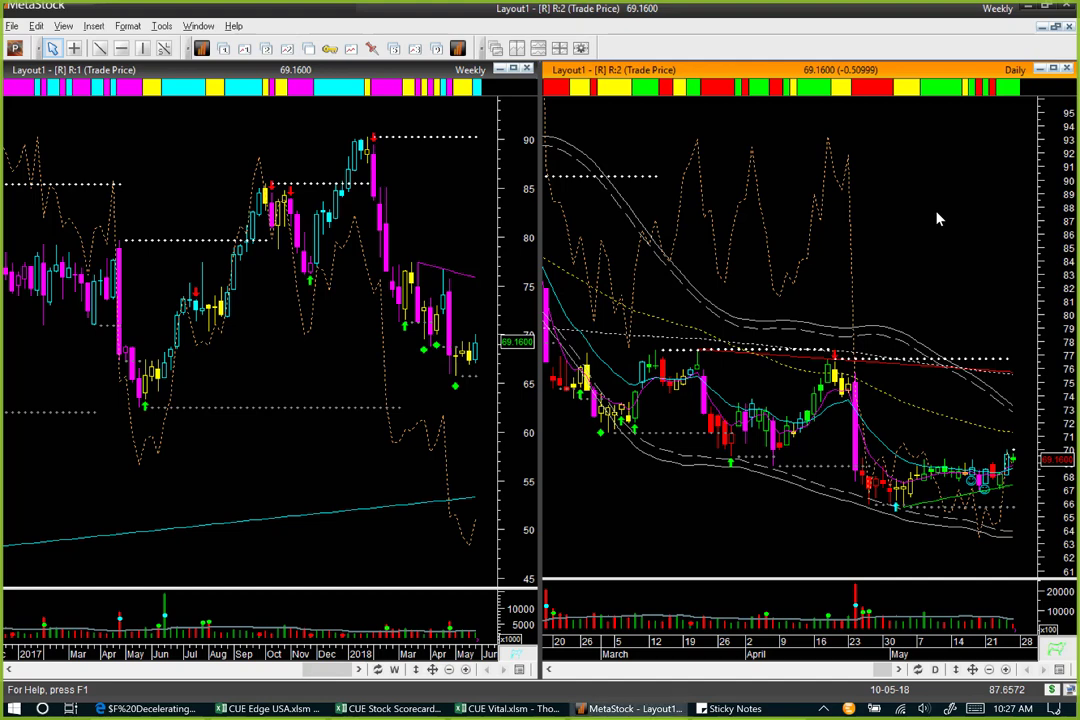
# Step: Load the EGHT charts and point arrows at the magenta diamond and the candles before the daily gap-down
pyautogui.hotkey('ctrl', 'o')
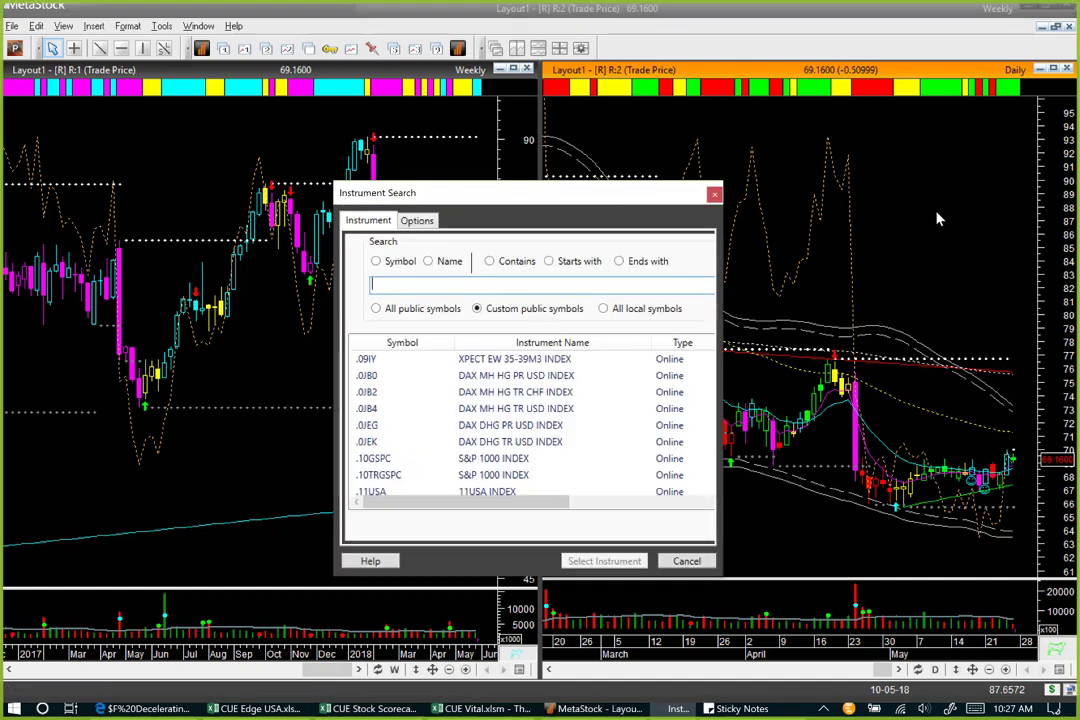
pyautogui.write('g')
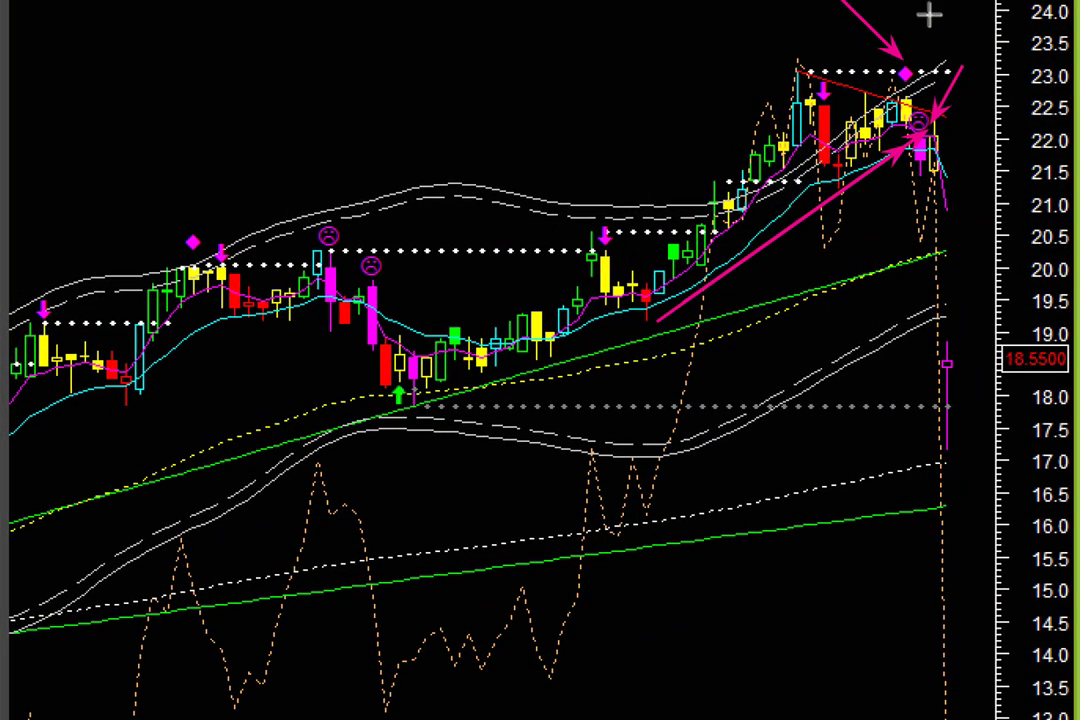
pyautogui.moveTo(928, 19); pyautogui.dragTo(918, 60)
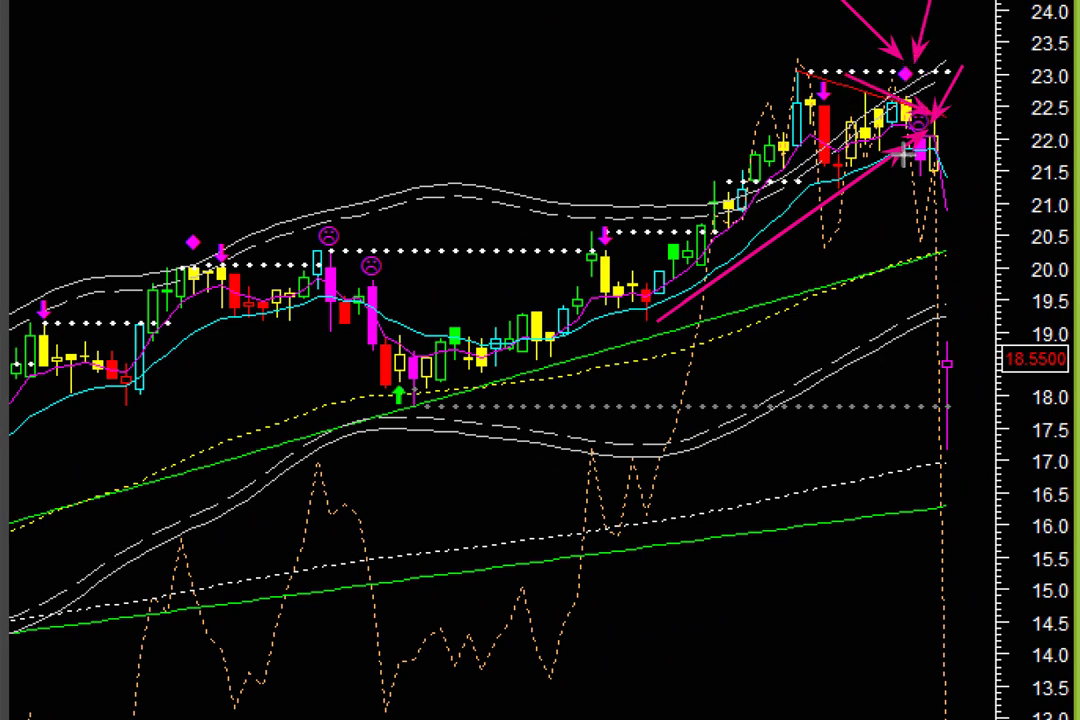
pyautogui.moveTo(1015, 92); pyautogui.dragTo(932, 145)
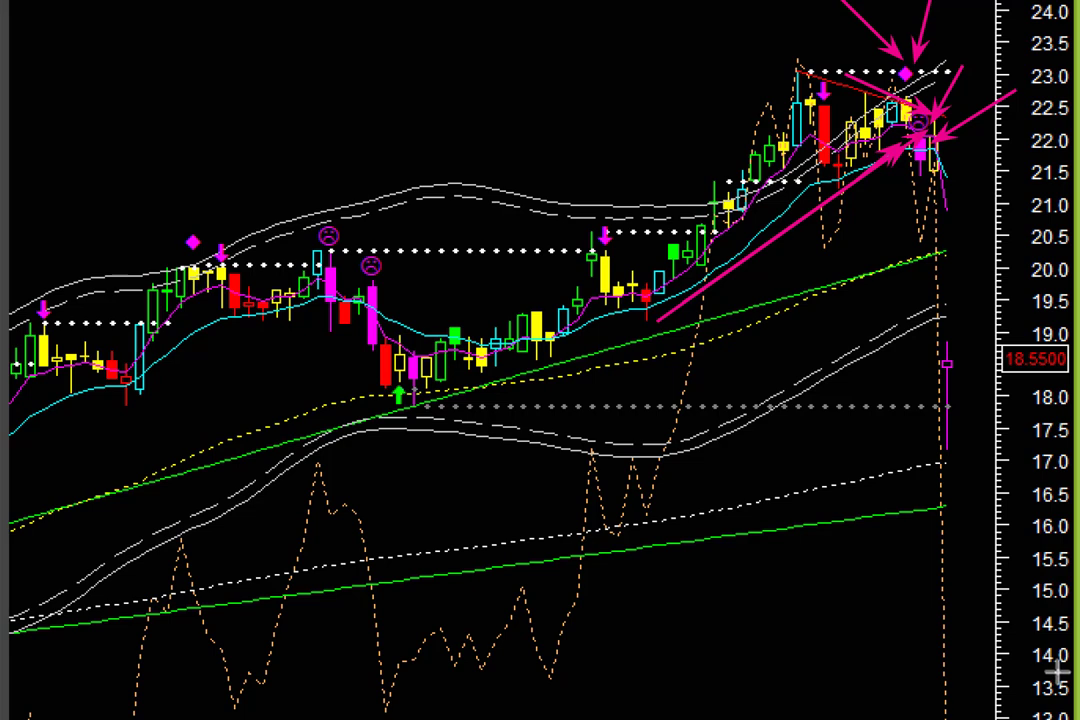
# Step: Mark the dotted resistance line, magenta down arrow and sad-face signal near EGHT's daily high with arrows, and clear the markings
pyautogui.click(709, 21)
pyautogui.moveTo(857, 47); pyautogui.dragTo(903, 72)
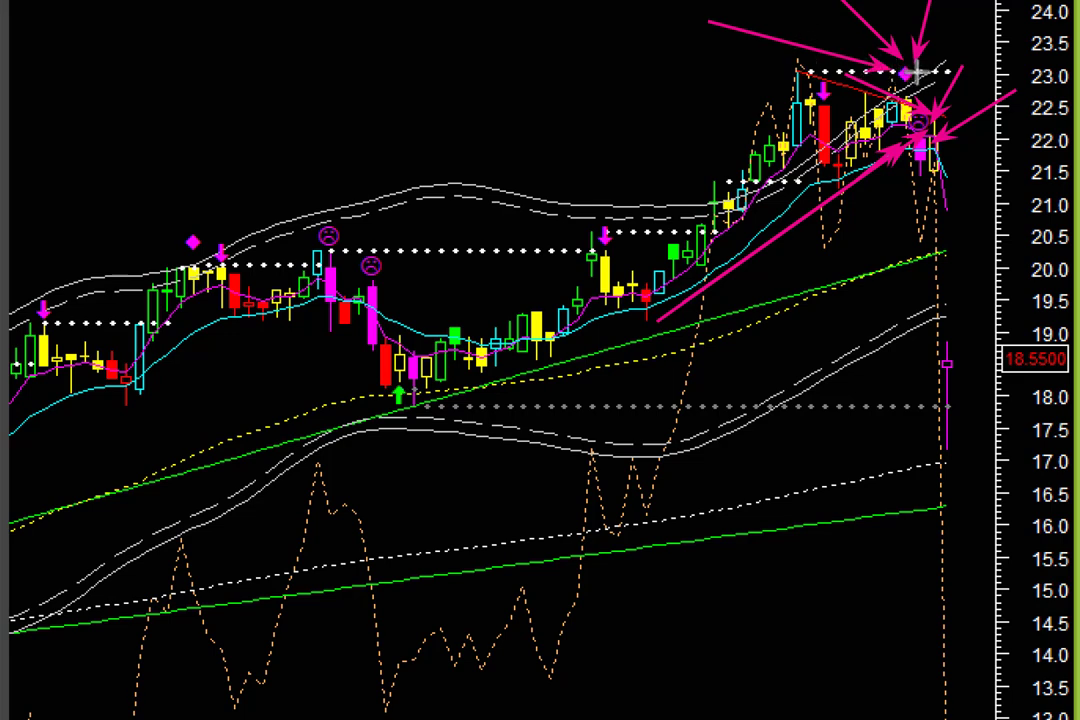
pyautogui.moveTo(695, 96); pyautogui.dragTo(818, 92)
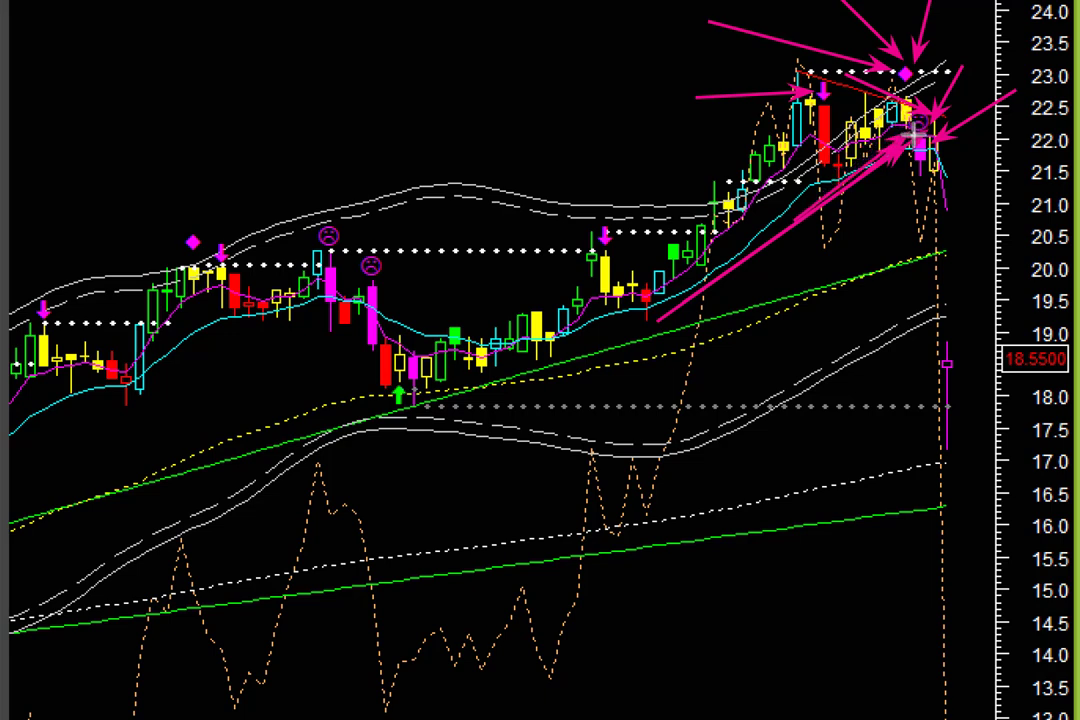
pyautogui.moveTo(1027, 59); pyautogui.dragTo(923, 127)
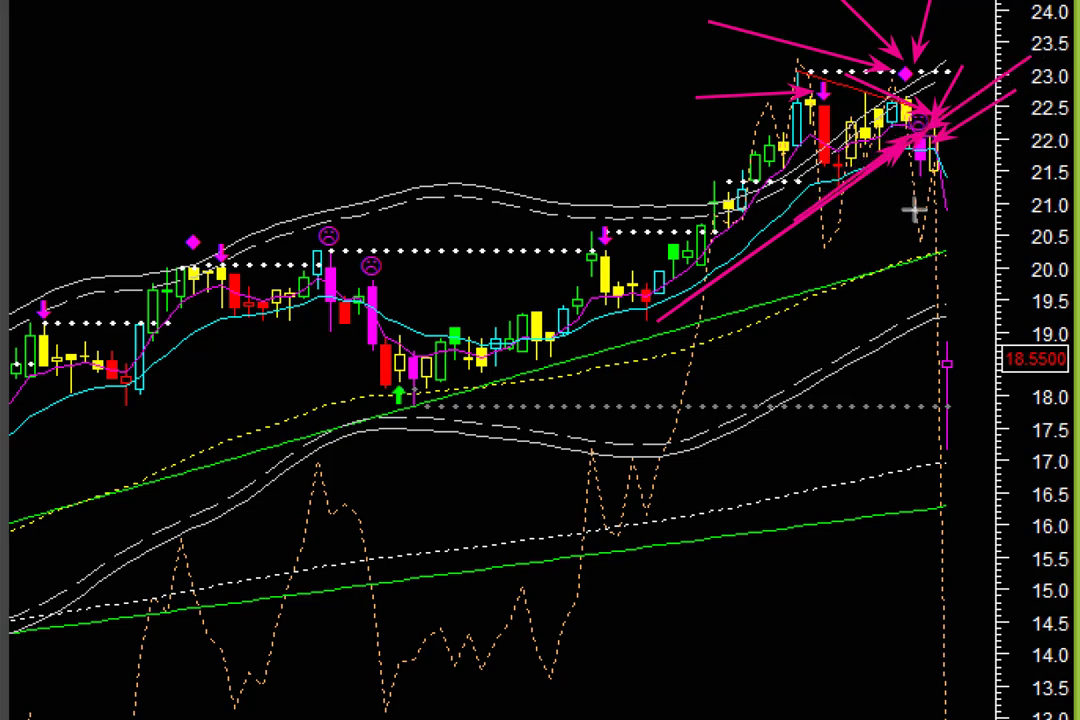
pyautogui.press('Delete')
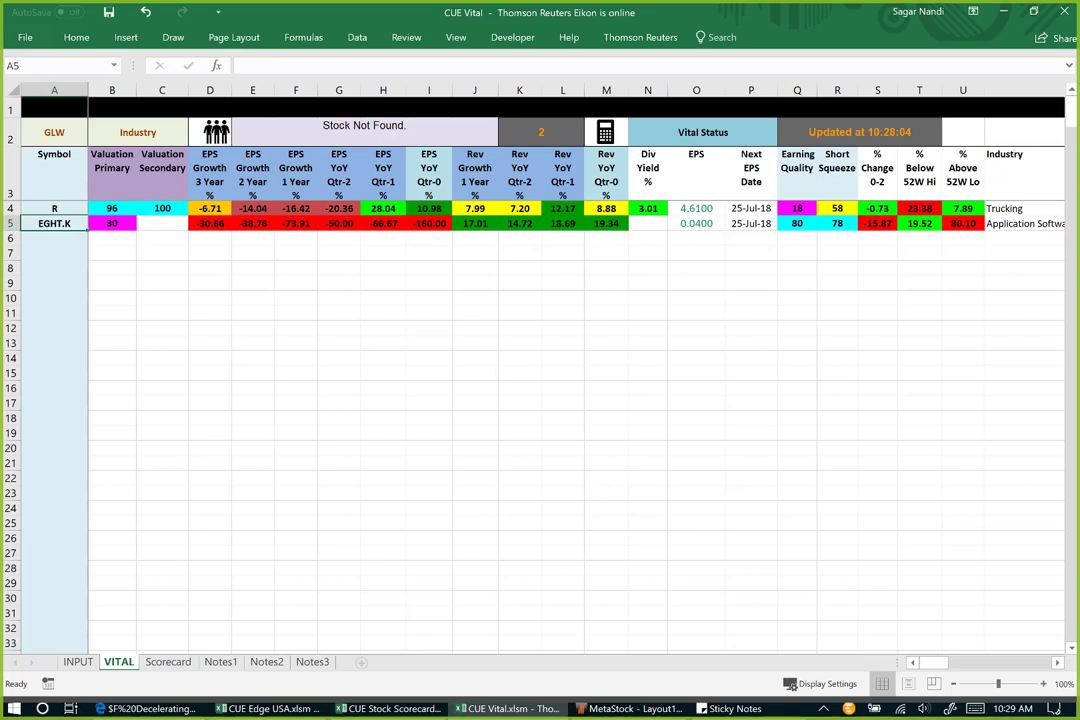
# Step: Compare the primary and secondary valuation scores of R with the primary valuation score of EGHT.K on the VITAL sheet
pyautogui.click(54, 207)
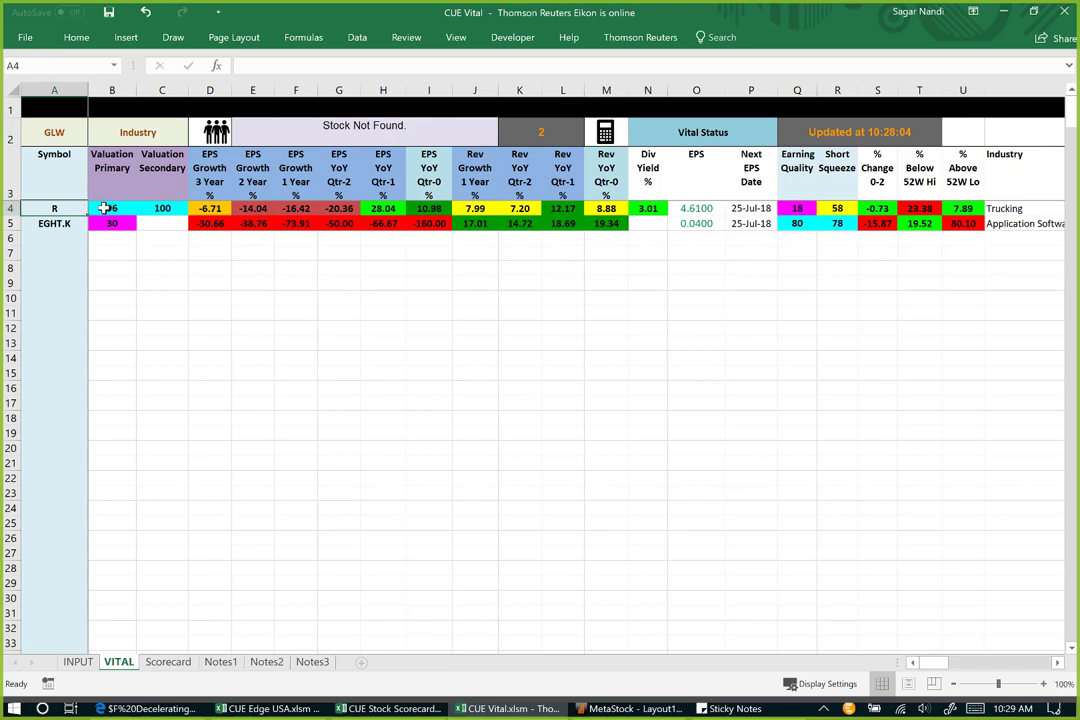
pyautogui.moveTo(104, 207); pyautogui.dragTo(162, 207)
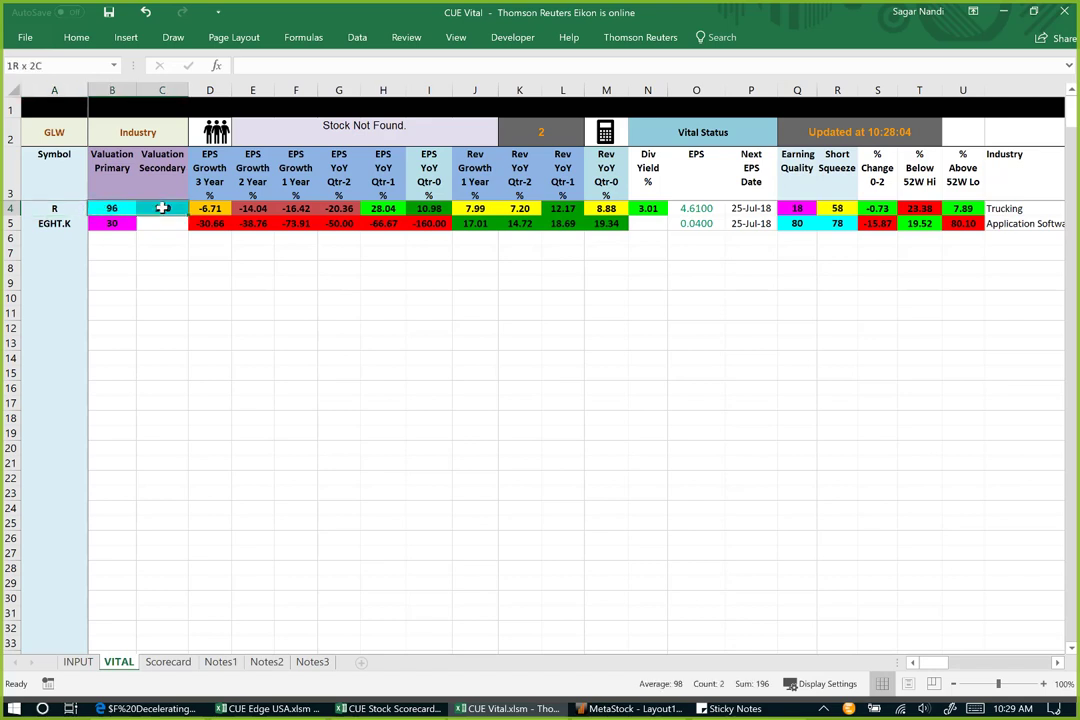
pyautogui.click(112, 225)
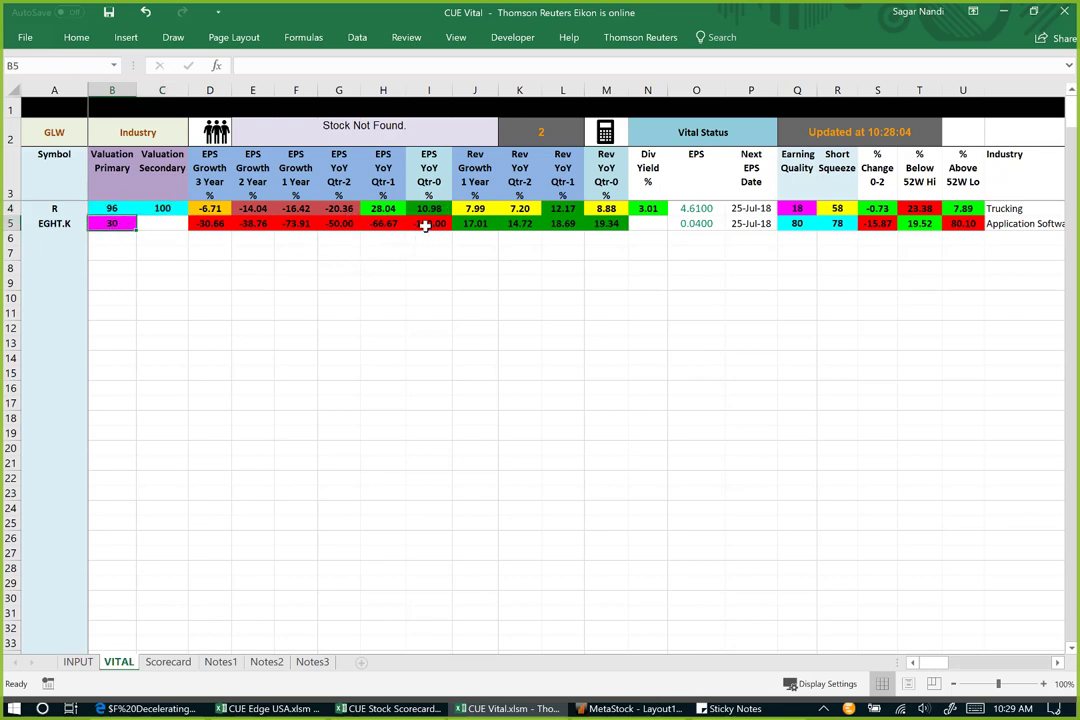
# Step: Examine EGHT.K's EPS figures from 3-year growth through Qtr-0 alongside its primary valuation score
pyautogui.moveTo(440, 225); pyautogui.dragTo(224, 224)
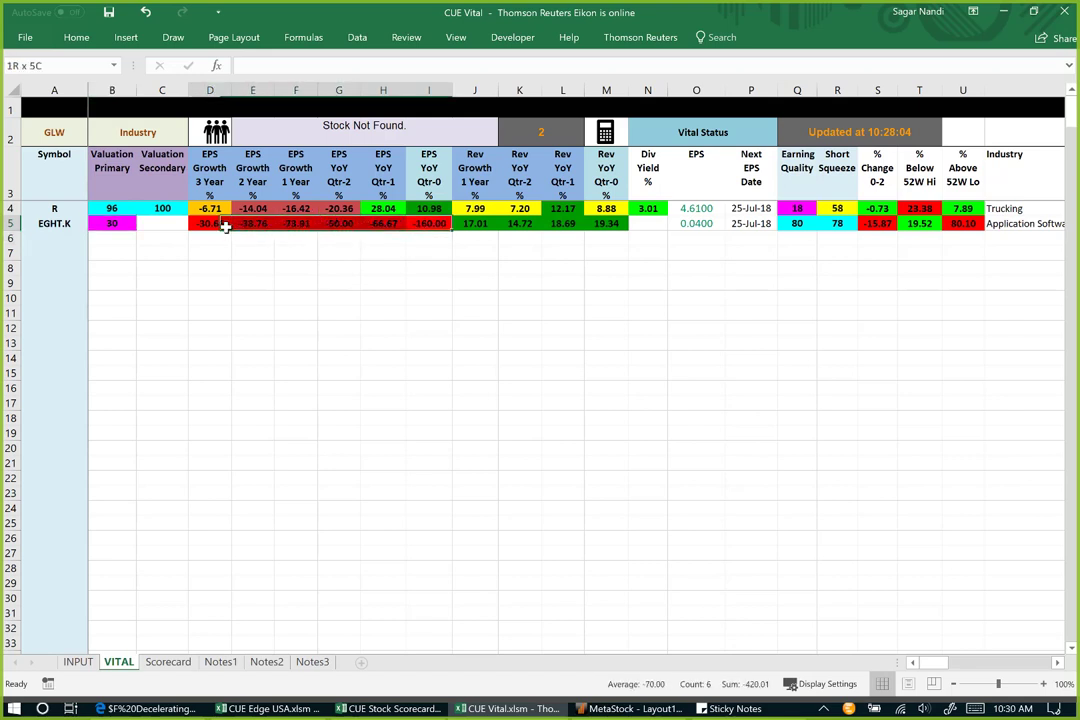
pyautogui.click(101, 226)
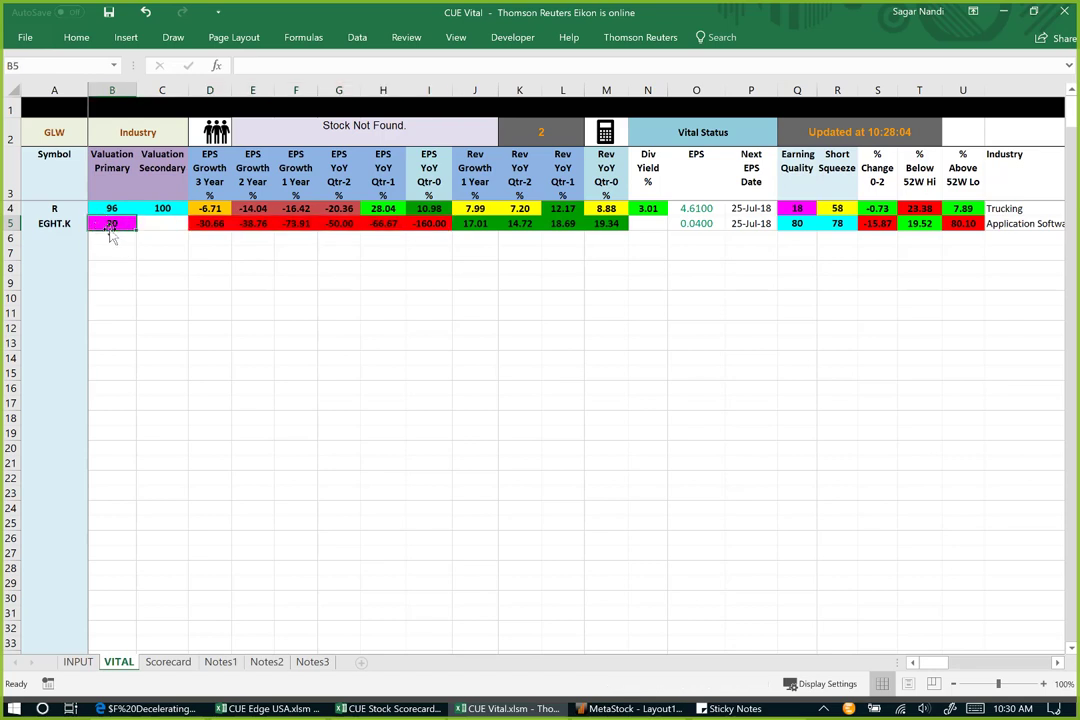
pyautogui.click(210, 224)
pyautogui.moveTo(305, 224); pyautogui.dragTo(440, 224)
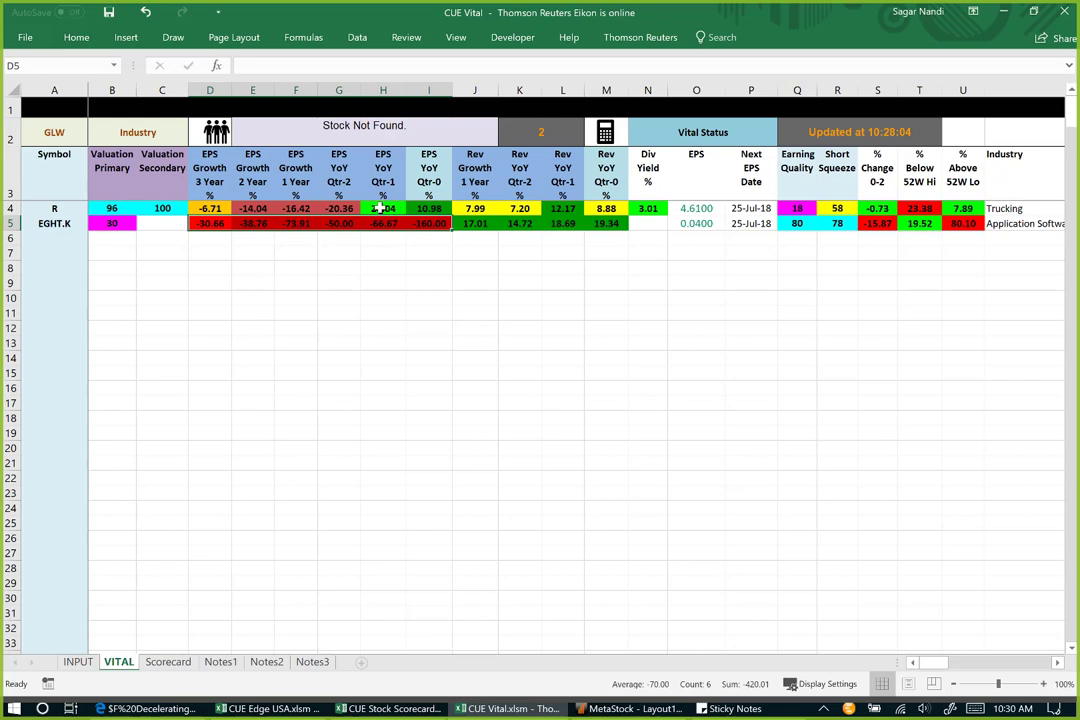
# Step: Review R's EPS YoY figures for Qtr-1 and Qtr-0, its primary valuation score and its dividend yield
pyautogui.moveTo(386, 208); pyautogui.dragTo(429, 208)
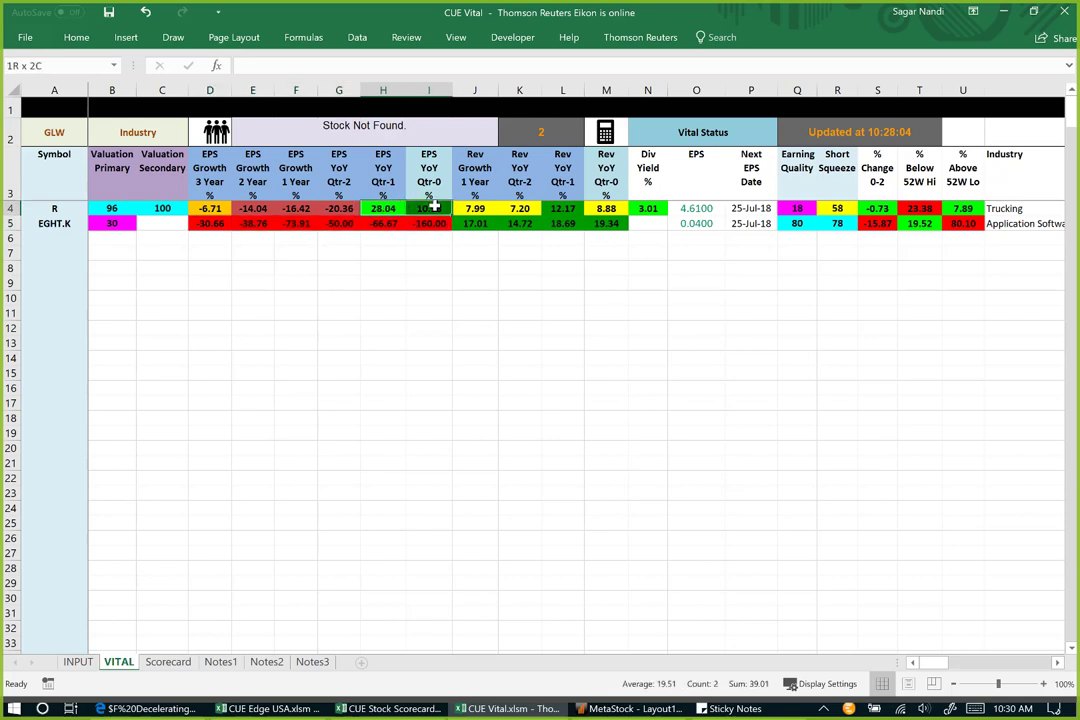
pyautogui.click(111, 208)
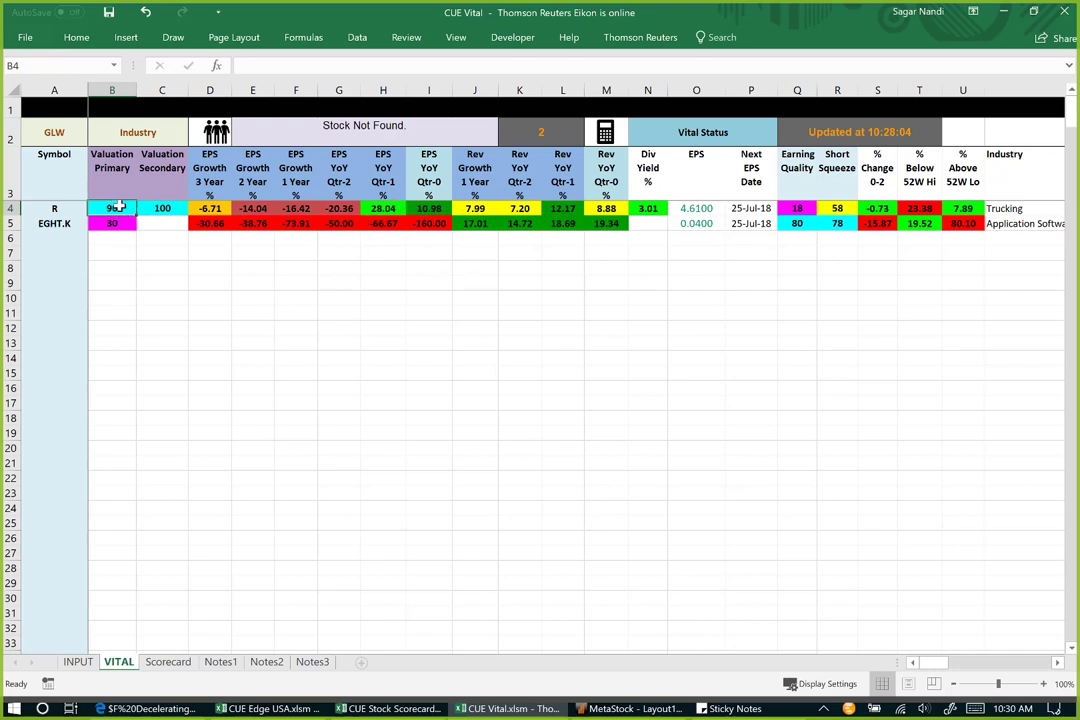
pyautogui.click(652, 209)
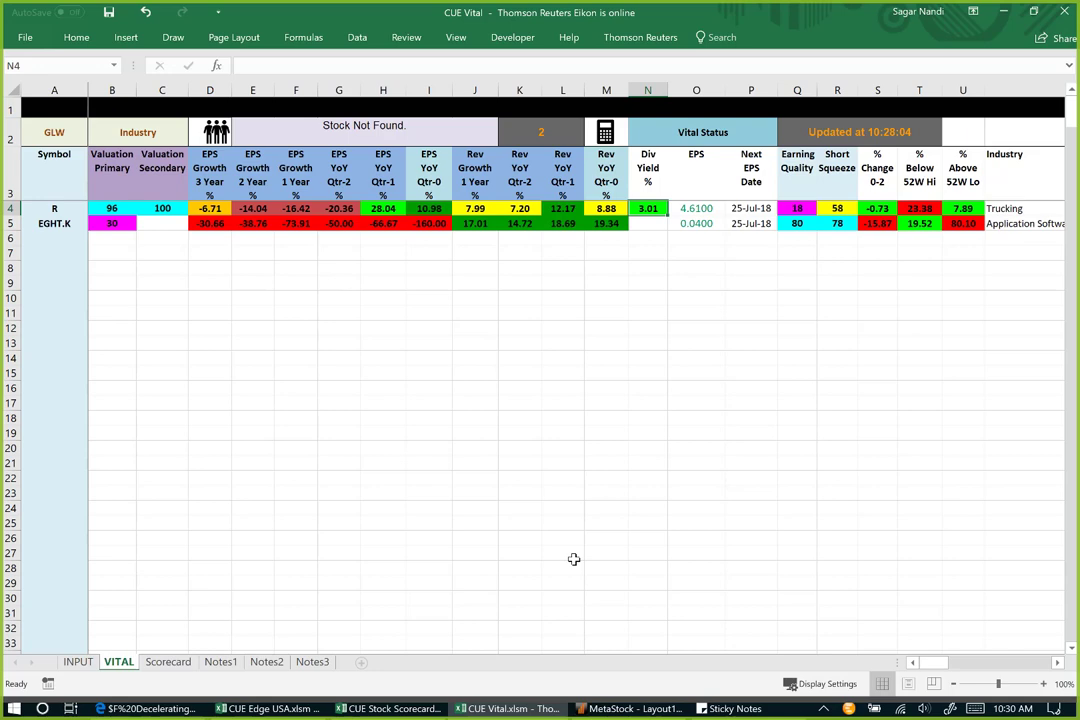
# Step: Switch to MetaStock and open the Power Console's list of favorite CUE explorations
pyautogui.click(607, 655)
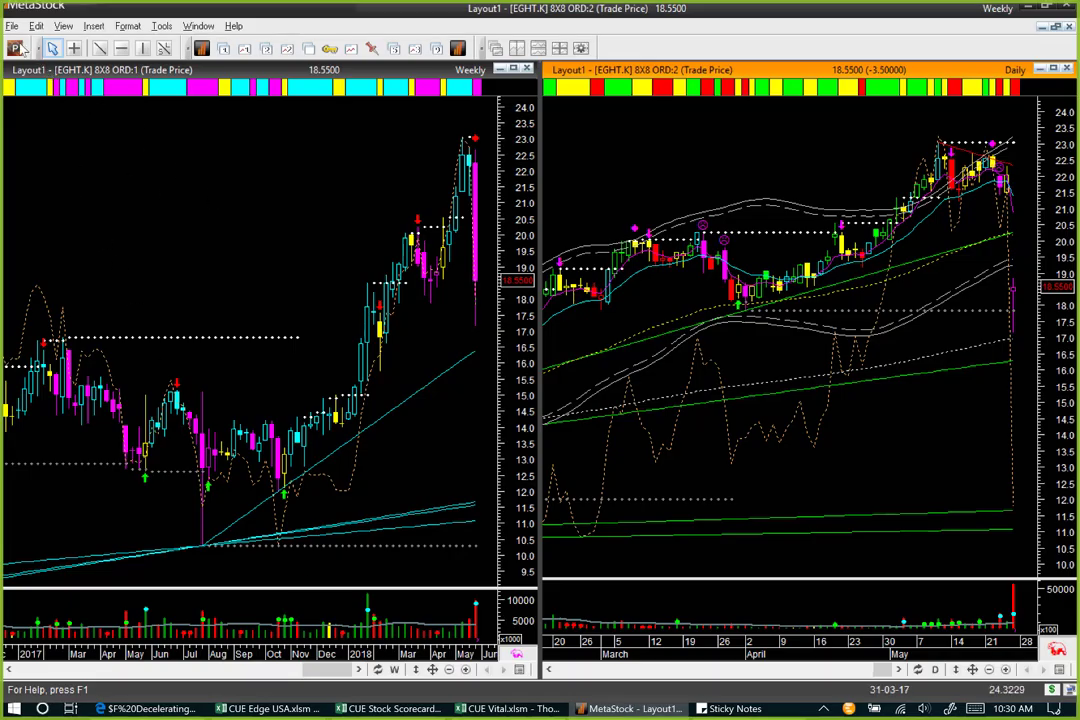
pyautogui.click(15, 48)
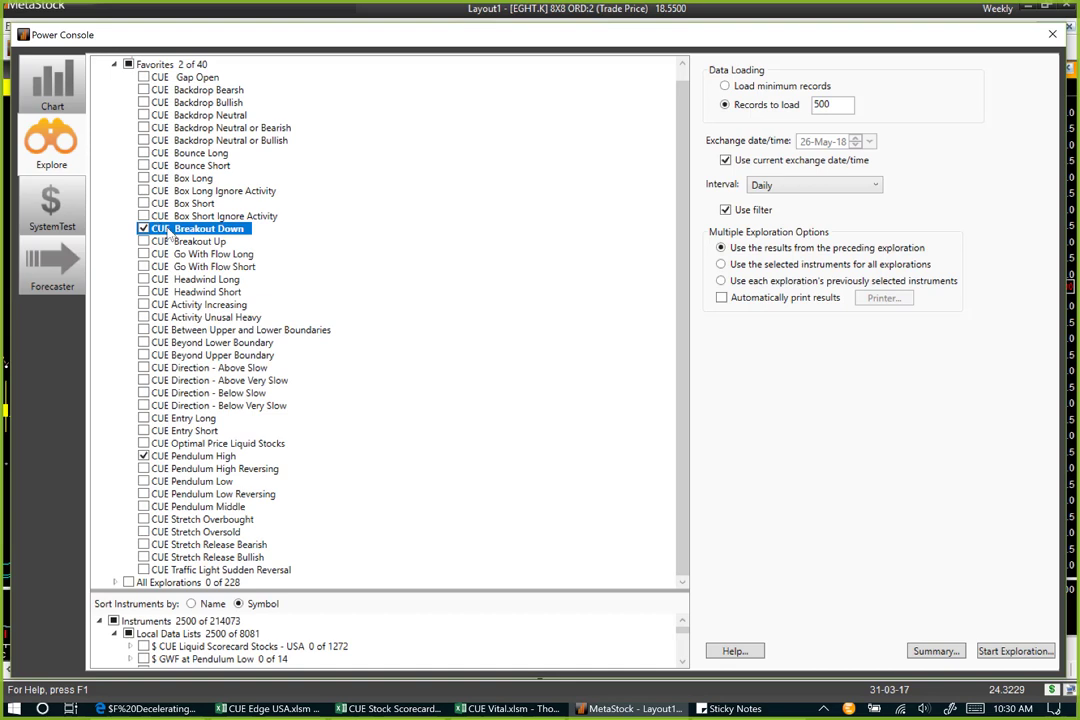
pyautogui.click(62, 160)
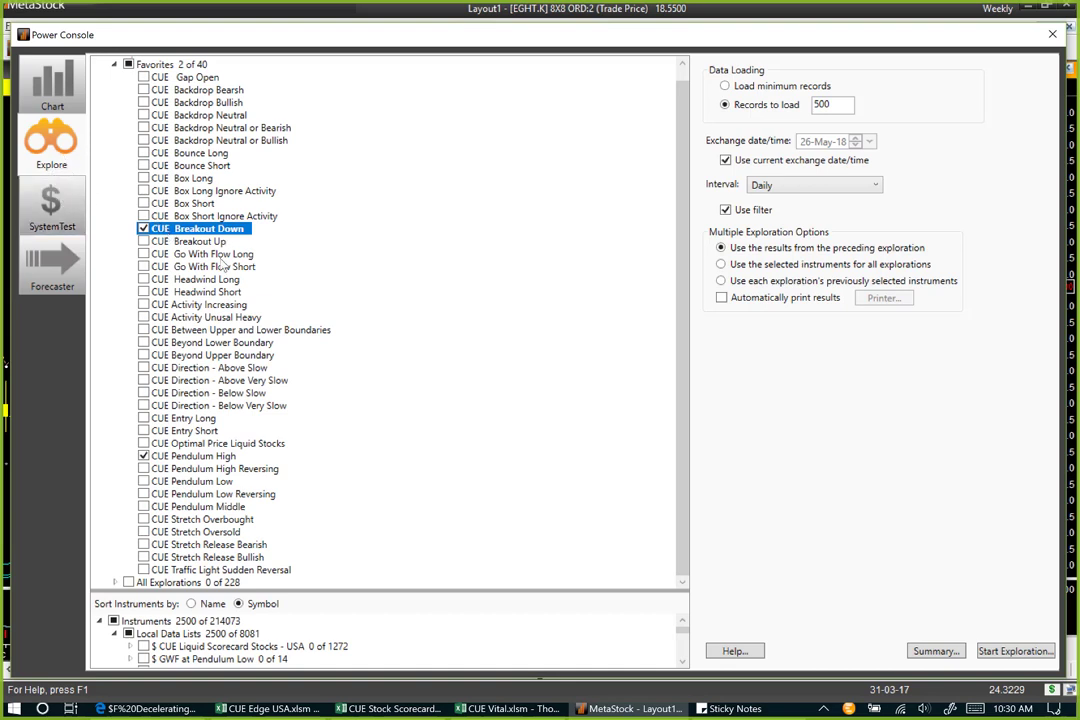